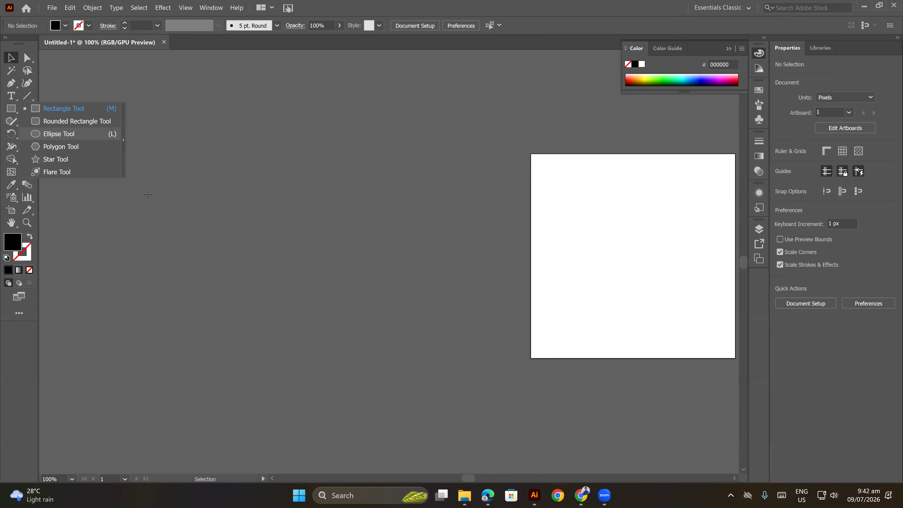
# Draw a circle about 750 px in diameter on the canvas beside the artboard and fill it with white
pyautogui.moveTo(189, 203); pyautogui.dragTo(262, 274)
pyautogui.press('v')
pyautogui.moveTo(210, 195); pyautogui.dragTo(410, 209)
pyautogui.moveTo(402, 194); pyautogui.dragTo(402, 201)
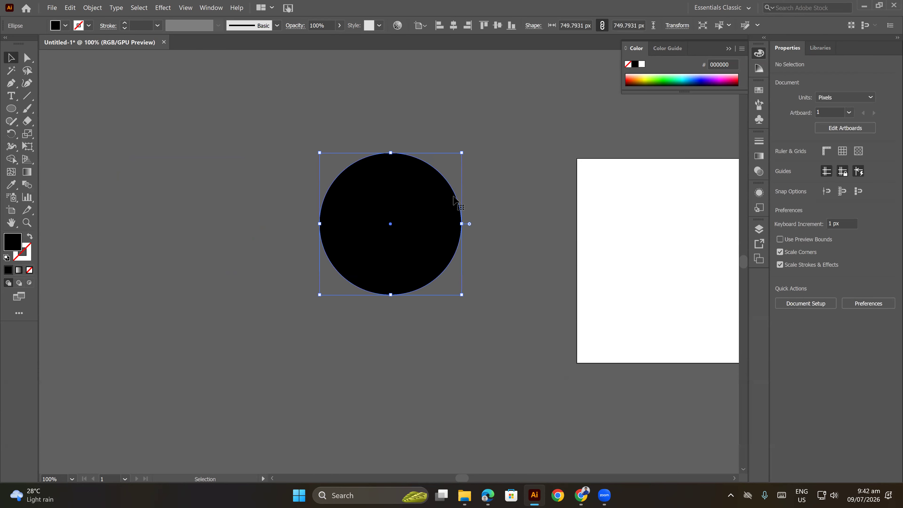
pyautogui.click(641, 65)
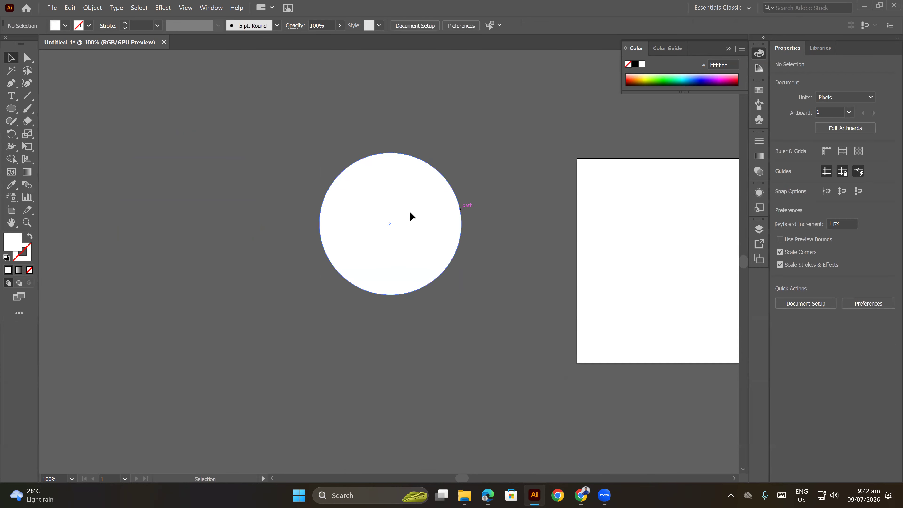
pyautogui.hotkey('ctrl', '=')
pyautogui.moveTo(421, 211); pyautogui.dragTo(459, 215)
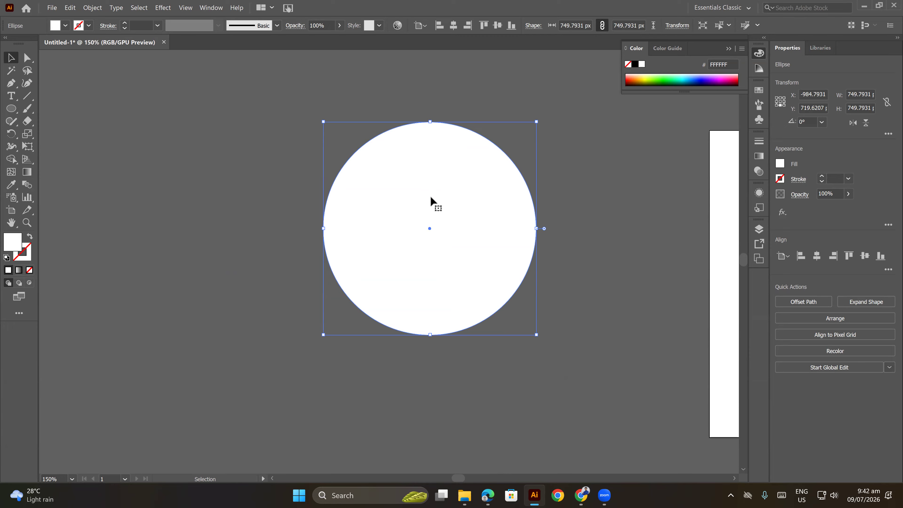
# Add a concentric circle about 833 px in diameter behind the white circle and fill it with teal 00A2AA
pyautogui.press('a')
pyautogui.press('v')
pyautogui.press('a')
pyautogui.moveTo(537, 229); pyautogui.dragTo(548, 236)
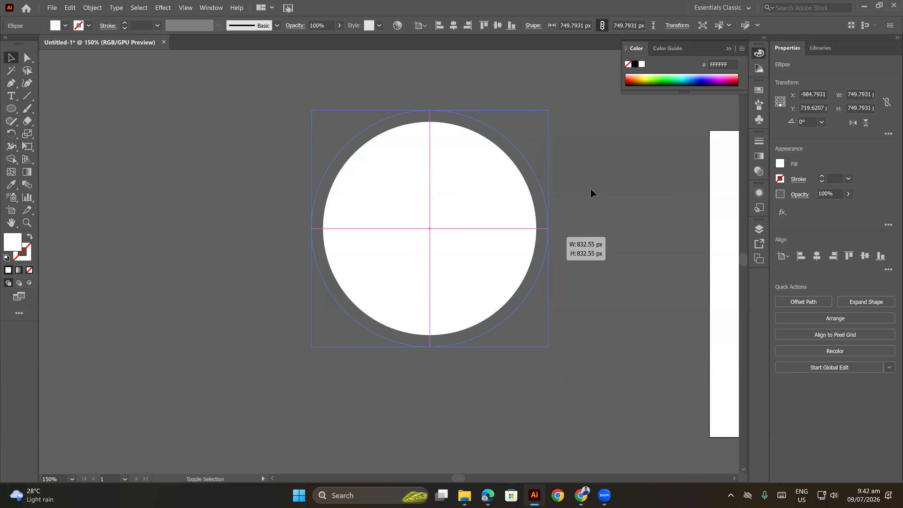
pyautogui.click(682, 80)
pyautogui.click(692, 80)
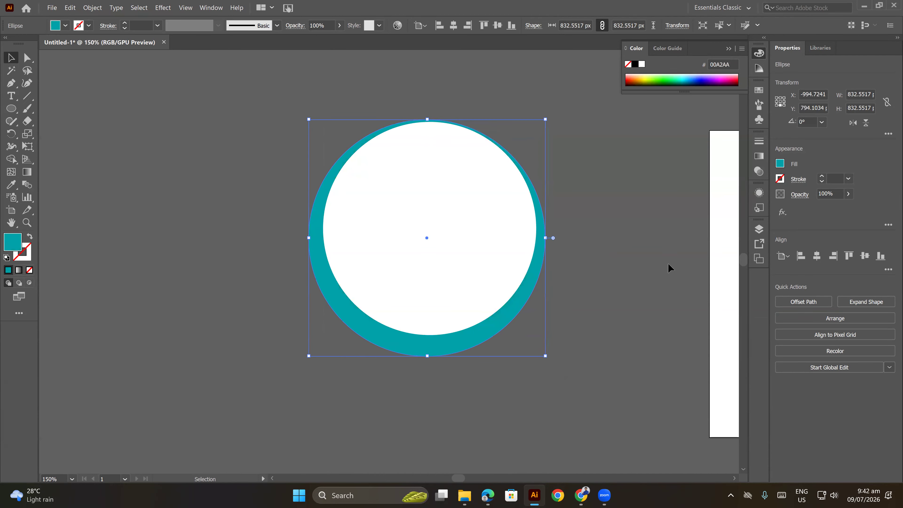
pyautogui.press('Delete')
pyautogui.hotkey('ctrl', 'z')
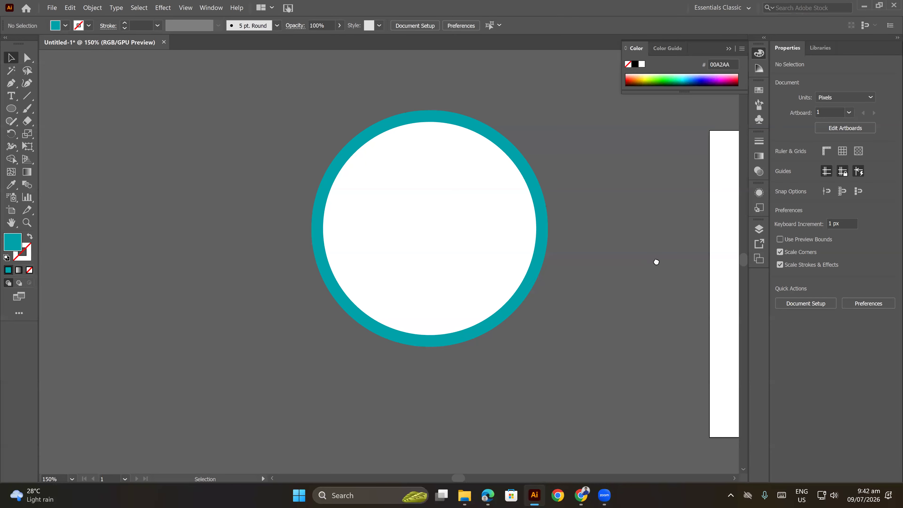
# Select the white and teal circles and group them
pyautogui.click(462, 234)
pyautogui.moveTo(282, 129); pyautogui.dragTo(528, 267)
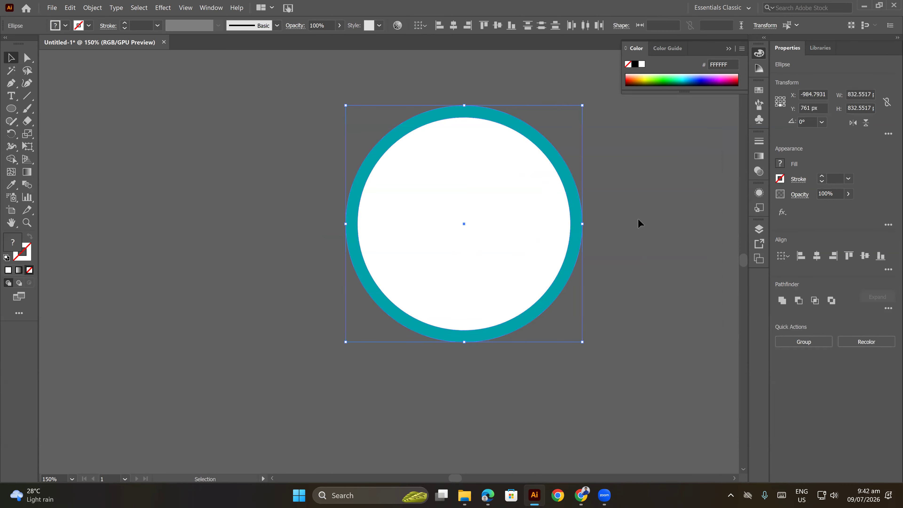
pyautogui.click(637, 219)
pyautogui.click(536, 216)
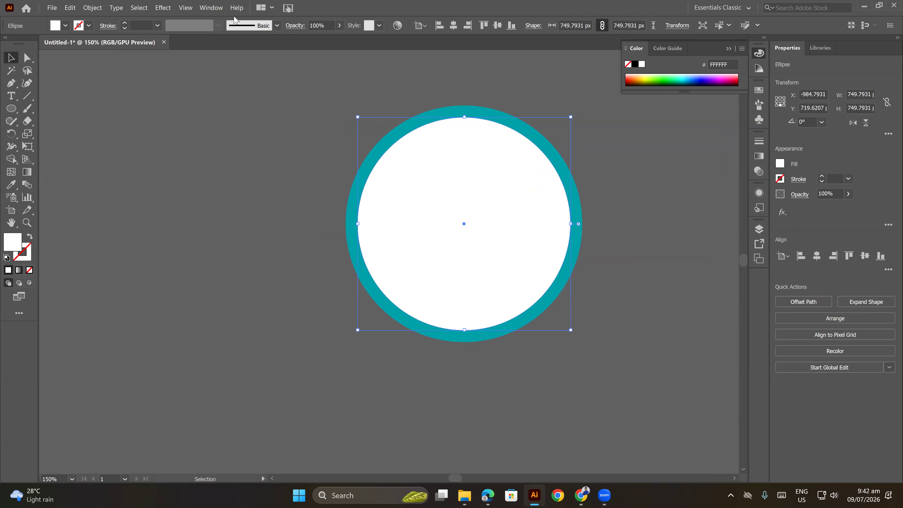
pyautogui.click(164, 8)
pyautogui.moveTo(369, 87); pyautogui.dragTo(541, 216)
pyautogui.click(614, 187)
pyautogui.hotkey('ctrl', 'a')
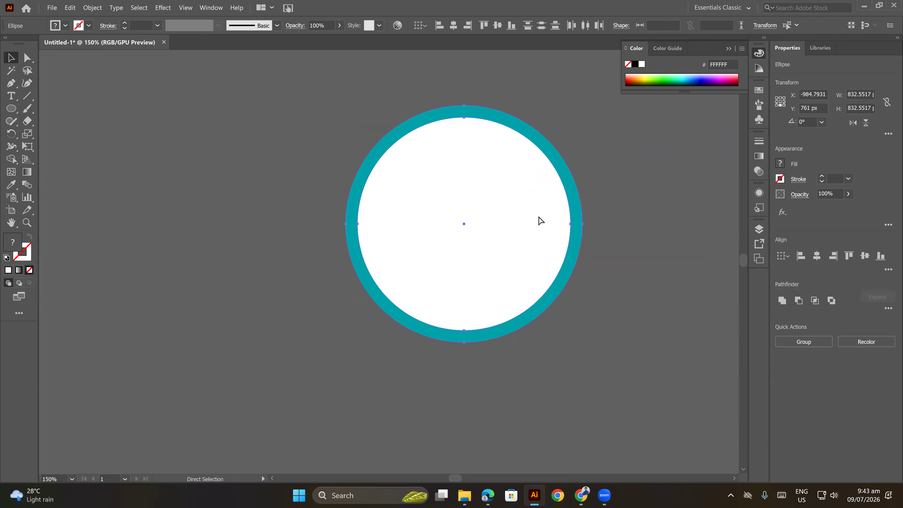
pyautogui.hotkey('ctrl', 'g')
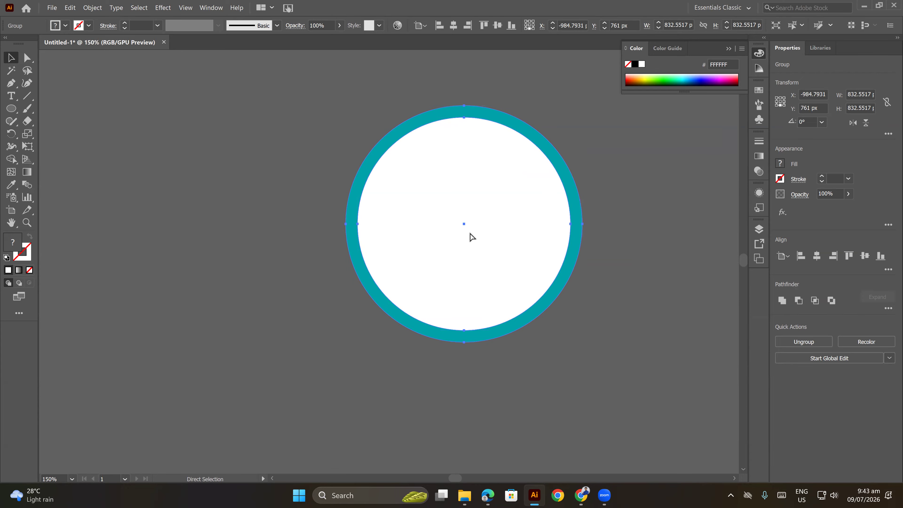
# Show the rulers and place a horizontal and a vertical guide crossing at the center of the circle group
pyautogui.hotkey('ctrl', 'r')
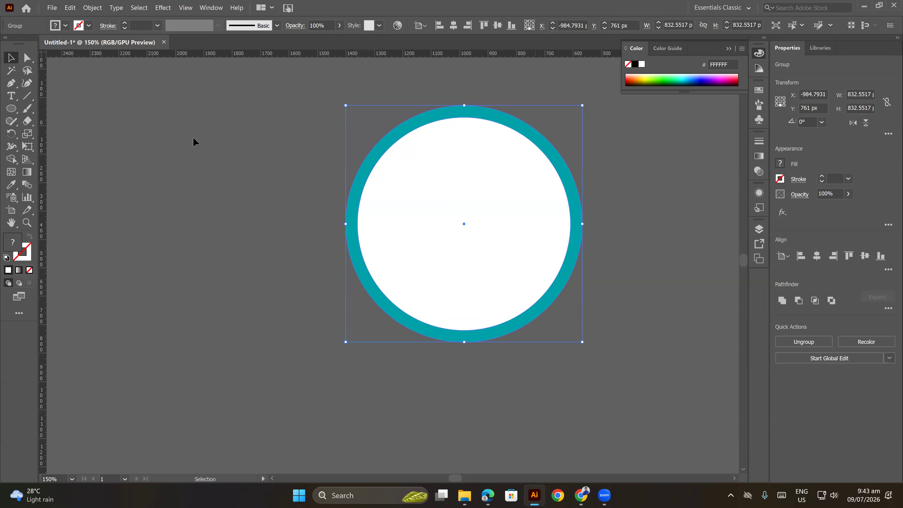
pyautogui.hotkey('ctrl', ';')
pyautogui.hotkey('ctrl', ';')
pyautogui.moveTo(453, 54); pyautogui.dragTo(451, 102)
pyautogui.moveTo(454, 160); pyautogui.dragTo(462, 223)
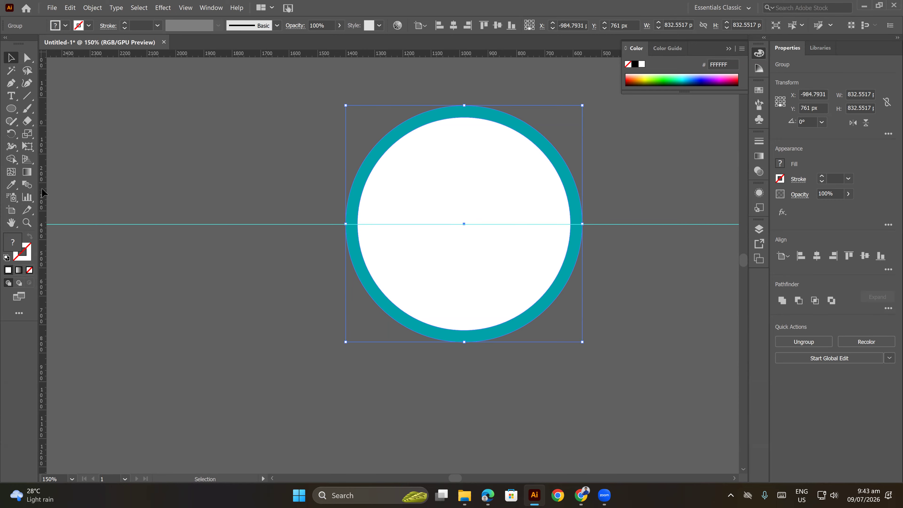
pyautogui.moveTo(43, 199); pyautogui.dragTo(464, 236)
# Shift the circle group slightly so its center point sits exactly on the intersection of the two guides
pyautogui.click(647, 307)
pyautogui.scroll(6, 505, 209)
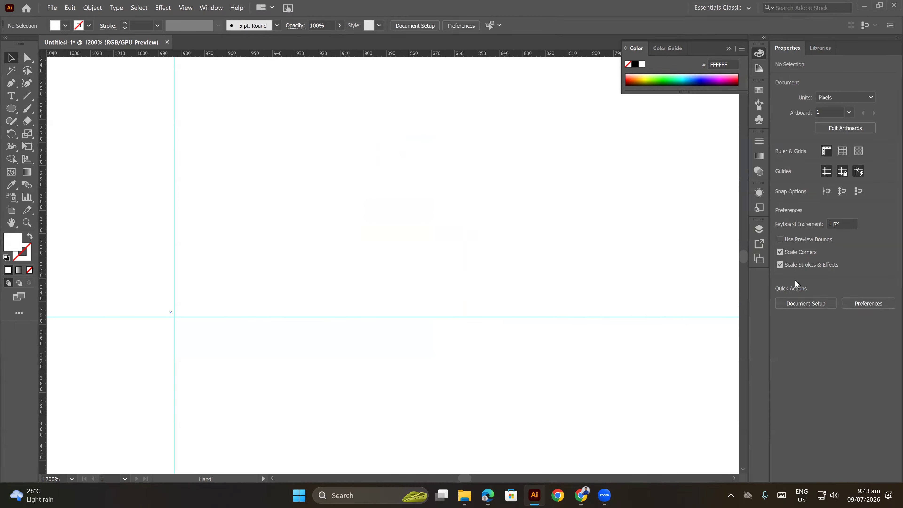
pyautogui.hscroll(-5, 635, 270)
pyautogui.moveTo(639, 274); pyautogui.dragTo(640, 275)
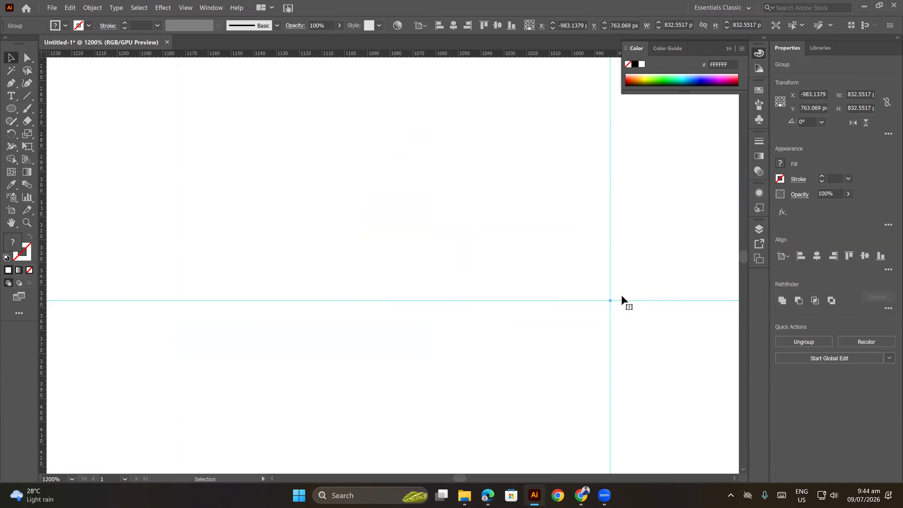
pyautogui.scroll(-6, 616, 293)
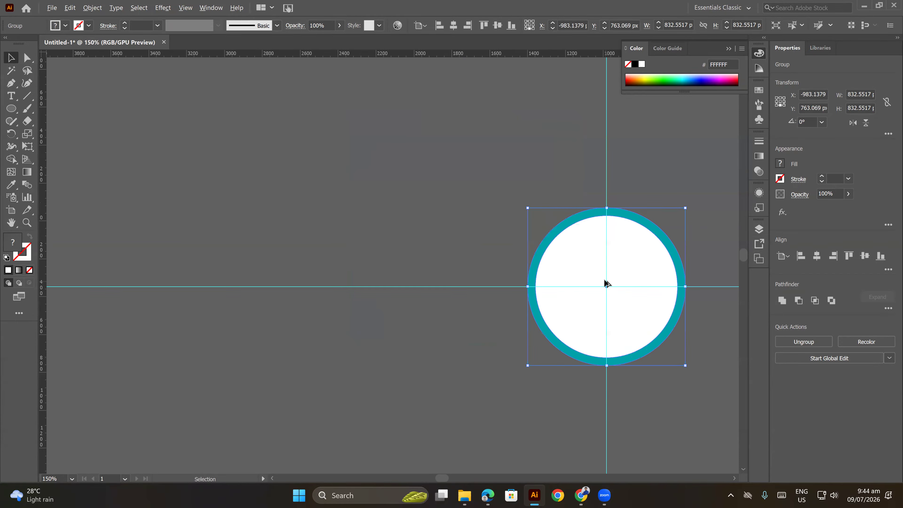
pyautogui.moveTo(643, 306); pyautogui.dragTo(590, 305)
pyautogui.hotkey('ctrl', 'shift', 'a')
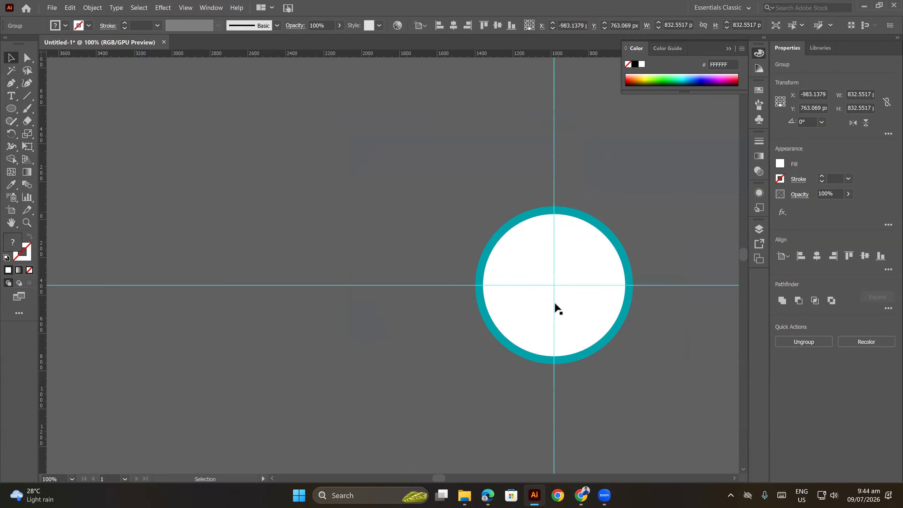
pyautogui.scroll(2, 587, 303)
pyautogui.scroll(-1, 297, 152)
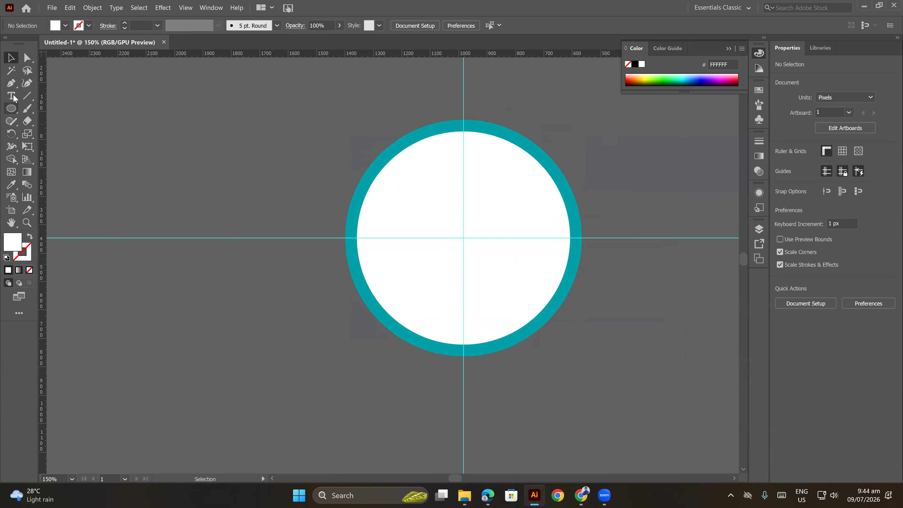
# Draw a narrow vertical rectangle about 7.4 by 35 px on the vertical guide inside the circle's upper edge and fill it black
pyautogui.rightClick(12, 109)
pyautogui.click(48, 107)
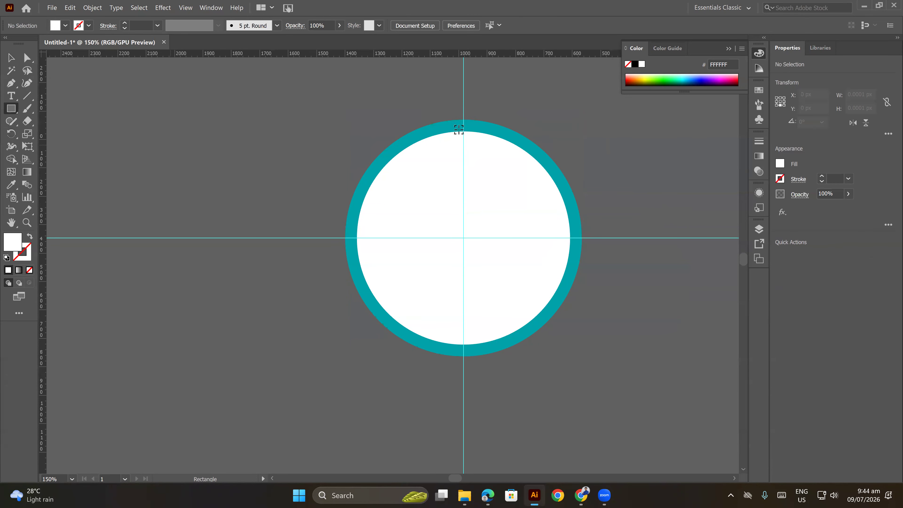
pyautogui.scroll(3, 459, 132)
pyautogui.scroll(2, 503, 133)
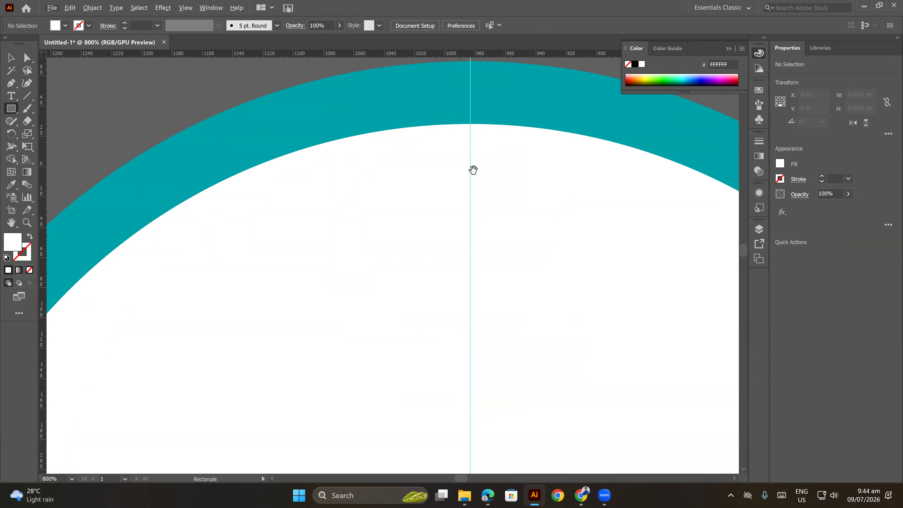
pyautogui.moveTo(448, 170); pyautogui.dragTo(460, 222)
pyautogui.press('v')
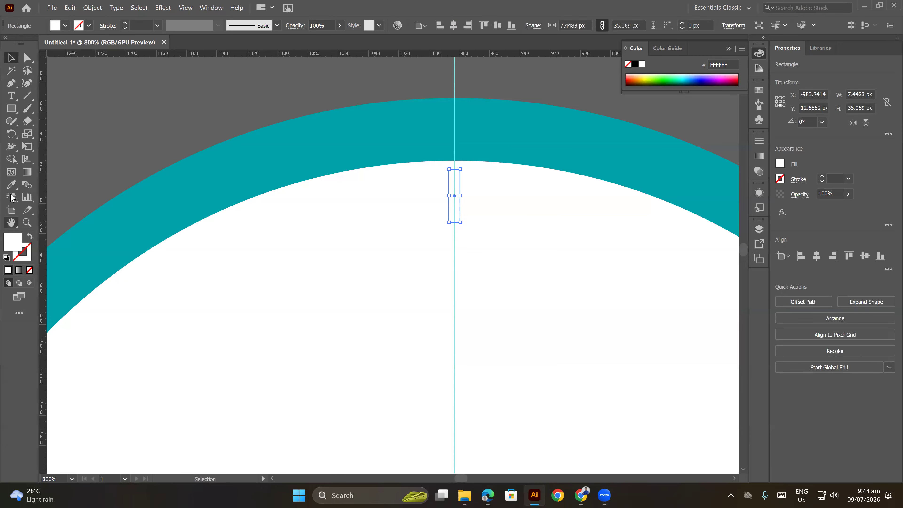
pyautogui.click(11, 184)
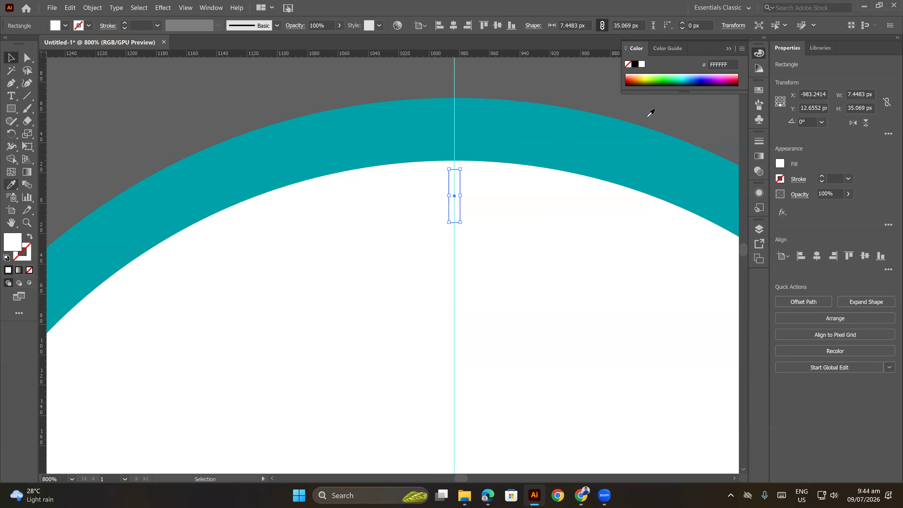
pyautogui.click(635, 64)
pyautogui.press('v')
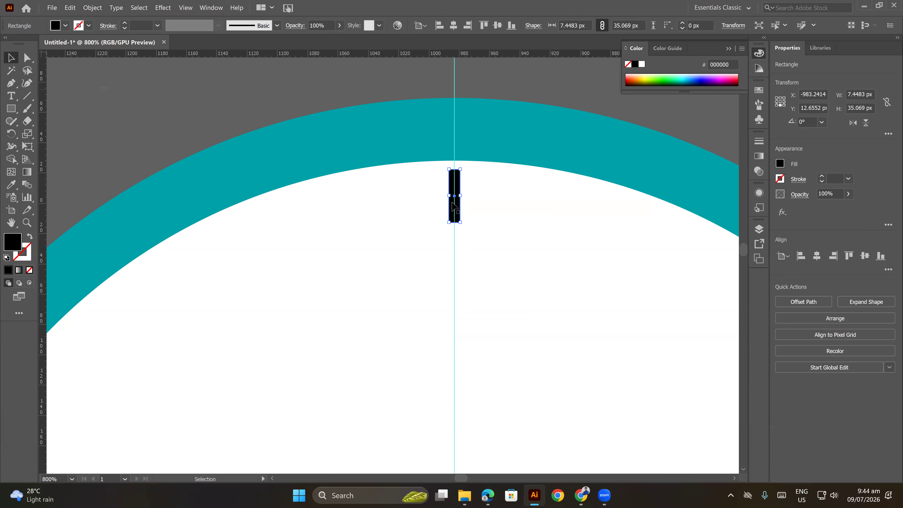
# Scale the black tick rectangle down to about 3.5 by 16.7 px and center it horizontally with the circle group
pyautogui.hotkey('ctrl', 'shift', 'a')
pyautogui.click(460, 207)
pyautogui.scroll(-6, 461, 207)
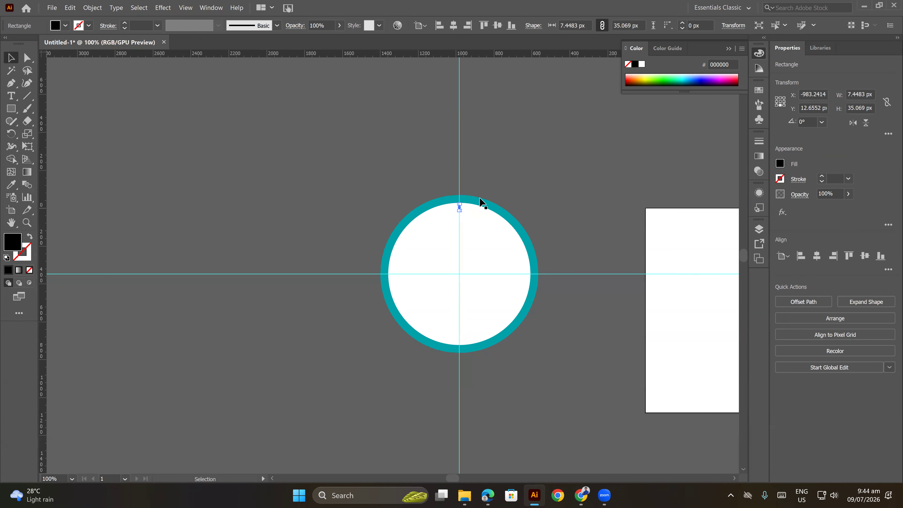
pyautogui.hotkey('ctrl', 'shift', 'a')
pyautogui.scroll(7, 468, 200)
pyautogui.click(388, 326)
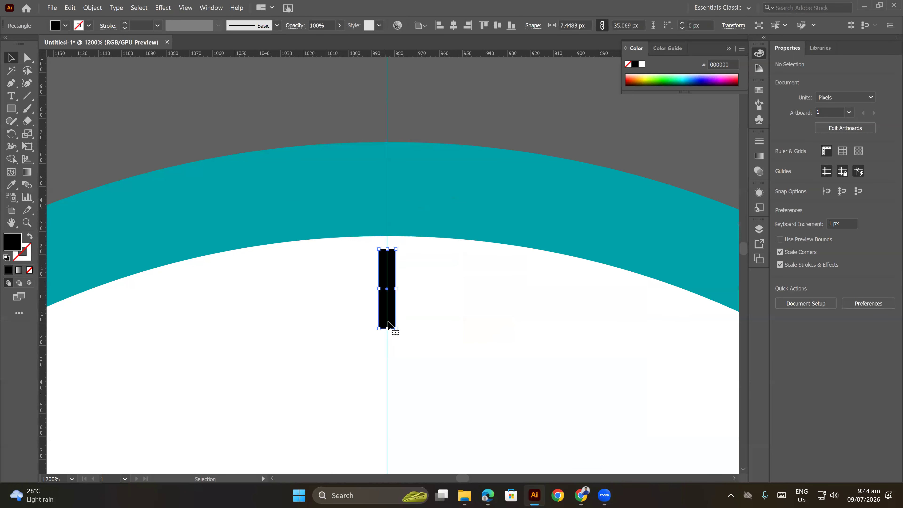
pyautogui.moveTo(392, 290)
pyautogui.mouseDown()
pyautogui.moveTo(404, 299)
pyautogui.moveTo(387, 323)
pyautogui.moveTo(395, 288)
pyautogui.mouseUp()
pyautogui.hotkey('ctrl', 'z')
pyautogui.hotkey('ctrl', 'a')
pyautogui.moveTo(522, 271); pyautogui.dragTo(525, 243)
# Examine how the black tick lines up with the vertical guide and the top of the circle
pyautogui.scroll(3, 544, 243)
pyautogui.scroll(-2, 528, 245)
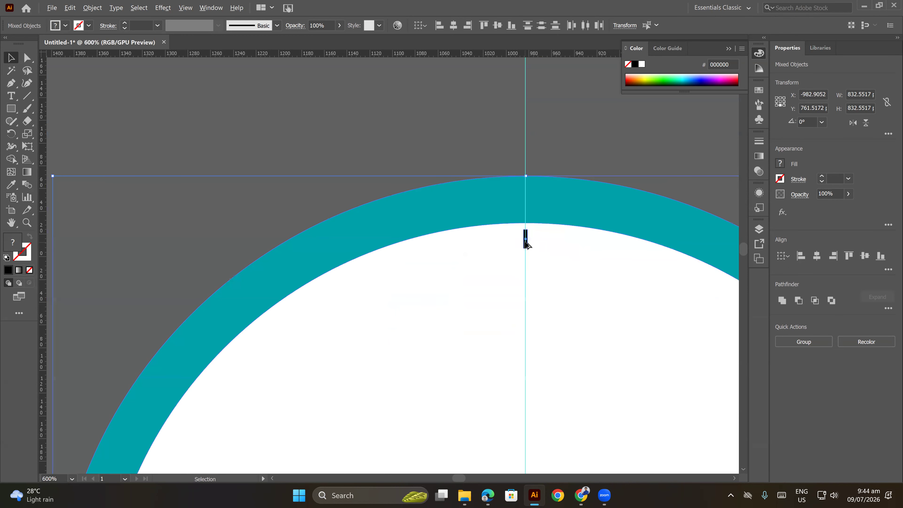
pyautogui.scroll(-1, 525, 239)
pyautogui.scroll(1, 526, 240)
pyautogui.scroll(4, 528, 243)
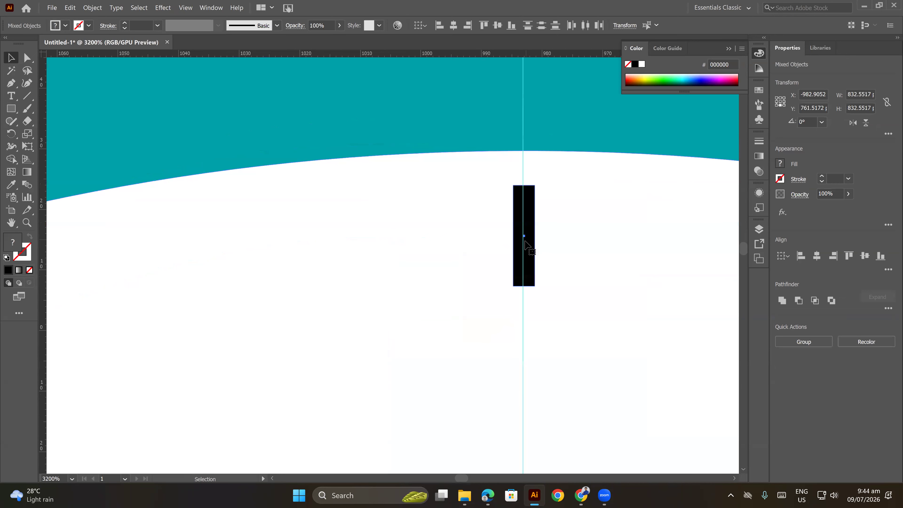
pyautogui.scroll(-4, 528, 245)
pyautogui.click(591, 147)
pyautogui.scroll(-3, 592, 145)
pyautogui.scroll(2, 562, 201)
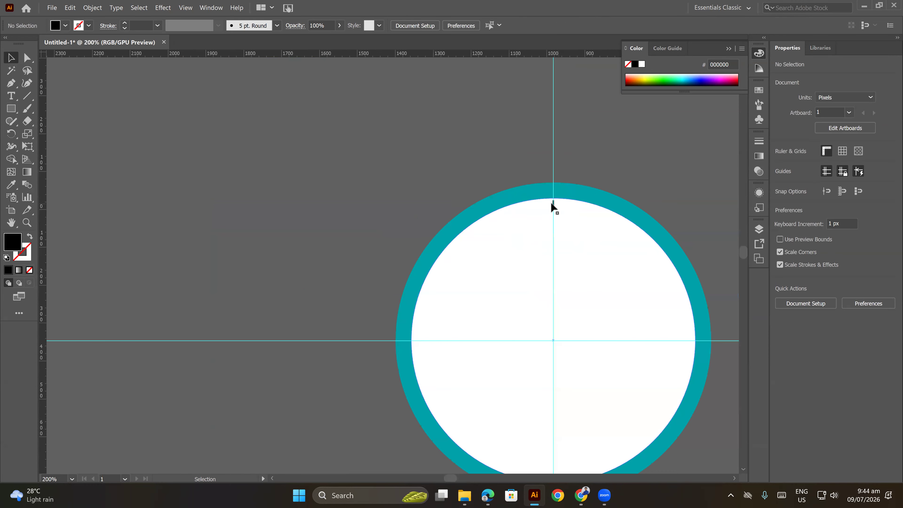
# Lengthen the black tick downward to a height of about 18 px
pyautogui.scroll(5, 551, 200)
pyautogui.click(572, 209)
pyautogui.scroll(3, 569, 206)
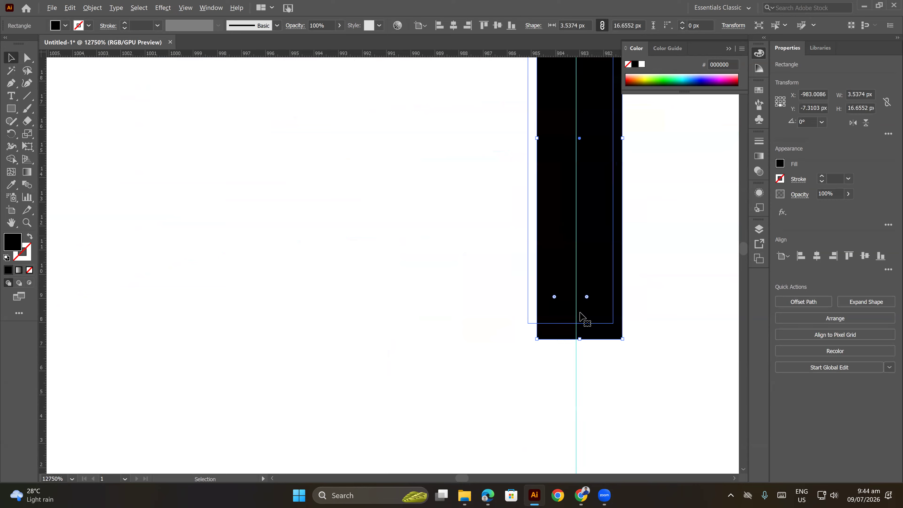
pyautogui.moveTo(581, 352); pyautogui.dragTo(581, 372)
pyautogui.scroll(-2, 591, 302)
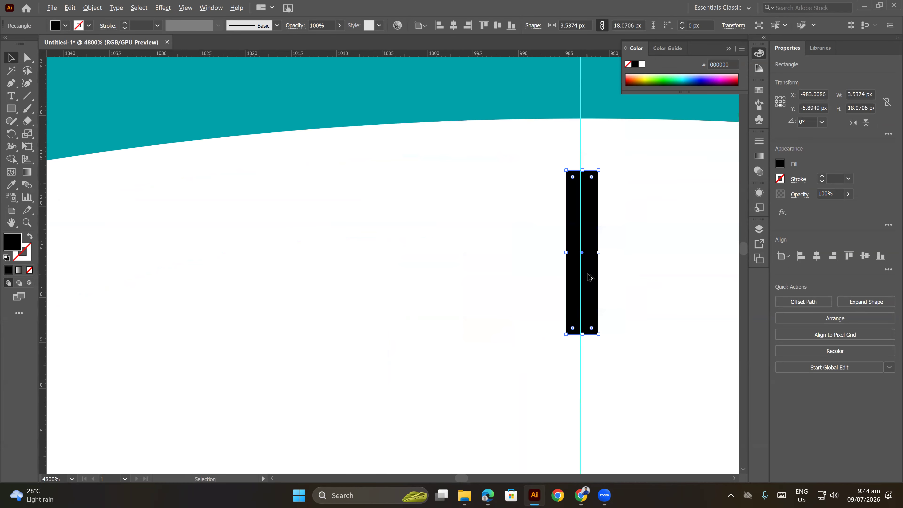
pyautogui.scroll(-2, 590, 283)
pyautogui.scroll(-4, 559, 186)
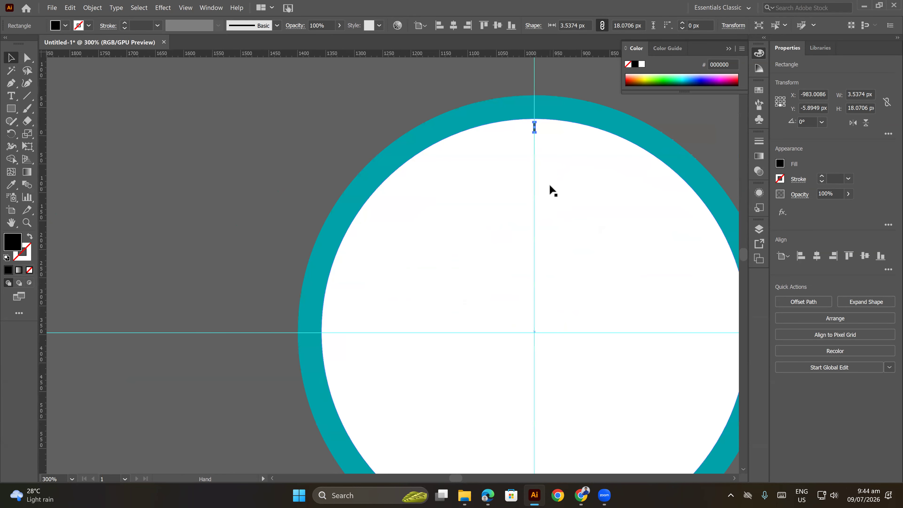
pyautogui.scroll(-1, 532, 157)
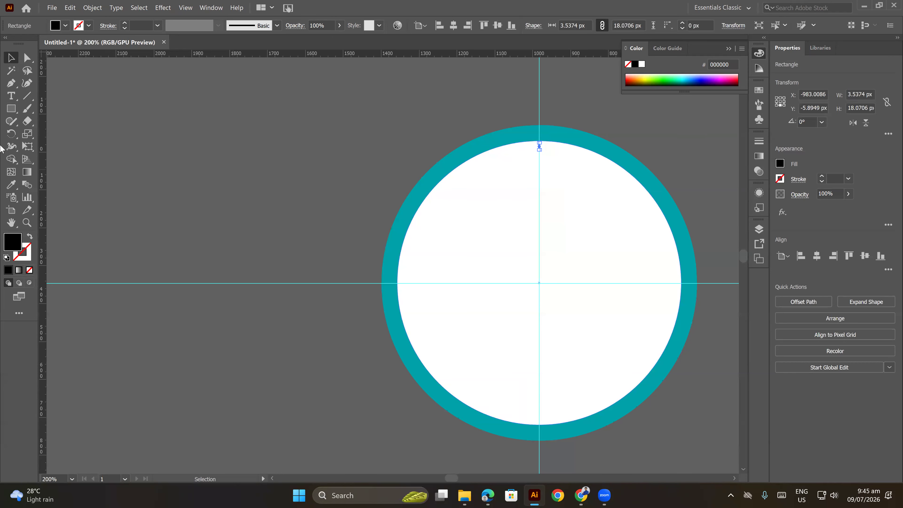
pyautogui.moveTo(11, 134); pyautogui.dragTo(39, 133)
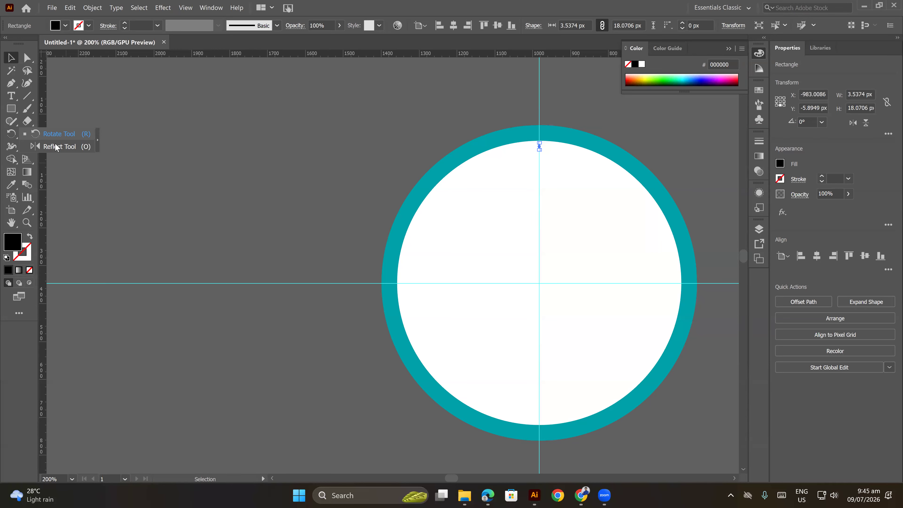
pyautogui.press('r')
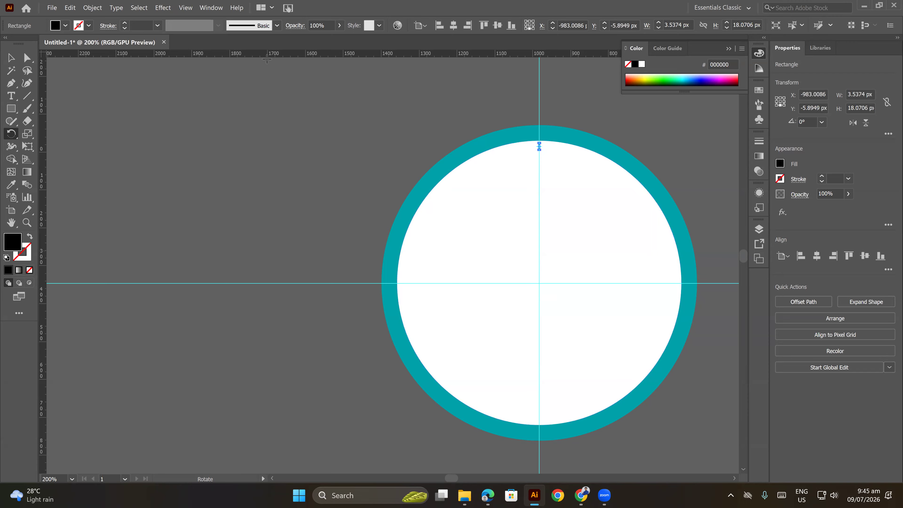
pyautogui.click(10, 58)
# Undock the Properties panel and float it over the canvas beside the circle group
pyautogui.click(211, 7)
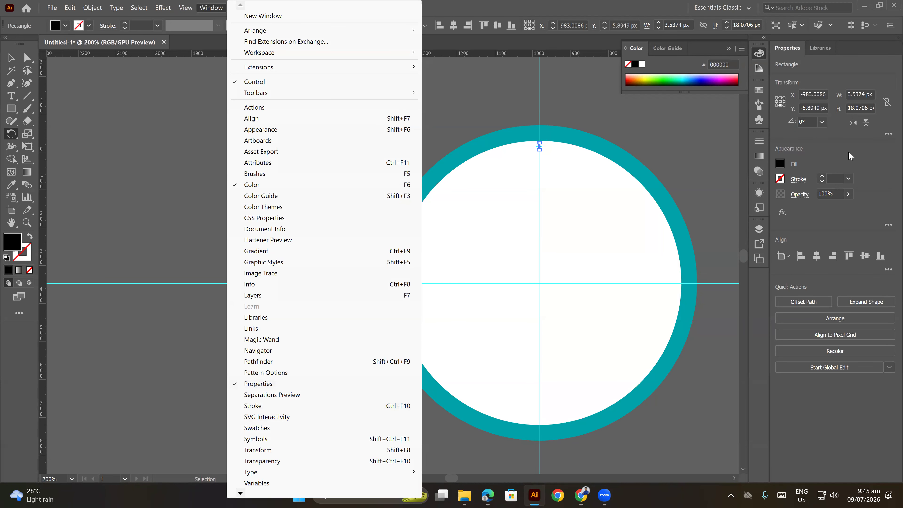
pyautogui.moveTo(541, 81); pyautogui.dragTo(156, 73)
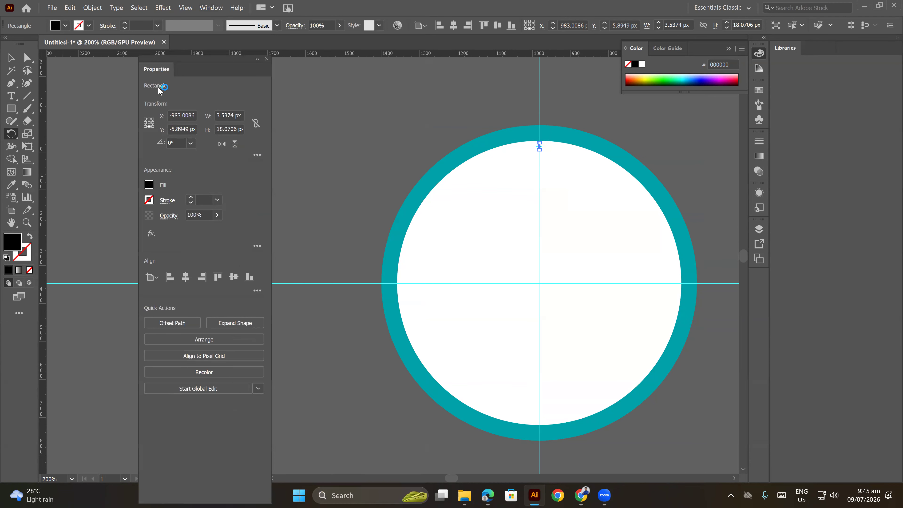
# Move the circle group so its center sits exactly on the intersection of the guides
pyautogui.click(10, 58)
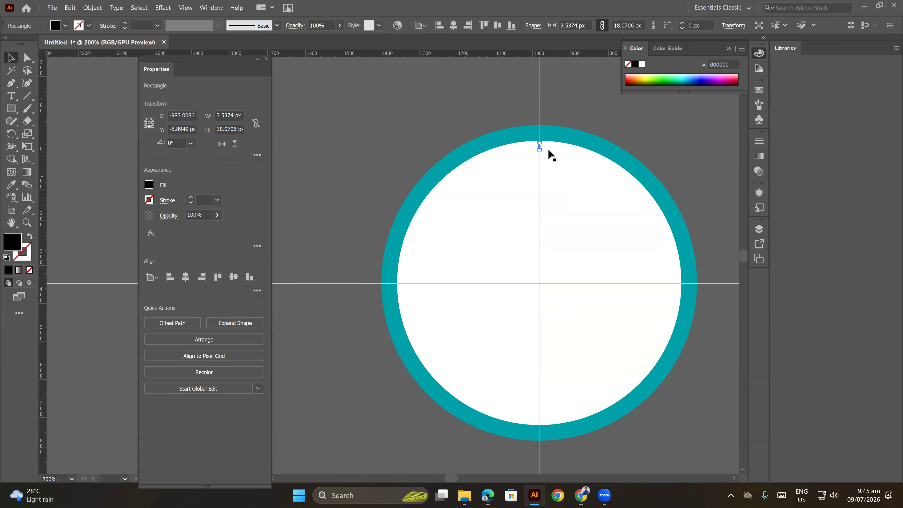
pyautogui.hotkey('ctrl', 'shift', 'a')
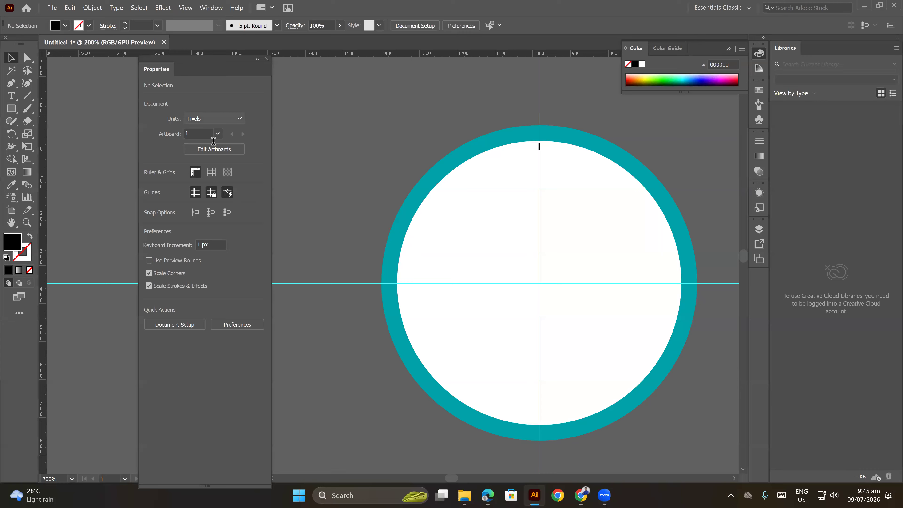
pyautogui.click(564, 156)
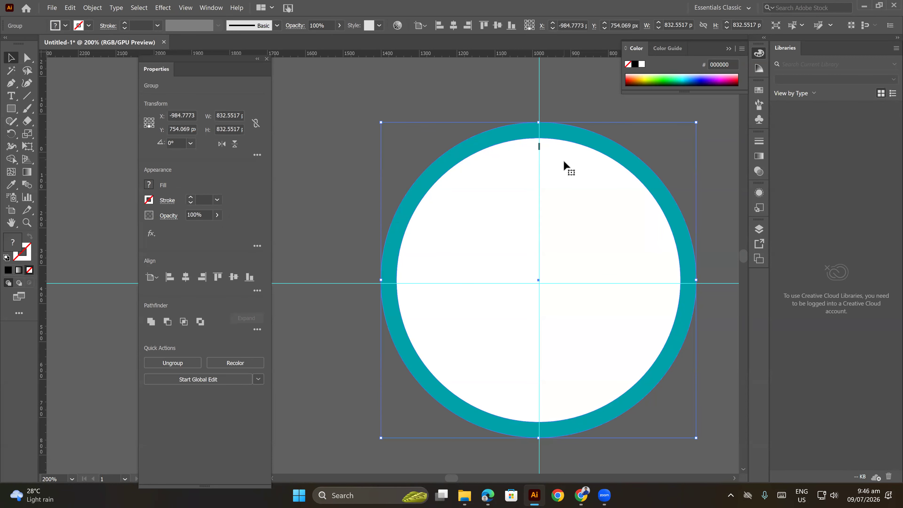
pyautogui.moveTo(557, 179); pyautogui.dragTo(559, 181)
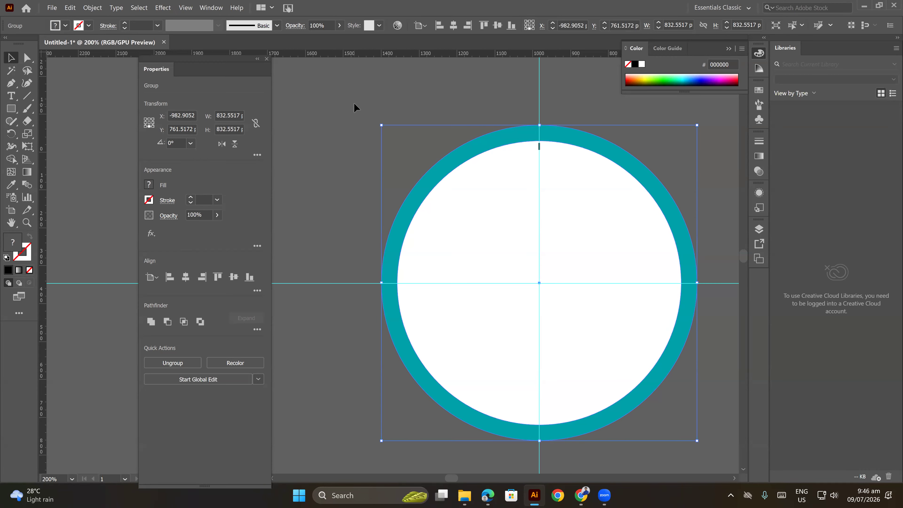
pyautogui.click(348, 106)
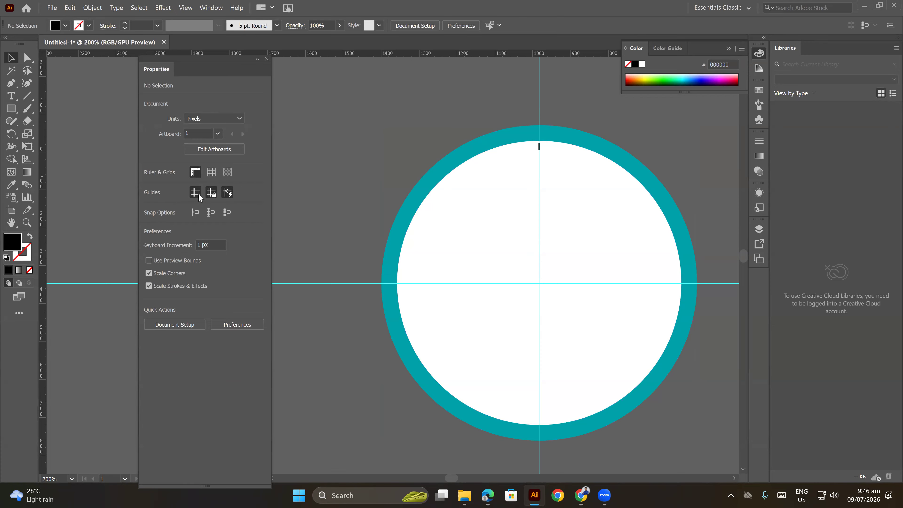
pyautogui.click(228, 193)
pyautogui.click(540, 143)
pyautogui.click(539, 146)
pyautogui.click(14, 132)
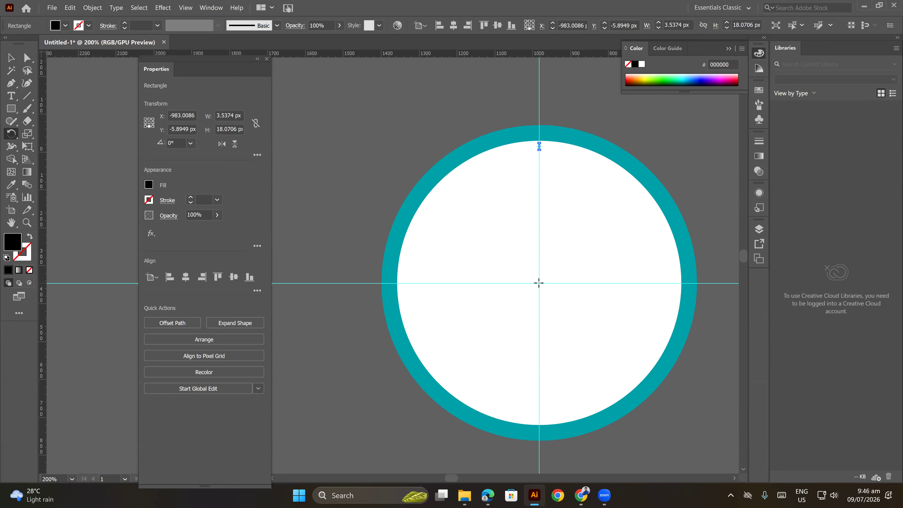
pyautogui.scroll(3, 539, 283)
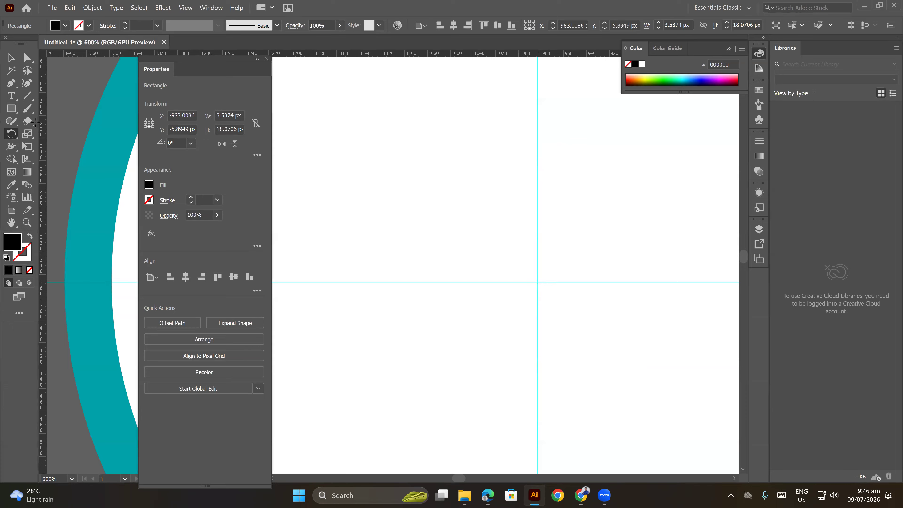
pyautogui.click(11, 59)
pyautogui.click(85, 93)
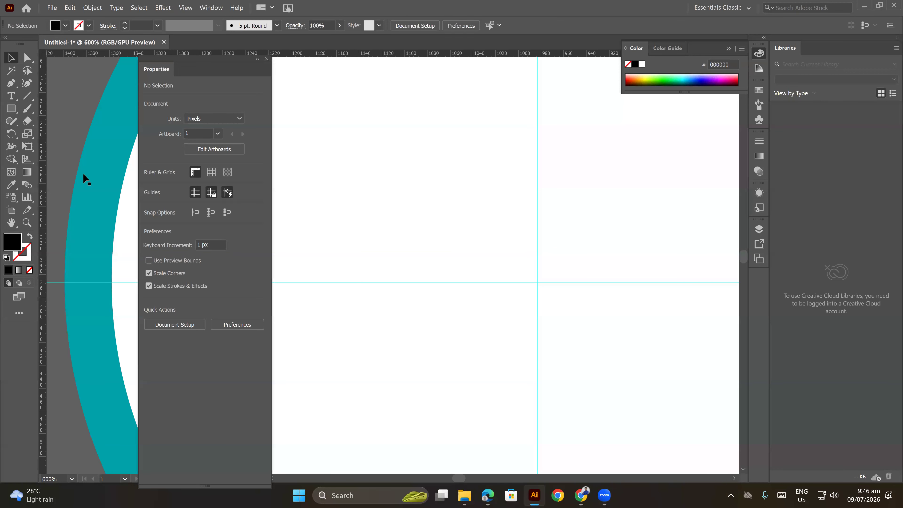
# Select the black tick at the top of the dial for rotating and close the floating Properties panel
pyautogui.scroll(-3, 511, 221)
pyautogui.click(520, 102)
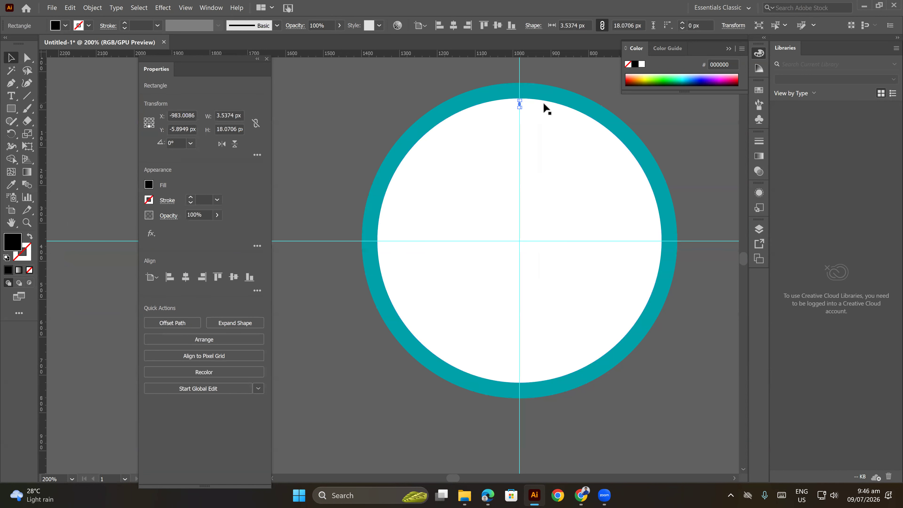
pyautogui.click(11, 133)
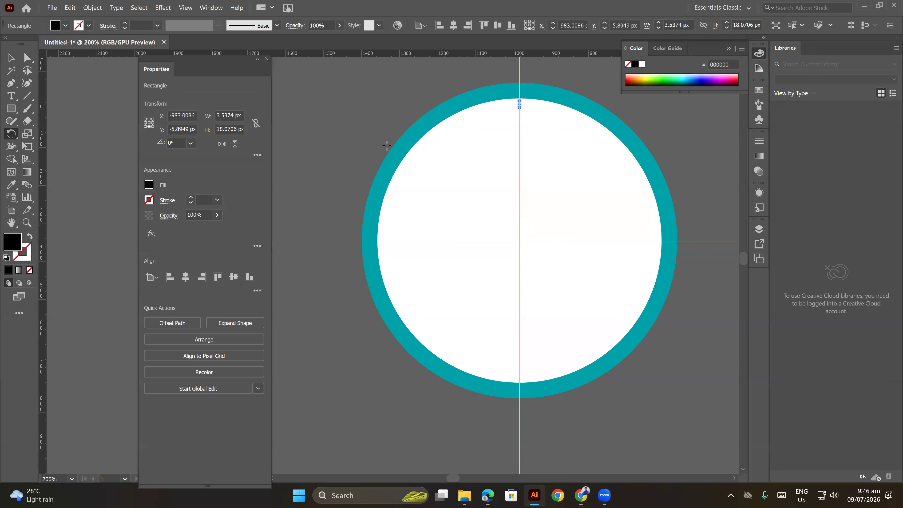
pyautogui.click(267, 62)
# Set the tick's rotation origin at the circle's center through the Rotate options and enter 360 for the angle
pyautogui.scroll(1, 514, 239)
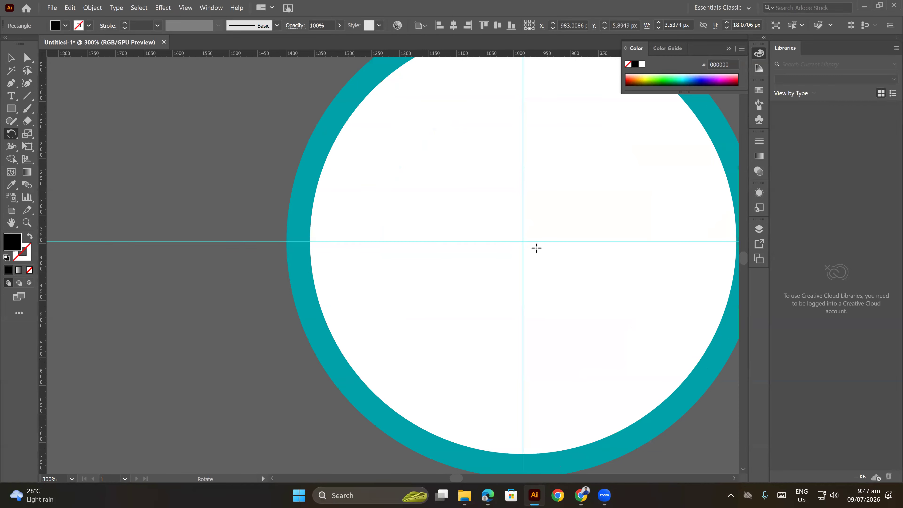
pyautogui.scroll(-1, 535, 250)
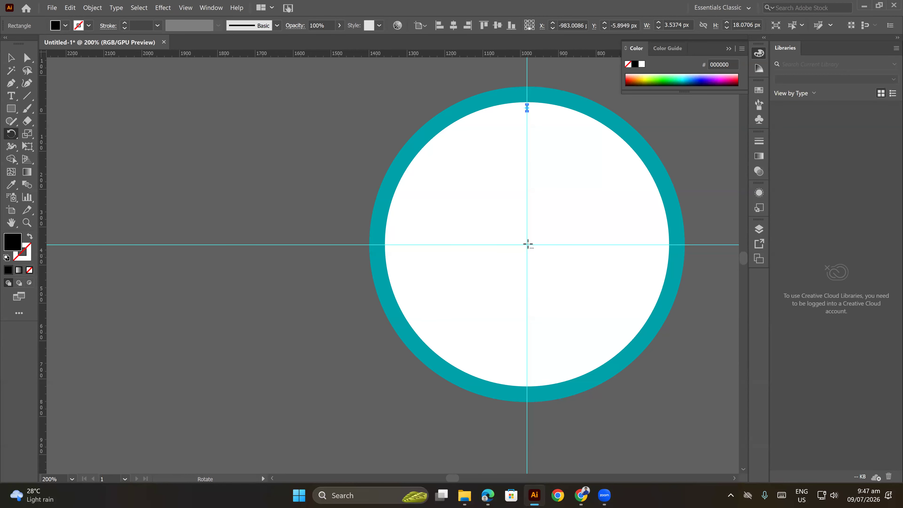
pyautogui.scroll(2, 528, 244)
pyautogui.scroll(-2, 526, 244)
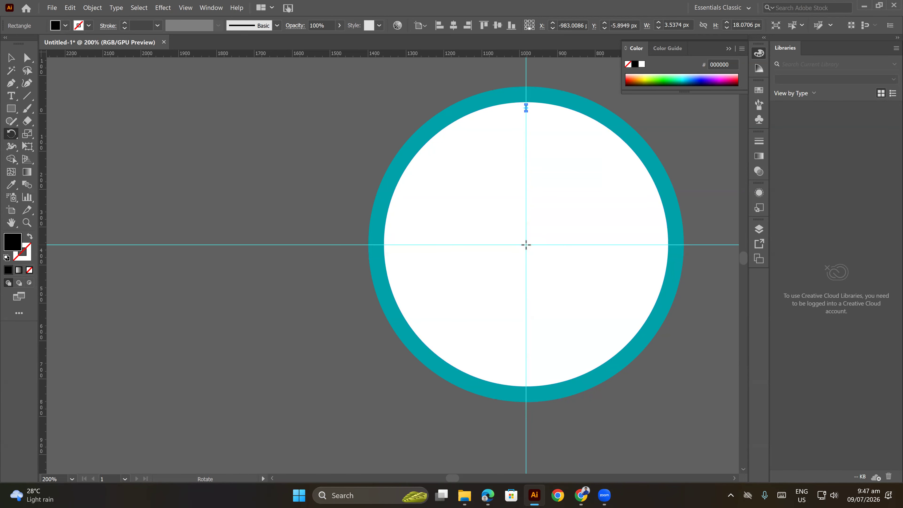
pyautogui.press('alt')
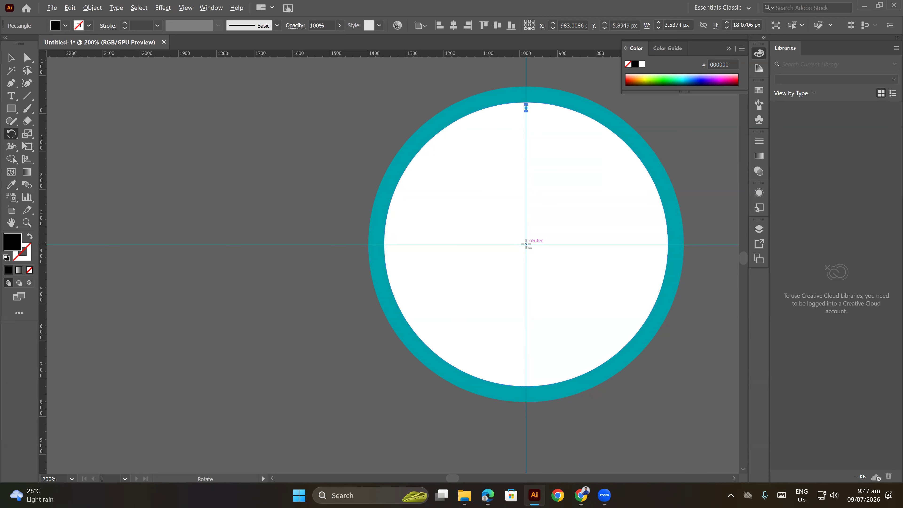
pyautogui.keyDown('alt'); pyautogui.click(527, 244); pyautogui.keyUp('alt')
pyautogui.moveTo(485, 133); pyautogui.dragTo(252, 105)
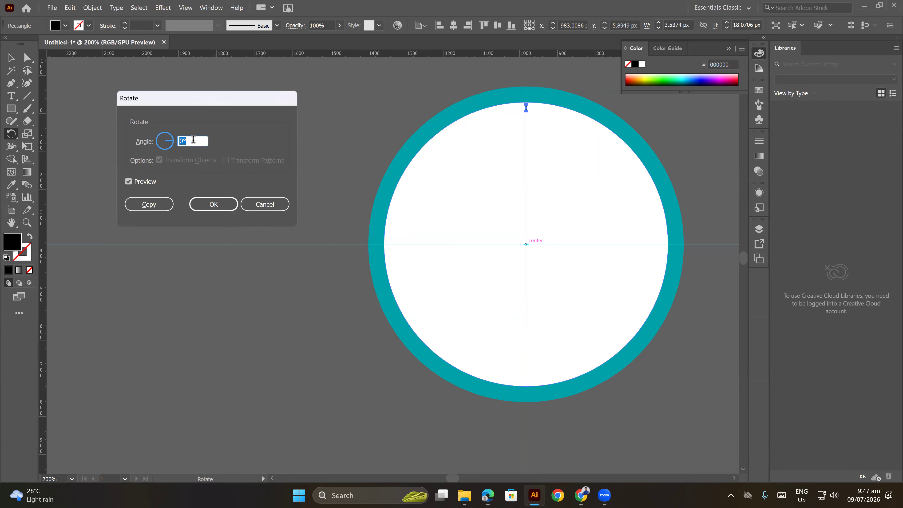
pyautogui.write('360')
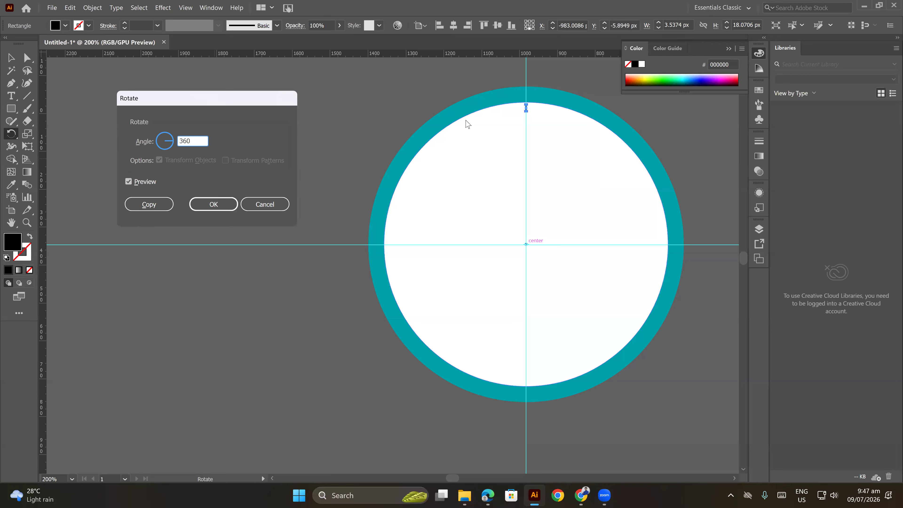
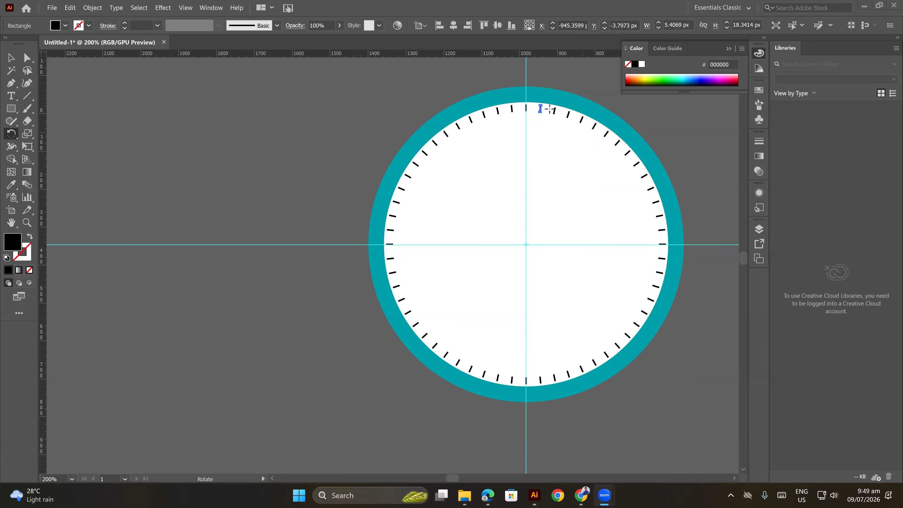
# Repeat the last rotated copy once more so a tick lands on the vertical guide at the top of the dial
pyautogui.scroll(2, 543, 107)
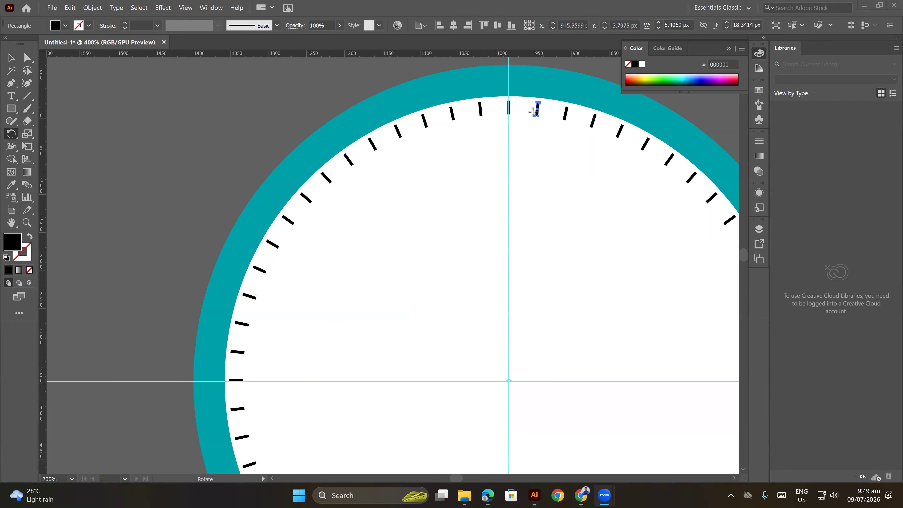
pyautogui.scroll(2, 534, 117)
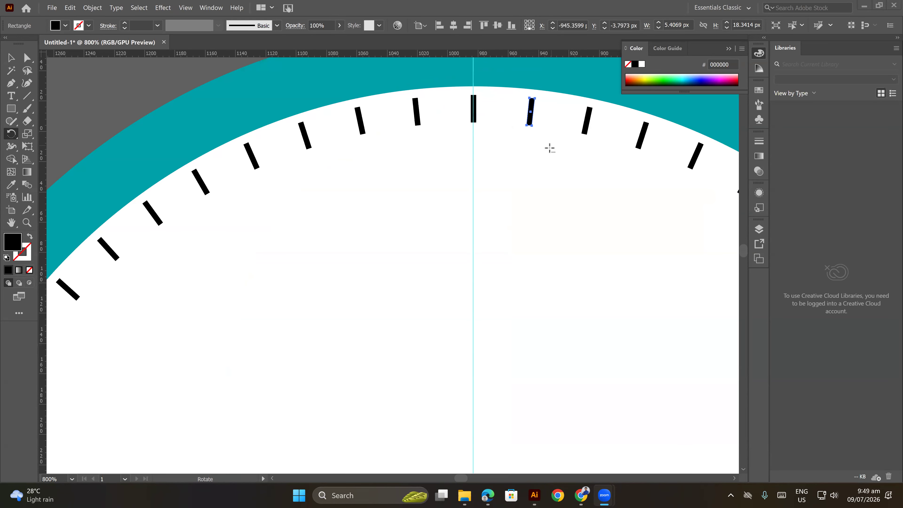
pyautogui.scroll(-5, 534, 229)
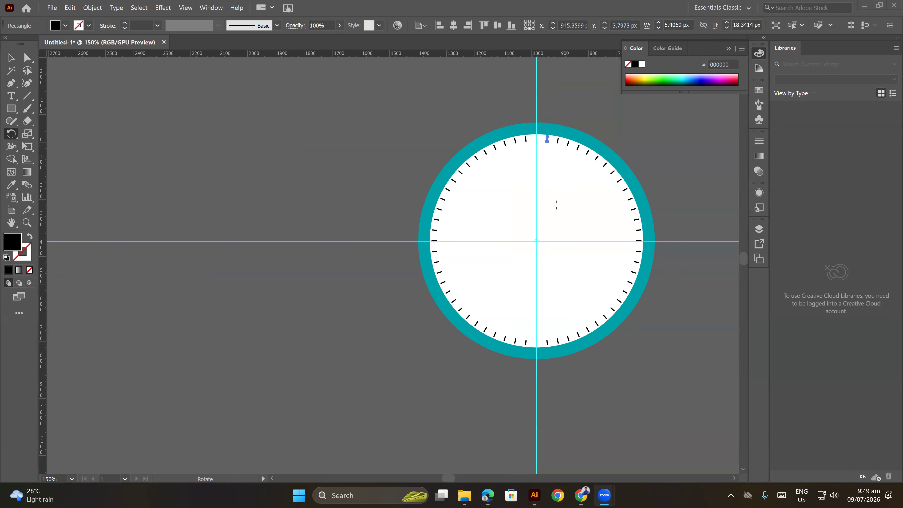
pyautogui.scroll(1, 548, 213)
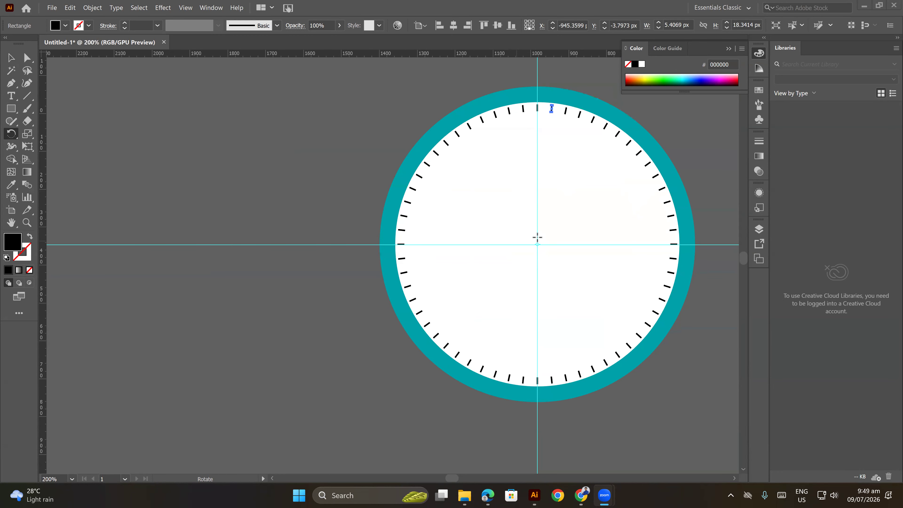
pyautogui.click(537, 245)
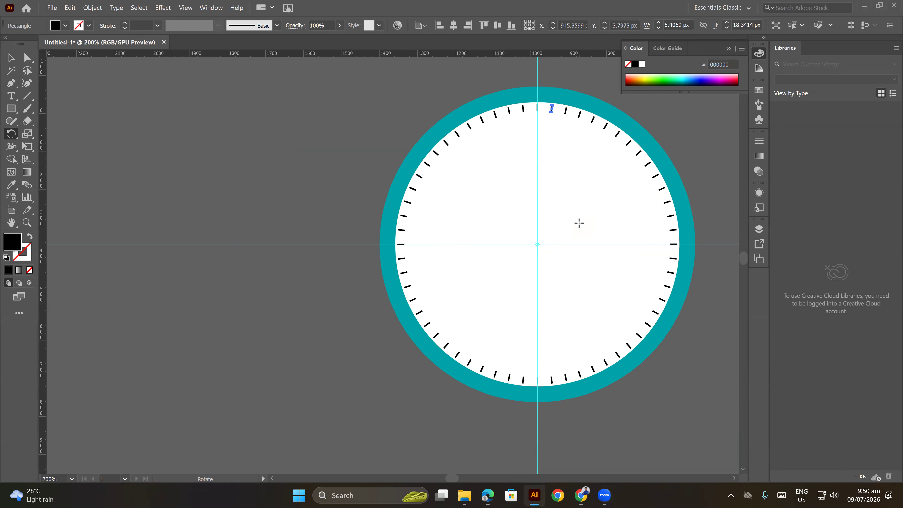
pyautogui.hotkey('ctrl', 'd')
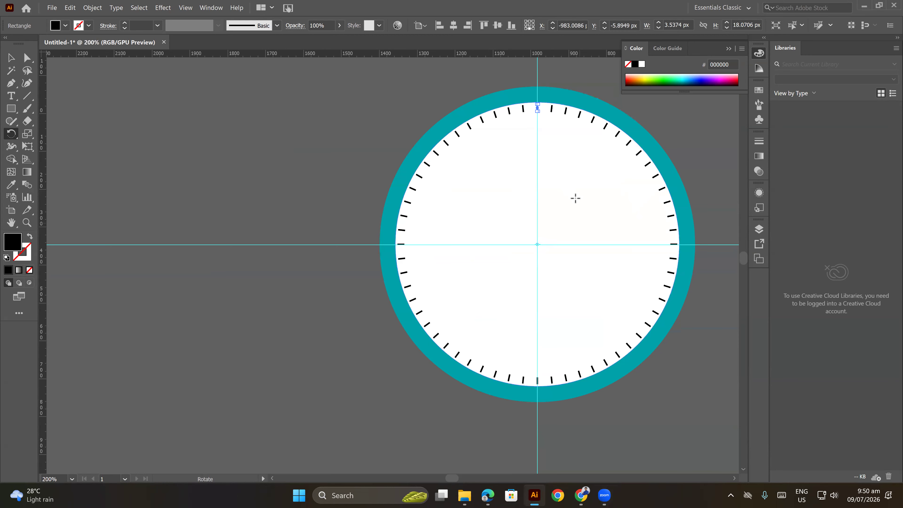
# Enlarge the tick at the top of the dial to about 6.8 px wide and 24.2 px high
pyautogui.scroll(4, 540, 96)
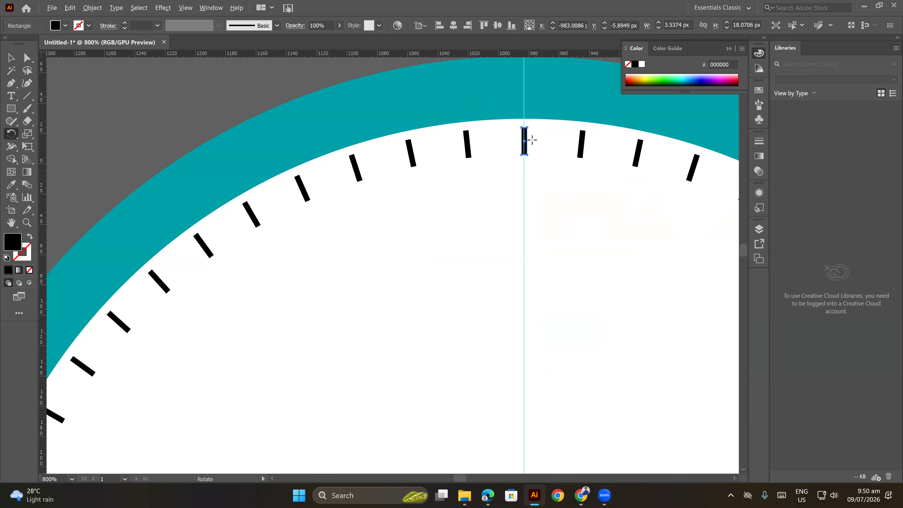
pyautogui.scroll(3, 532, 140)
pyautogui.click(11, 58)
pyautogui.click(462, 199)
pyautogui.click(521, 167)
pyautogui.moveTo(520, 220); pyautogui.dragTo(518, 195)
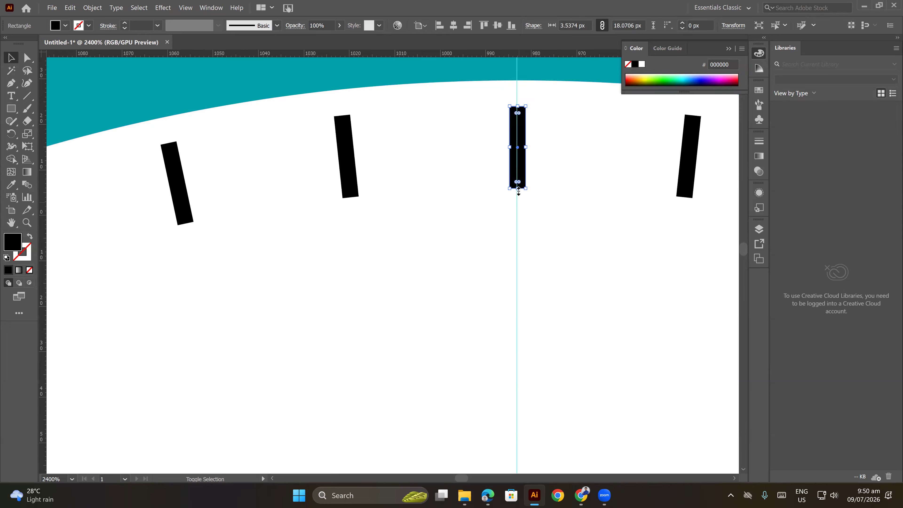
pyautogui.scroll(2, 518, 189)
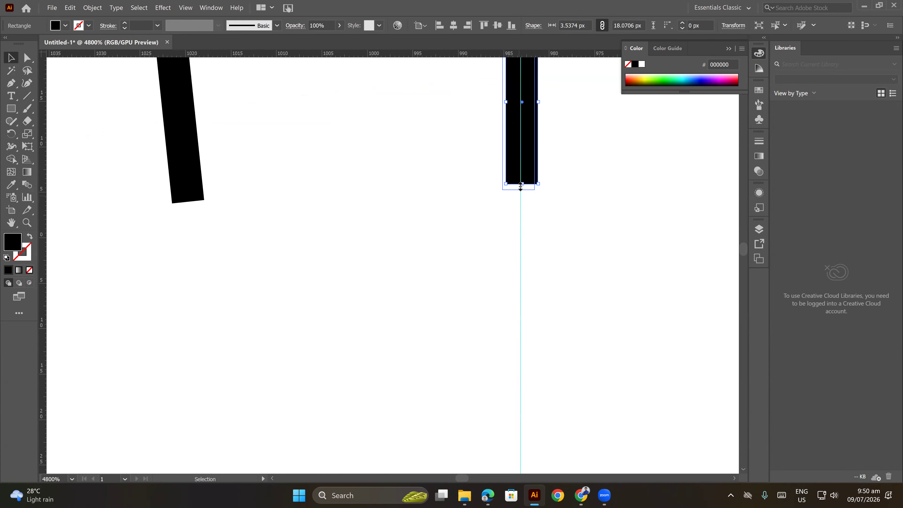
pyautogui.moveTo(522, 209)
pyautogui.mouseDown()
pyautogui.moveTo(521, 240)
pyautogui.moveTo(537, 209)
pyautogui.moveTo(507, 211)
pyautogui.moveTo(539, 213)
pyautogui.mouseUp()
# Lengthen the enlarged top tick downward to about 27.3 px and center it on the vertical guide
pyautogui.scroll(-5, 537, 209)
pyautogui.scroll(3, 522, 210)
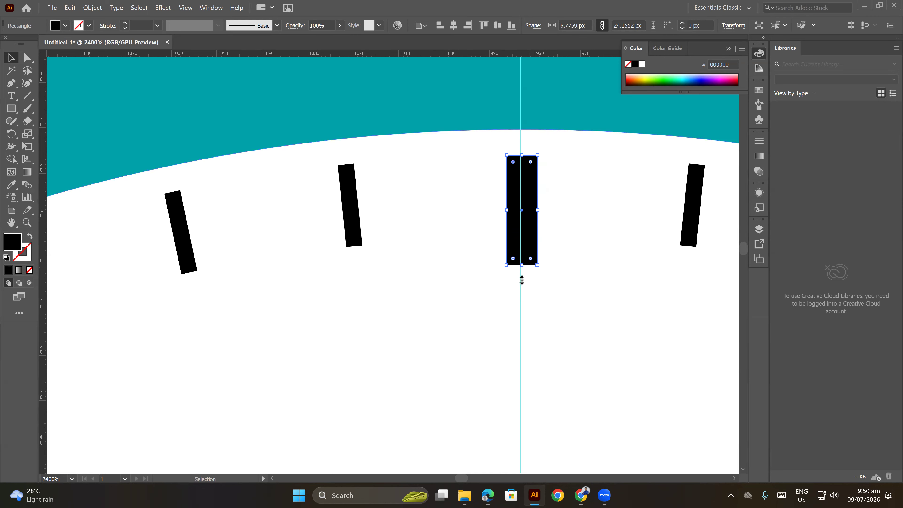
pyautogui.moveTo(521, 281); pyautogui.dragTo(522, 294)
pyautogui.scroll(2, 529, 216)
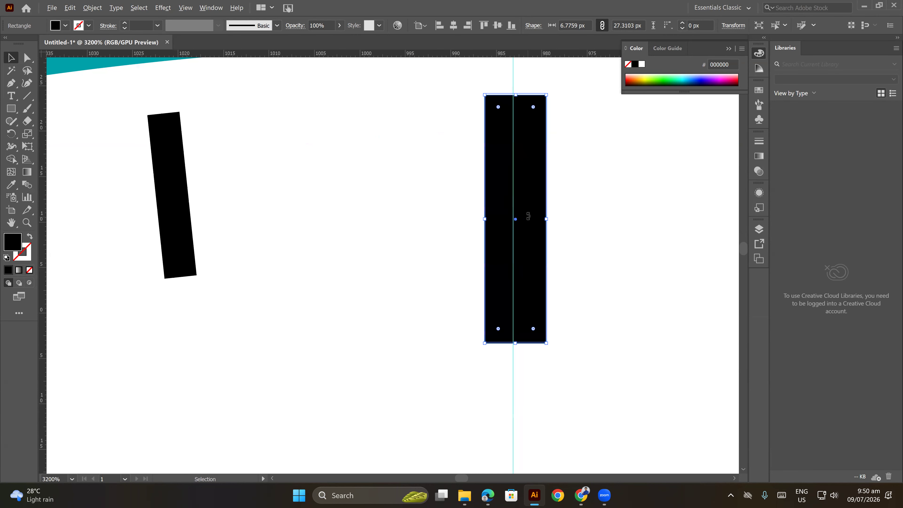
pyautogui.scroll(5, 528, 216)
pyautogui.moveTo(517, 238); pyautogui.dragTo(514, 236)
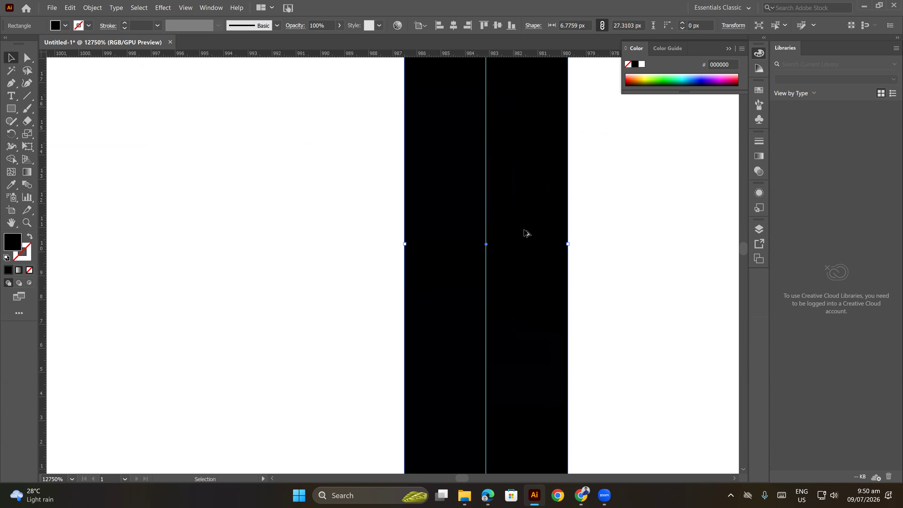
# Lengthen the thick top tick slightly further downward, to a height of about 28.3 px
pyautogui.scroll(-5, 527, 233)
pyautogui.scroll(-3, 582, 219)
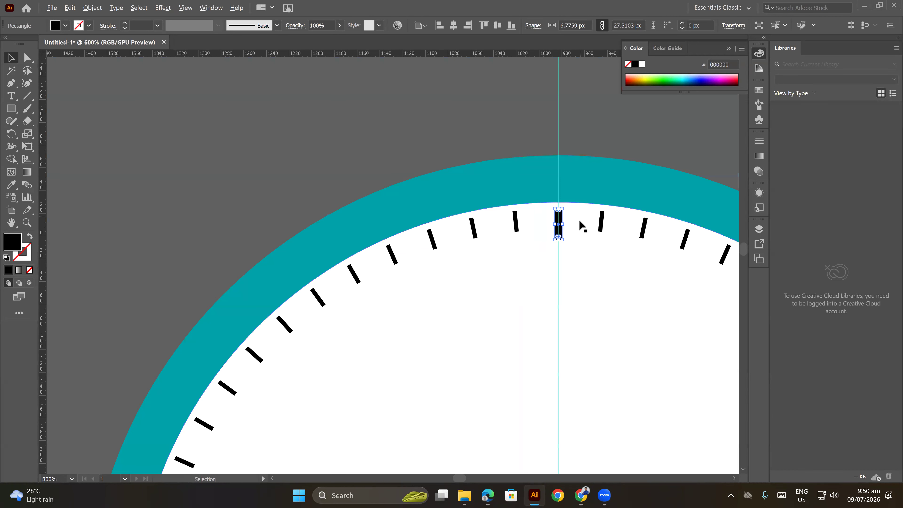
pyautogui.click(611, 145)
pyautogui.scroll(-2, 610, 145)
pyautogui.scroll(-3, 624, 147)
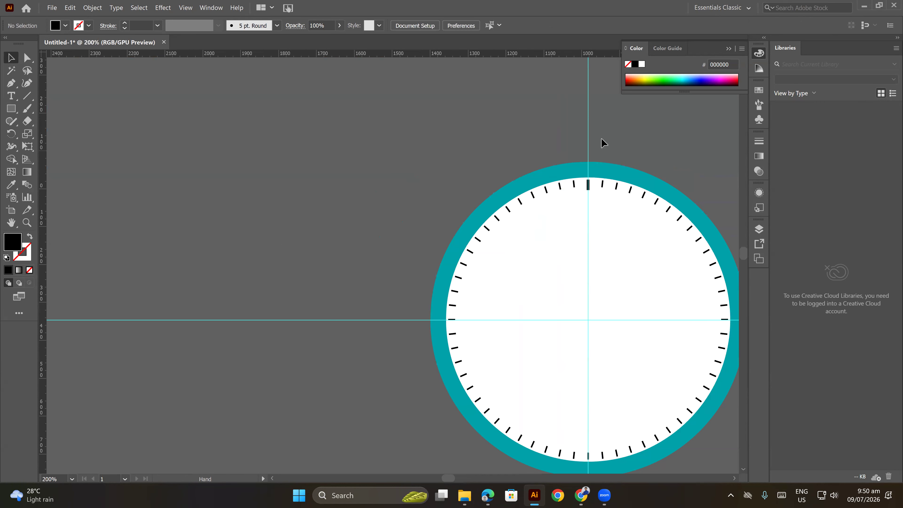
pyautogui.scroll(3, 587, 153)
pyautogui.scroll(3, 681, 199)
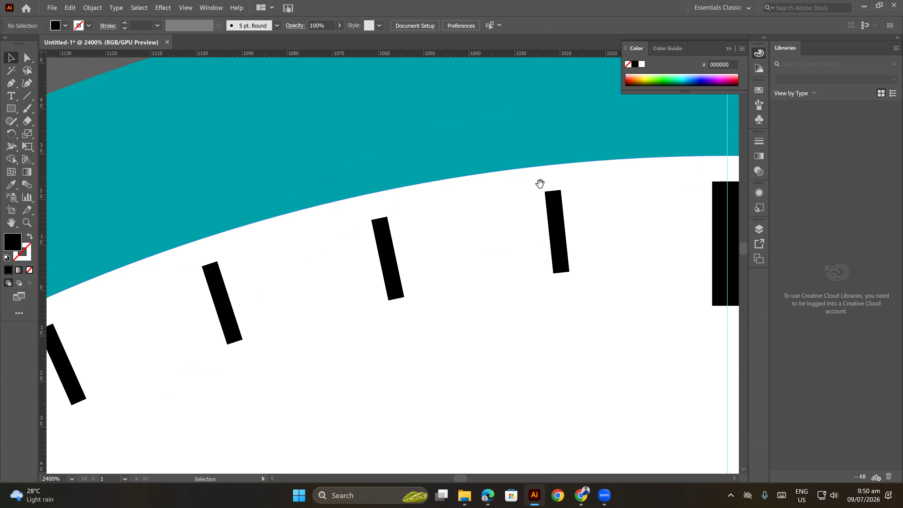
pyautogui.moveTo(708, 202); pyautogui.dragTo(541, 184)
pyautogui.click(570, 212)
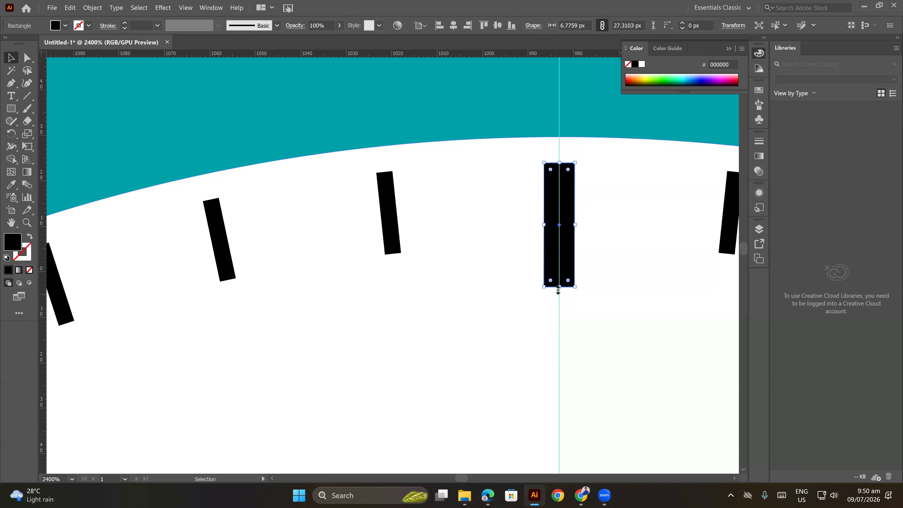
pyautogui.moveTo(558, 290); pyautogui.dragTo(559, 294)
# Rotate a copy of the thick top tick around the dial's center by 360/12 degrees
pyautogui.scroll(-3, 557, 178)
pyautogui.scroll(-3, 555, 161)
pyautogui.scroll(-1, 554, 162)
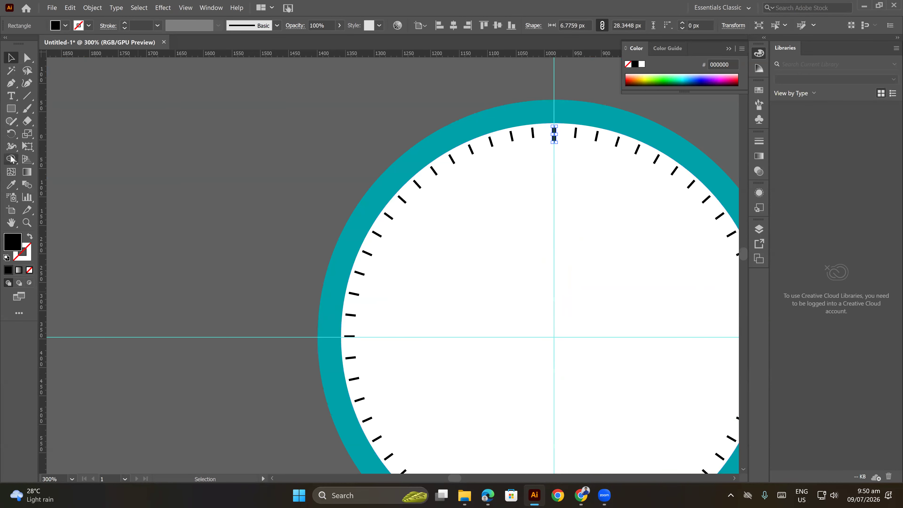
pyautogui.click(11, 134)
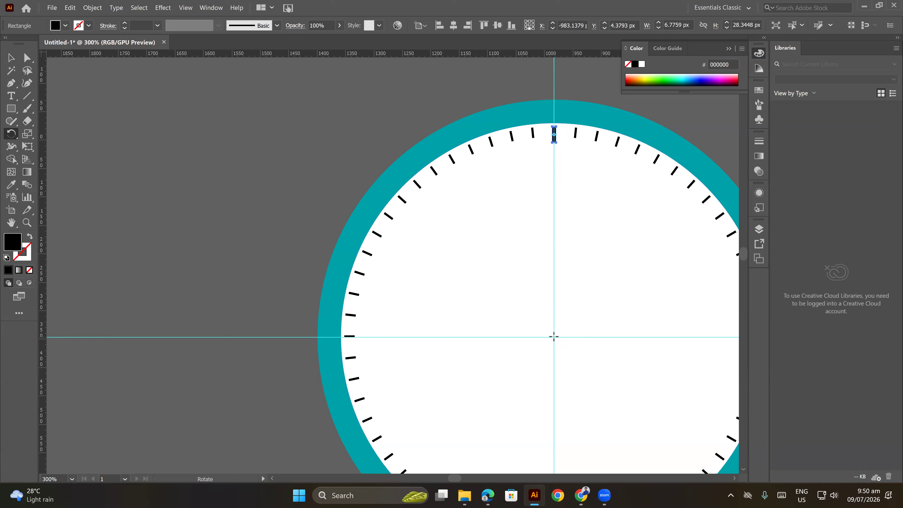
pyautogui.keyDown('alt'); pyautogui.click(554, 336); pyautogui.keyUp('alt')
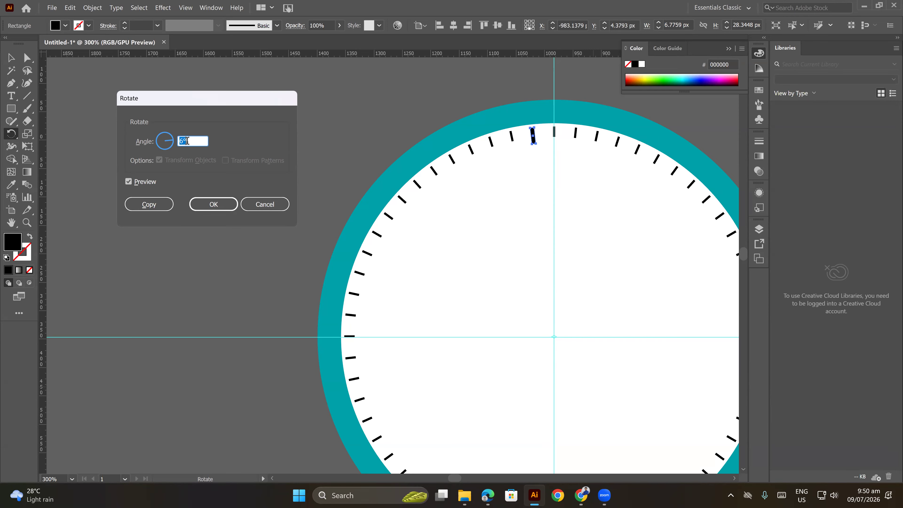
pyautogui.write('360/12')
pyautogui.click(152, 203)
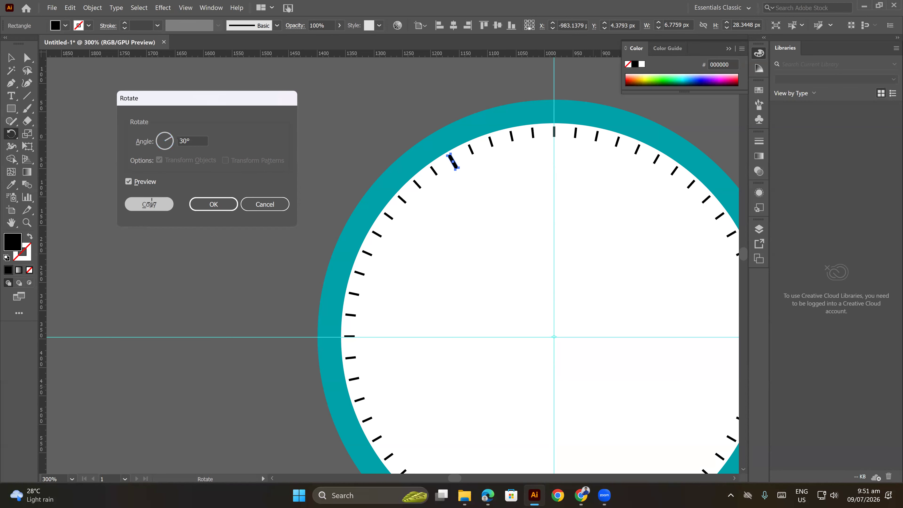
# Repeat the rotated copy of the thick tick ten more times to complete the twelve hour ticks, and clear the selection
pyautogui.scroll(-1, 392, 210)
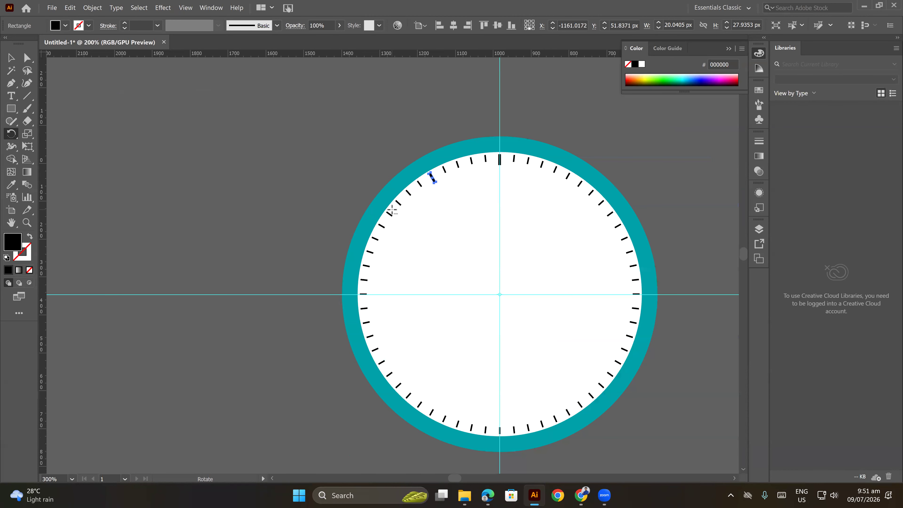
pyautogui.hotkey('ctrl', 'd')
pyautogui.hotkey('ctrl', 'd')
pyautogui.hotkey('ctrl', 'd')
pyautogui.hotkey('ctrl', 'd')
pyautogui.hotkey('ctrl', 'd')
pyautogui.hotkey('ctrl', 'd')
pyautogui.hotkey('ctrl', 'd')
pyautogui.hotkey('ctrl', 'd')
pyautogui.hotkey('ctrl', 'd')
pyautogui.hotkey('ctrl', 'd')
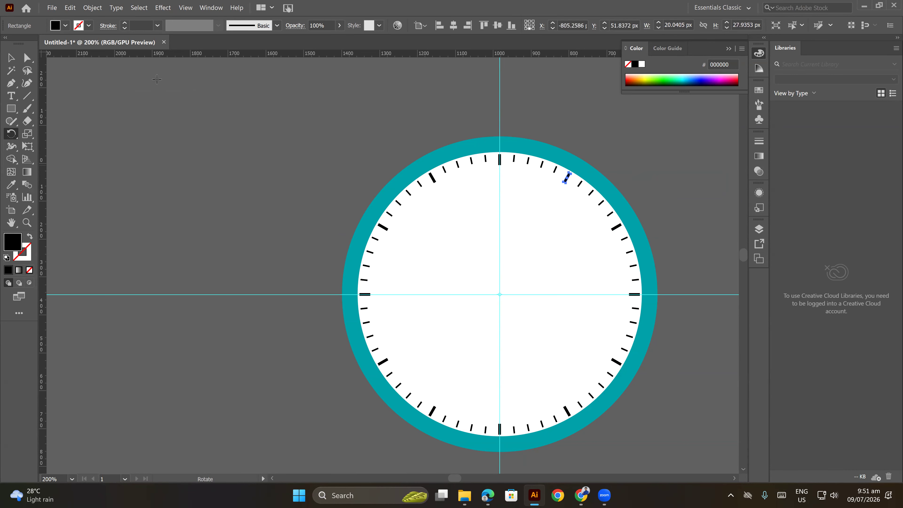
pyautogui.click(11, 58)
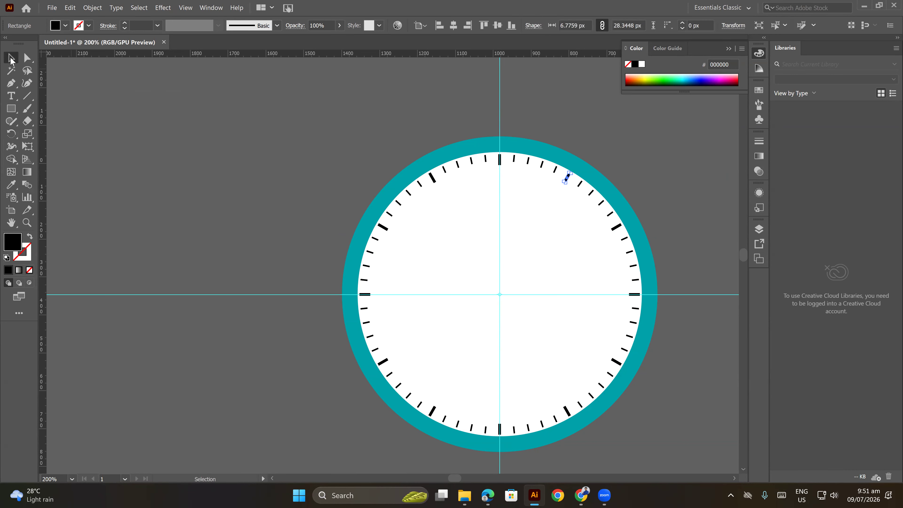
pyautogui.click(199, 125)
# Add the point text "12" on the empty canvas outside the clock's upper-left rim
pyautogui.moveTo(220, 103); pyautogui.dragTo(225, 106)
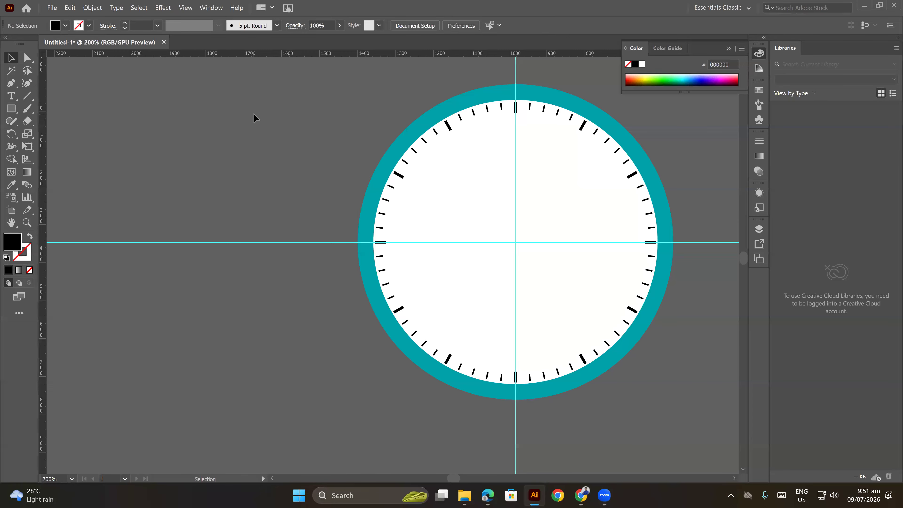
pyautogui.moveTo(296, 110); pyautogui.dragTo(245, 128)
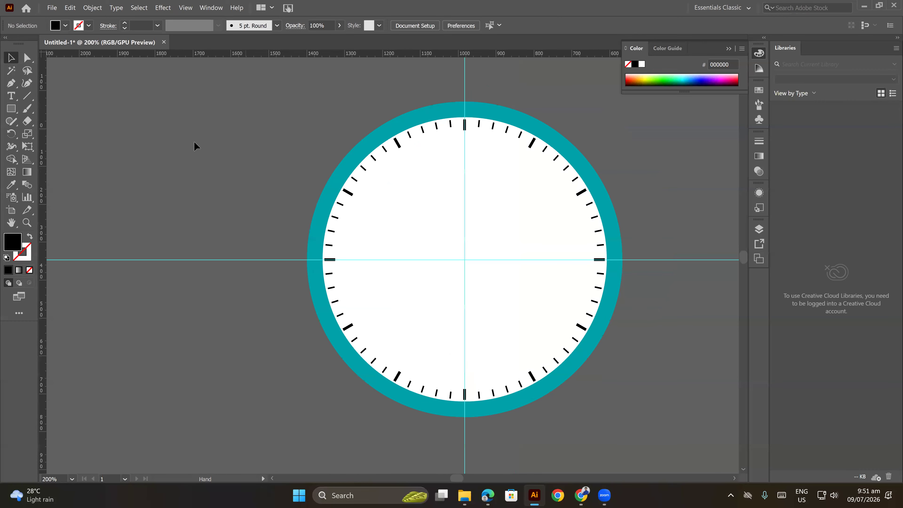
pyautogui.click(15, 97)
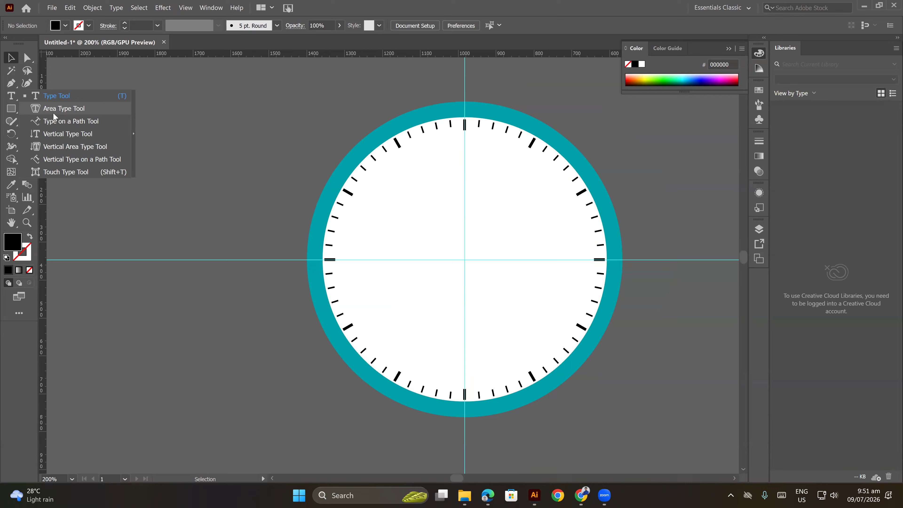
pyautogui.click(54, 97)
pyautogui.click(265, 122)
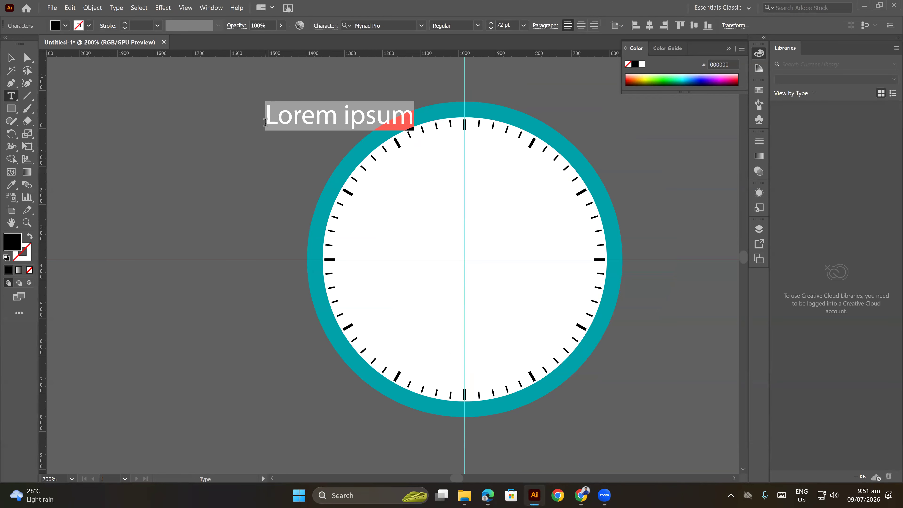
pyautogui.write('12')
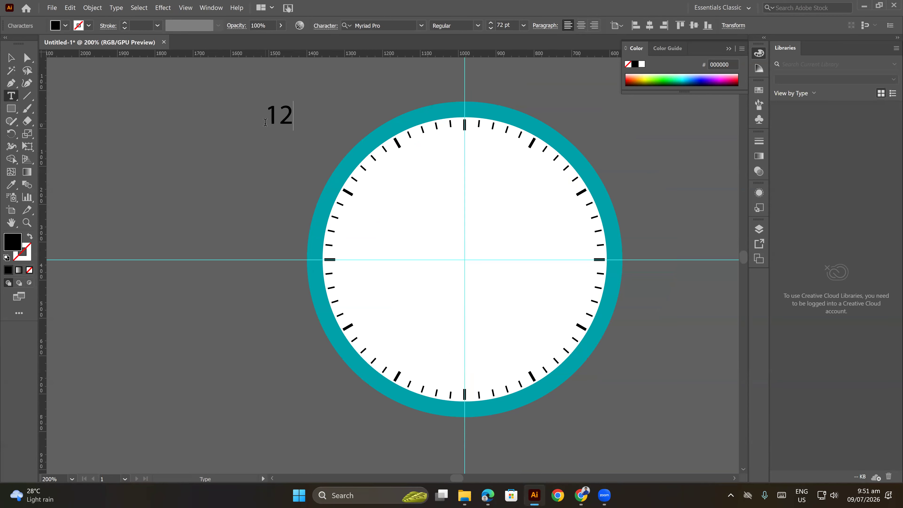
pyautogui.click(10, 59)
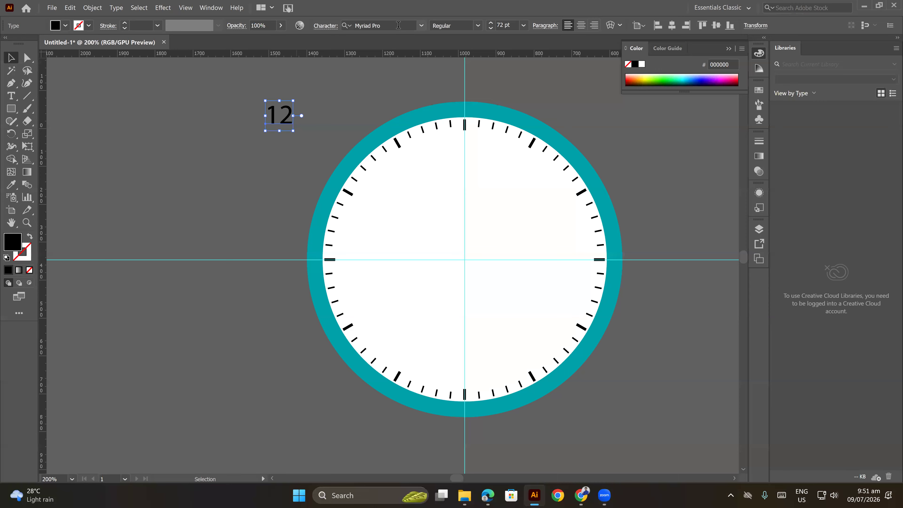
# Set the font style of the 12 to Bold Condensed
pyautogui.click(478, 26)
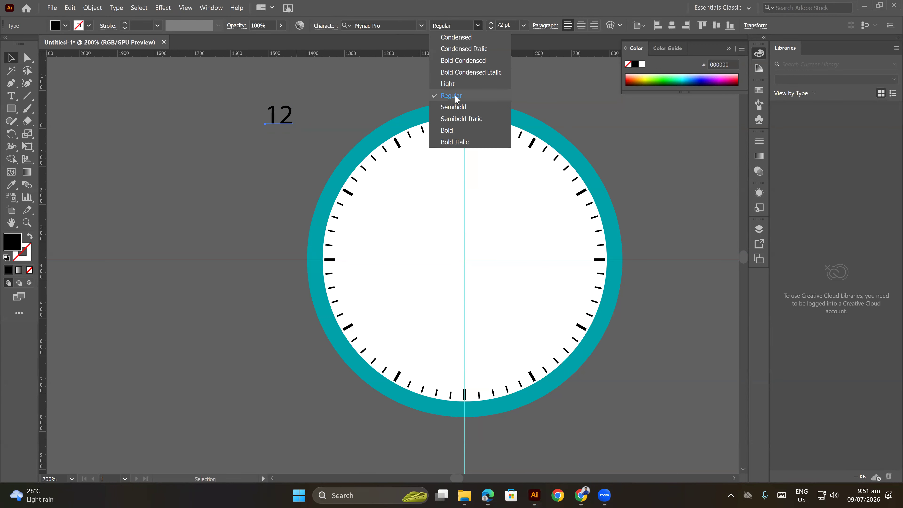
pyautogui.click(454, 61)
pyautogui.click(292, 139)
# Place the 12 just below the thick top tick, centered on the vertical guide
pyautogui.moveTo(291, 113); pyautogui.dragTo(593, 207)
pyautogui.scroll(2, 456, 144)
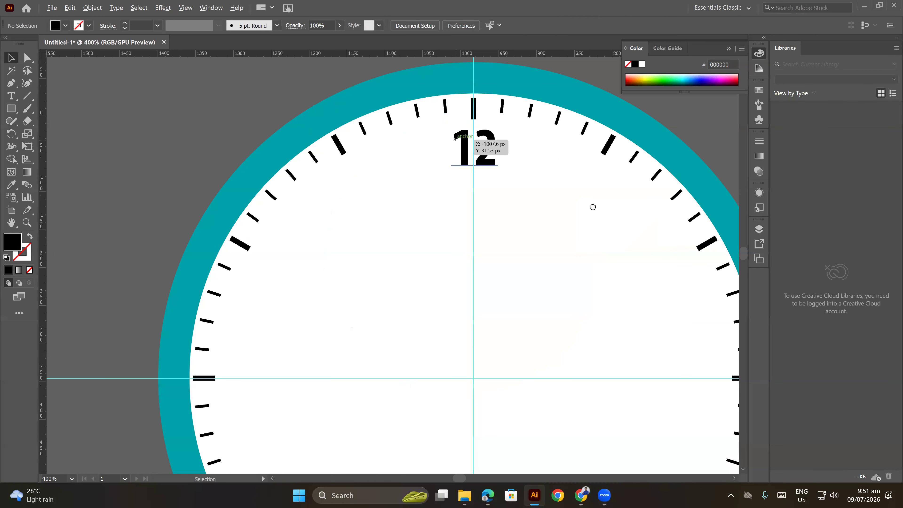
pyautogui.click(604, 194)
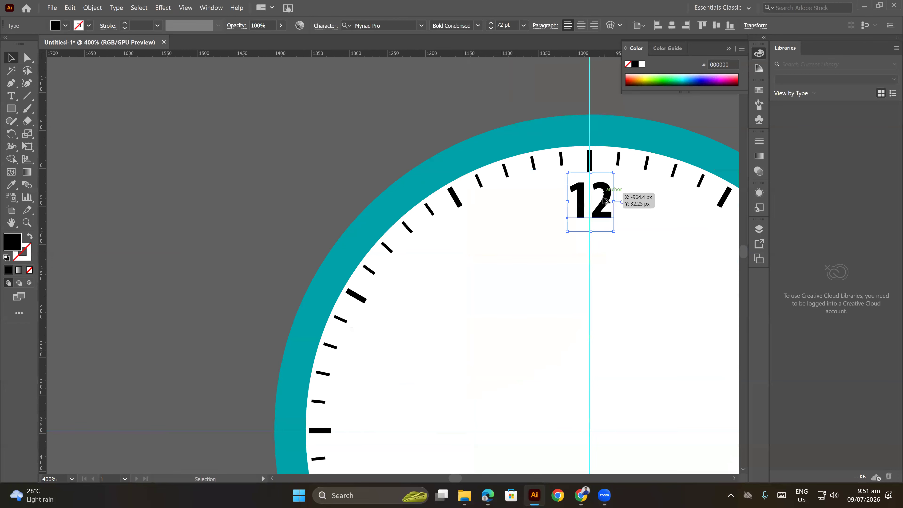
pyautogui.scroll(2, 610, 205)
pyautogui.moveTo(600, 206); pyautogui.dragTo(598, 204)
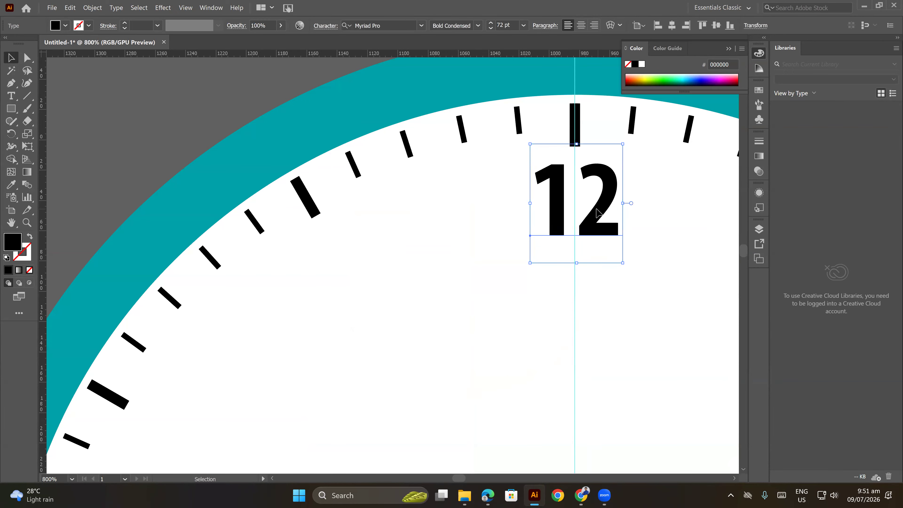
pyautogui.scroll(-1, 591, 202)
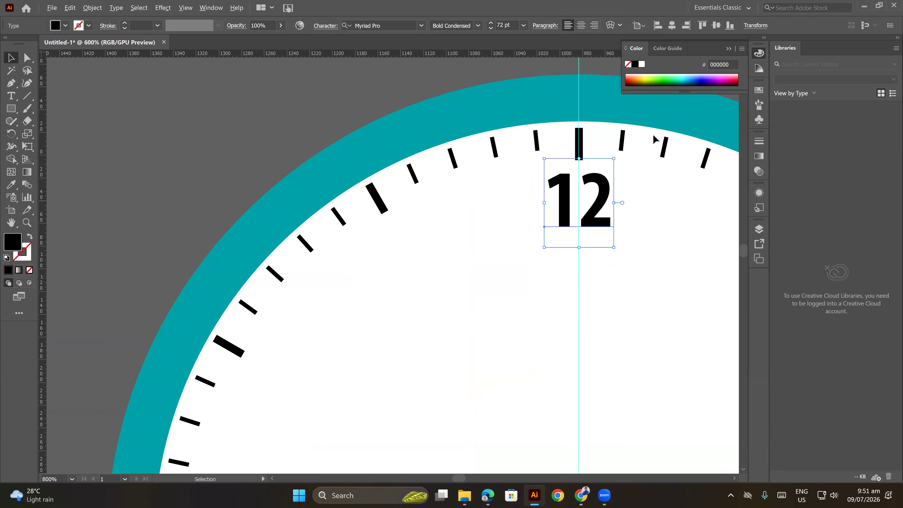
pyautogui.scroll(-3, 591, 202)
pyautogui.click(636, 132)
# Rotate a copy of the 12 around the dial's center by 30°
pyautogui.scroll(-2, 587, 121)
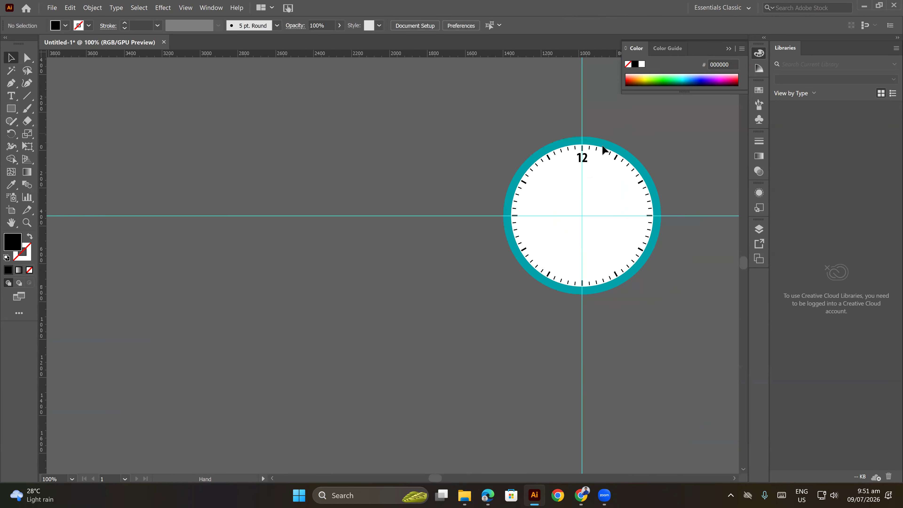
pyautogui.click(582, 160)
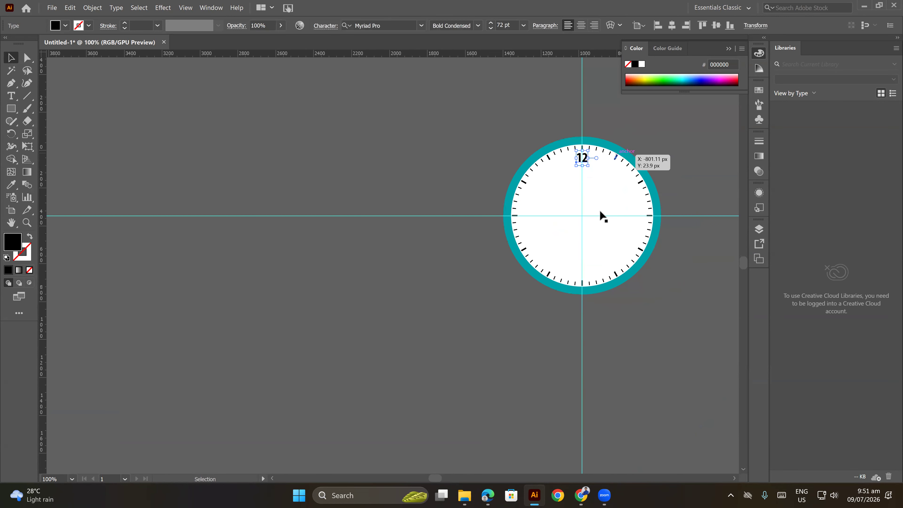
pyautogui.click(11, 133)
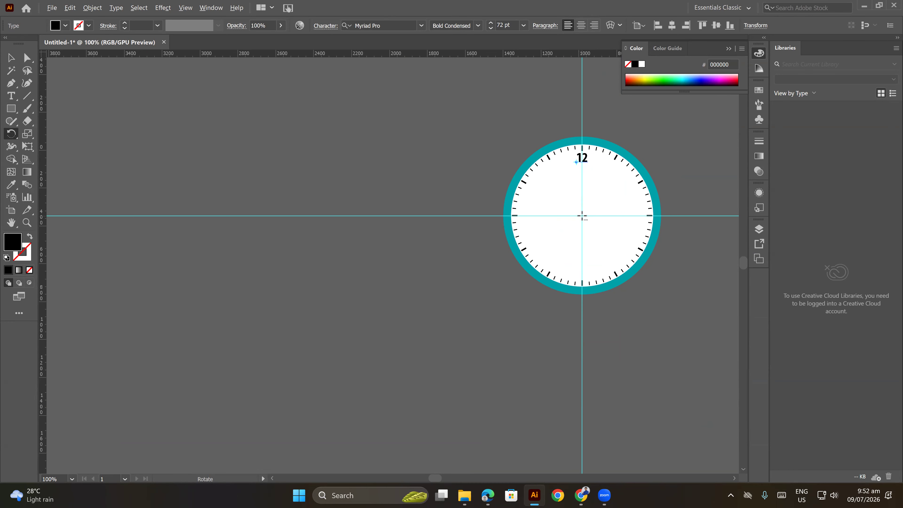
pyautogui.scroll(2, 583, 217)
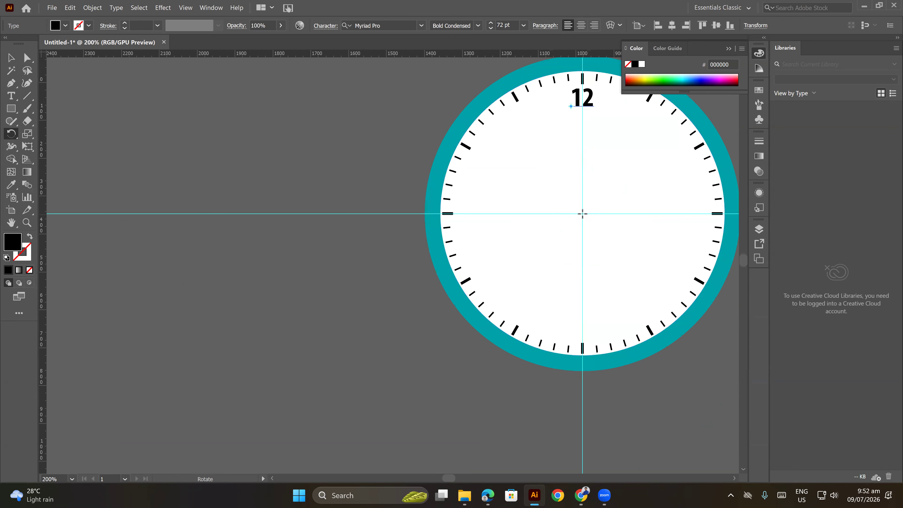
pyautogui.keyDown('alt'); pyautogui.click(583, 214); pyautogui.keyUp('alt')
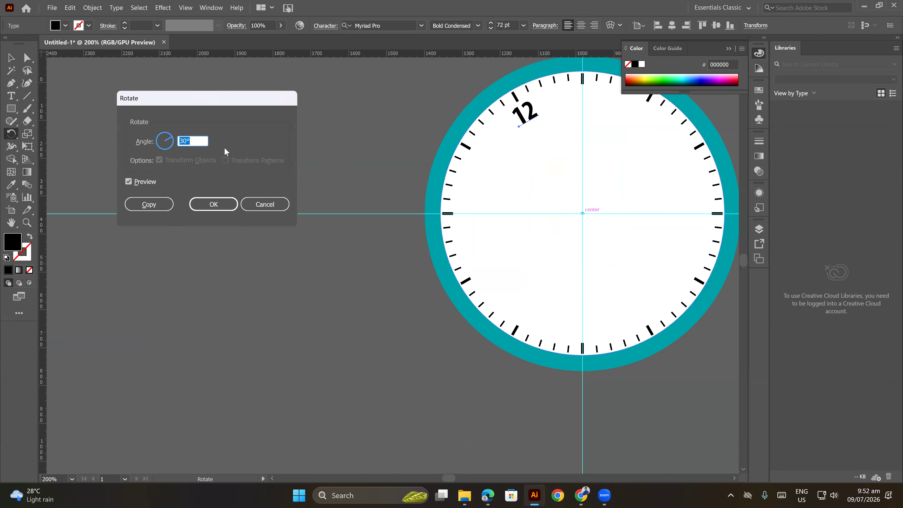
pyautogui.click(167, 204)
# Repeat the rotated copy of the 12 ten more times so every hour tick has a number, and clear the selection
pyautogui.hotkey('ctrl', 'd')
pyautogui.hotkey('ctrl', 'd')
pyautogui.hotkey('ctrl', 'd')
pyautogui.hotkey('ctrl', 'd')
pyautogui.hotkey('ctrl', 'd')
pyautogui.hotkey('ctrl', 'd')
pyautogui.hotkey('ctrl', 'd')
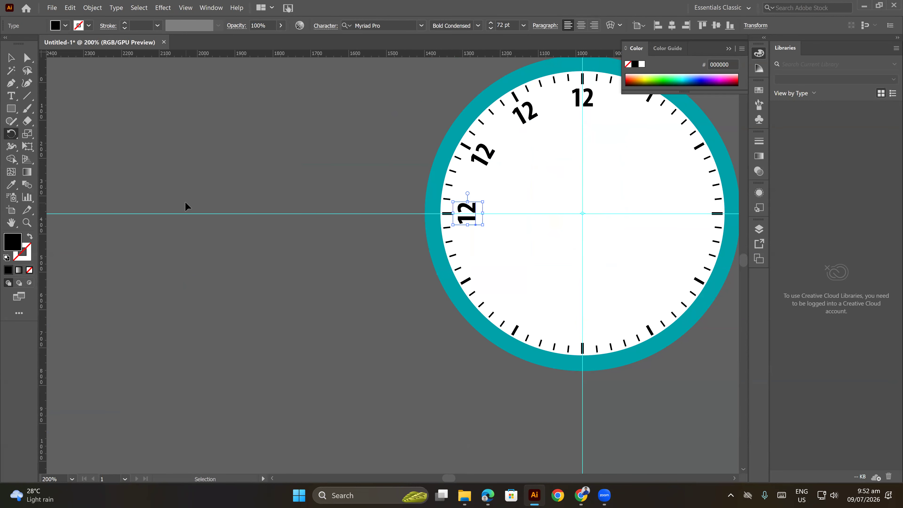
pyautogui.hotkey('ctrl', 'd')
pyautogui.hotkey('ctrl', 'd')
pyautogui.hotkey('ctrl', 'd')
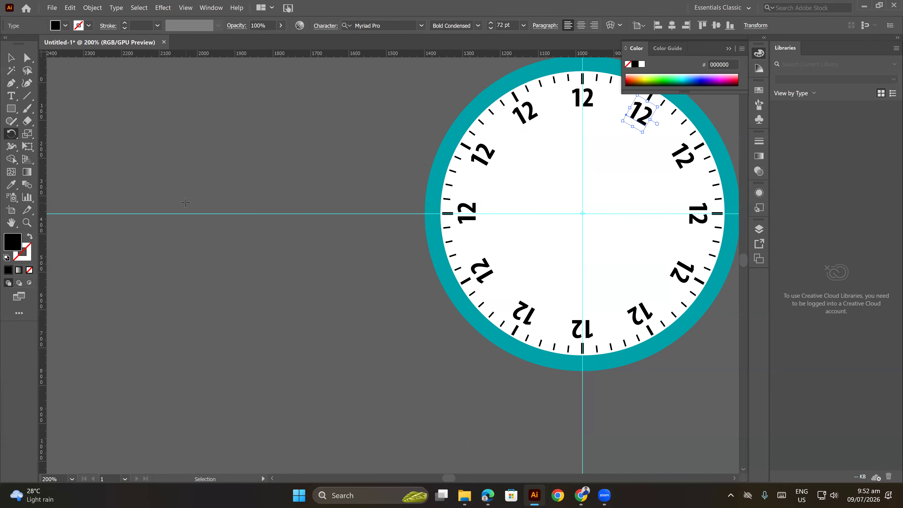
pyautogui.click(11, 57)
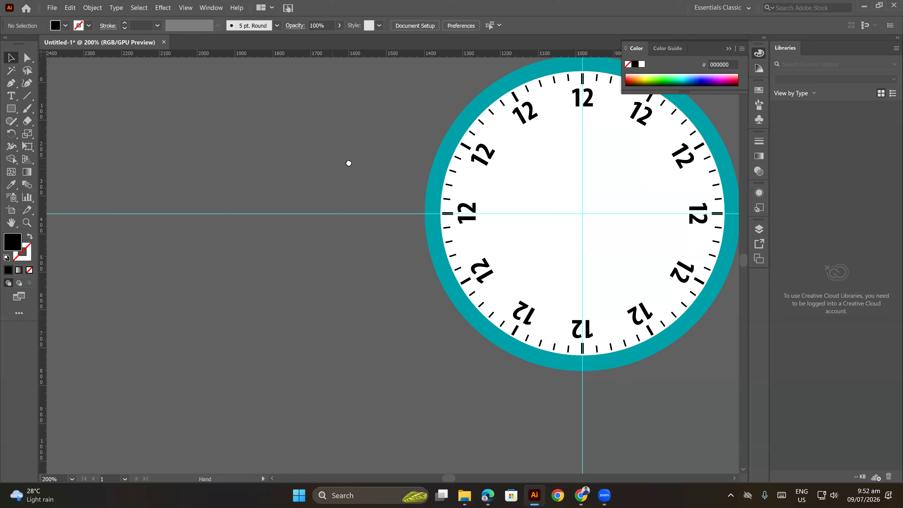
pyautogui.click(302, 164)
pyautogui.moveTo(349, 163); pyautogui.dragTo(295, 141)
# Select the eleven rotated 12s around the dial, leaving out the upright one at the top
pyautogui.click(439, 110)
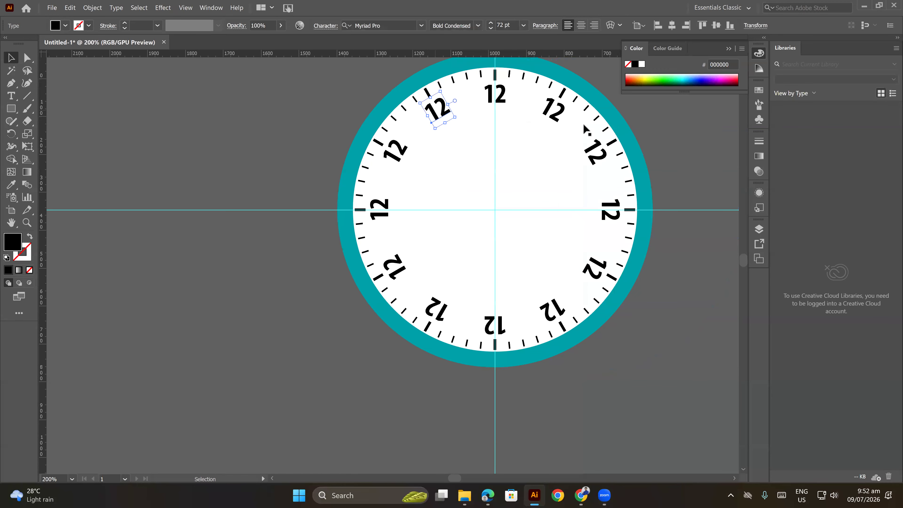
pyautogui.click(557, 112)
pyautogui.click(441, 113)
pyautogui.keyDown('shift'); pyautogui.click(397, 157); pyautogui.keyUp('shift')
pyautogui.keyDown('shift'); pyautogui.click(387, 210); pyautogui.keyUp('shift')
pyautogui.keyDown('shift'); pyautogui.click(395, 267); pyautogui.keyUp('shift')
pyautogui.keyDown('shift'); pyautogui.click(438, 309); pyautogui.keyUp('shift')
pyautogui.keyDown('shift'); pyautogui.click(496, 327); pyautogui.keyUp('shift')
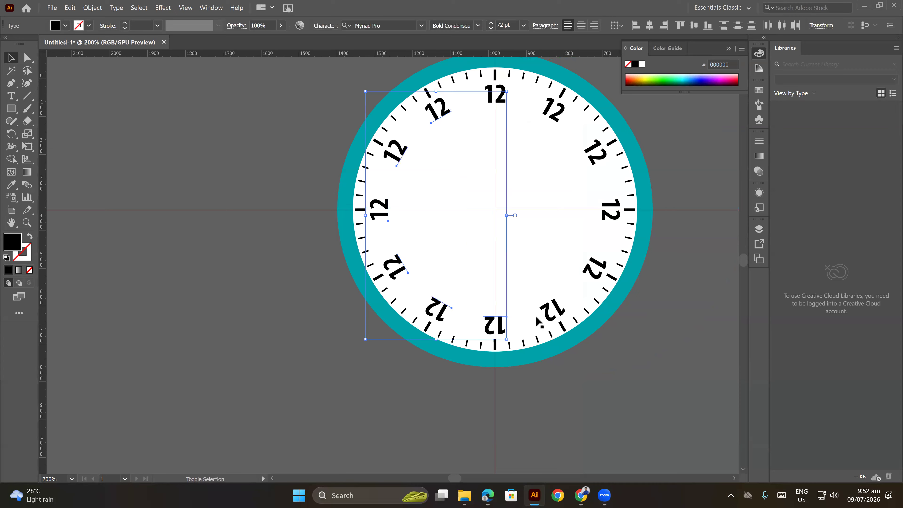
pyautogui.keyDown('shift'); pyautogui.click(556, 313); pyautogui.keyUp('shift')
pyautogui.keyDown('shift'); pyautogui.click(598, 272); pyautogui.keyUp('shift')
pyautogui.keyDown('shift'); pyautogui.click(611, 204); pyautogui.keyUp('shift')
pyautogui.keyDown('shift'); pyautogui.click(598, 153); pyautogui.keyUp('shift')
pyautogui.keyDown('shift'); pyautogui.click(553, 112); pyautogui.keyUp('shift')
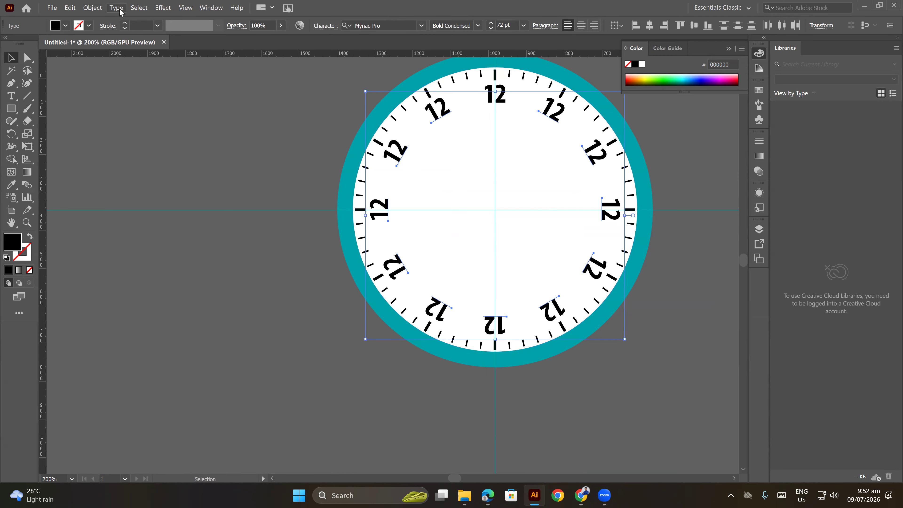
# Rotate each of the eleven selected 12s individually by 30° with Transform Each, without making copies
pyautogui.click(95, 9)
pyautogui.moveTo(103, 21)
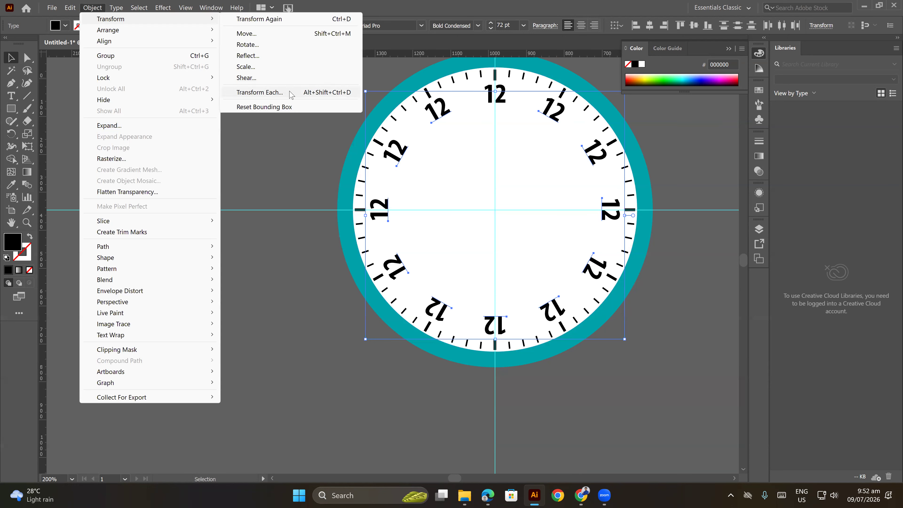
pyautogui.click(275, 93)
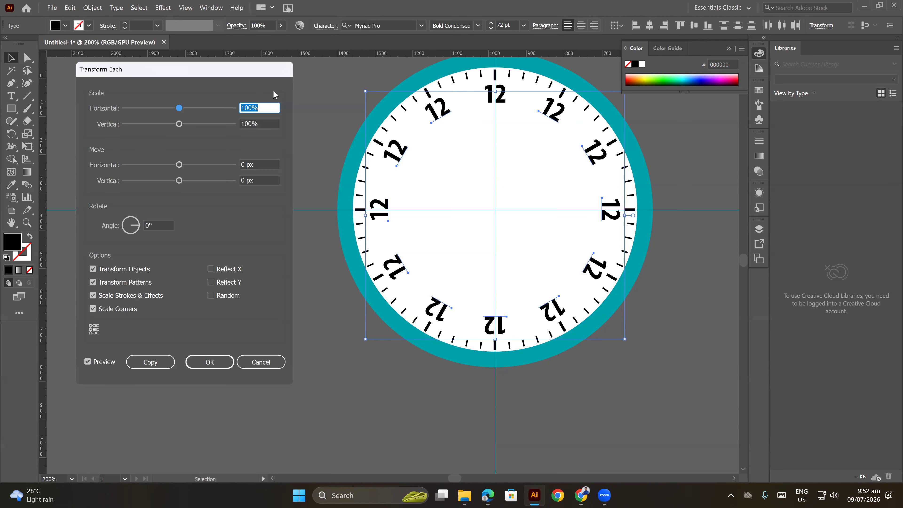
pyautogui.click(152, 225)
pyautogui.press('Up')
pyautogui.press('Up')
pyautogui.press('Up')
pyautogui.press('Up')
pyautogui.press('Up')
pyautogui.press('Up')
pyautogui.press('Up')
pyautogui.press('Up')
pyautogui.press('Up')
pyautogui.press('Up')
pyautogui.press('Up')
pyautogui.press('Up')
pyautogui.press('Up')
pyautogui.press('Up')
pyautogui.press('Up')
pyautogui.press('Up')
pyautogui.press('Up')
pyautogui.press('Up')
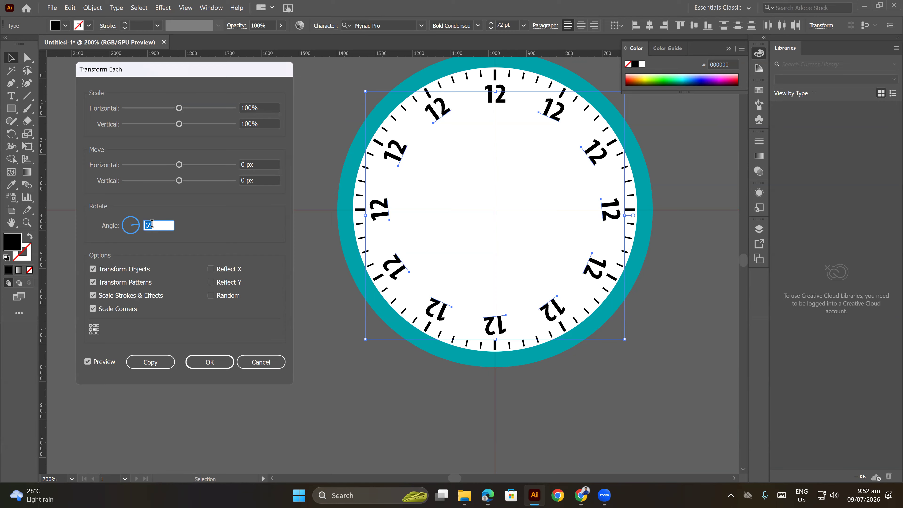
pyautogui.press('Up')
pyautogui.press('Up')
pyautogui.press('Up')
pyautogui.press('Up')
pyautogui.press('Up')
pyautogui.press('Up')
pyautogui.press('Up')
pyautogui.press('Up')
pyautogui.press('Up')
pyautogui.press('Up')
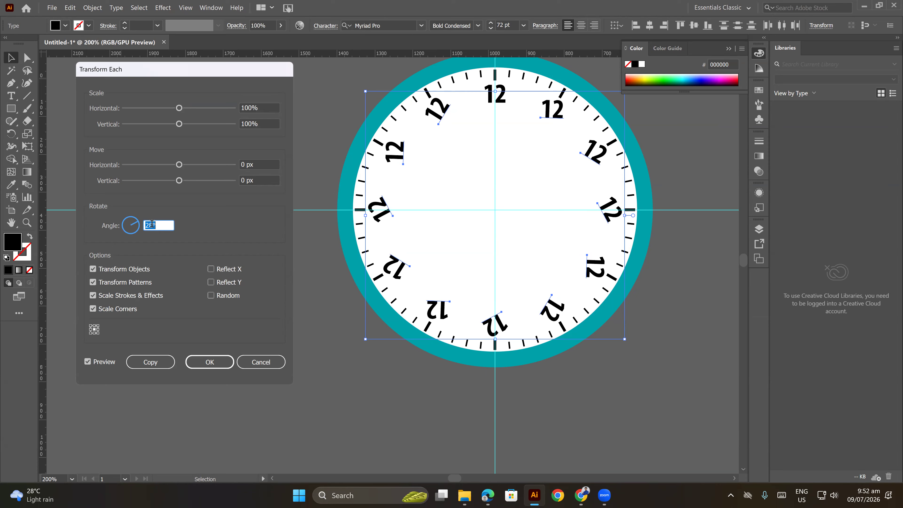
pyautogui.press('Up')
pyautogui.press('Up')
pyautogui.press('Up')
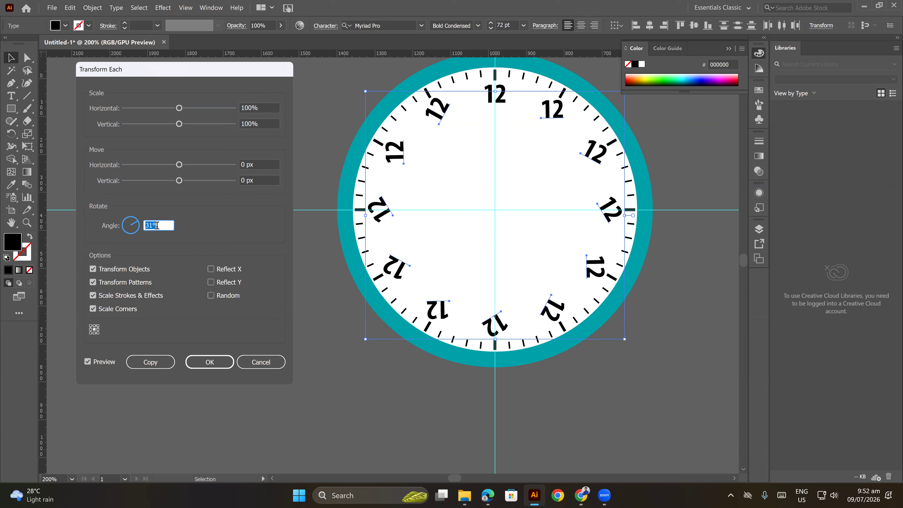
pyautogui.press('Down')
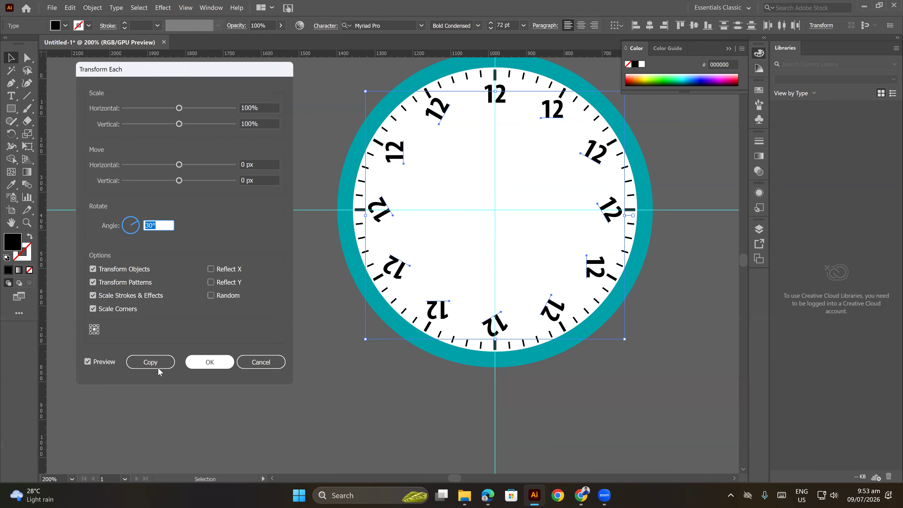
pyautogui.click(215, 364)
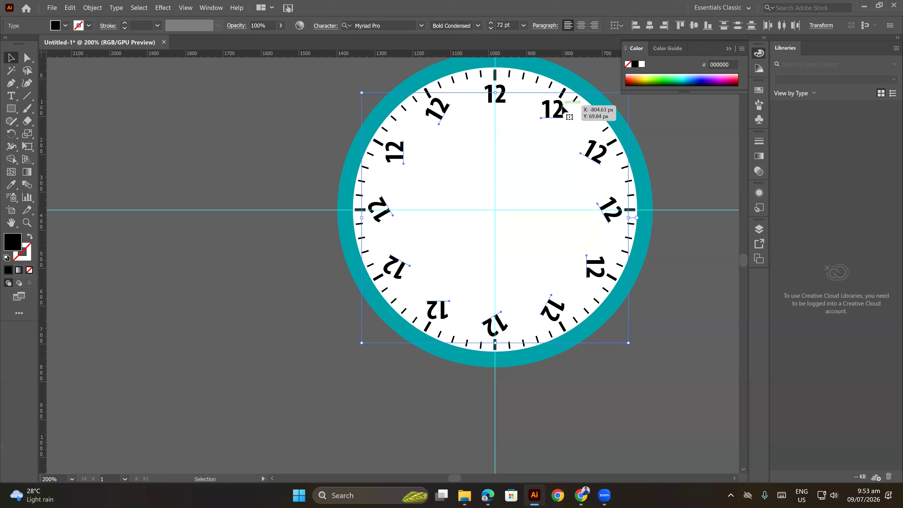
# Repeat the individual 30° rotation, deselecting each number once upright, until the 12s at the two to six o'clock positions are straight
pyautogui.keyDown('shift'); pyautogui.click(551, 114); pyautogui.keyUp('shift')
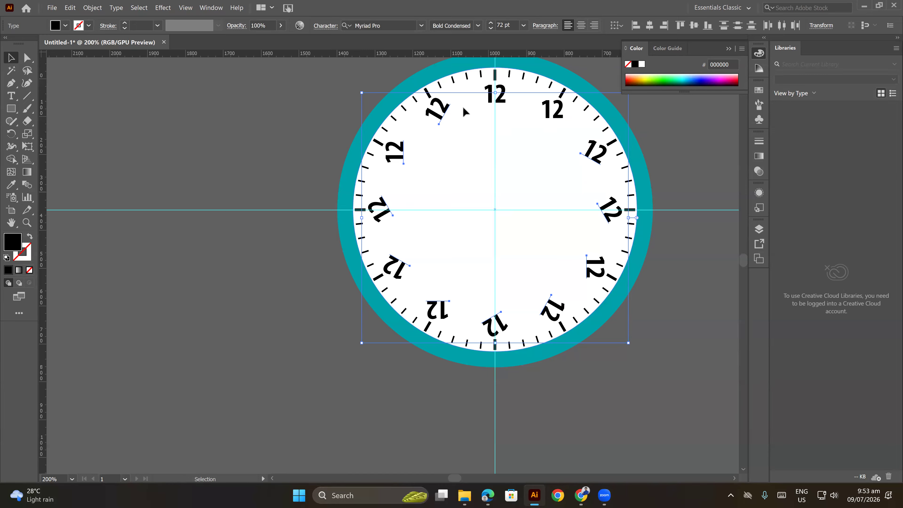
pyautogui.keyDown('shift'); pyautogui.click(556, 114); pyautogui.keyUp('shift')
pyautogui.hotkey('ctrl', 'd')
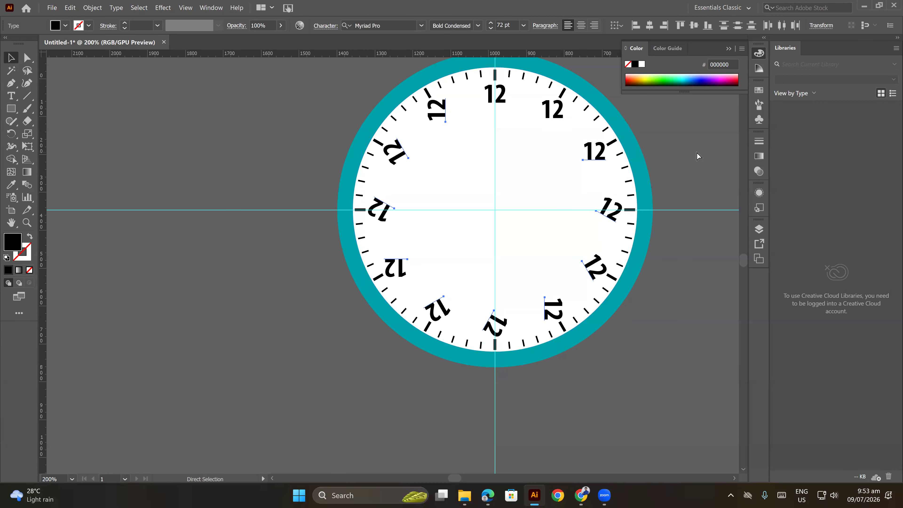
pyautogui.keyDown('shift'); pyautogui.click(600, 153); pyautogui.keyUp('shift')
pyautogui.hotkey('ctrl', 'd')
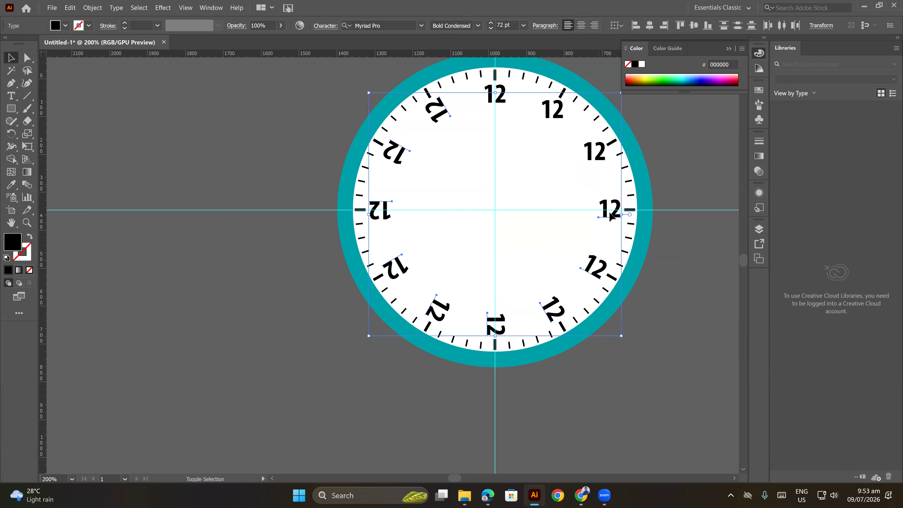
pyautogui.press('a')
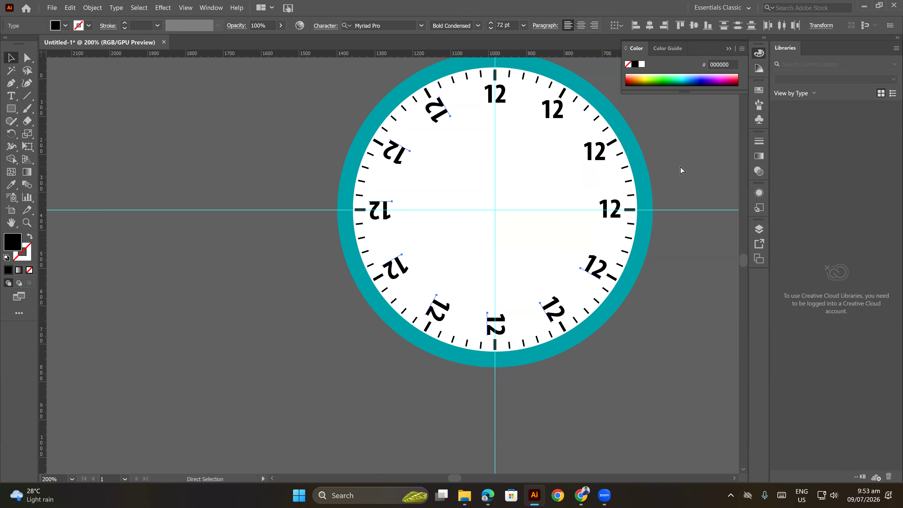
pyautogui.hotkey('ctrl', 'd')
pyautogui.keyDown('shift'); pyautogui.click(605, 274); pyautogui.keyUp('shift')
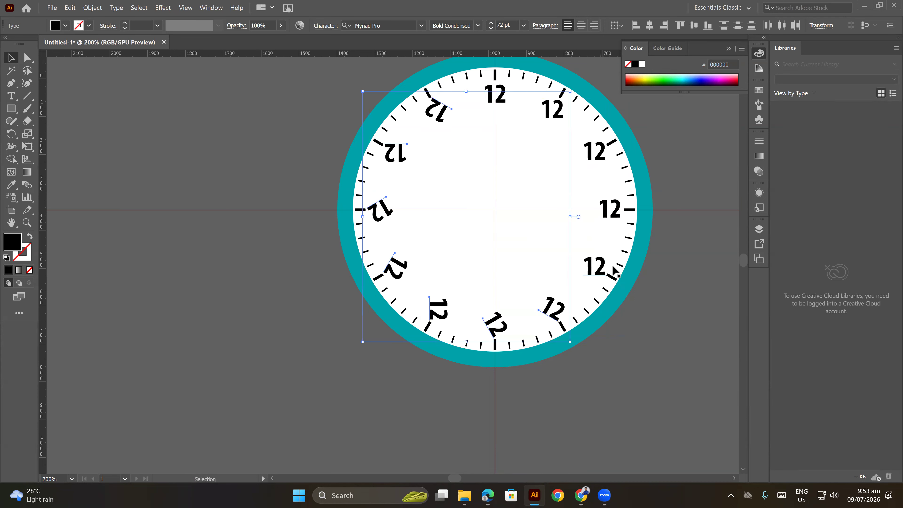
pyautogui.hotkey('ctrl', 'd')
pyautogui.keyDown('shift'); pyautogui.click(561, 313); pyautogui.keyUp('shift')
pyautogui.press('a')
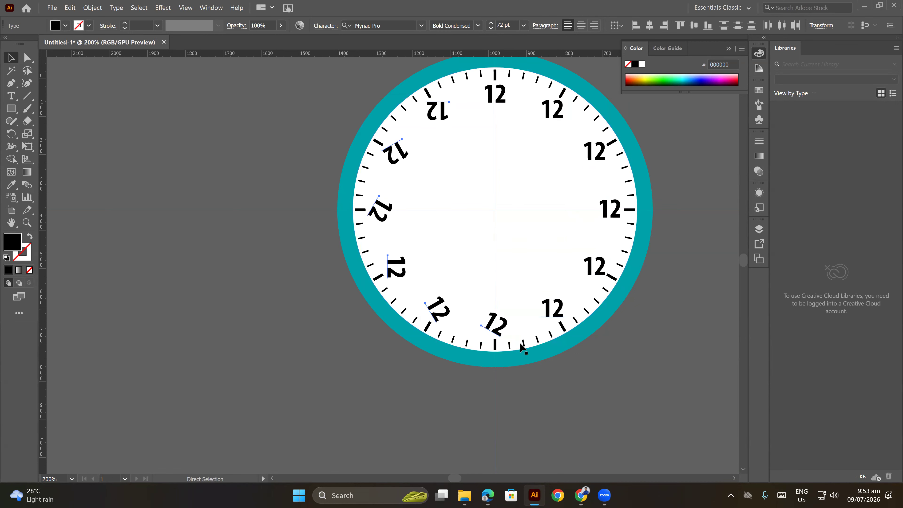
pyautogui.hotkey('ctrl', 'd')
# Continue deselecting upright numbers and repeating the rotation until the 12s at seven to eleven o'clock are straight, and clear the selection
pyautogui.keyDown('shift'); pyautogui.click(503, 326); pyautogui.keyUp('shift')
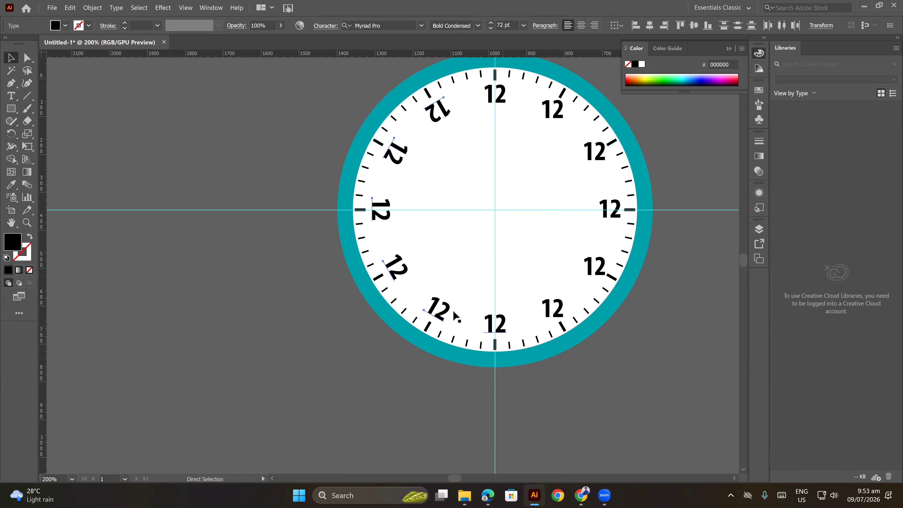
pyautogui.hotkey('ctrl', 'd')
pyautogui.keyDown('shift'); pyautogui.click(444, 313); pyautogui.keyUp('shift')
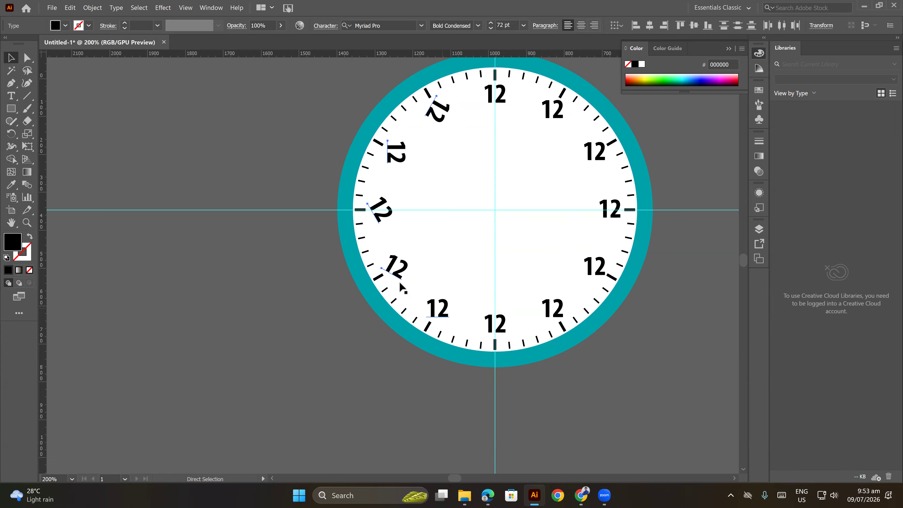
pyautogui.hotkey('ctrl', 'd')
pyautogui.keyDown('shift'); pyautogui.click(394, 269); pyautogui.keyUp('shift')
pyautogui.hotkey('ctrl', 'd')
pyautogui.keyDown('shift'); pyautogui.click(387, 218); pyautogui.keyUp('shift')
pyautogui.hotkey('ctrl', 'd')
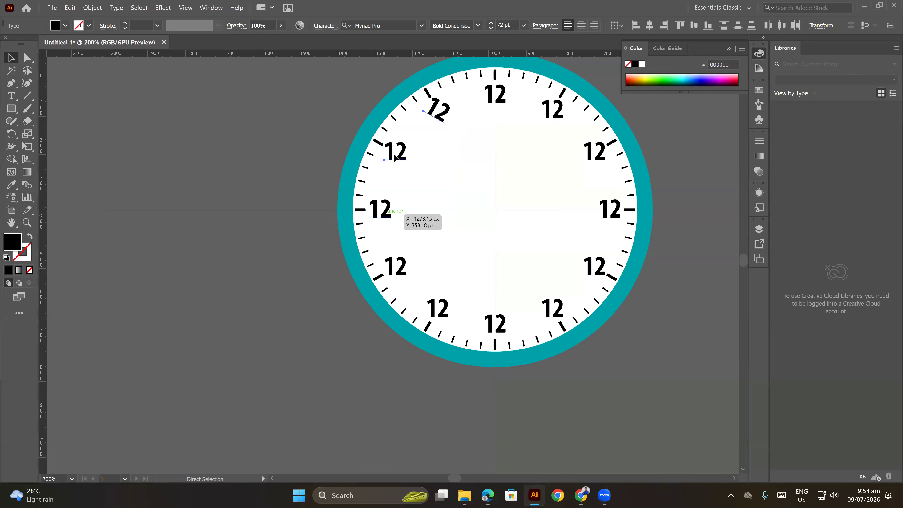
pyautogui.keyDown('shift'); pyautogui.click(397, 155); pyautogui.keyUp('shift')
pyautogui.hotkey('ctrl', 'd')
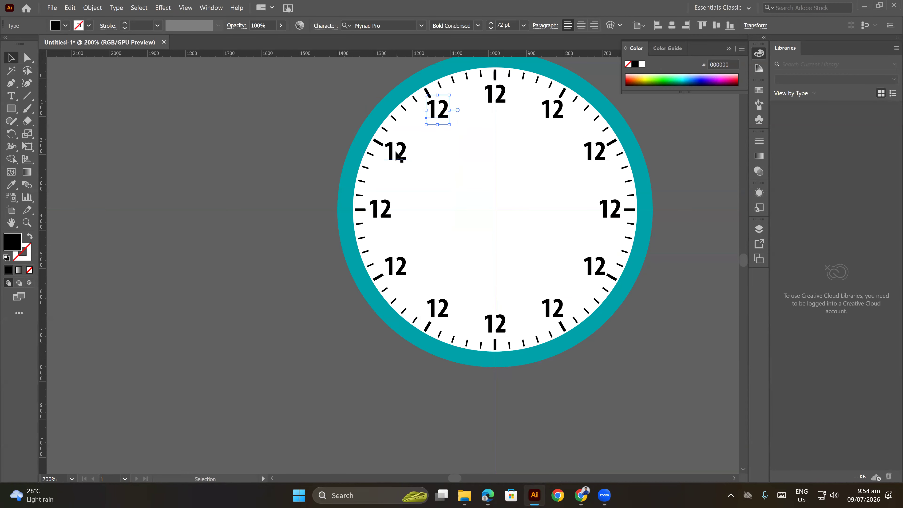
pyautogui.click(252, 159)
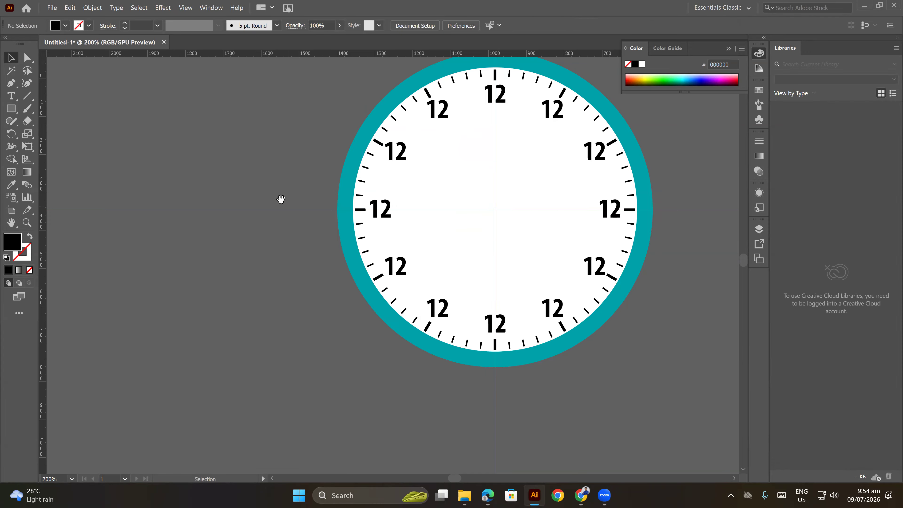
# Change the 12 at the one o'clock tick to 1 and nudge it right toward its tick
pyautogui.moveTo(281, 199); pyautogui.dragTo(280, 201)
pyautogui.click(555, 113)
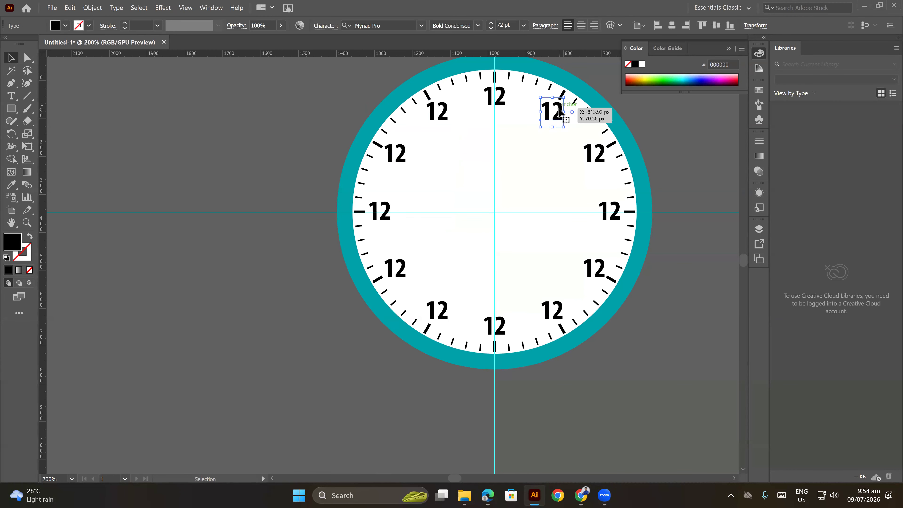
pyautogui.doubleClick(559, 114)
pyautogui.moveTo(563, 116); pyautogui.dragTo(555, 116)
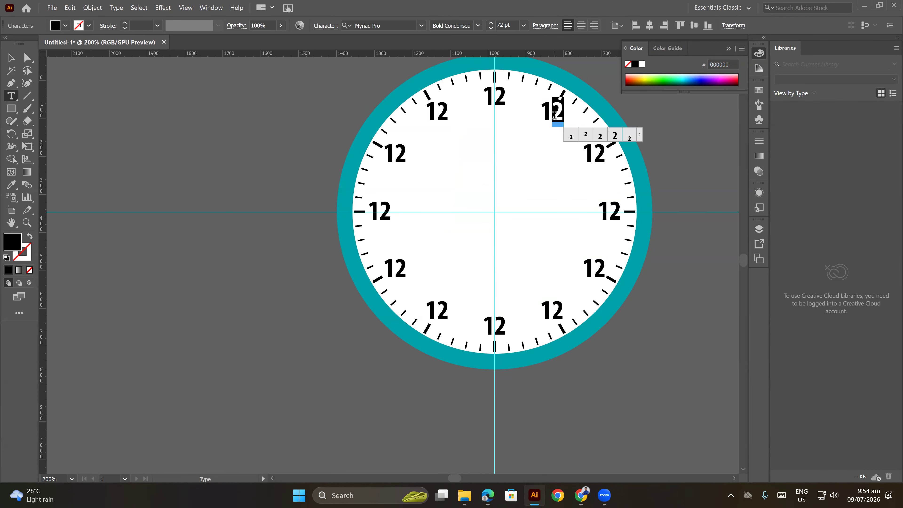
pyautogui.press('BackSpace')
pyautogui.click(10, 57)
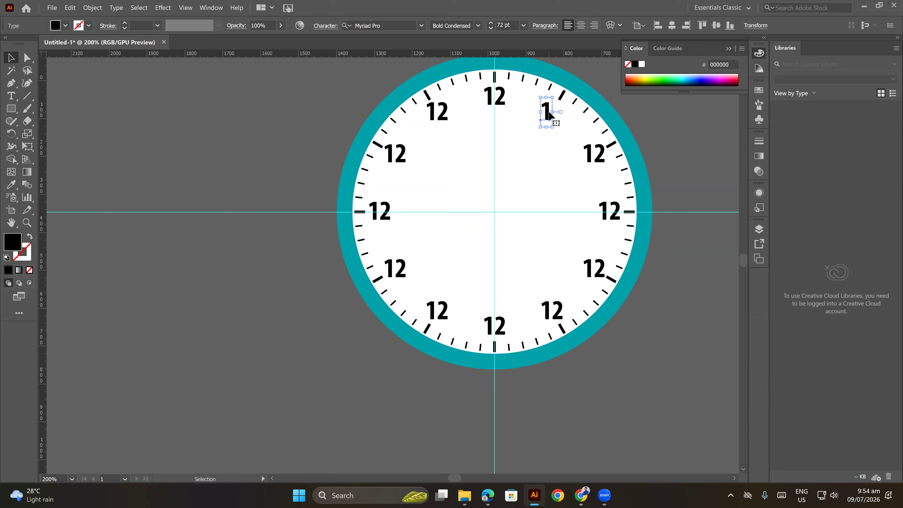
pyautogui.press('Right')
pyautogui.press('Right')
pyautogui.press('Right')
pyautogui.press('Right')
pyautogui.press('Right')
pyautogui.click(692, 138)
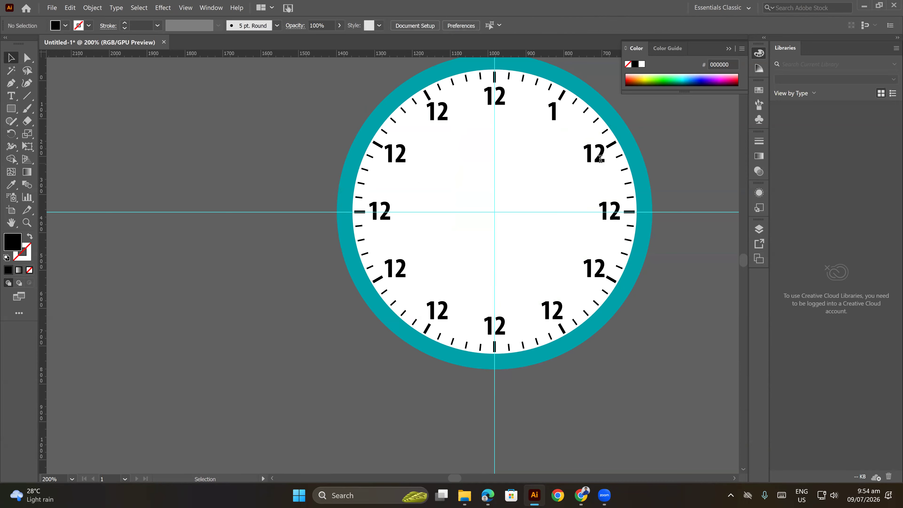
# Change the 12 at the two o'clock tick to 2 and nudge it right toward its tick
pyautogui.press('t')
pyautogui.moveTo(594, 159); pyautogui.dragTo(588, 160)
pyautogui.press('BackSpace')
pyautogui.press('Escape')
pyautogui.press('Right')
pyautogui.press('Right')
pyautogui.press('Right')
pyautogui.press('Right')
pyautogui.press('Right')
pyautogui.press('Right')
pyautogui.press('Right')
pyautogui.press('Right')
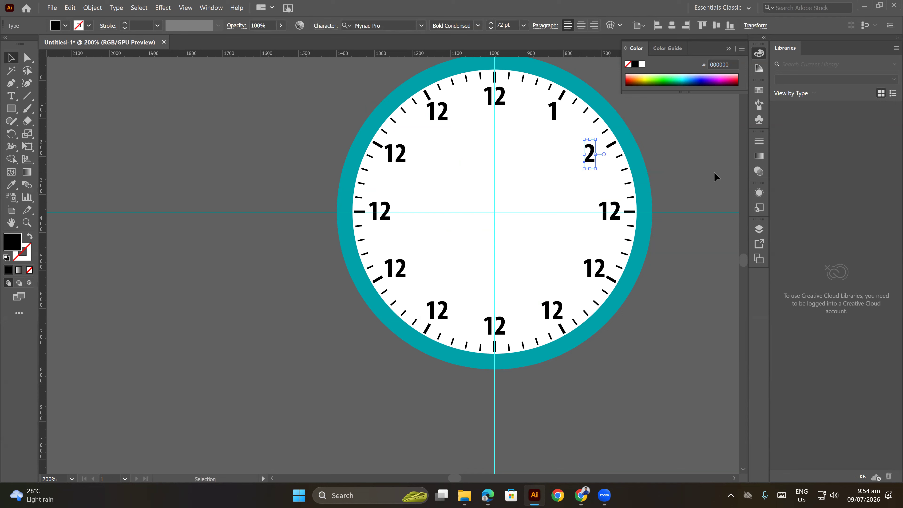
pyautogui.click(726, 172)
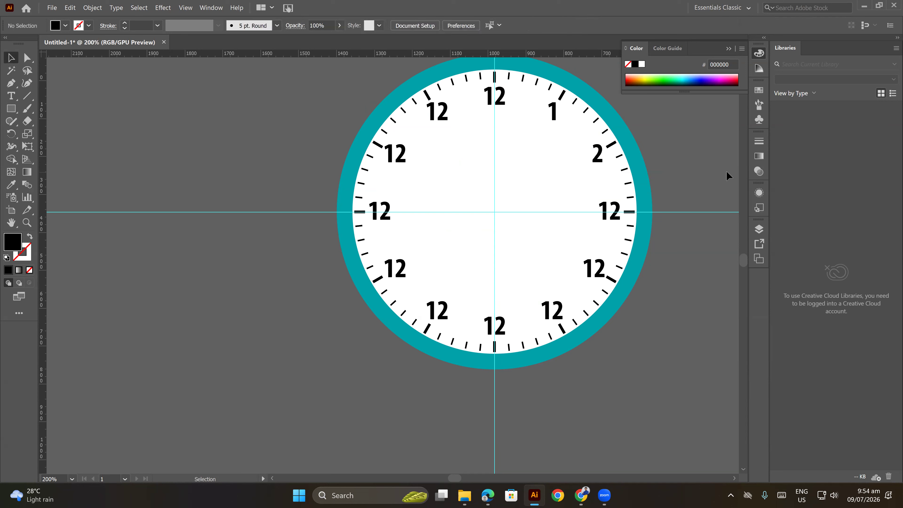
# Replace the 12 at the three o'clock tick with 3 and nudge it right, close to its tick
pyautogui.press('t')
pyautogui.click(611, 214)
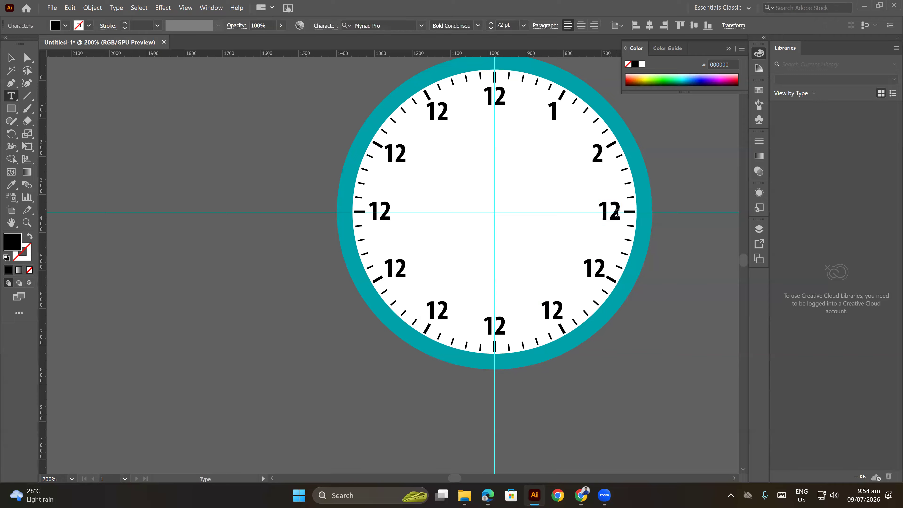
pyautogui.doubleClick(597, 213)
pyautogui.write('3')
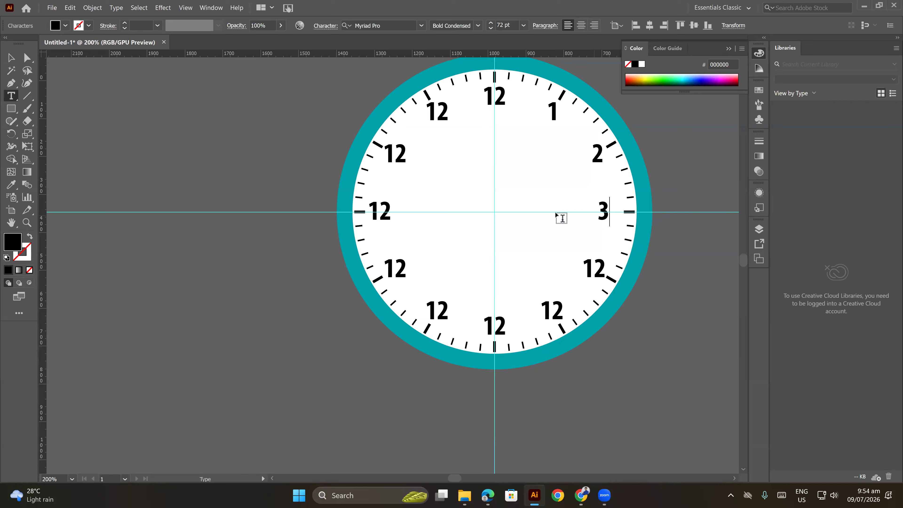
pyautogui.click(10, 57)
pyautogui.press('Right')
pyautogui.press('Right')
pyautogui.press('Right')
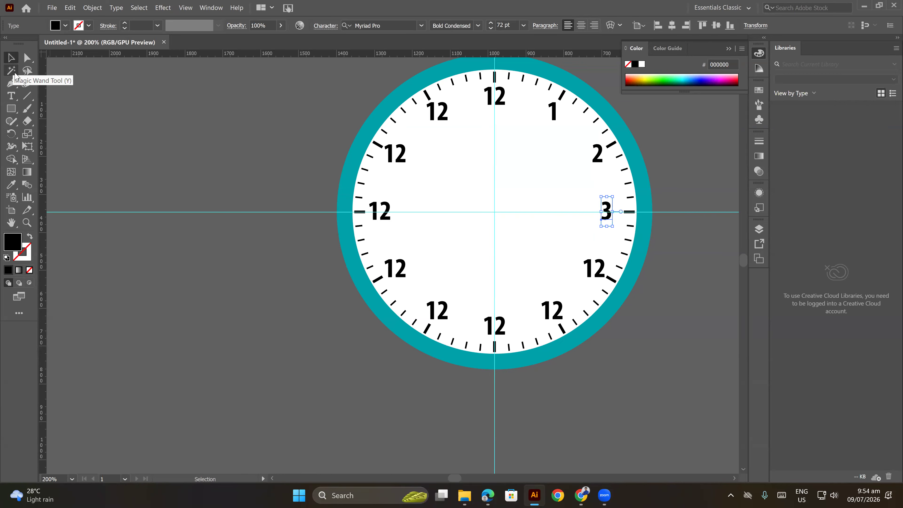
pyautogui.press('Right')
pyautogui.press('Right')
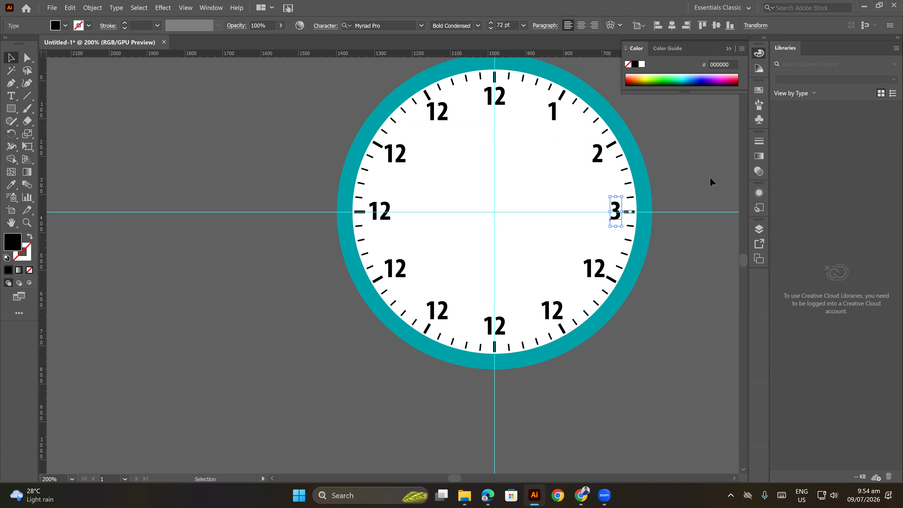
pyautogui.click(717, 175)
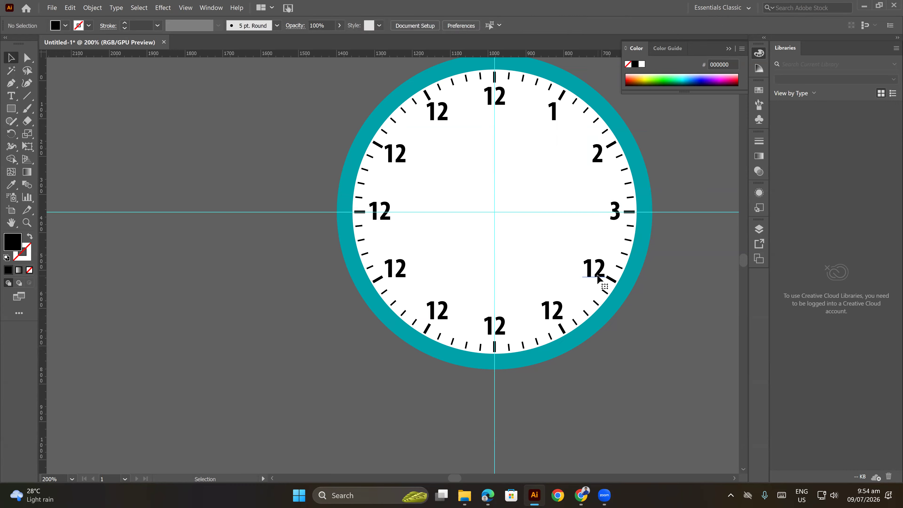
# Replace the 12 at the four o'clock tick with 4 and nudge it right toward its tick
pyautogui.press('t')
pyautogui.doubleClick(585, 274)
pyautogui.write('4')
pyautogui.click(11, 57)
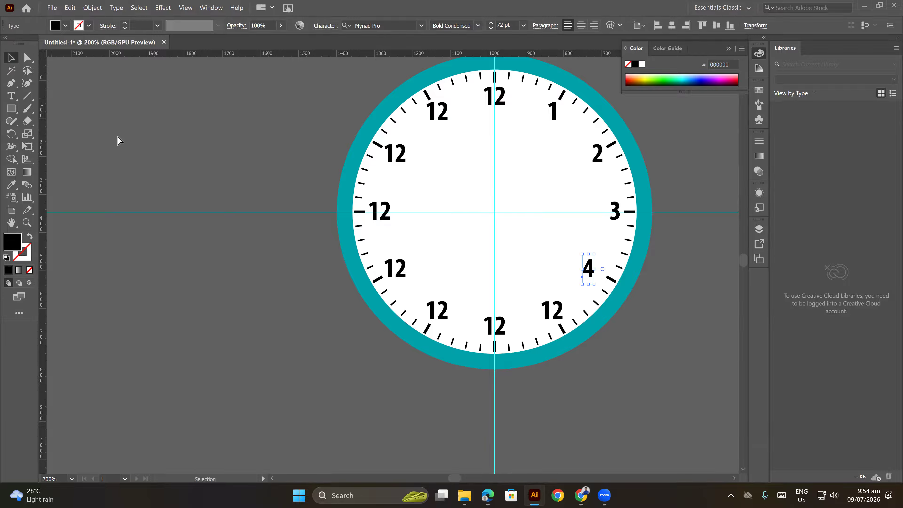
pyautogui.press('Right')
pyautogui.press('Right')
pyautogui.press('Right')
pyautogui.press('Right')
pyautogui.press('Right')
pyautogui.press('Right')
pyautogui.press('Right')
pyautogui.press('Right')
pyautogui.press('Right')
pyautogui.press('Right')
pyautogui.press('Right')
pyautogui.press('Right')
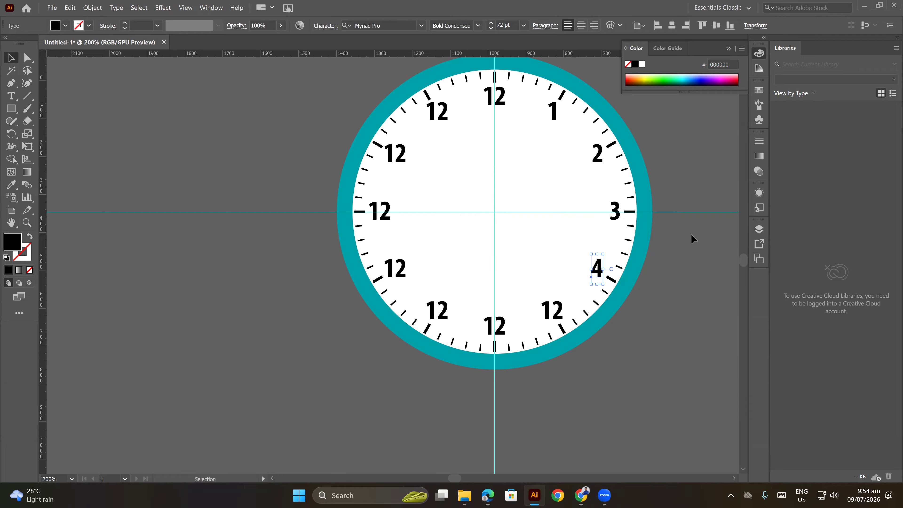
pyautogui.click(691, 234)
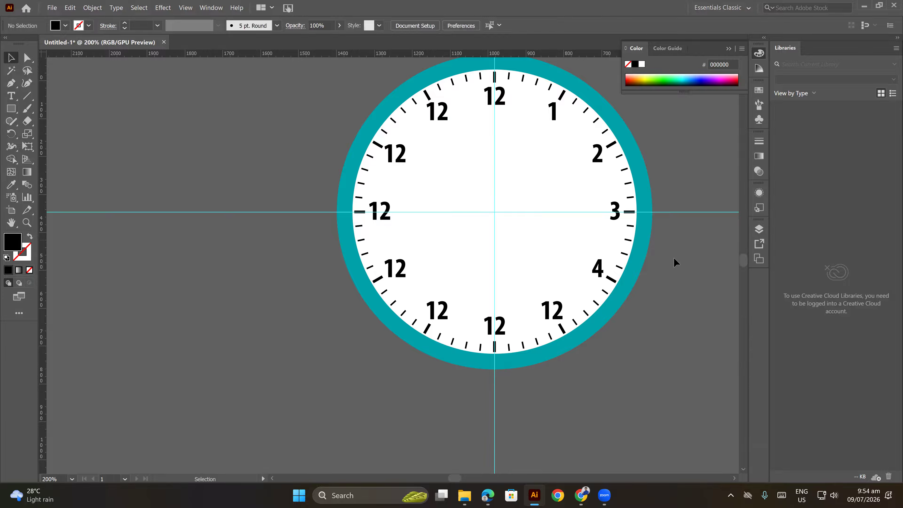
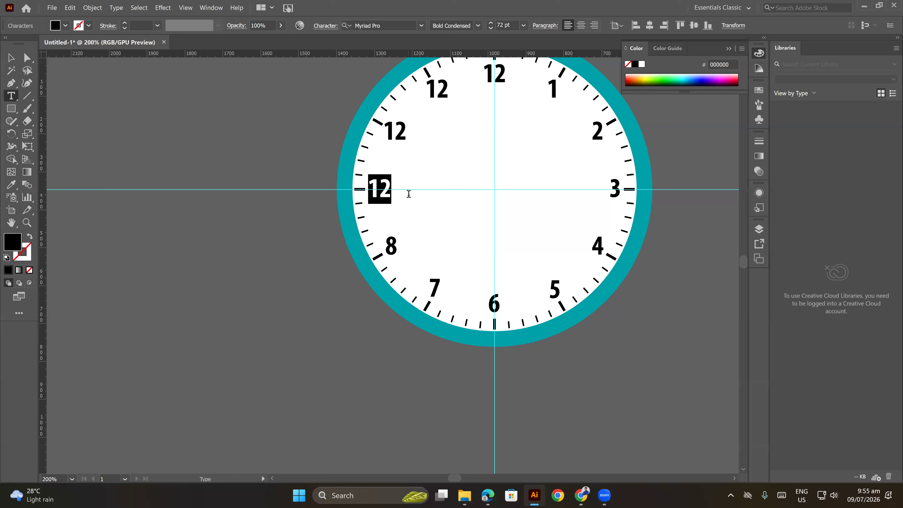
# Change the 12s at the nine, ten and eleven o'clock ticks to 9, 10 and 11, and clear the selection
pyautogui.write('9')
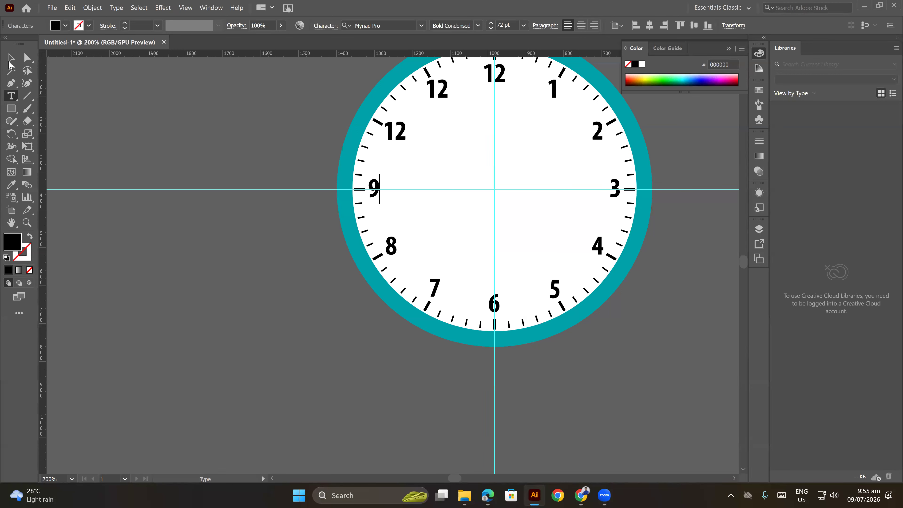
pyautogui.click(10, 58)
pyautogui.doubleClick(391, 134)
pyautogui.moveTo(395, 133); pyautogui.dragTo(409, 135)
pyautogui.write('0')
pyautogui.moveTo(441, 88); pyautogui.dragTo(460, 107)
pyautogui.write('1')
pyautogui.press('Escape')
pyautogui.click(209, 123)
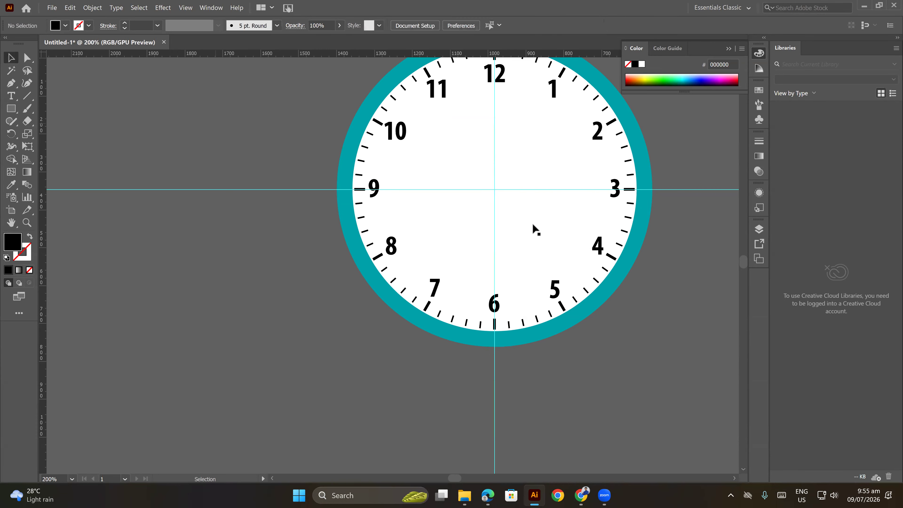
# Lock the group made of the teal rim and white dial
pyautogui.scroll(-2, 555, 248)
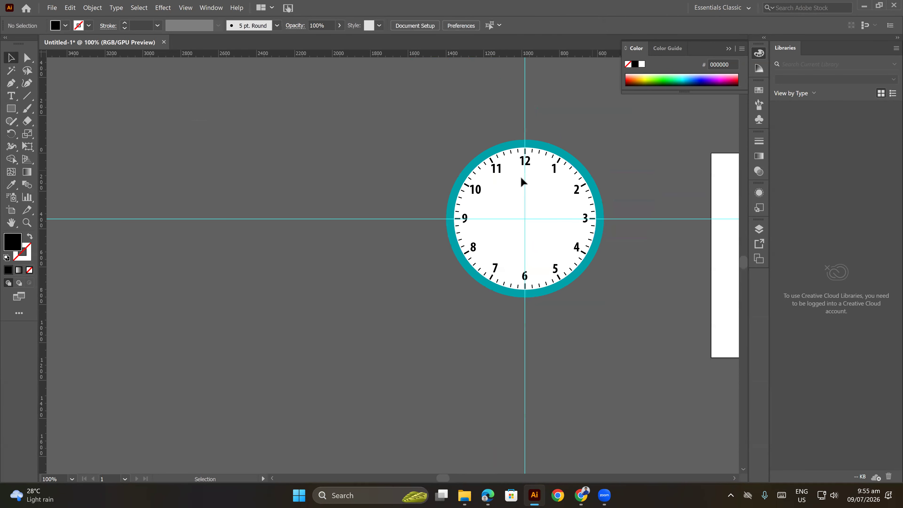
pyautogui.hotkey('ctrl', 'a')
pyautogui.click(641, 249)
pyautogui.click(601, 229)
pyautogui.moveTo(601, 229); pyautogui.dragTo(318, 232)
pyautogui.hotkey('ctrl', 'z')
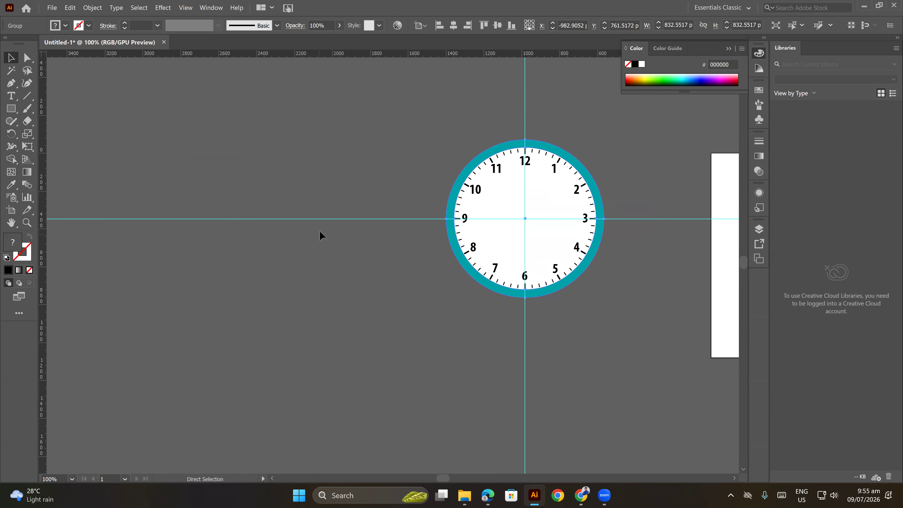
pyautogui.click(320, 230)
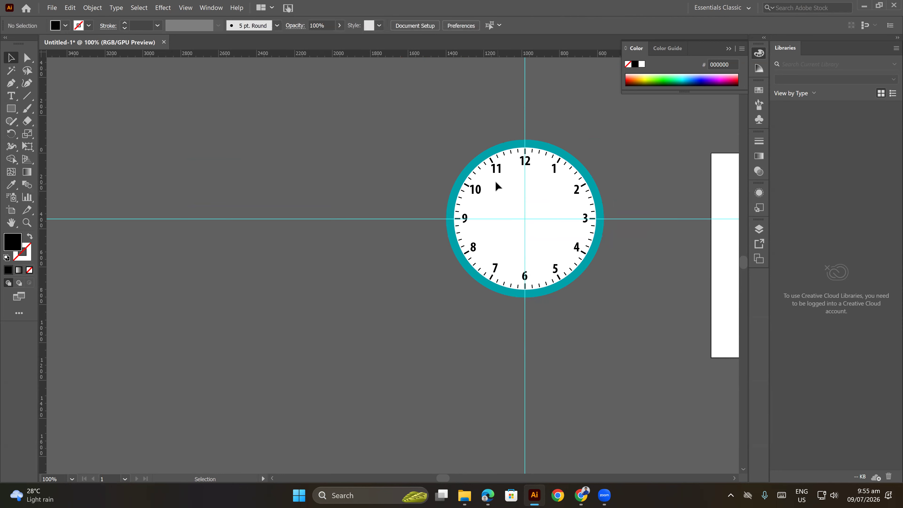
# Group all the tick marks and hour numbers, then unlock the rim and dial
pyautogui.moveTo(638, 322); pyautogui.dragTo(636, 290)
pyautogui.rightClick(680, 256)
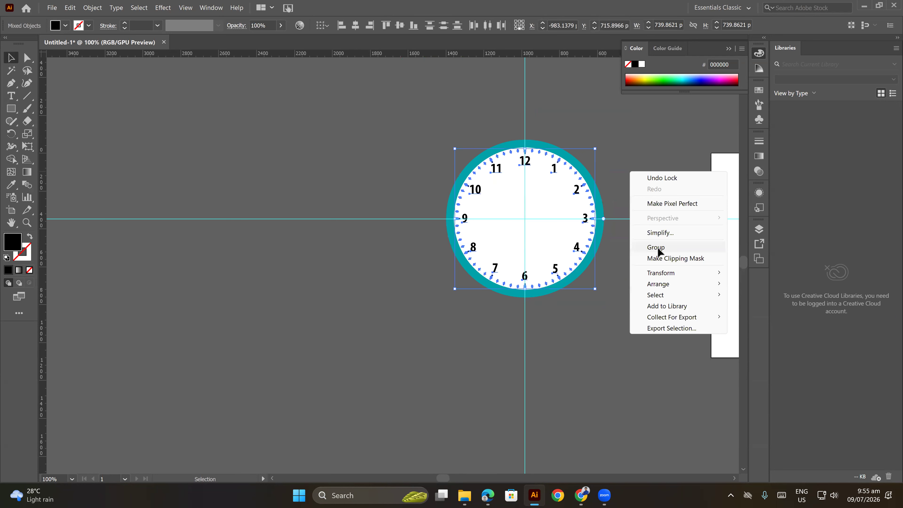
pyautogui.click(675, 253)
pyautogui.moveTo(583, 220); pyautogui.dragTo(410, 217)
pyautogui.click(428, 308)
pyautogui.hotkey('ctrl', 'z')
pyautogui.hotkey('ctrl', 'alt', '2')
pyautogui.click(637, 287)
pyautogui.scroll(1, 544, 232)
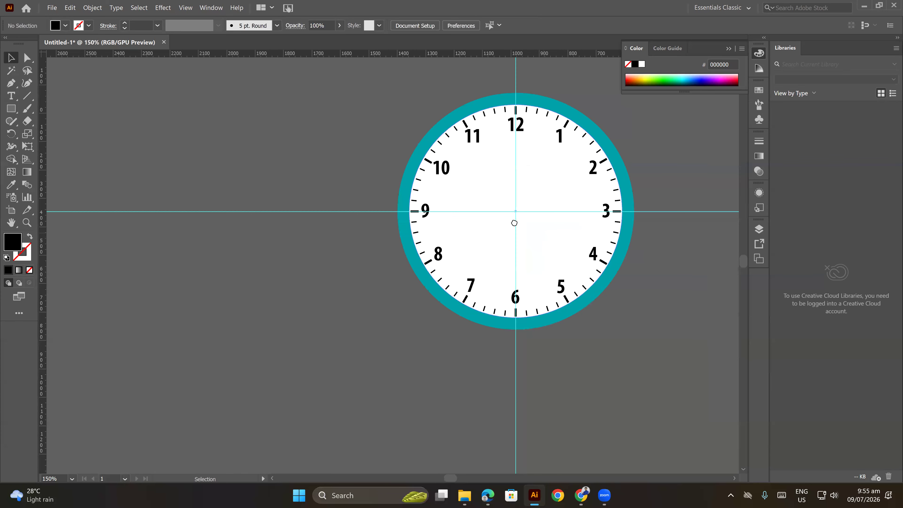
pyautogui.scroll(1, 419, 185)
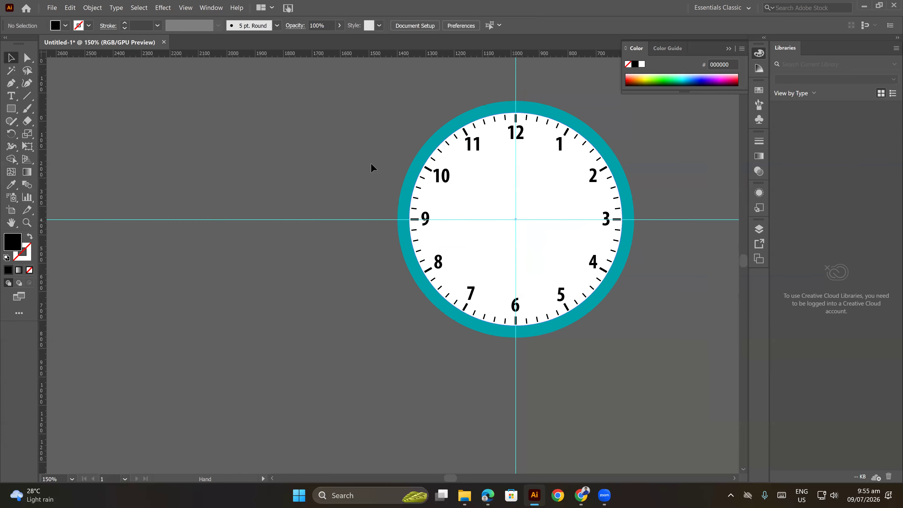
# Draw a black circle about 40 px in diameter centred on the guide intersection as the clock's hub
pyautogui.click(11, 108)
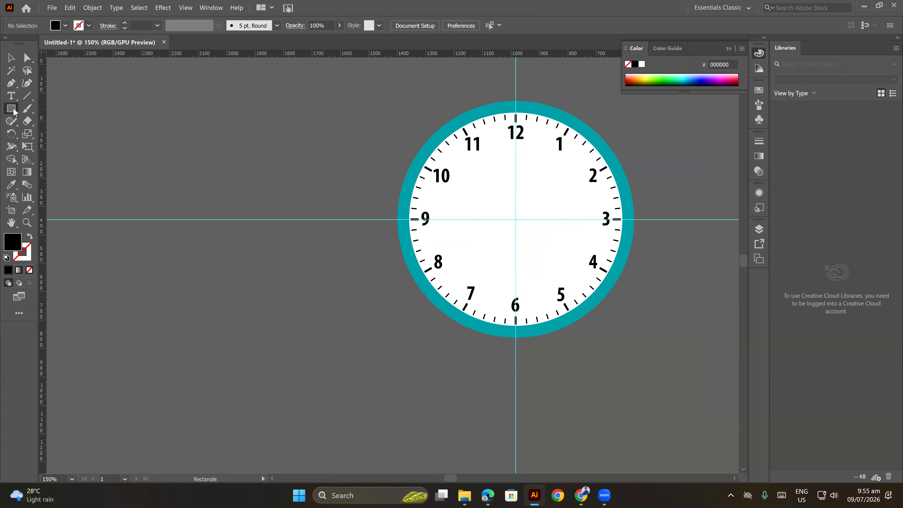
pyautogui.moveTo(17, 113); pyautogui.dragTo(35, 130)
pyautogui.moveTo(516, 221); pyautogui.dragTo(517, 226)
pyautogui.click(11, 58)
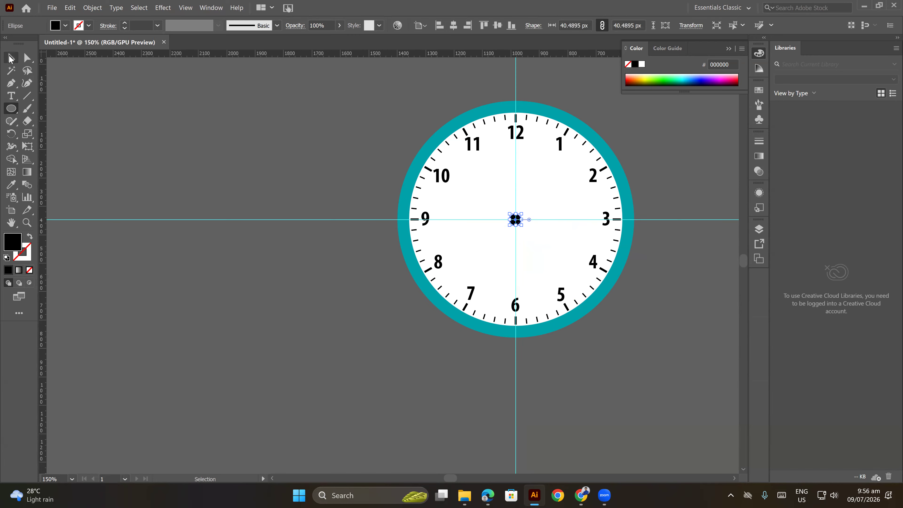
pyautogui.click(326, 258)
pyautogui.scroll(2, 542, 228)
pyautogui.moveTo(509, 226); pyautogui.dragTo(598, 272)
pyautogui.scroll(-1, 584, 257)
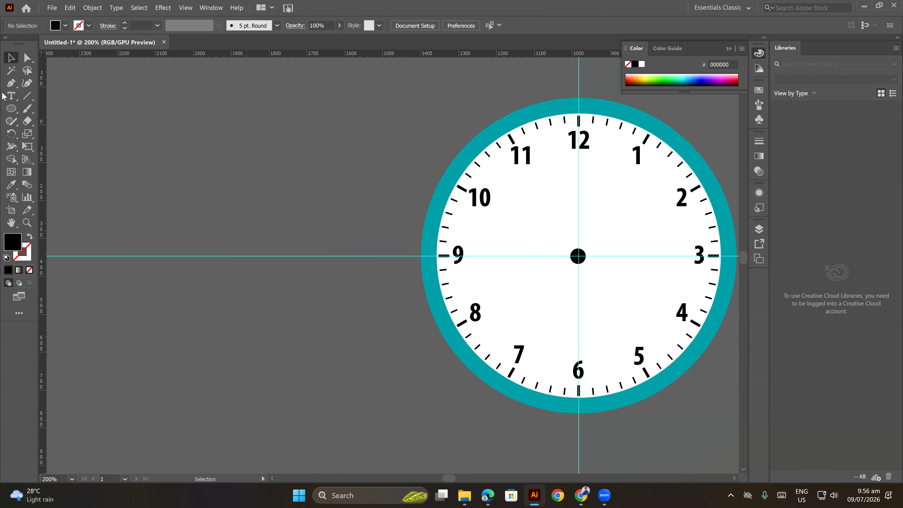
# Draw a vertical line about 242 px long from just below the 12 to the hub's centre, with a 15 pt stroke
pyautogui.click(25, 98)
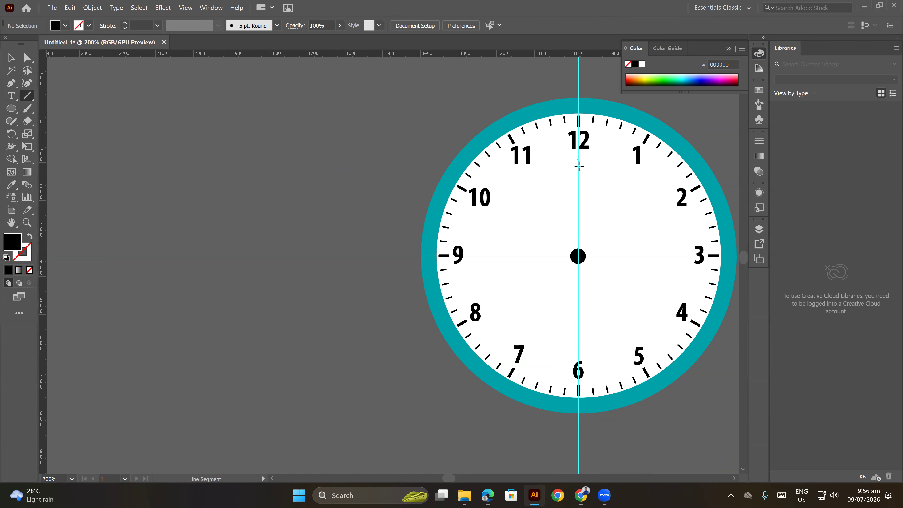
pyautogui.moveTo(579, 164); pyautogui.dragTo(579, 256)
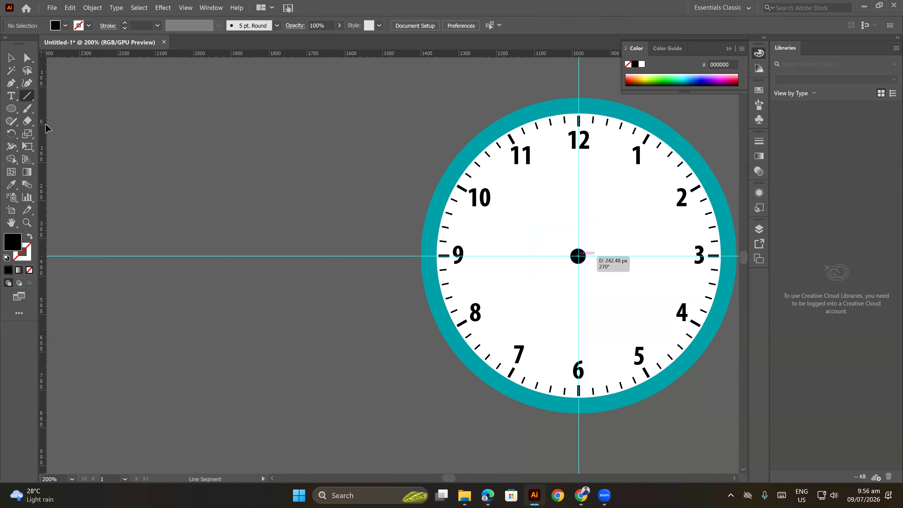
pyautogui.click(11, 58)
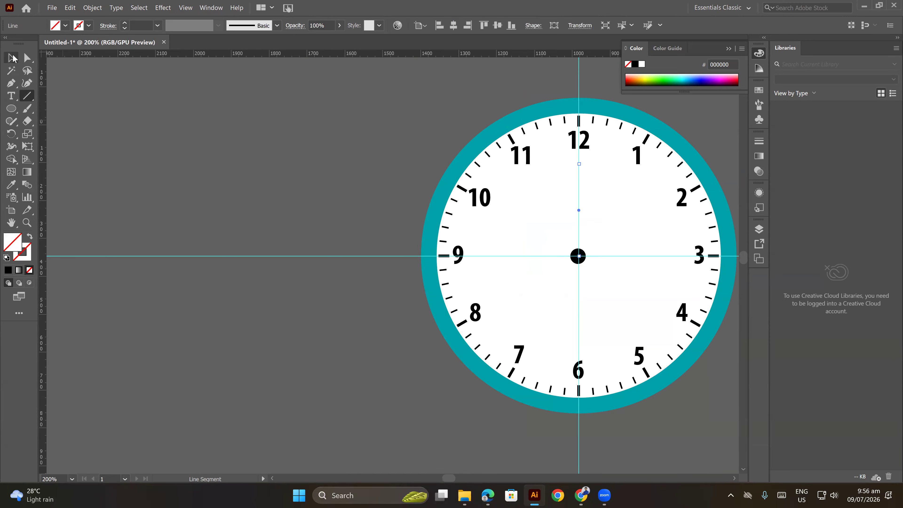
pyautogui.click(125, 24)
pyautogui.click(125, 23)
pyautogui.click(125, 23)
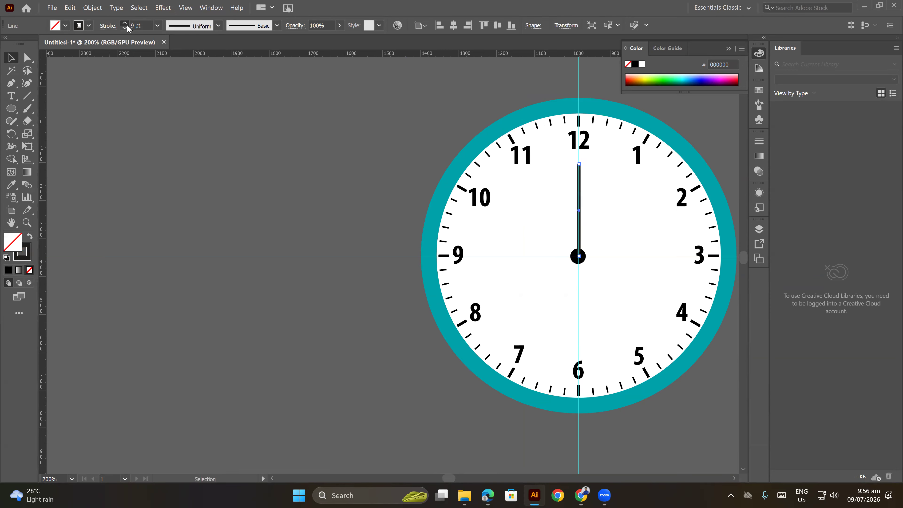
pyautogui.click(125, 23)
pyautogui.click(124, 23)
pyautogui.click(125, 23)
pyautogui.click(125, 23)
pyautogui.click(125, 23)
pyautogui.click(125, 23)
# Give the vertical hand the teardrop width profile tapering toward the 12, and set its stroke to 24 pt
pyautogui.click(218, 26)
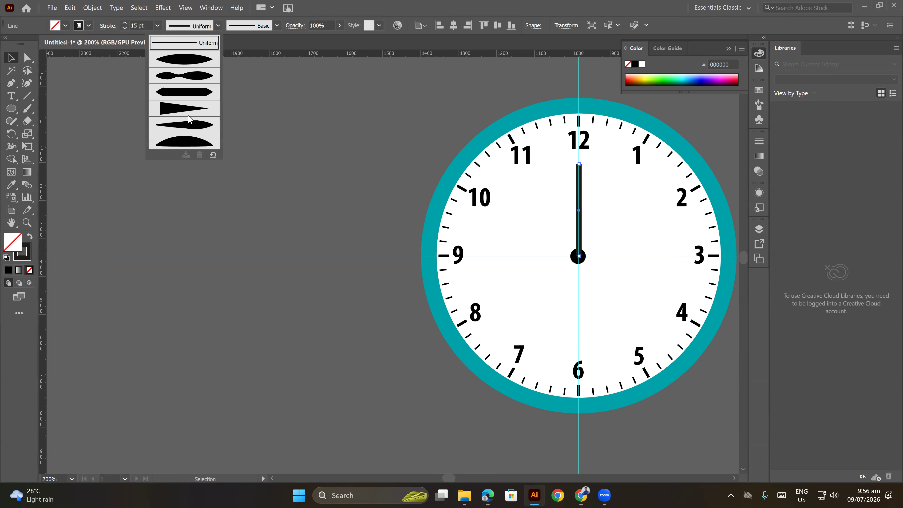
pyautogui.click(192, 128)
pyautogui.click(265, 142)
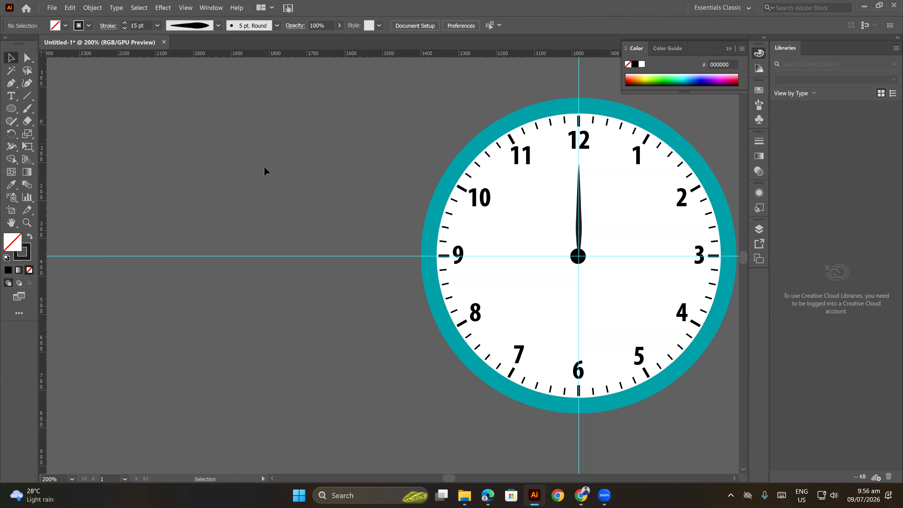
pyautogui.click(580, 227)
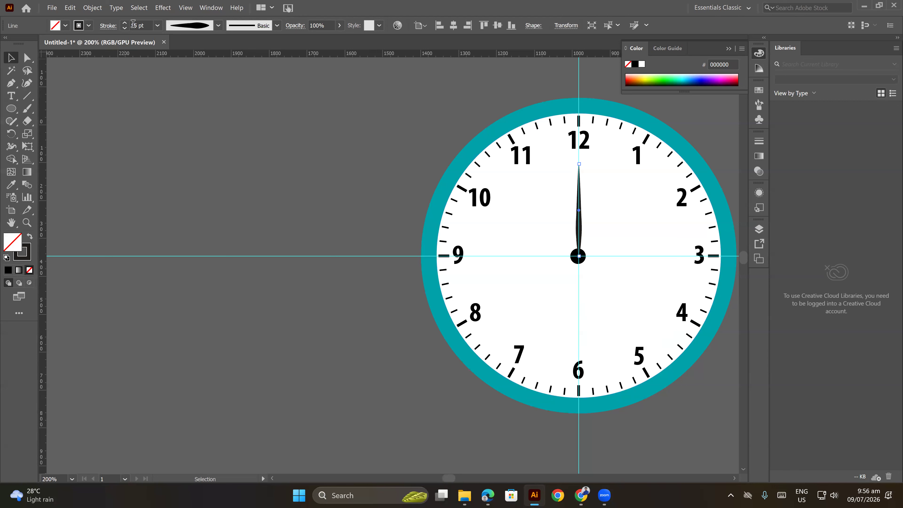
pyautogui.click(125, 23)
pyautogui.click(125, 23)
pyautogui.click(125, 23)
pyautogui.click(125, 23)
pyautogui.click(124, 23)
pyautogui.click(124, 23)
pyautogui.click(124, 23)
pyautogui.click(125, 23)
pyautogui.click(150, 120)
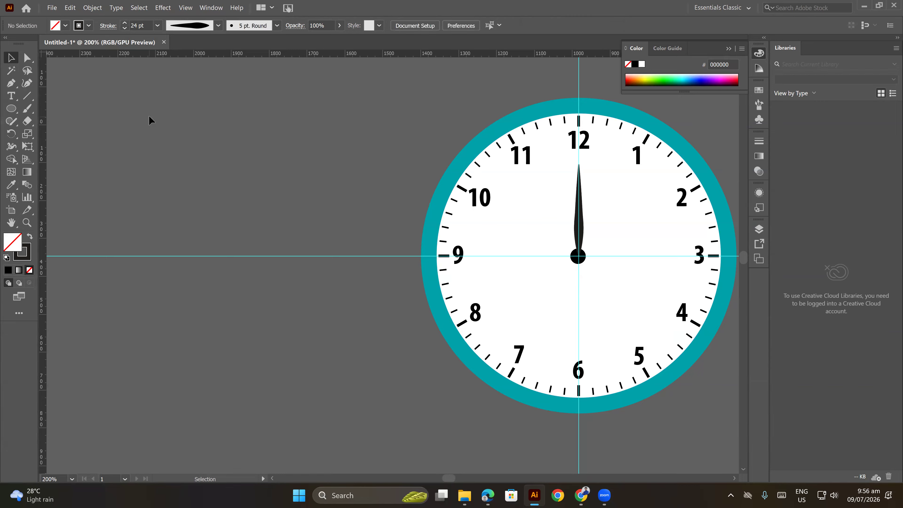
# Rotate a copy of the hand about 35° clockwise around the hub's centre and set its stroke to 15 pt
pyautogui.click(581, 227)
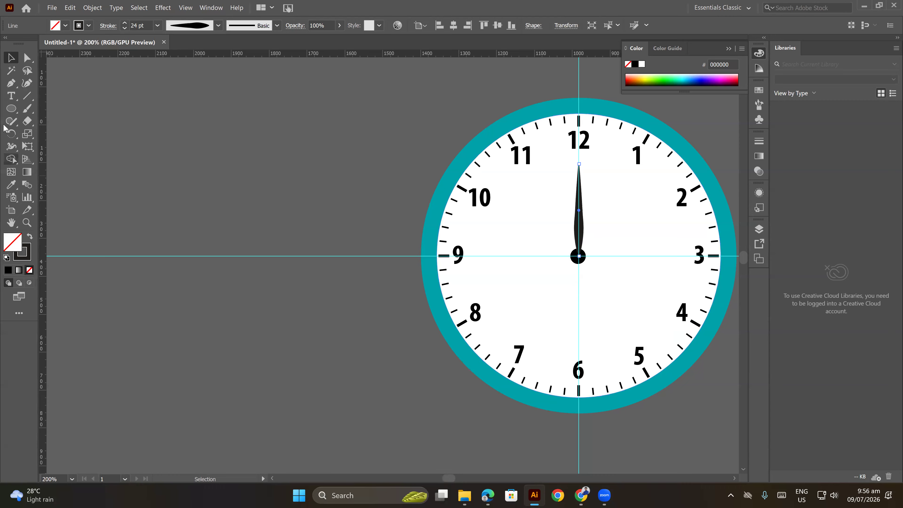
pyautogui.click(12, 134)
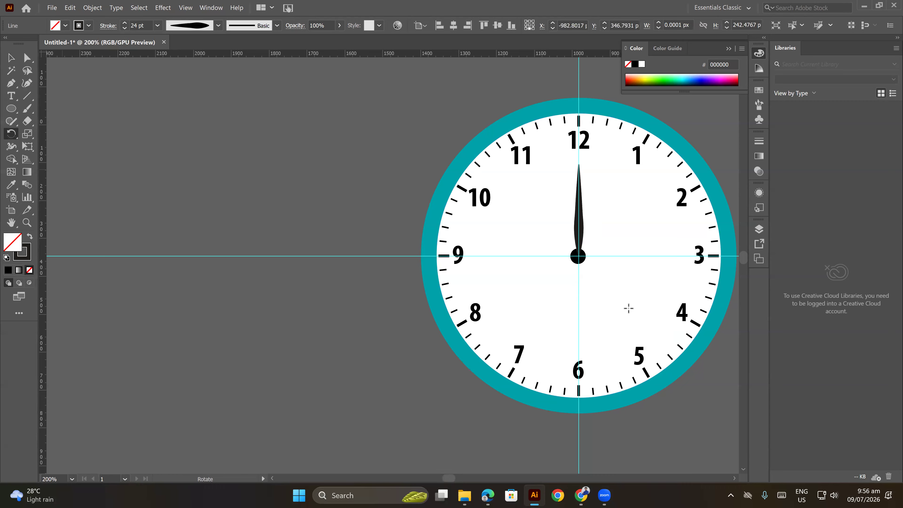
pyautogui.click(578, 256)
pyautogui.moveTo(583, 205); pyautogui.dragTo(612, 213)
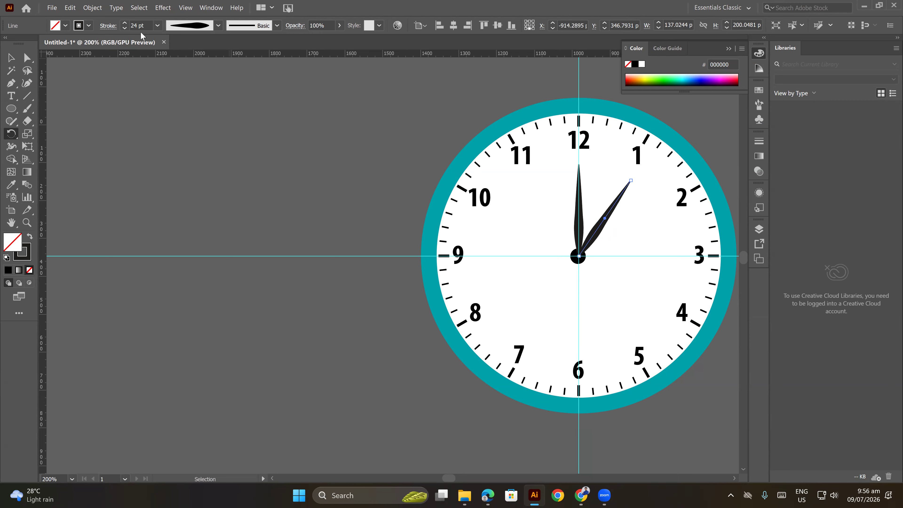
pyautogui.click(124, 27)
pyautogui.click(124, 27)
pyautogui.click(125, 27)
pyautogui.click(11, 58)
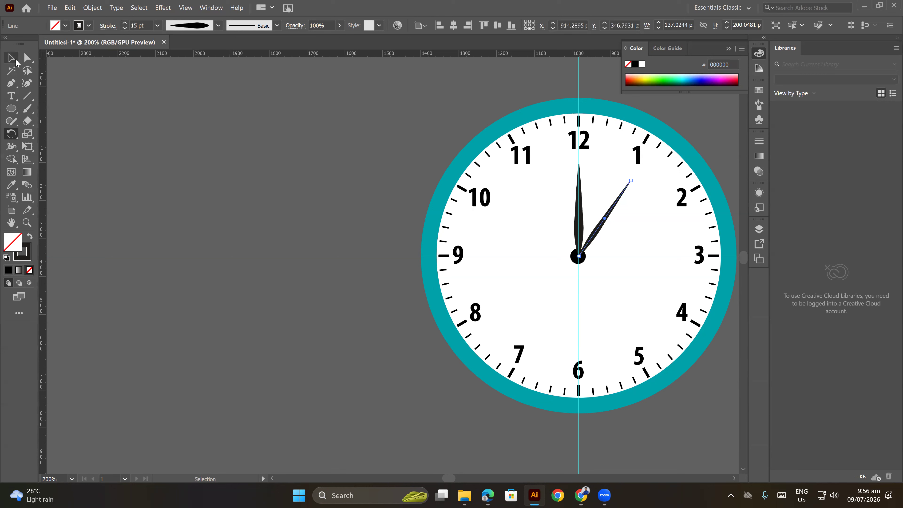
pyautogui.click(637, 228)
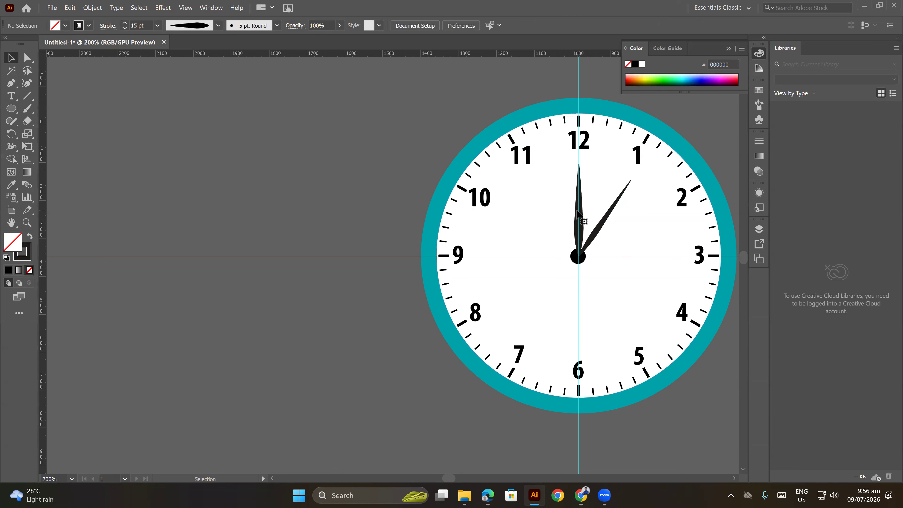
# Shorten the hand pointing at 12 and lengthen the angled hand so its tip ends just below the 1
pyautogui.click(579, 165)
pyautogui.moveTo(579, 164); pyautogui.dragTo(637, 172)
pyautogui.keyDown('shift'); pyautogui.click(626, 188); pyautogui.keyUp('shift')
pyautogui.click(715, 130)
pyautogui.moveTo(717, 133); pyautogui.dragTo(698, 129)
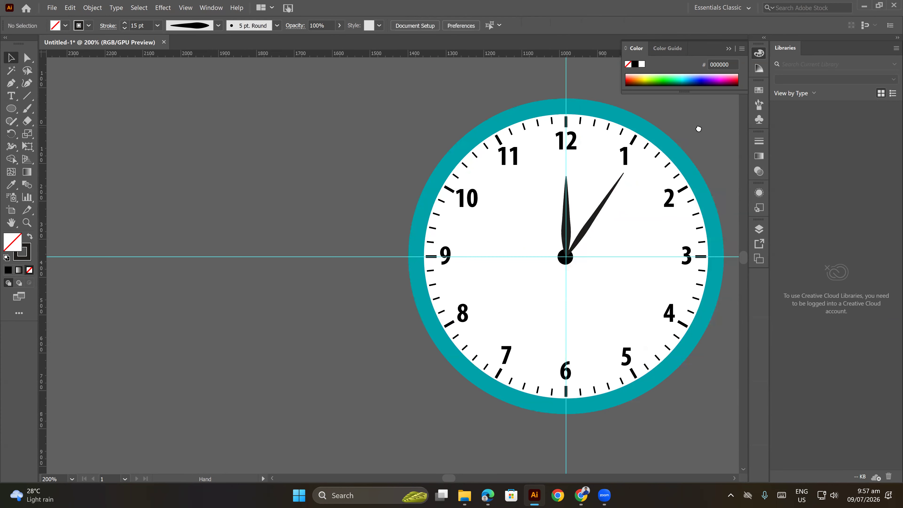
# Set the longer, angled hand's stroke to 14 pt and clear the selection
pyautogui.click(587, 229)
pyautogui.click(125, 29)
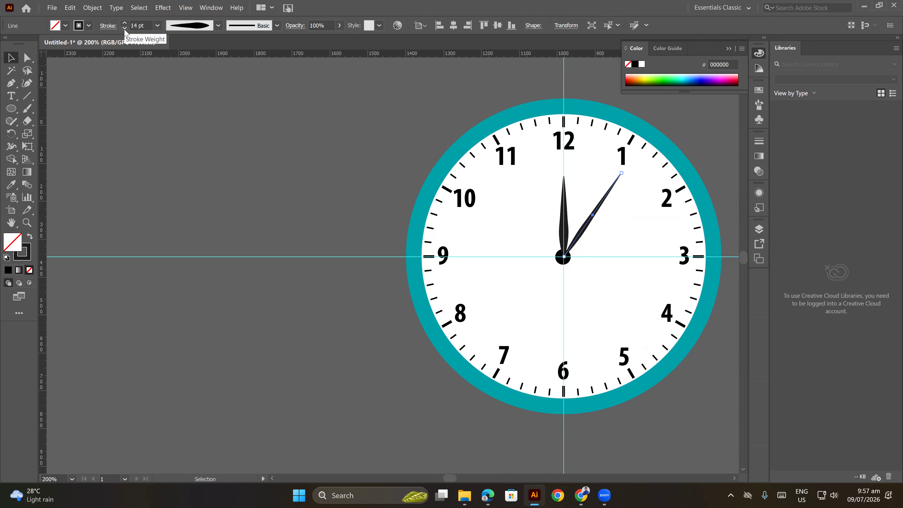
pyautogui.click(198, 191)
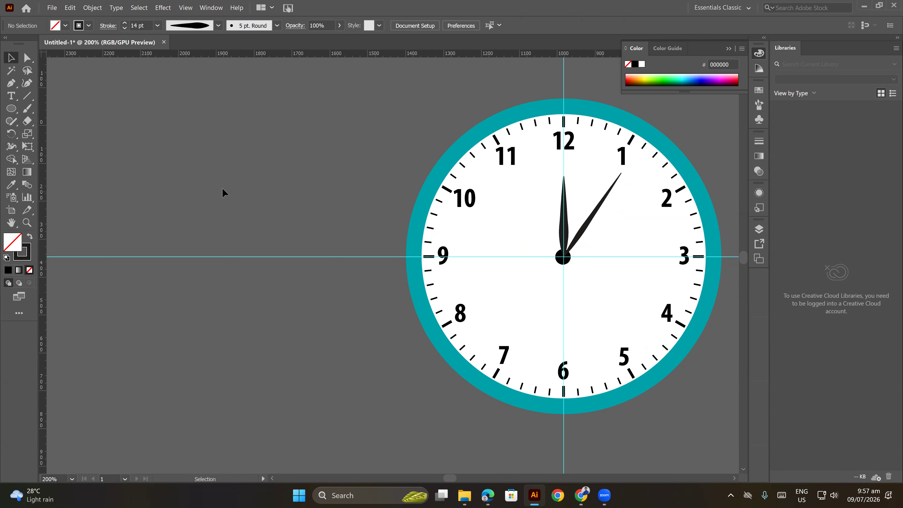
# Draw a second-hand line from slightly beyond the hub's far side through to the 4, with a uniform 4 pt stroke
pyautogui.click(33, 95)
pyautogui.moveTo(540, 248); pyautogui.dragTo(666, 312)
pyautogui.click(11, 57)
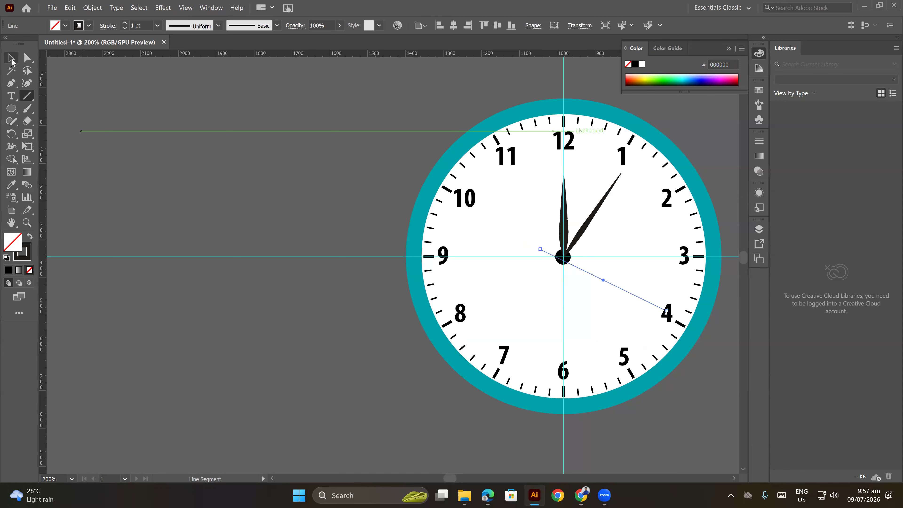
pyautogui.click(125, 22)
pyautogui.click(125, 23)
pyautogui.click(124, 23)
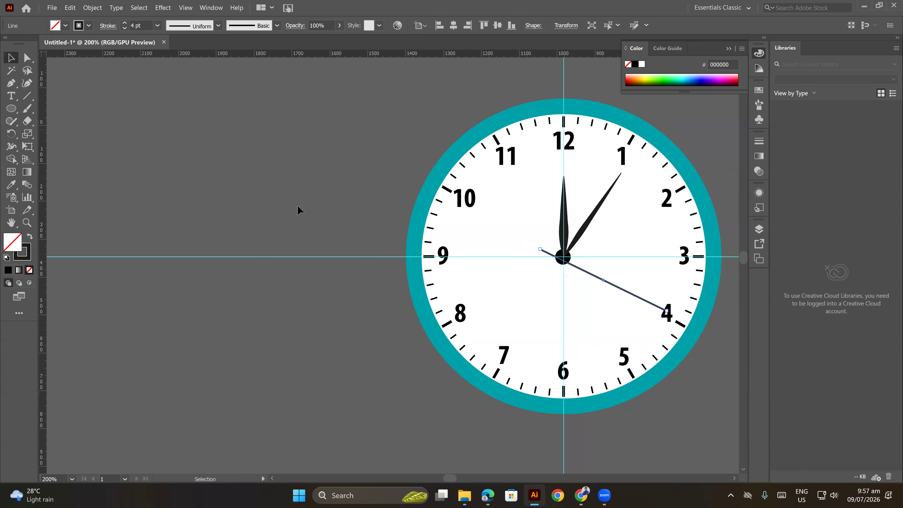
pyautogui.click(298, 208)
# Move the second hand so it passes exactly through the hub's centre, and set its stroke to 5 pt
pyautogui.click(583, 270)
pyautogui.moveTo(583, 269); pyautogui.dragTo(517, 275)
pyautogui.scroll(6, 570, 262)
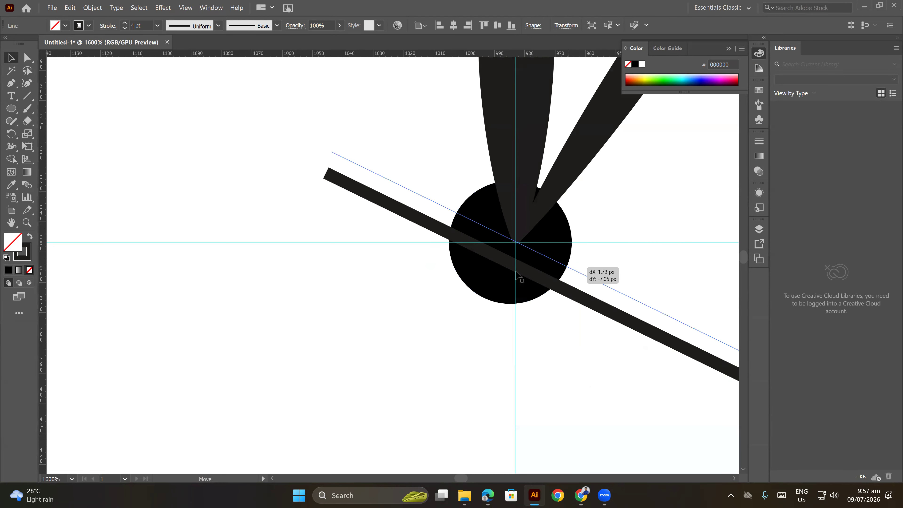
pyautogui.scroll(-5, 517, 275)
pyautogui.scroll(-1, 521, 277)
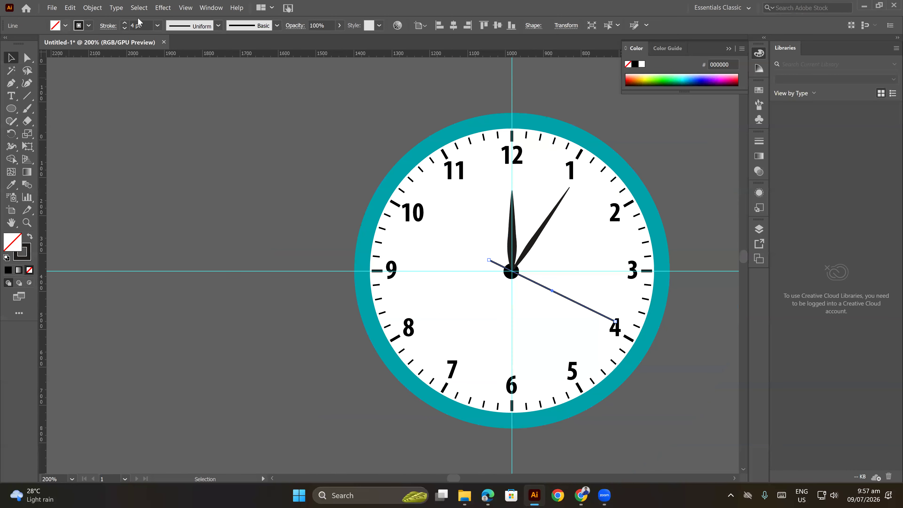
pyautogui.click(125, 22)
pyautogui.click(661, 352)
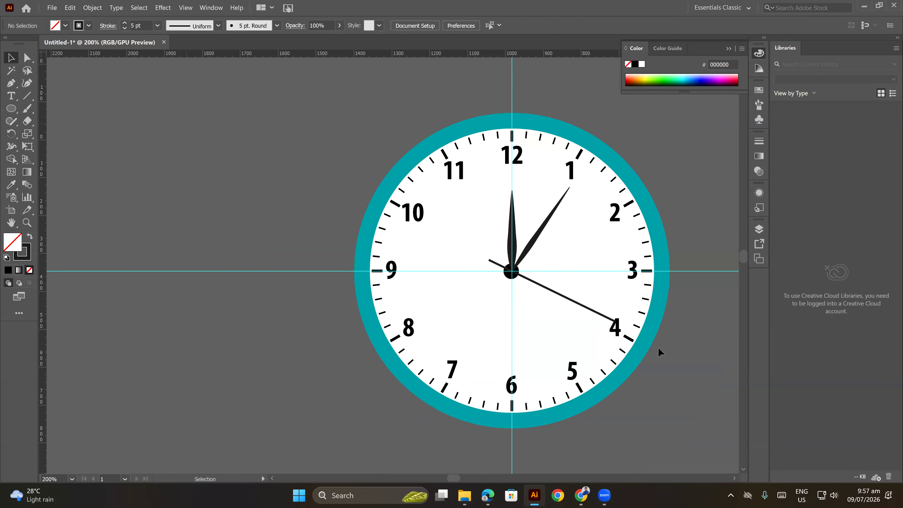
# Change the second hand's stroke colour to red, FF0000, and clear the selection
pyautogui.click(591, 312)
pyautogui.click(692, 158)
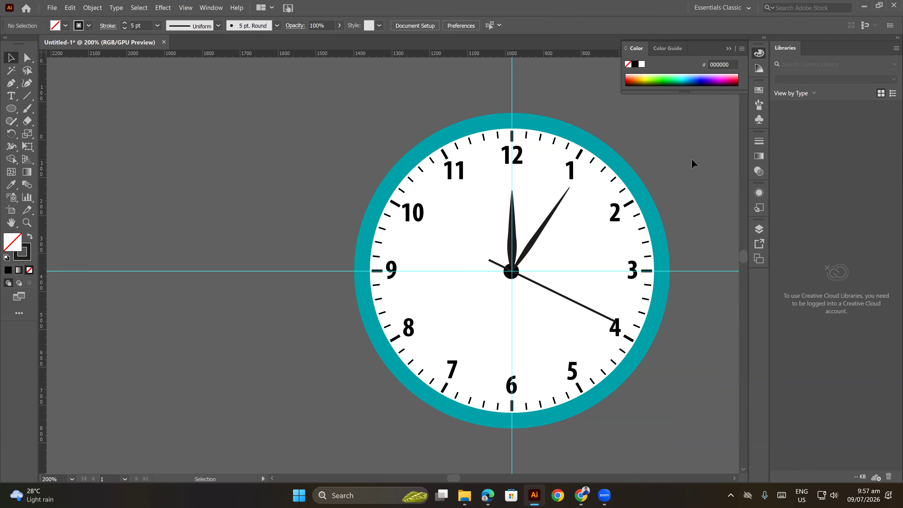
pyautogui.click(540, 287)
pyautogui.doubleClick(18, 257)
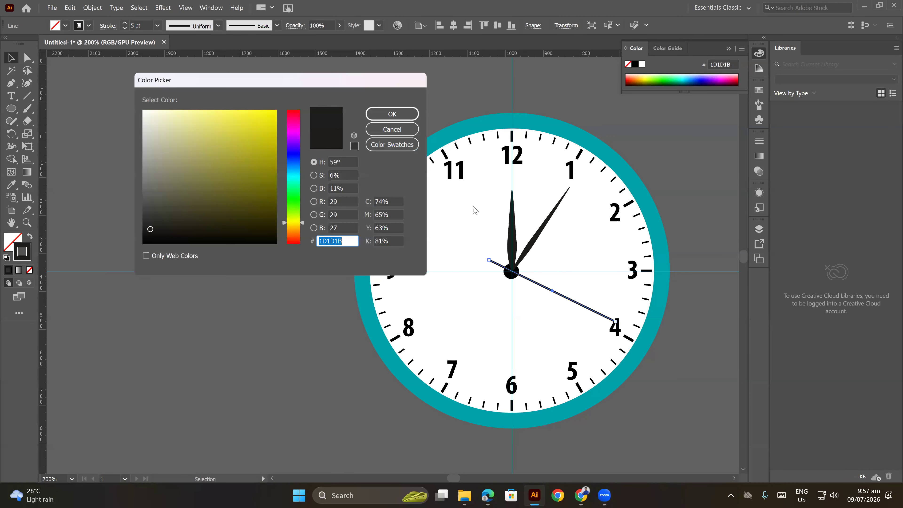
pyautogui.moveTo(303, 119)
pyautogui.mouseDown()
pyautogui.moveTo(304, 106)
pyautogui.moveTo(276, 110)
pyautogui.mouseUp()
pyautogui.click(267, 124)
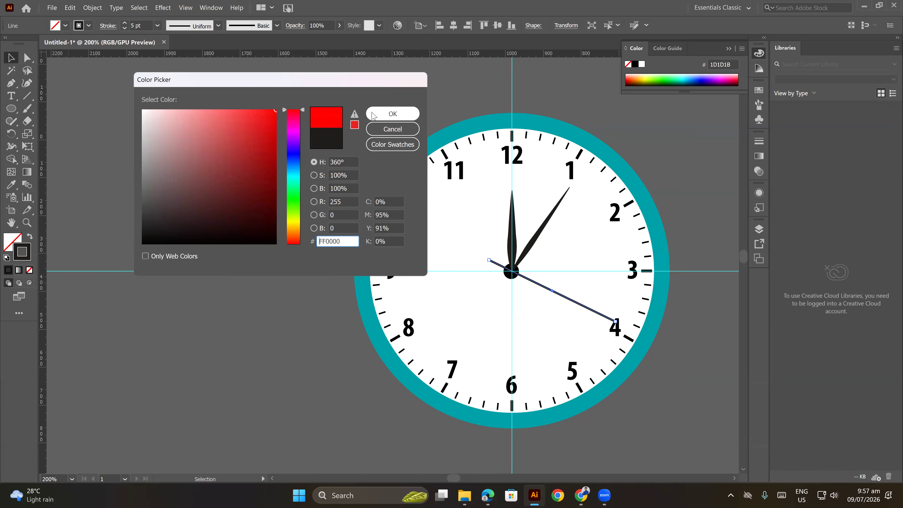
pyautogui.click(377, 113)
pyautogui.click(339, 163)
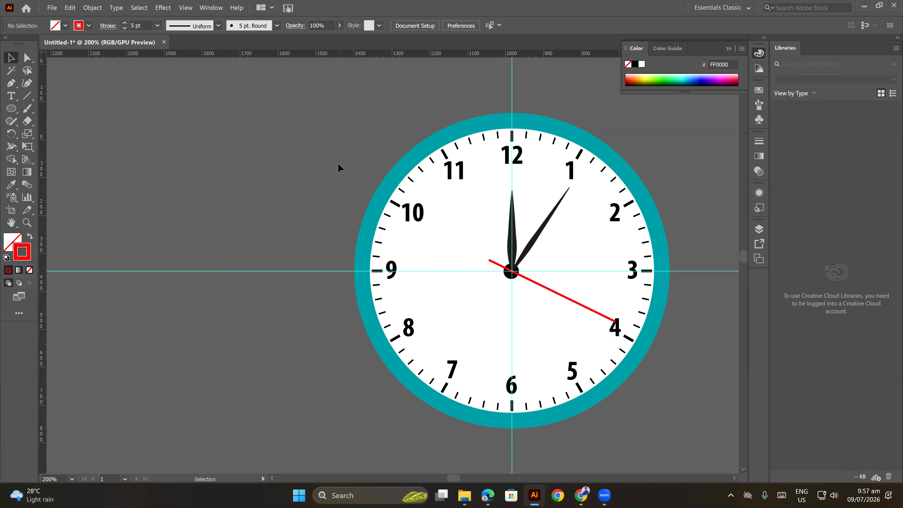
pyautogui.scroll(1, 492, 287)
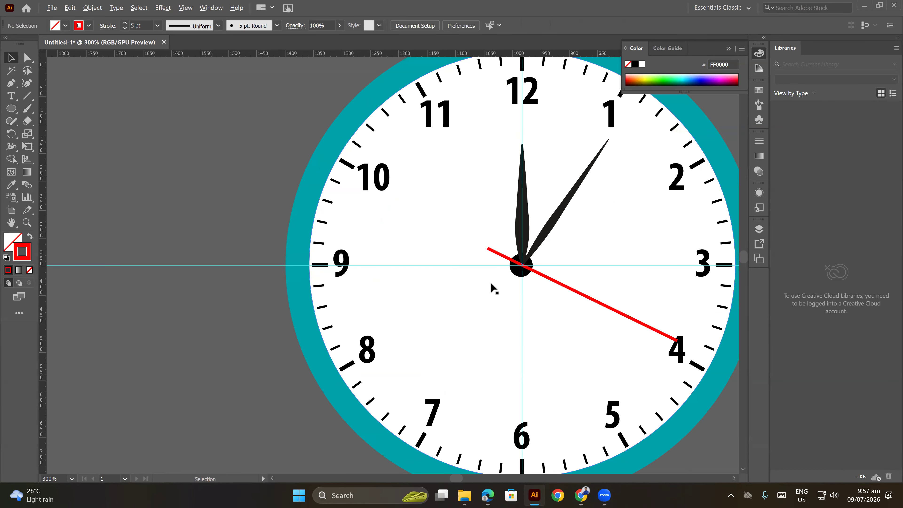
# Draw a white, stroke-free circle about 17 px across centred on the hub, sampling its fill from the dial
pyautogui.scroll(2, 491, 285)
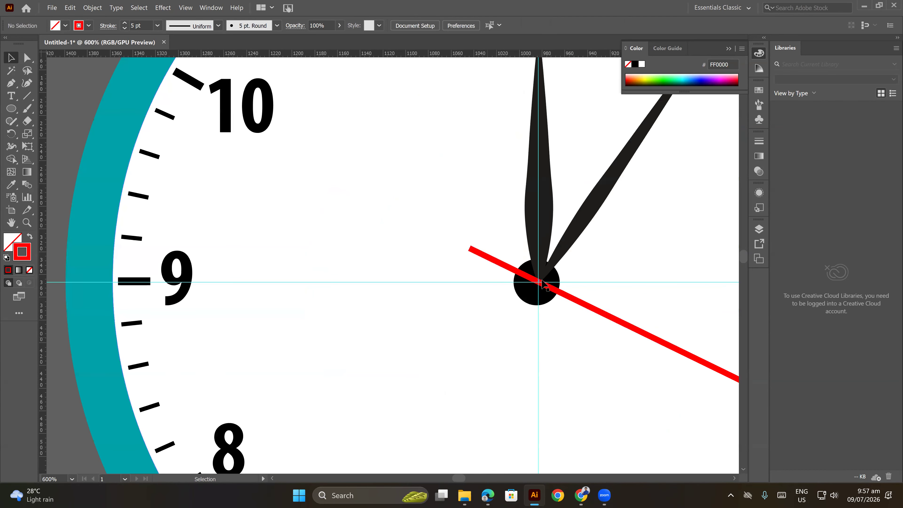
pyautogui.moveTo(13, 111); pyautogui.dragTo(57, 138)
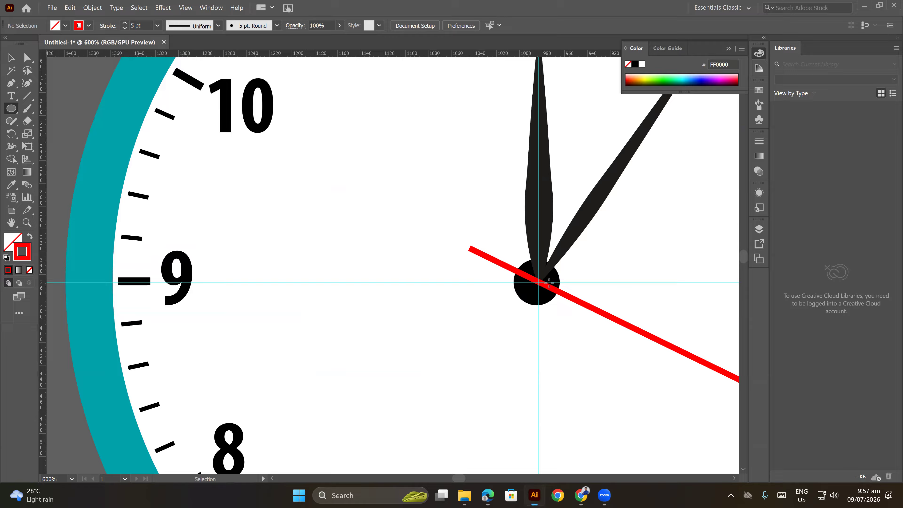
pyautogui.moveTo(538, 282); pyautogui.dragTo(544, 292)
pyautogui.click(11, 57)
pyautogui.click(13, 186)
pyautogui.click(291, 196)
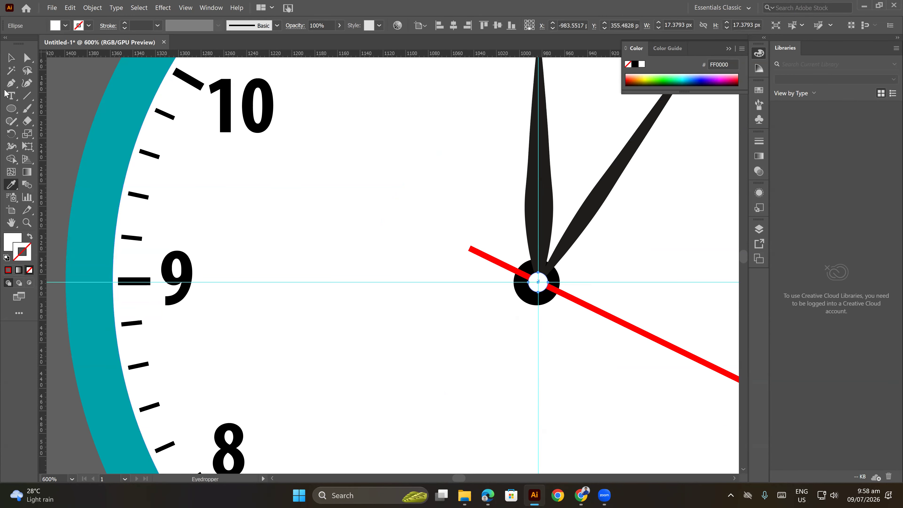
pyautogui.click(77, 84)
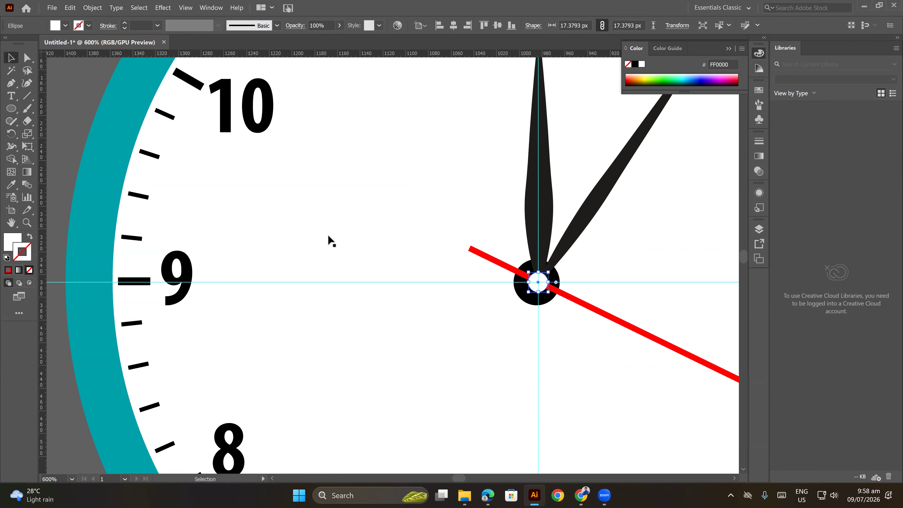
# Ungroup the teal rim and white dial
pyautogui.scroll(-4, 328, 234)
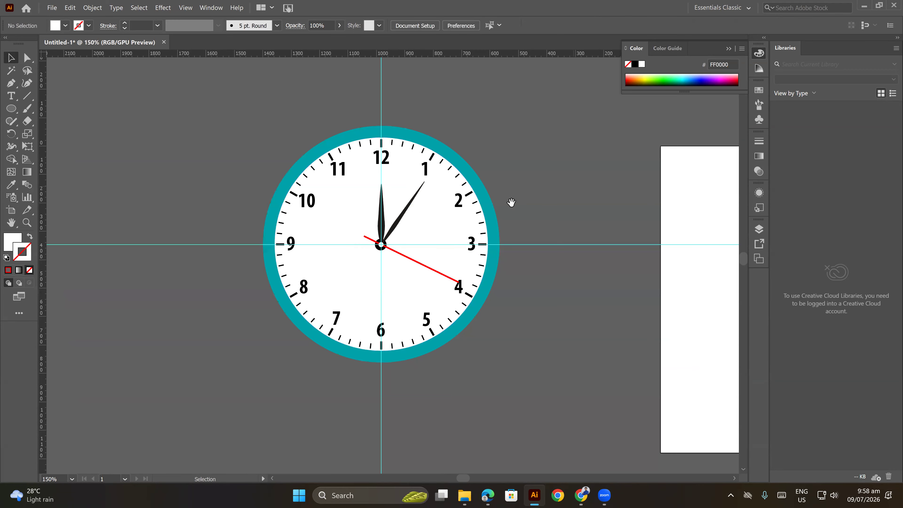
pyautogui.scroll(1, 510, 199)
pyautogui.hscroll(-2, 590, 201)
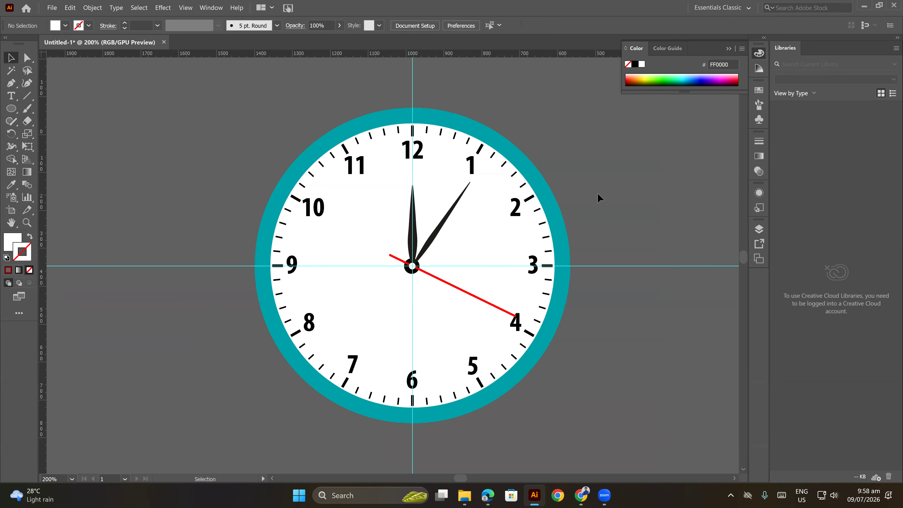
pyautogui.scroll(-3, 624, 185)
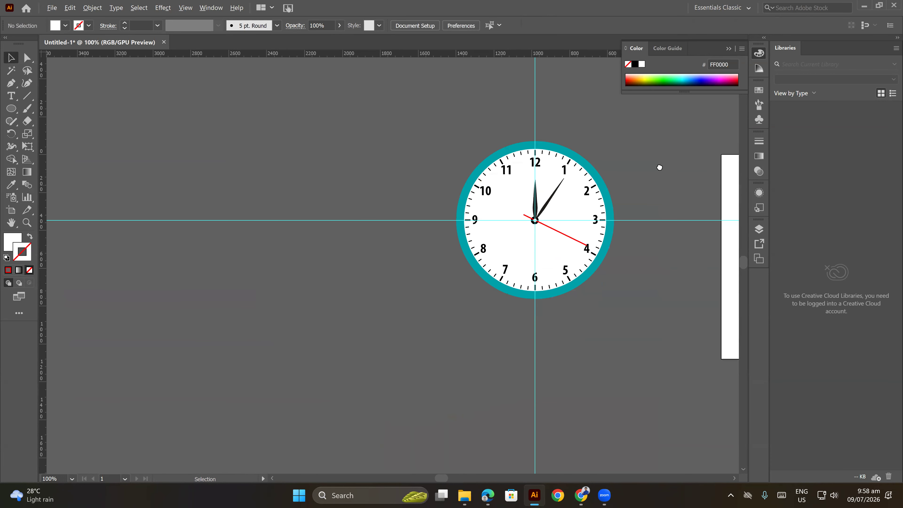
pyautogui.moveTo(660, 167); pyautogui.dragTo(641, 185)
pyautogui.scroll(2, 545, 223)
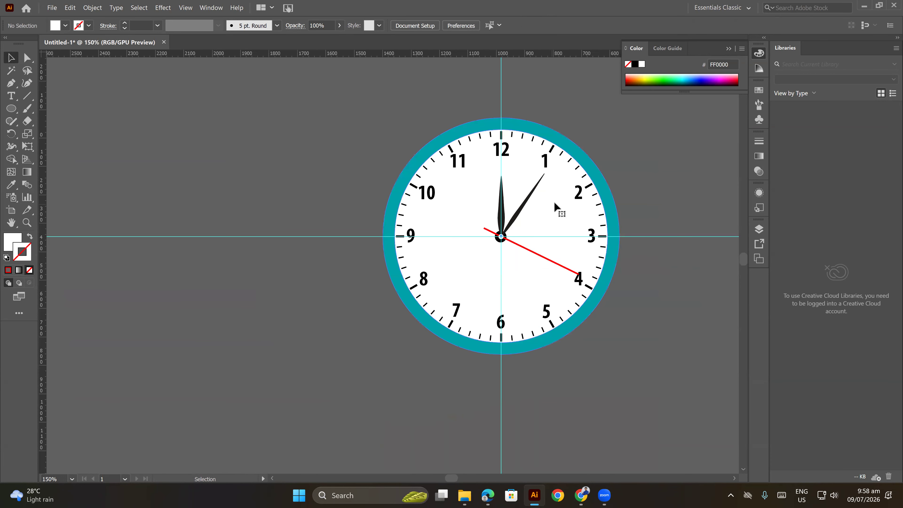
pyautogui.click(554, 202)
pyautogui.press('v')
pyautogui.rightClick(601, 194)
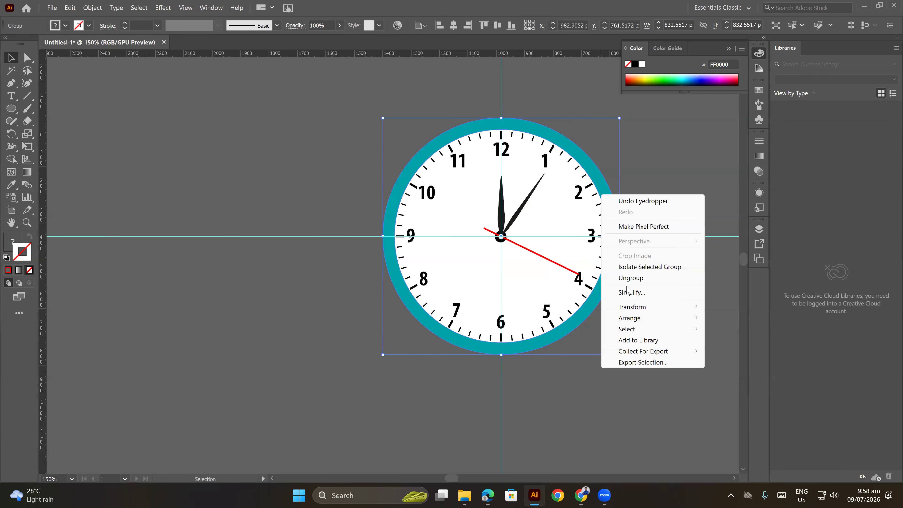
pyautogui.click(629, 278)
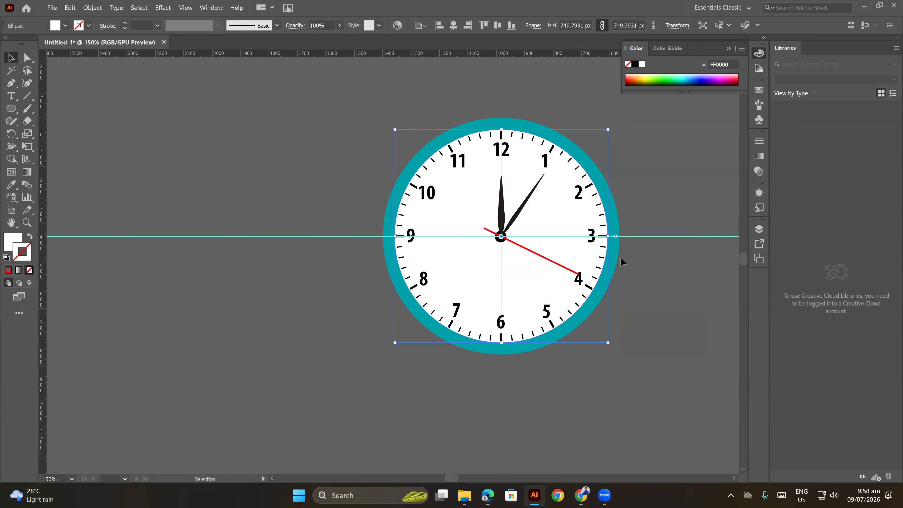
# Enlarge the rim and dial together slightly about their centre, making the dial about 764 px across, and clear the selection
pyautogui.scroll(2, 618, 244)
pyautogui.moveTo(624, 228); pyautogui.dragTo(628, 231)
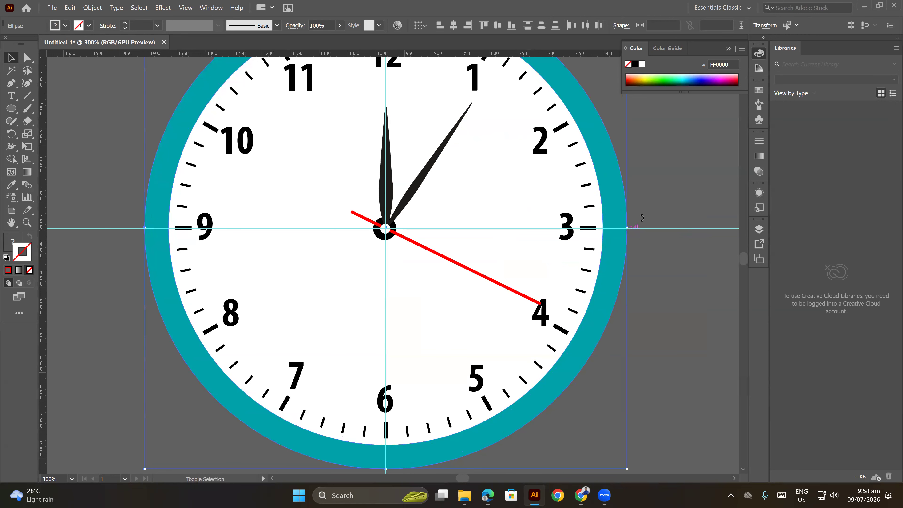
pyautogui.click(669, 180)
pyautogui.scroll(-2, 669, 180)
# Start an Inner Glow effect on the white dial and set the glow colour to black
pyautogui.click(598, 200)
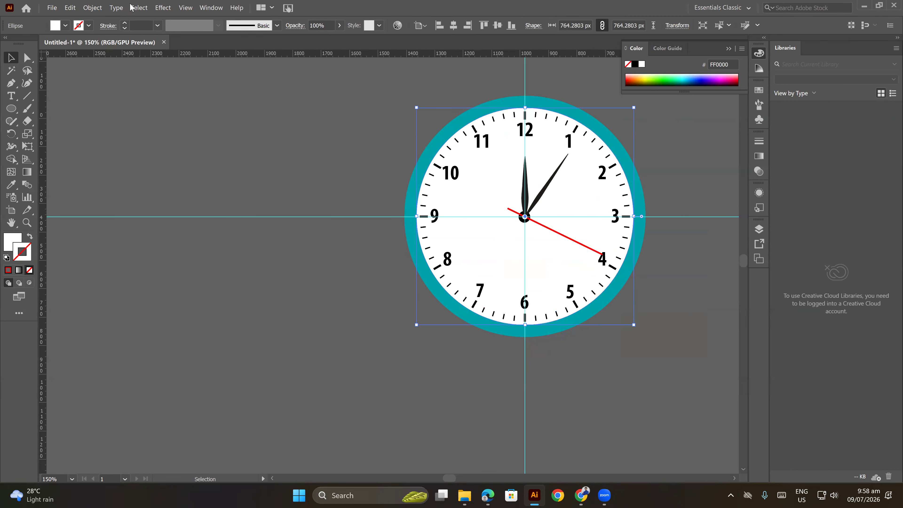
pyautogui.click(163, 8)
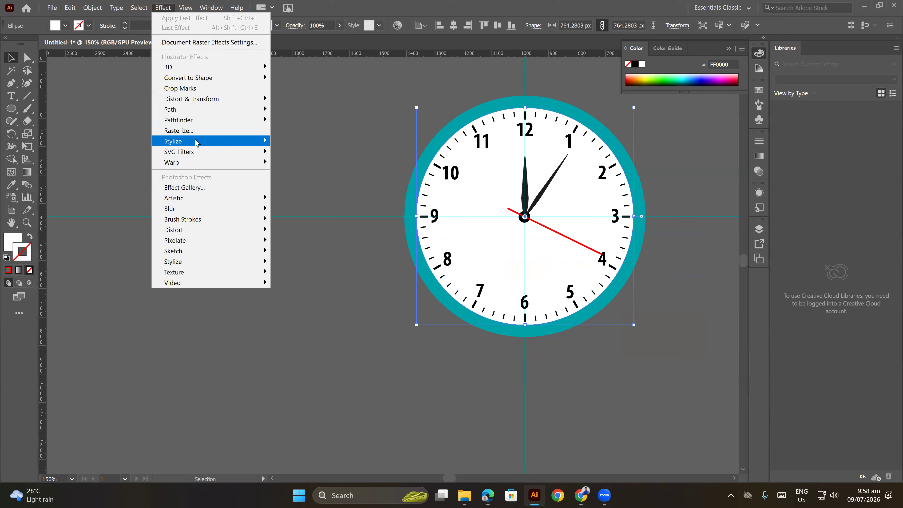
pyautogui.moveTo(197, 141)
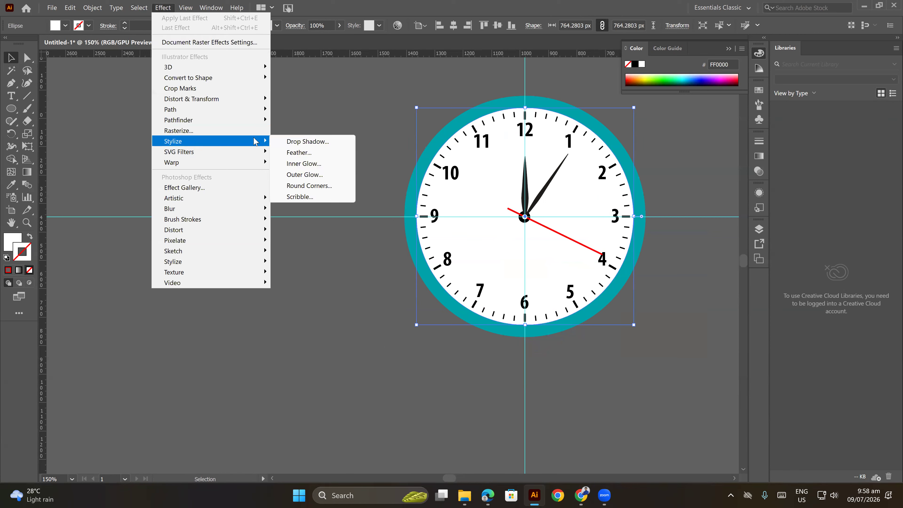
pyautogui.click(304, 165)
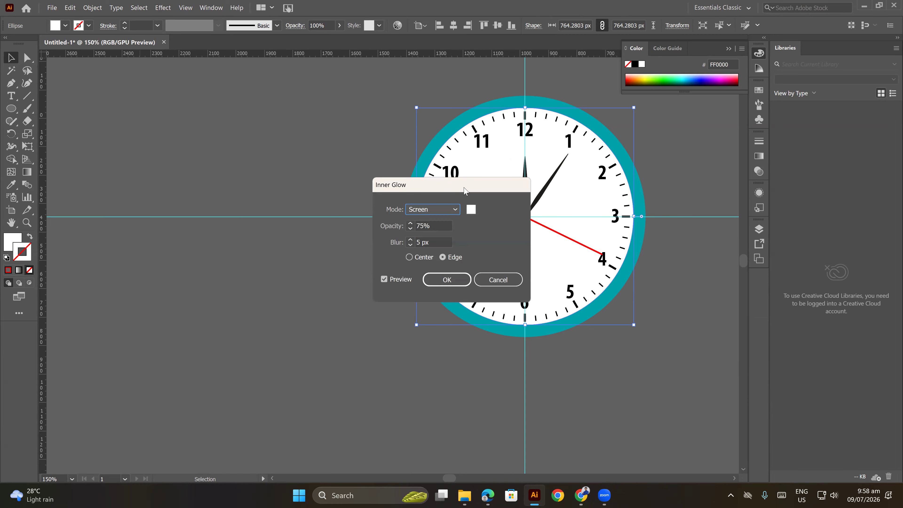
pyautogui.moveTo(465, 191); pyautogui.dragTo(252, 137)
pyautogui.click(260, 155)
pyautogui.click(148, 243)
pyautogui.moveTo(142, 250); pyautogui.dragTo(134, 251)
pyautogui.click(371, 115)
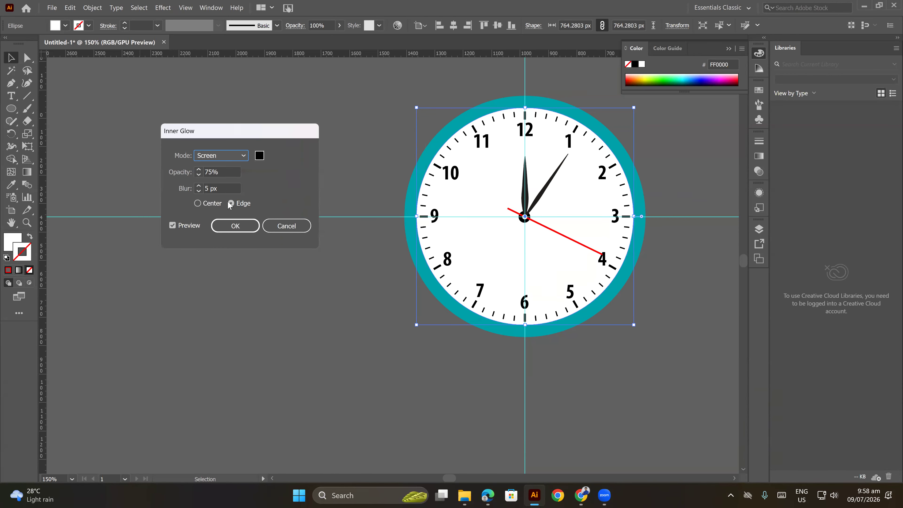
# Set the inner glow to spread from the centre with a 12 px blur, and refresh its preview
pyautogui.click(213, 203)
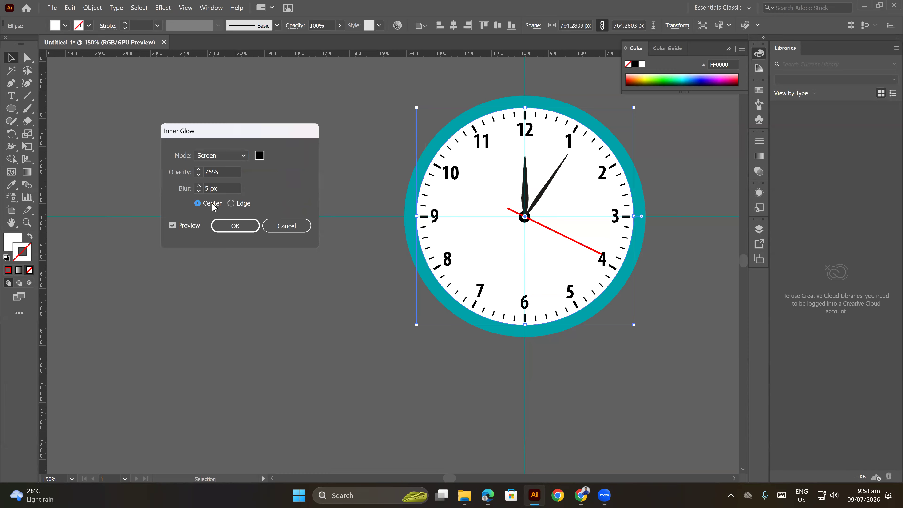
pyautogui.click(216, 188)
pyautogui.press('Up')
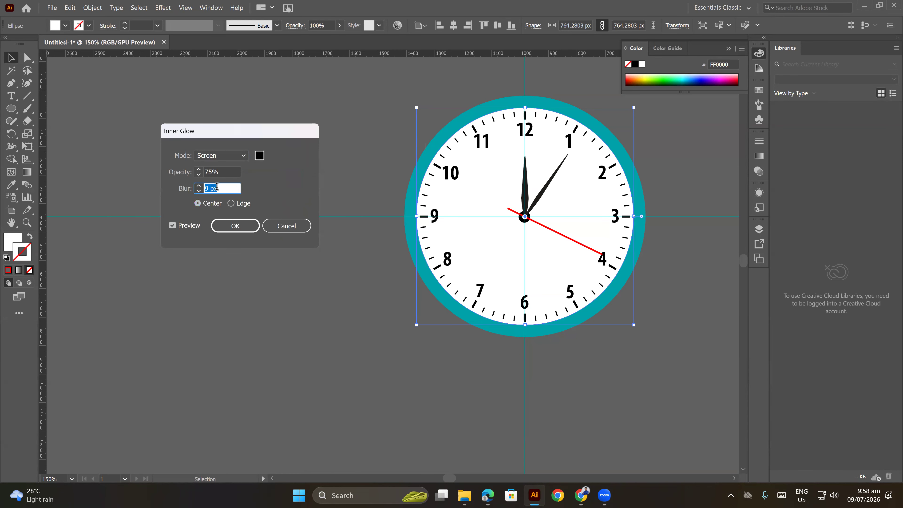
pyautogui.press('Up')
pyautogui.press('Up')
pyautogui.press('Up')
pyautogui.press('Up')
pyautogui.click(192, 225)
pyautogui.click(190, 225)
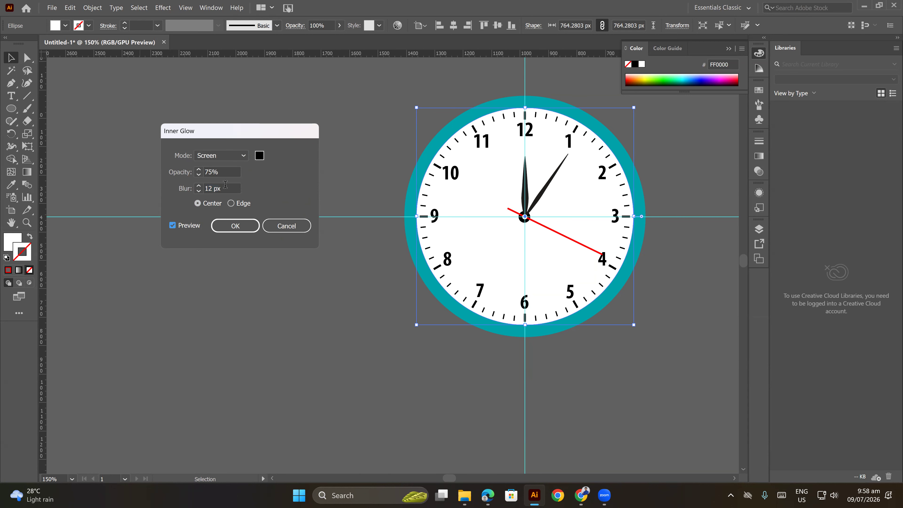
# Set the inner glow's blend mode to Normal and its colour to white, FFFFFF
pyautogui.click(245, 155)
pyautogui.click(227, 167)
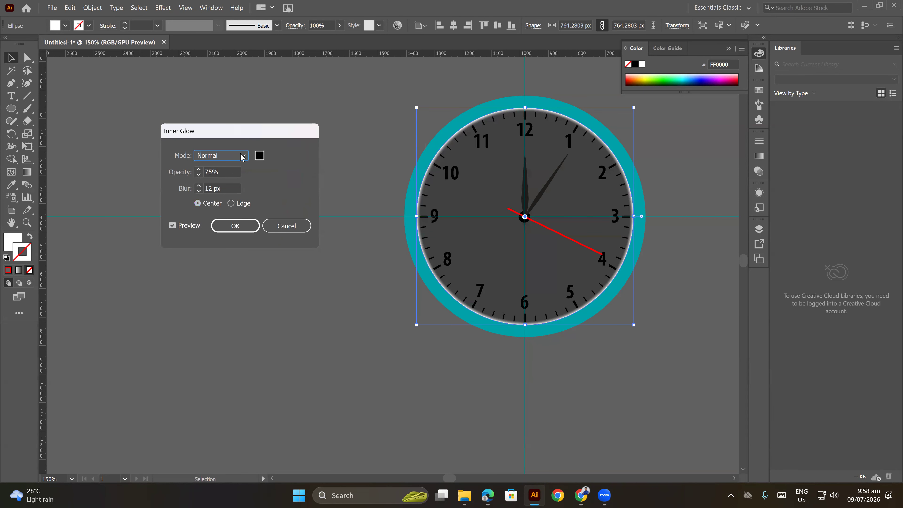
pyautogui.click(259, 155)
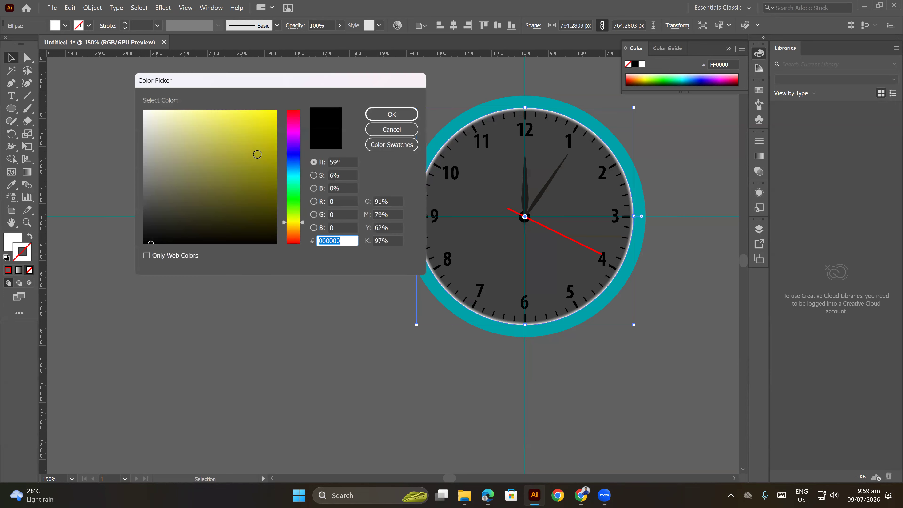
pyautogui.click(142, 110)
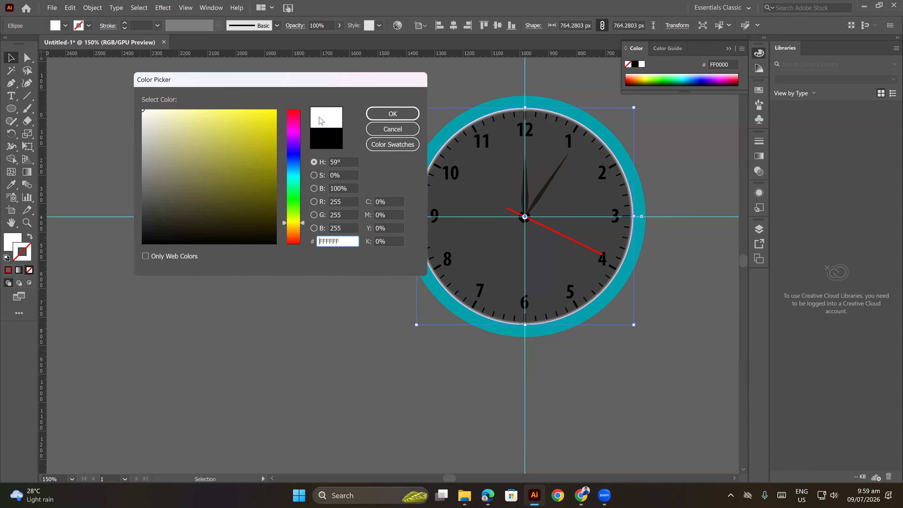
pyautogui.click(378, 119)
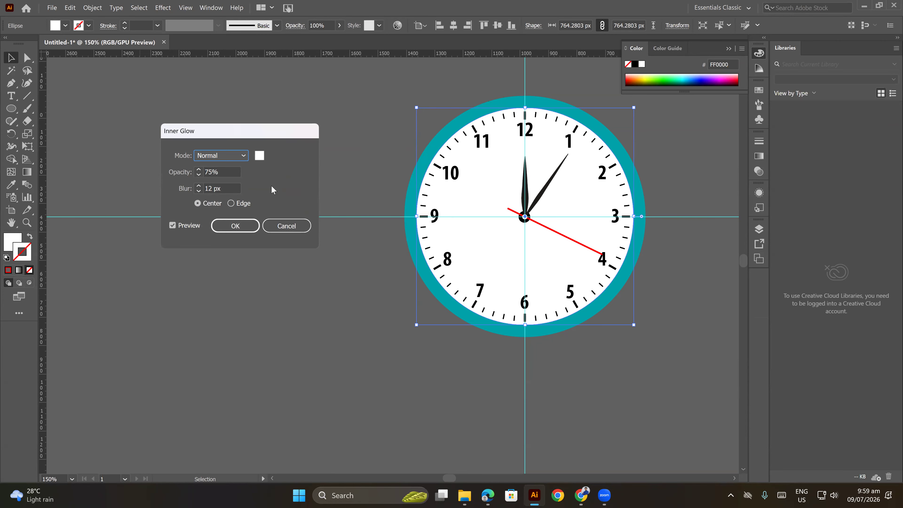
# Make the inner glow start from the edge and set its colour to black, 000000
pyautogui.click(231, 203)
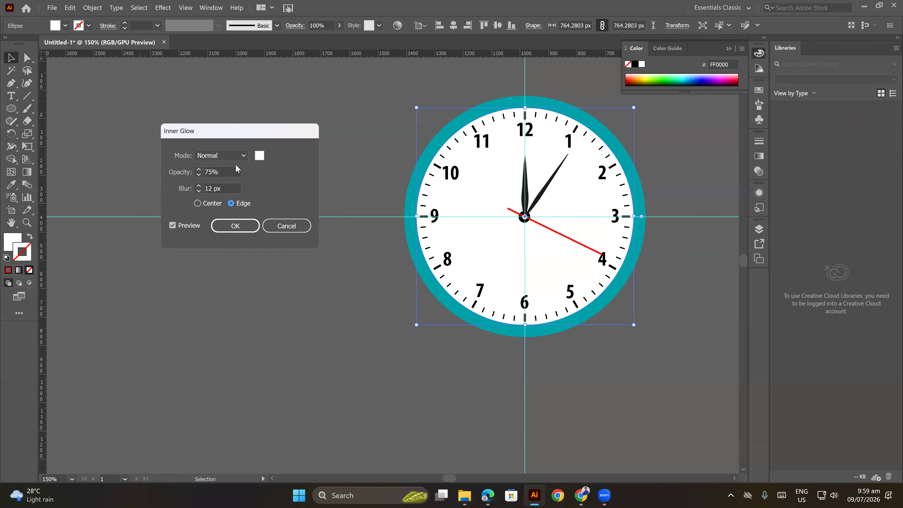
pyautogui.click(260, 156)
pyautogui.click(177, 242)
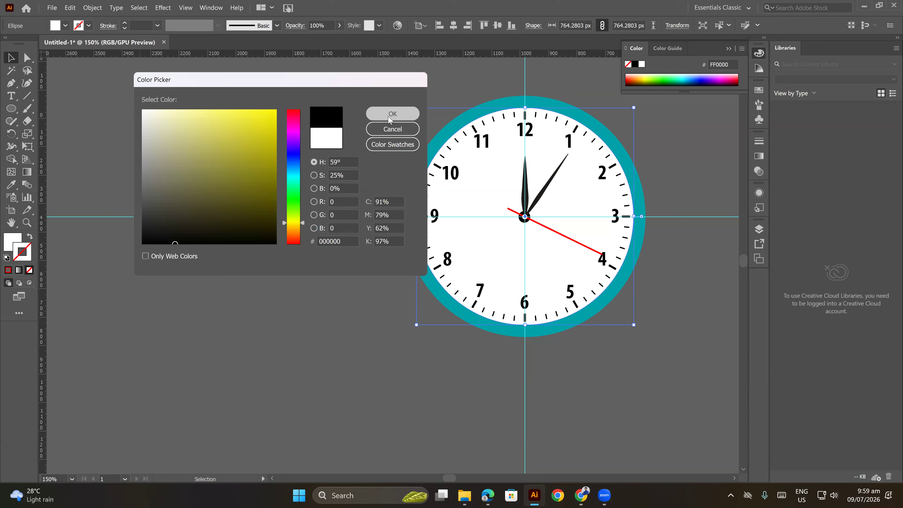
pyautogui.click(393, 114)
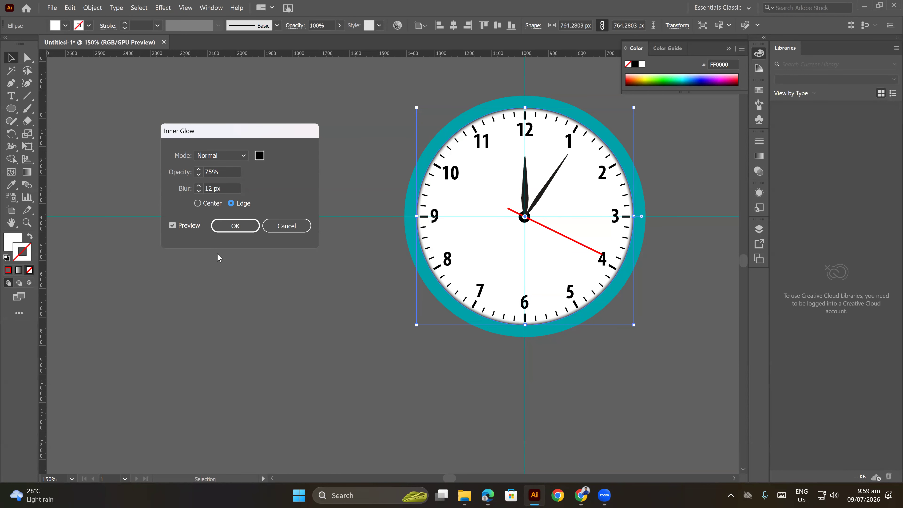
# Lower the inner glow's opacity to 50%, apply the effect to the dial, and clear the selection
pyautogui.click(221, 171)
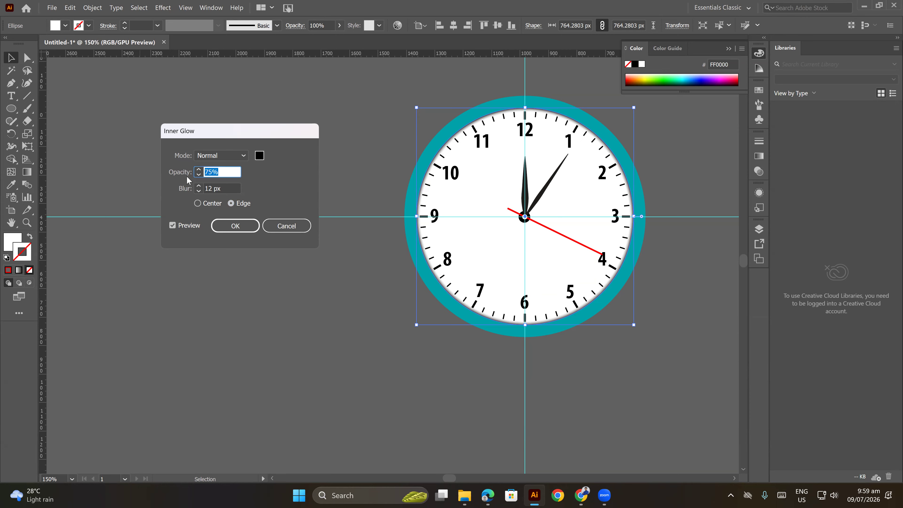
pyautogui.write('50')
pyautogui.click(223, 188)
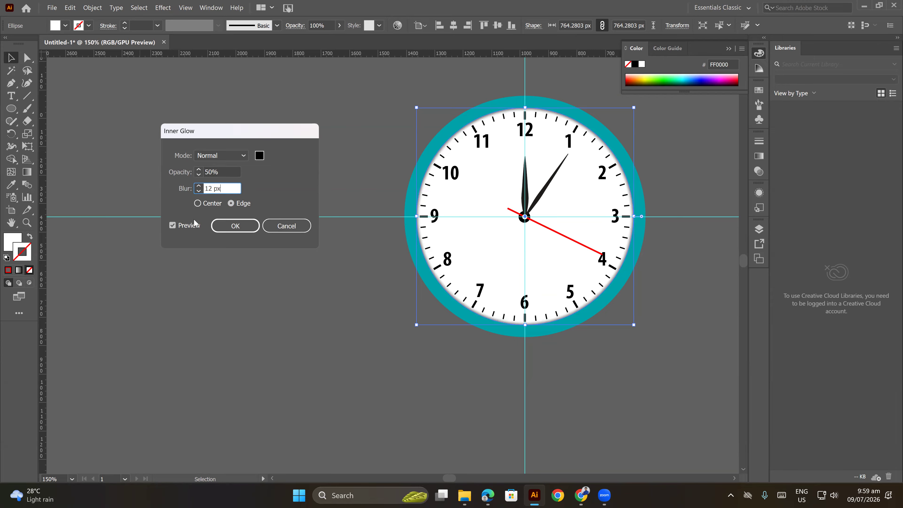
pyautogui.click(227, 221)
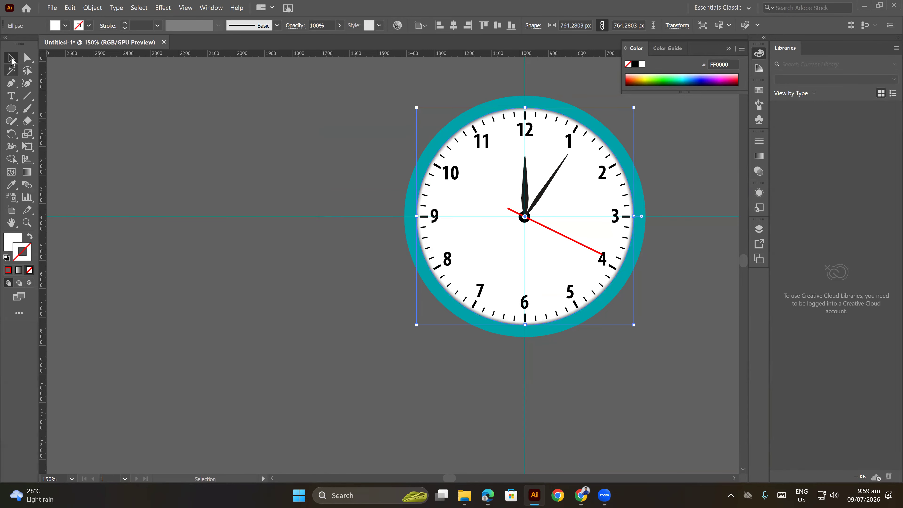
pyautogui.click(648, 240)
# Examine the inner glow along the dial's edge and the clock's overall look
pyautogui.scroll(1, 658, 225)
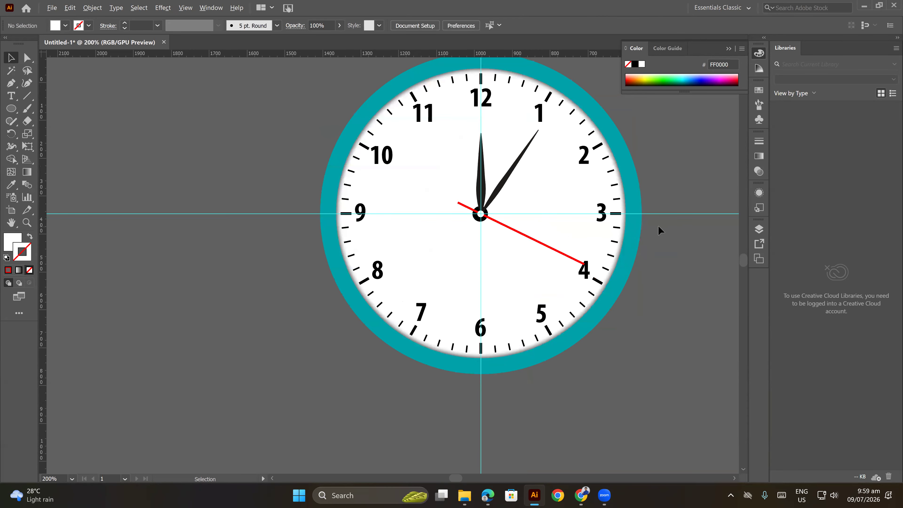
pyautogui.scroll(2, 665, 206)
pyautogui.scroll(1, 605, 196)
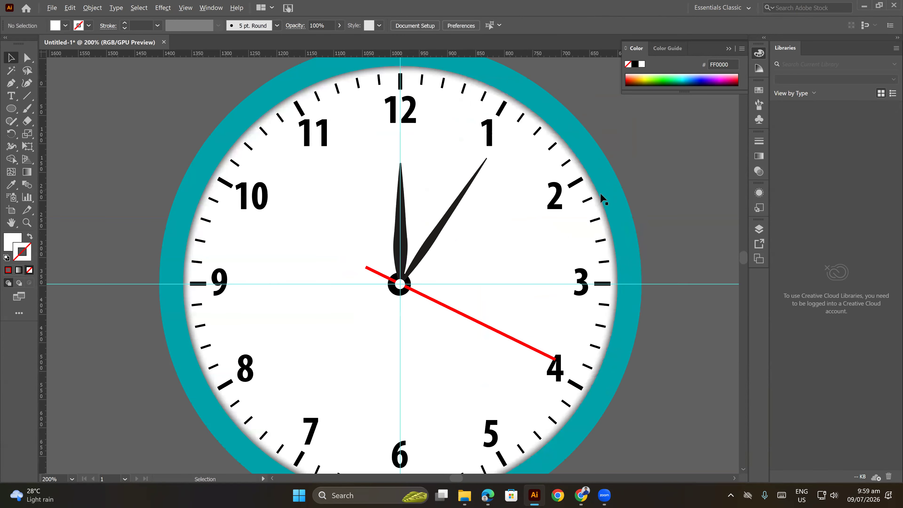
pyautogui.scroll(1, 600, 193)
pyautogui.scroll(-2, 561, 192)
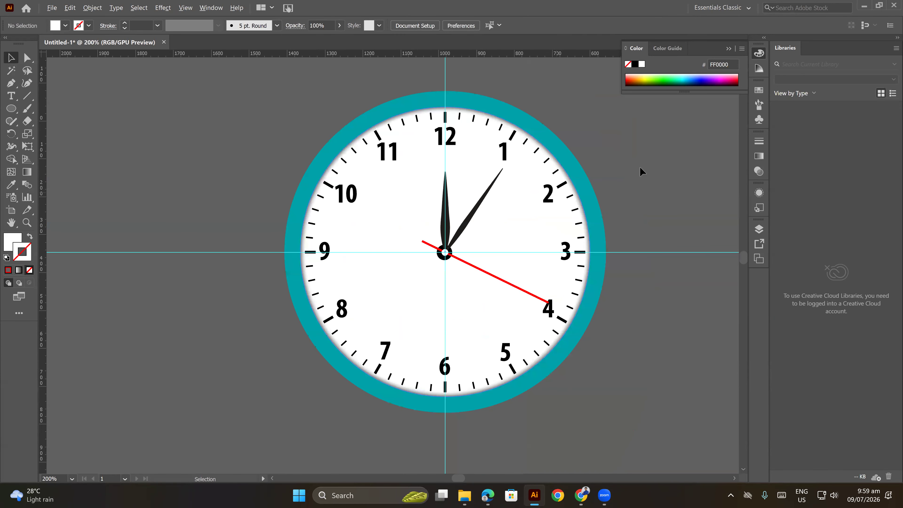
pyautogui.scroll(-1, 629, 186)
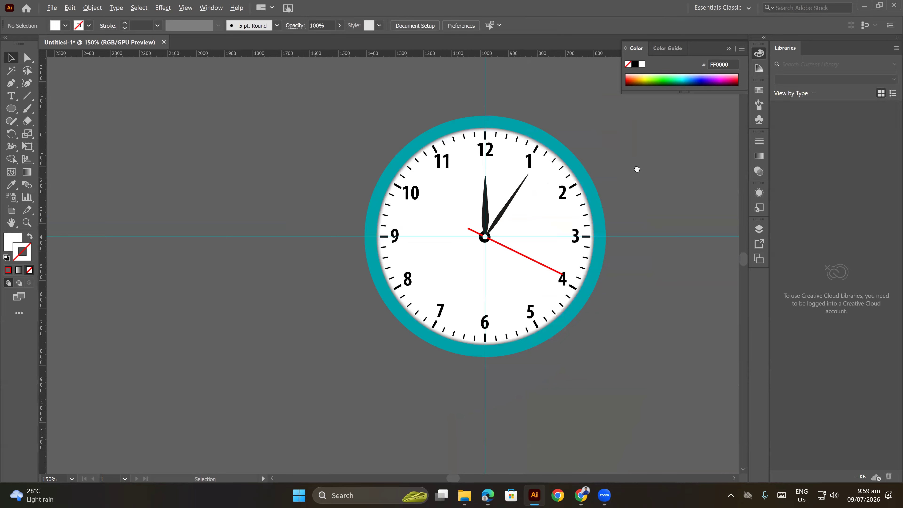
pyautogui.scroll(-1, 636, 169)
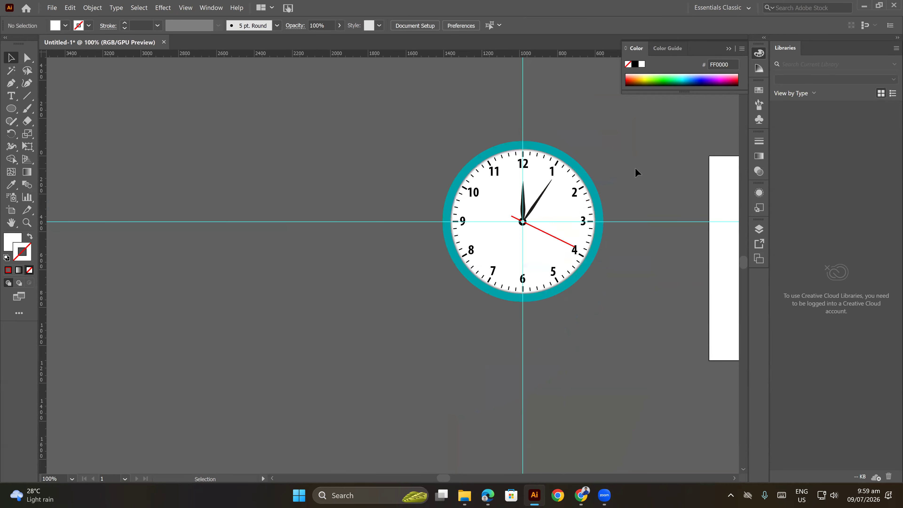
# Examine the clock's rim, second hand and minute hand, including the width profile options of the minute hand's stroke
pyautogui.scroll(1, 637, 170)
pyautogui.moveTo(307, 103); pyautogui.dragTo(568, 360)
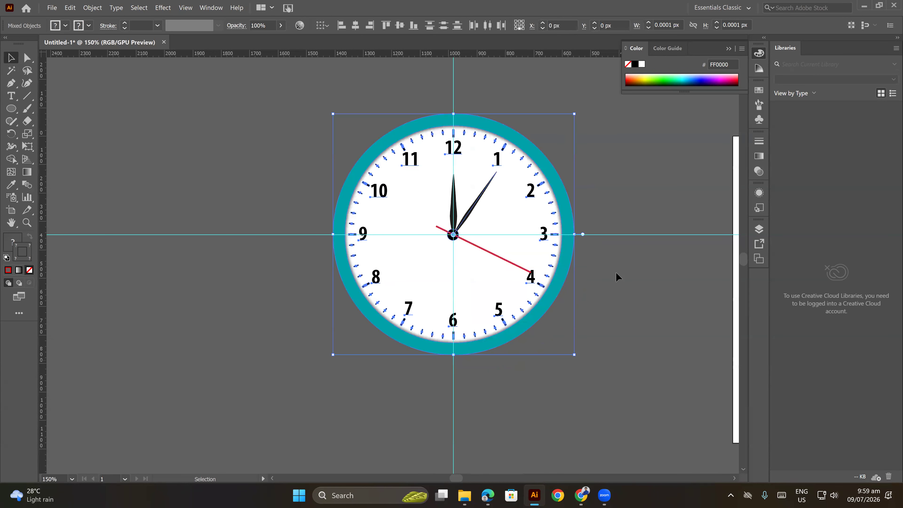
pyautogui.click(563, 253)
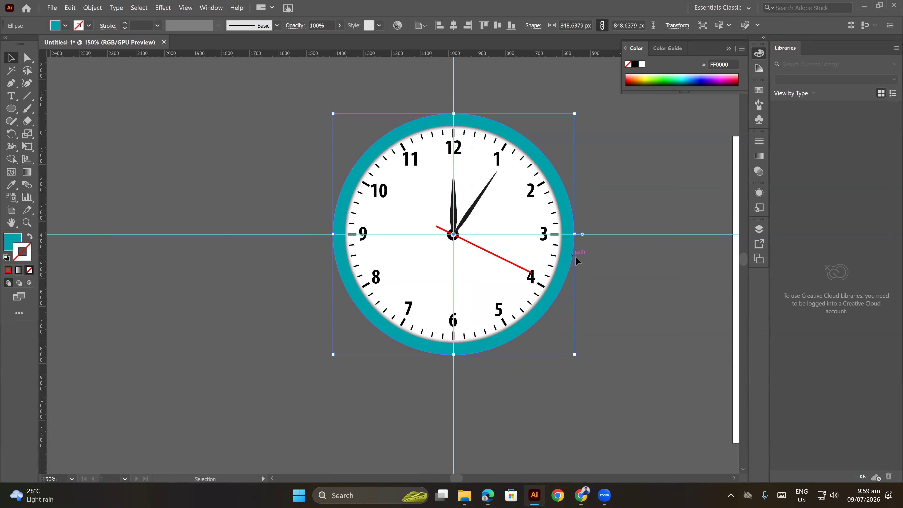
pyautogui.click(576, 257)
pyautogui.click(564, 263)
pyautogui.click(595, 205)
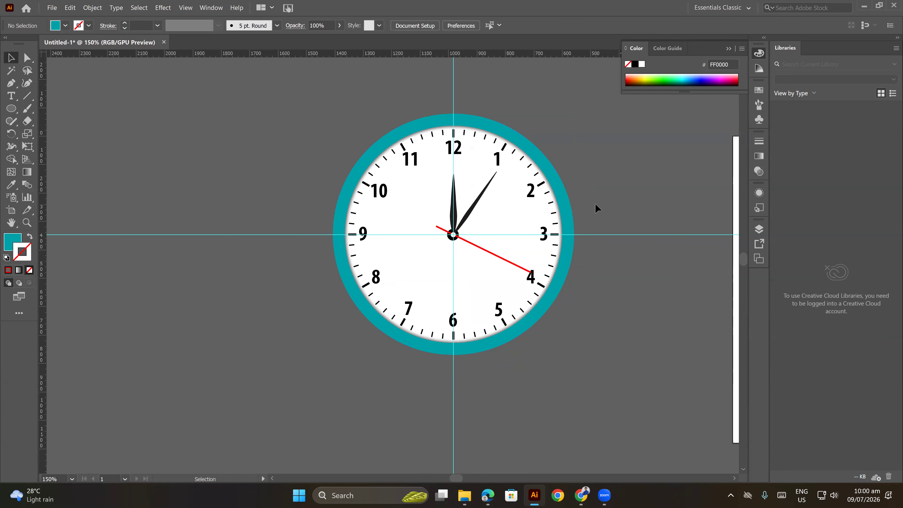
pyautogui.click(523, 272)
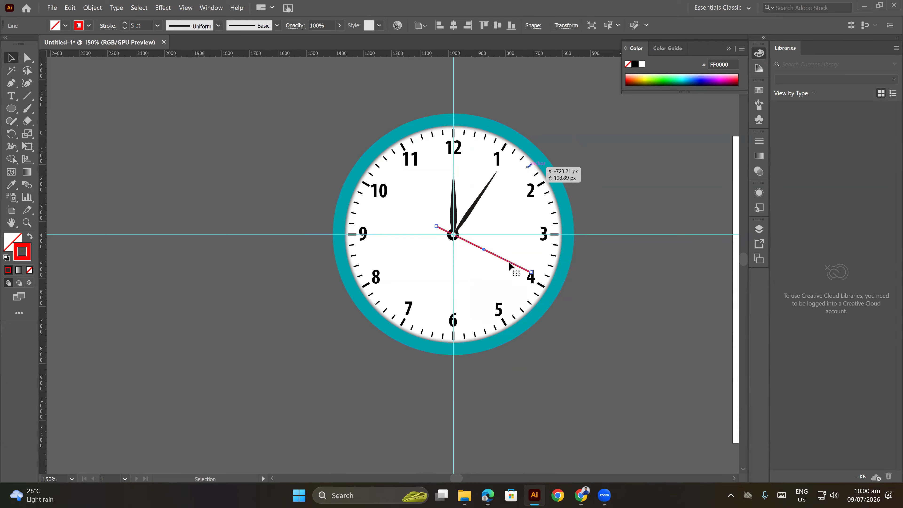
pyautogui.click(469, 213)
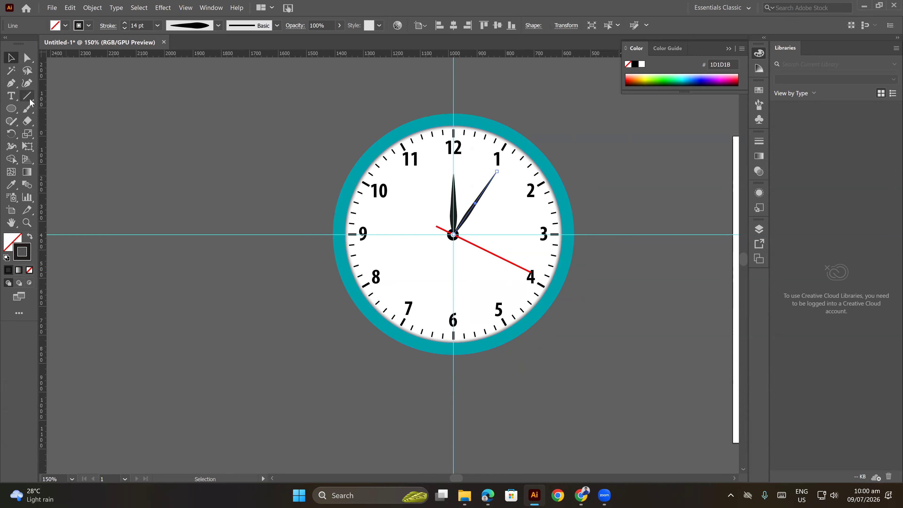
pyautogui.click(217, 26)
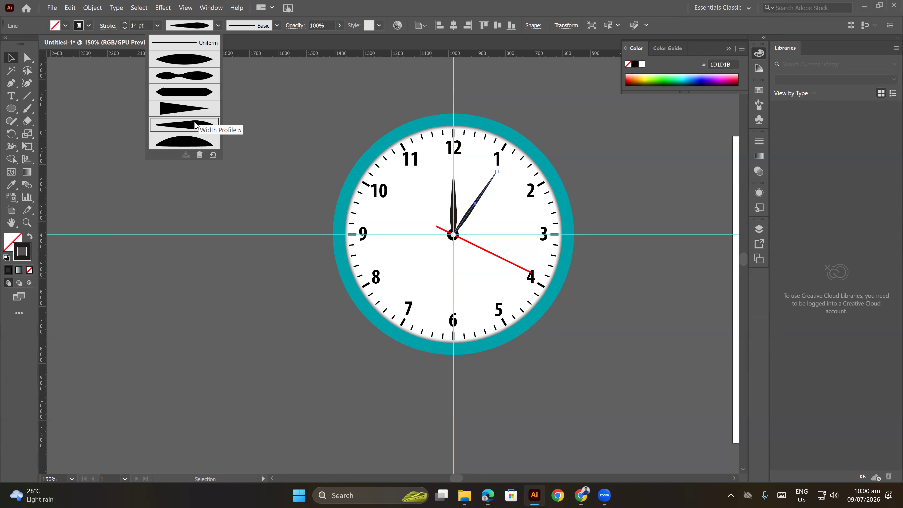
pyautogui.click(285, 104)
pyautogui.click(621, 171)
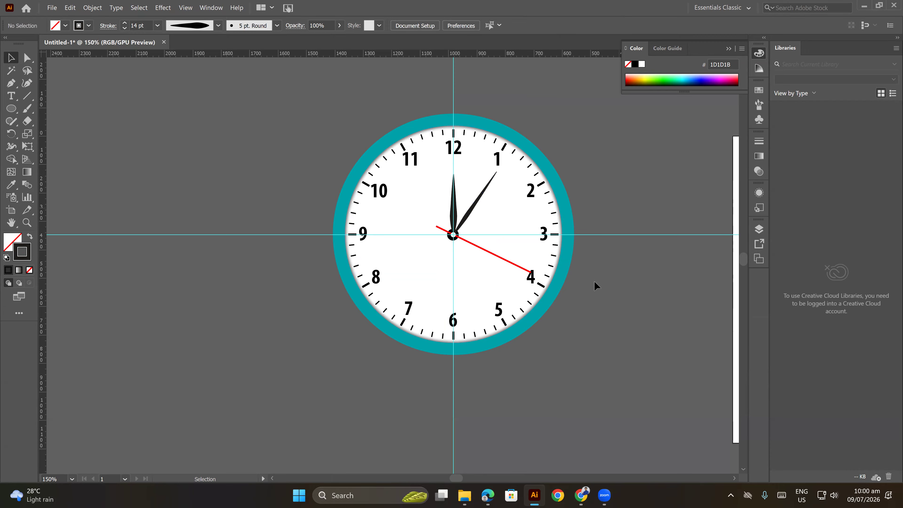
# Duplicate the teal rim circle in place and scale the copy down around its centre to about 804 px
pyautogui.click(551, 284)
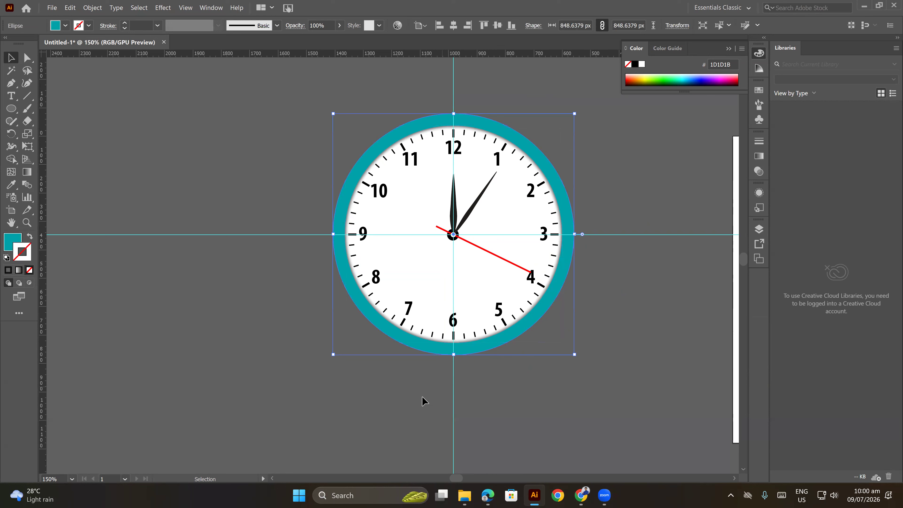
pyautogui.click(569, 307)
pyautogui.click(556, 294)
pyautogui.click(592, 269)
pyautogui.click(564, 275)
pyautogui.click(538, 321)
pyautogui.click(534, 313)
pyautogui.press('a')
pyautogui.press('v')
pyautogui.moveTo(574, 234); pyautogui.dragTo(569, 244)
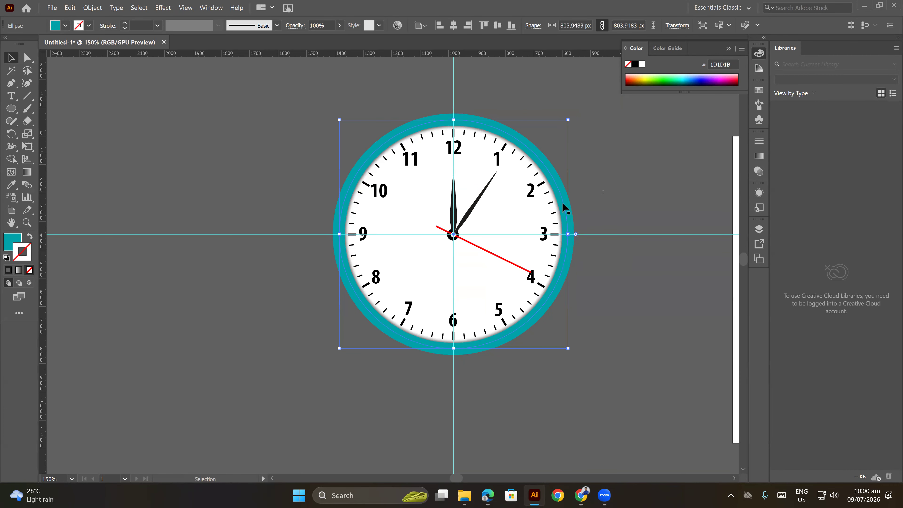
# Fill the smaller rim circle with the darker teal 007F7F and clear the selection
pyautogui.scroll(1, 562, 202)
pyautogui.click(564, 203)
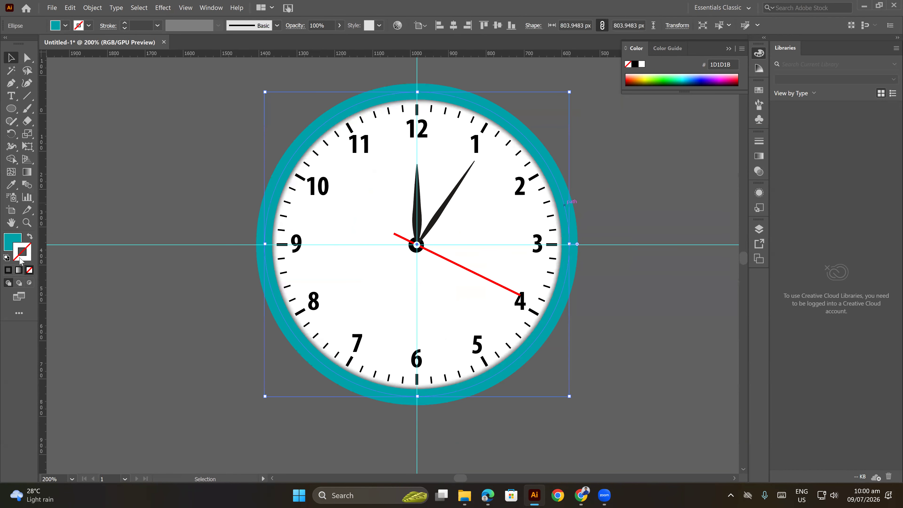
pyautogui.doubleClick(13, 243)
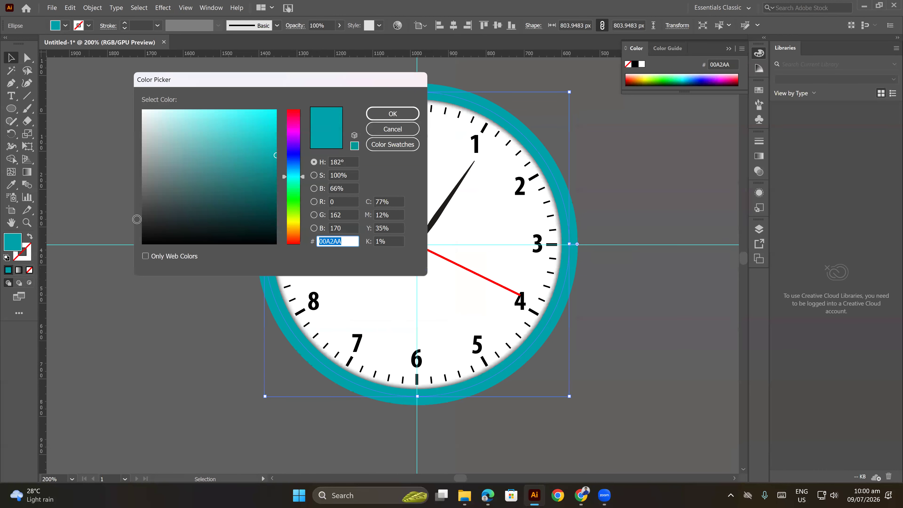
pyautogui.moveTo(143, 218); pyautogui.dragTo(130, 202)
pyautogui.moveTo(215, 171)
pyautogui.mouseDown()
pyautogui.moveTo(238, 139)
pyautogui.moveTo(275, 177)
pyautogui.mouseUp()
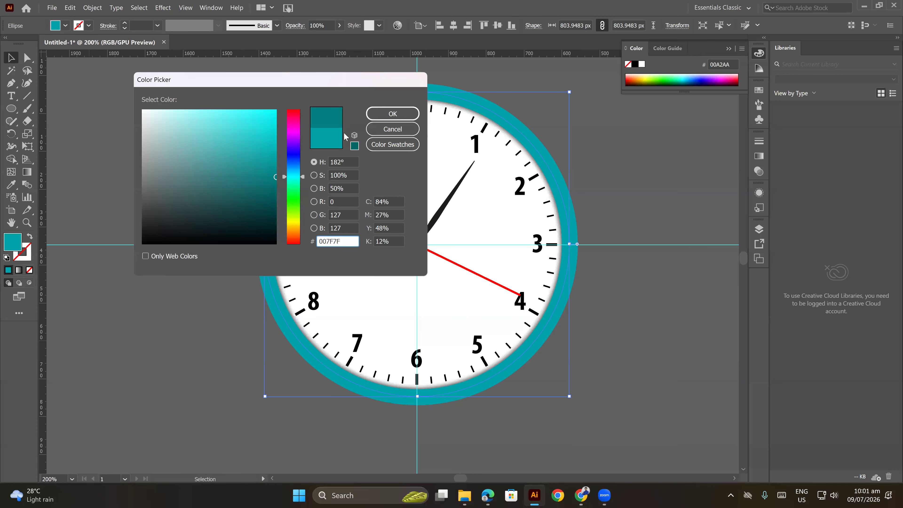
pyautogui.click(391, 114)
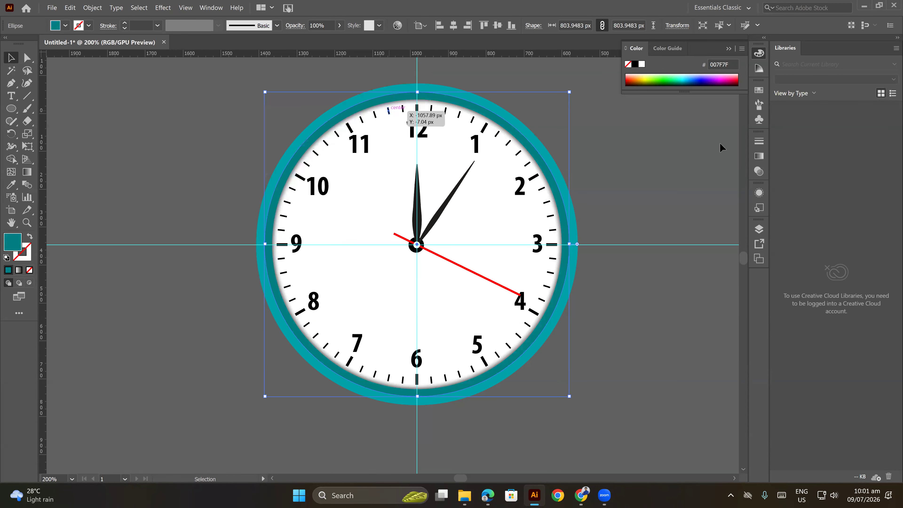
pyautogui.click(685, 167)
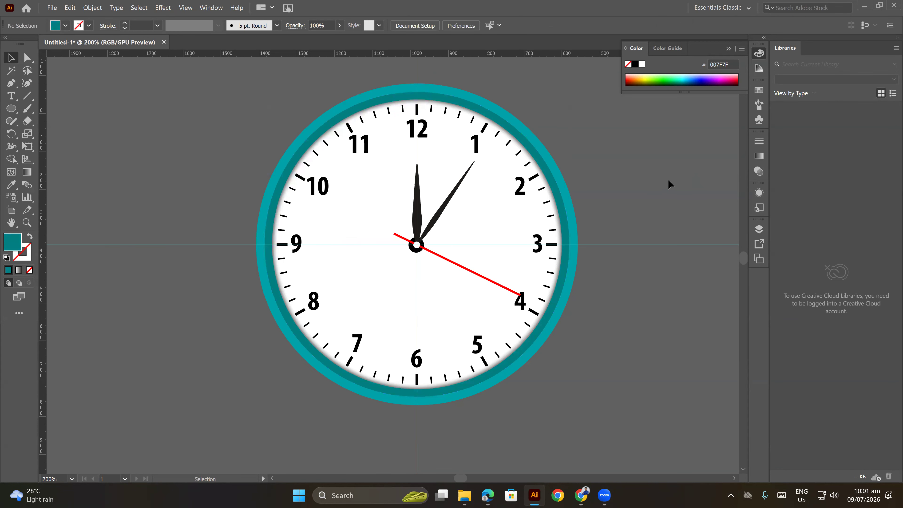
# Examine the finished clock with its two-tone rim at different zoom levels
pyautogui.scroll(-4, 661, 184)
pyautogui.scroll(2, 661, 186)
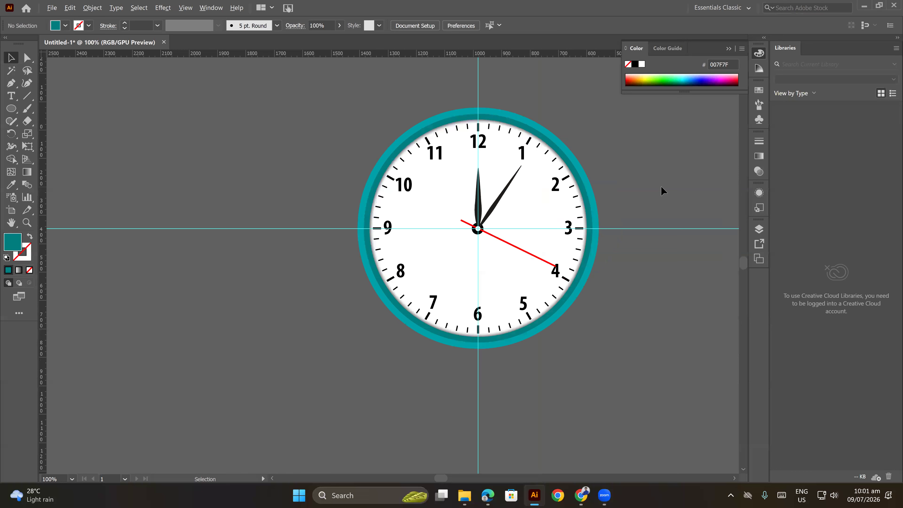
pyautogui.scroll(-2, 657, 188)
pyautogui.scroll(3, 619, 192)
pyautogui.moveTo(651, 177); pyautogui.dragTo(625, 168)
pyautogui.scroll(-1, 605, 174)
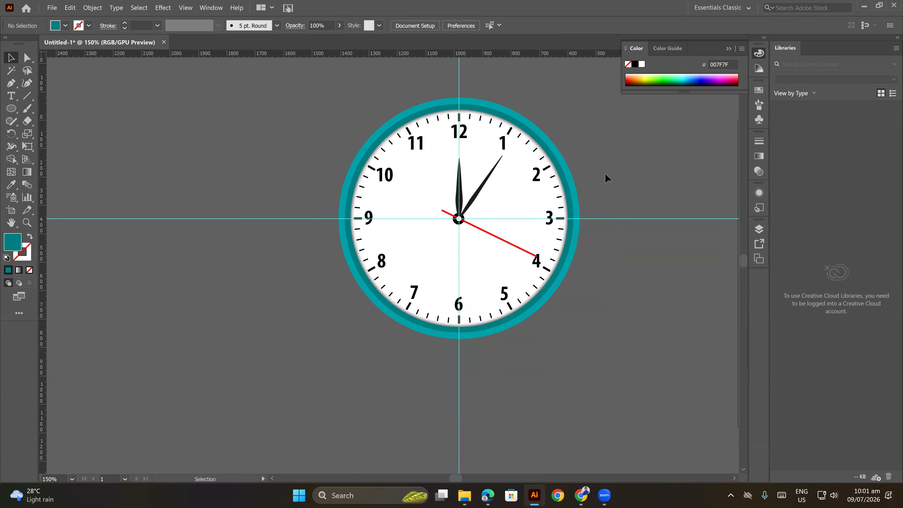
pyautogui.click(575, 179)
pyautogui.click(603, 187)
pyautogui.scroll(-1, 594, 174)
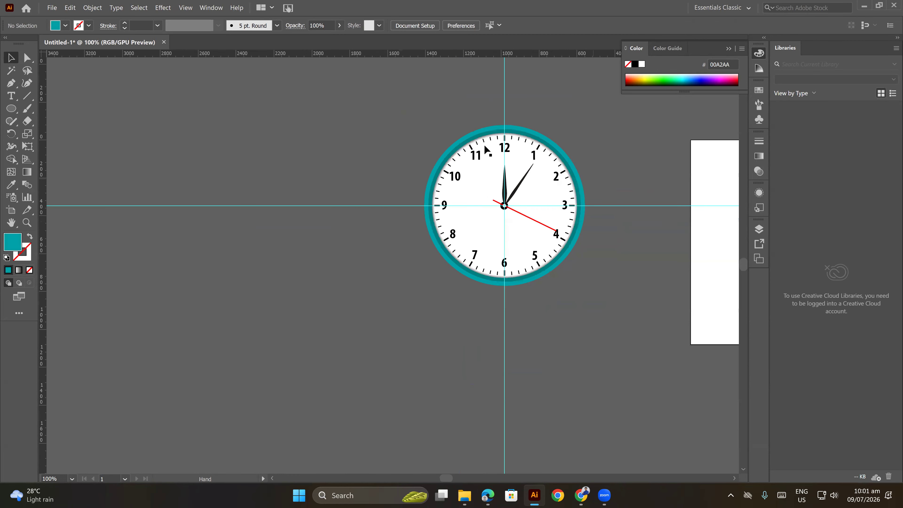
pyautogui.hotkey('ctrl', 'a')
pyautogui.click(610, 299)
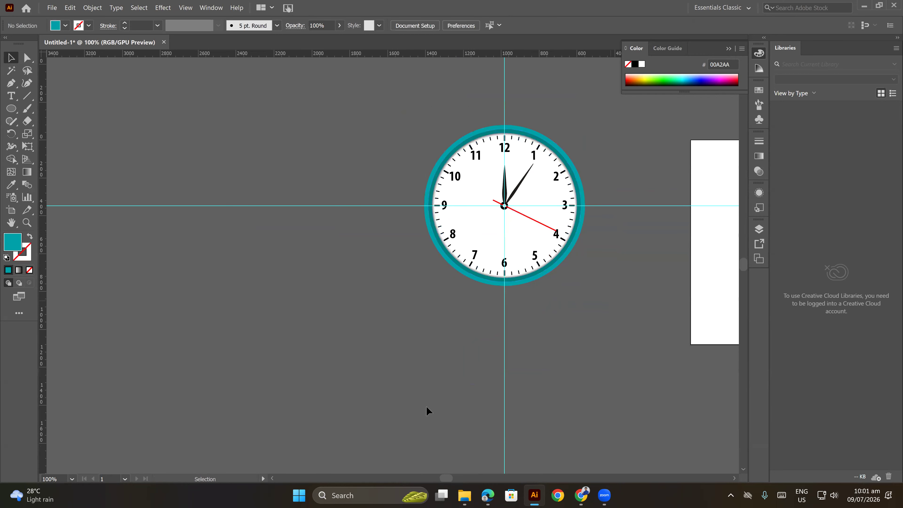
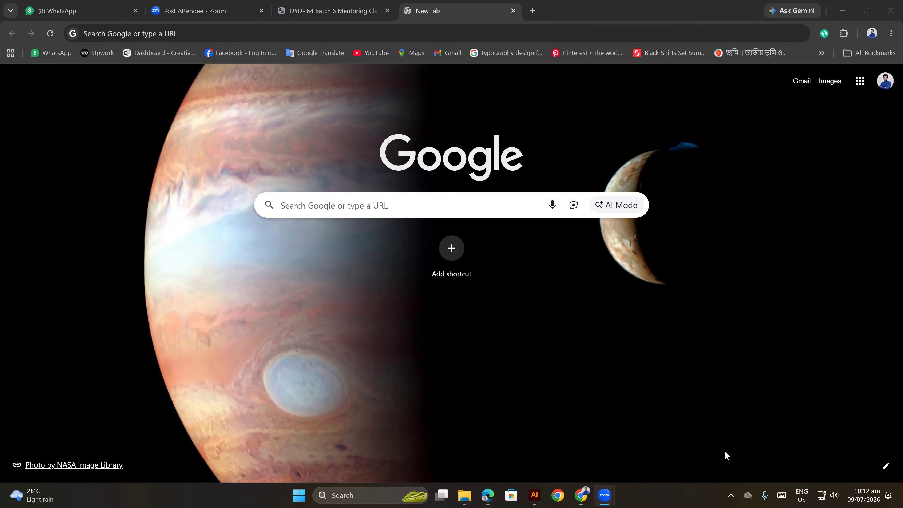
# Switch to Chrome and search Google Images for "vector logo"
pyautogui.click(581, 495)
pyautogui.click(494, 31)
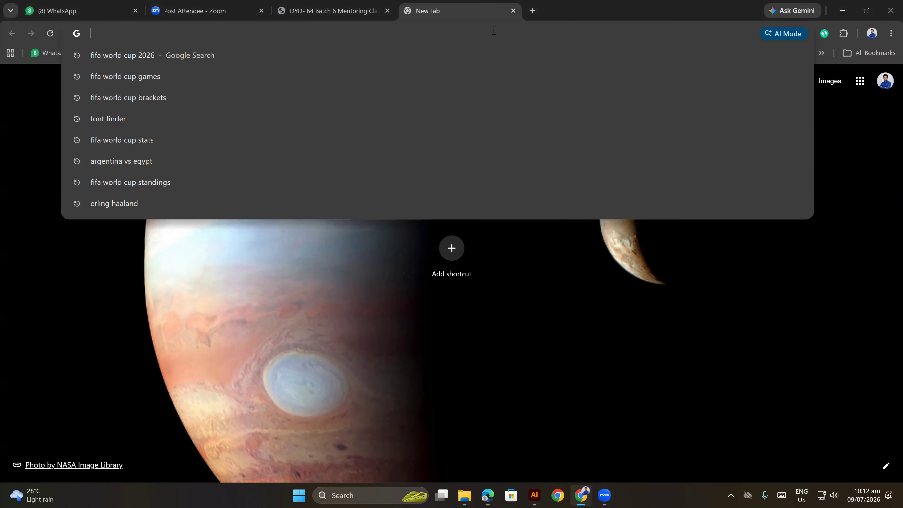
pyautogui.write('vector ')
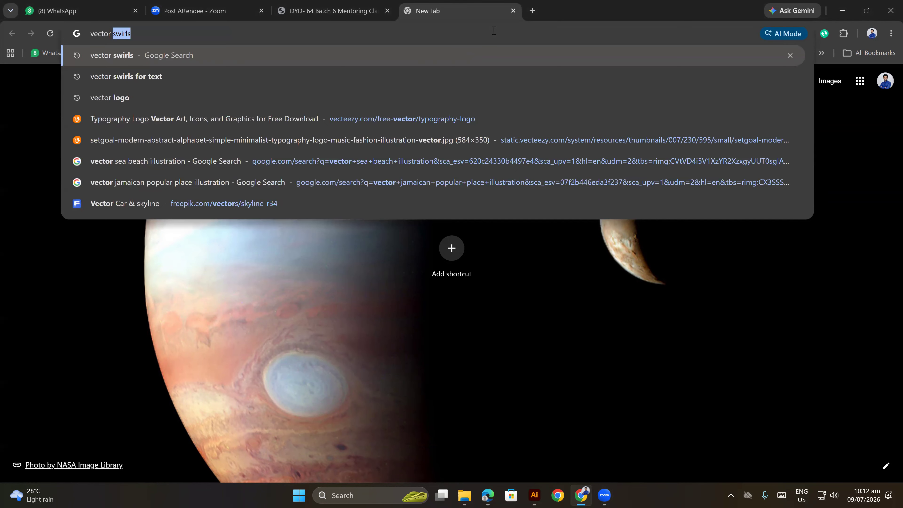
pyautogui.write('logo')
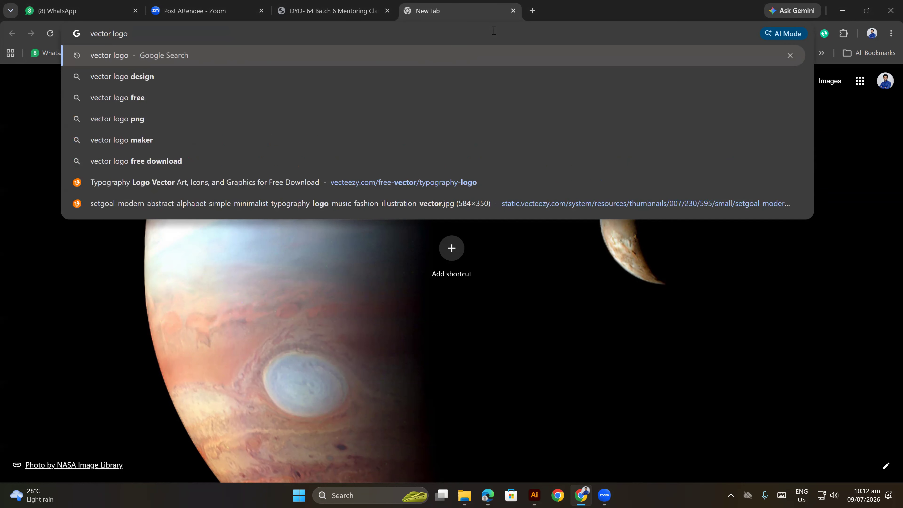
pyautogui.press('Return')
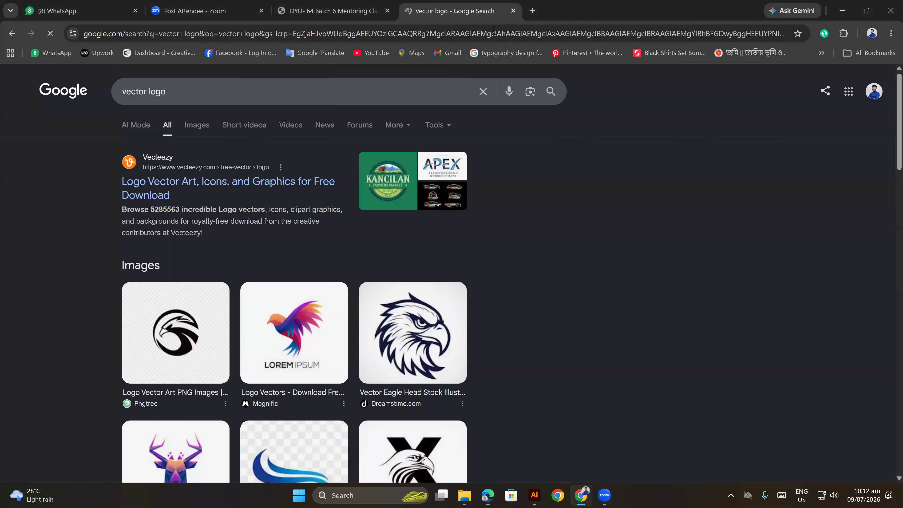
pyautogui.click(203, 126)
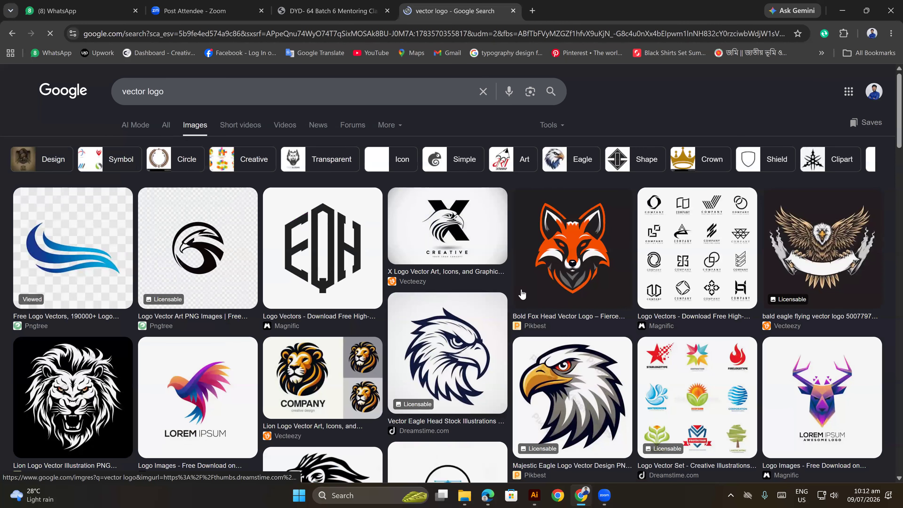
# Browse the logo images, preview the orange fox head logo and open its Pikbest source page
pyautogui.scroll(-5, 555, 285)
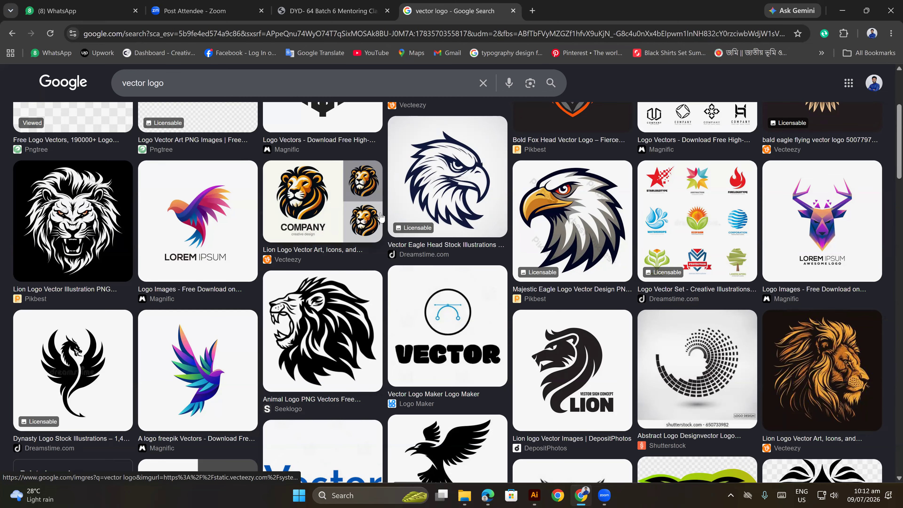
pyautogui.scroll(2, 380, 216)
pyautogui.scroll(2, 432, 313)
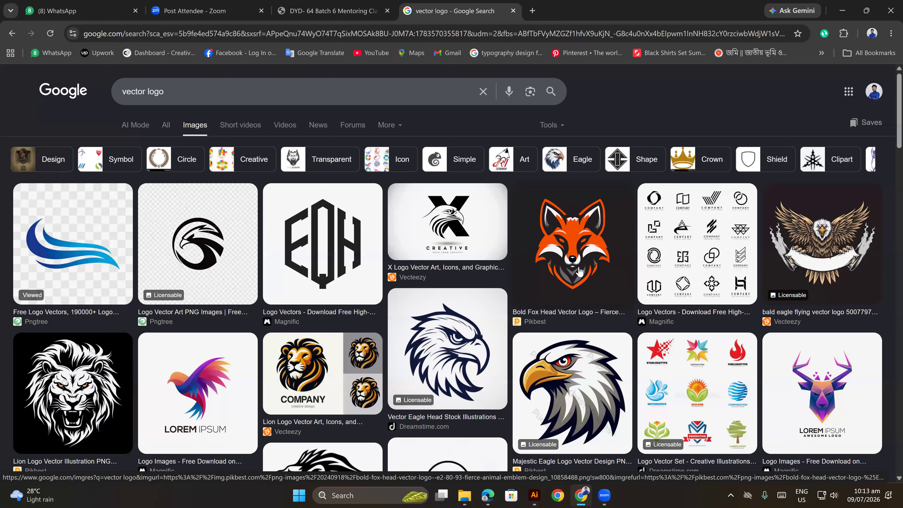
pyautogui.click(579, 271)
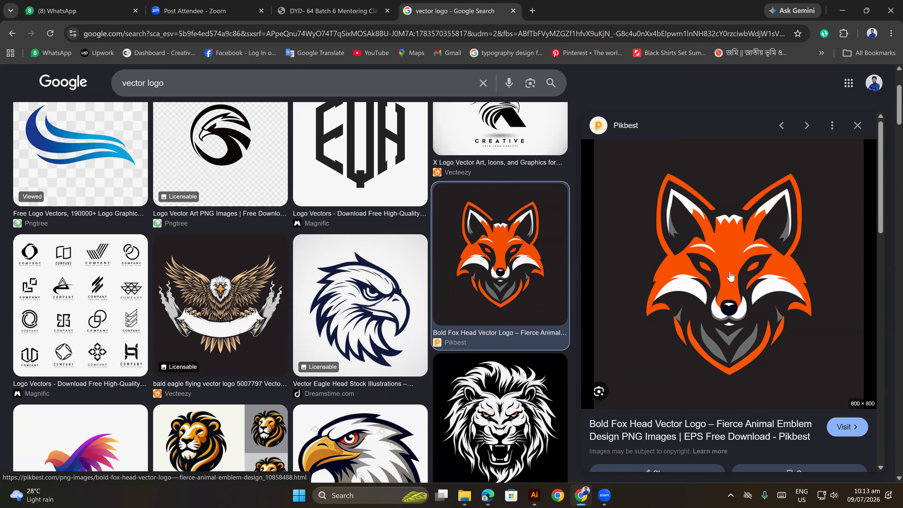
pyautogui.scroll(-2, 717, 309)
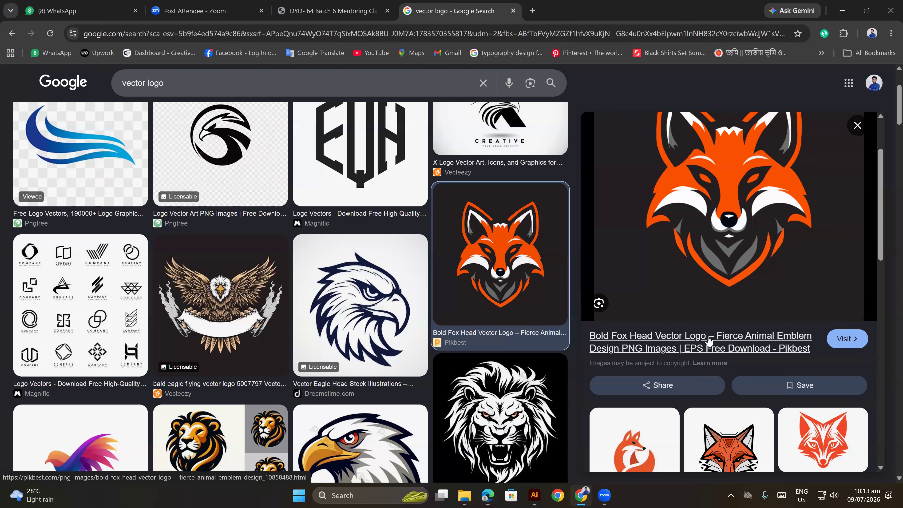
pyautogui.click(734, 338)
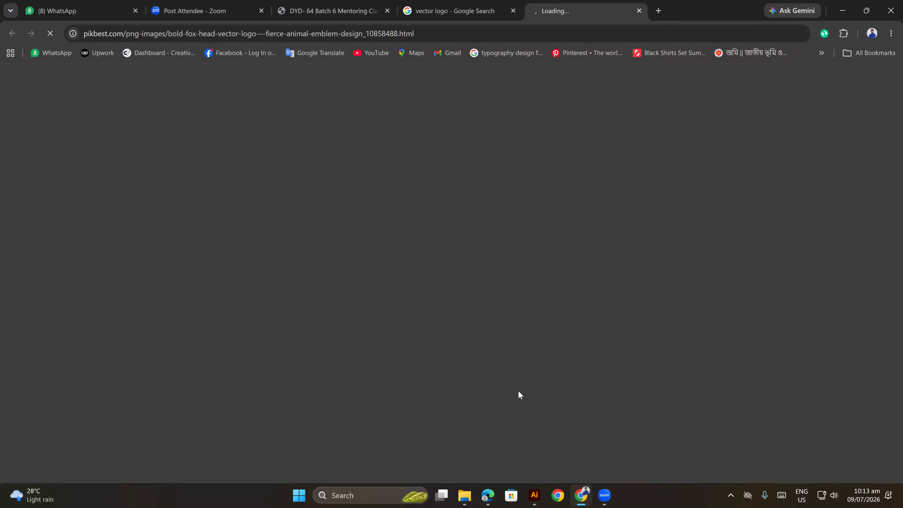
# Return to the image results, preview the navy eagle head logo and open its Dreamstime source page
pyautogui.click(458, 10)
pyautogui.click(364, 306)
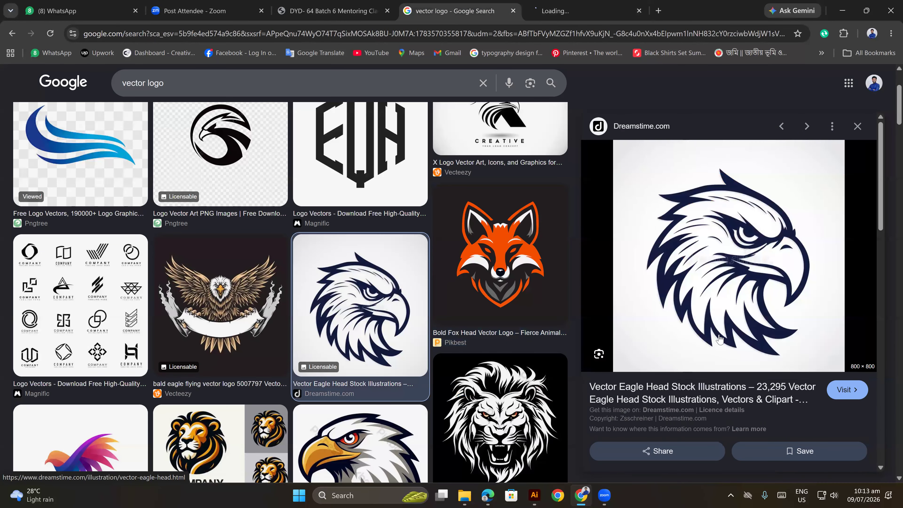
pyautogui.click(703, 391)
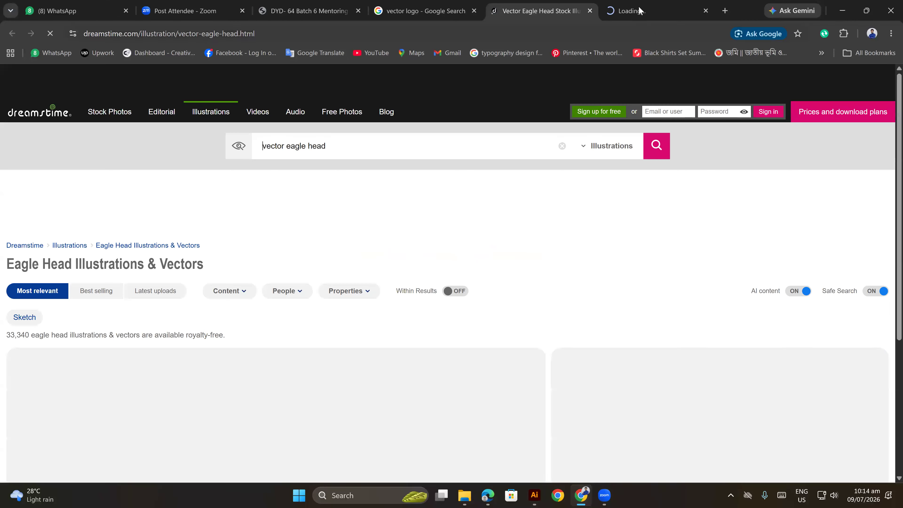
# View the Pikbest fox logo page, then browse Dreamstime's eagle head illustrations, dismissing the sign-up and free-trial pop-ups
pyautogui.click(656, 11)
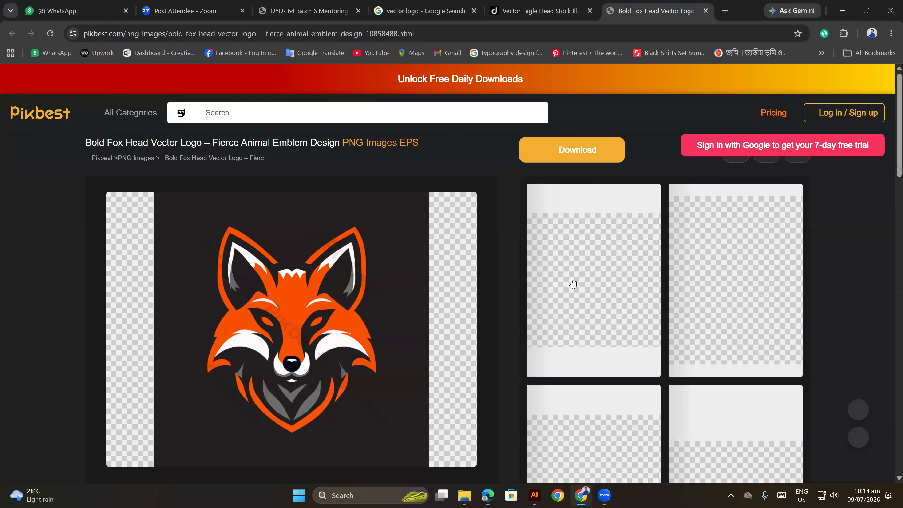
pyautogui.click(558, 8)
pyautogui.scroll(-2, 478, 313)
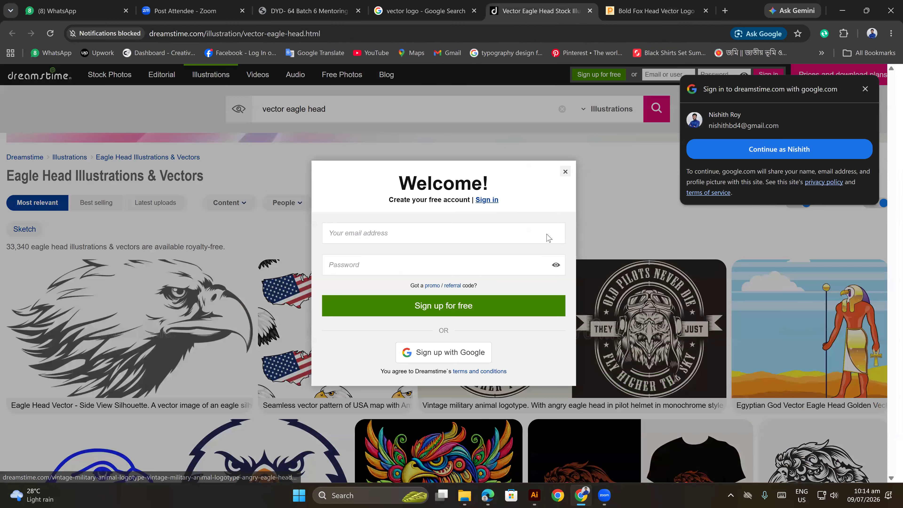
pyautogui.click(565, 172)
pyautogui.scroll(-2, 574, 257)
pyautogui.scroll(-1, 573, 257)
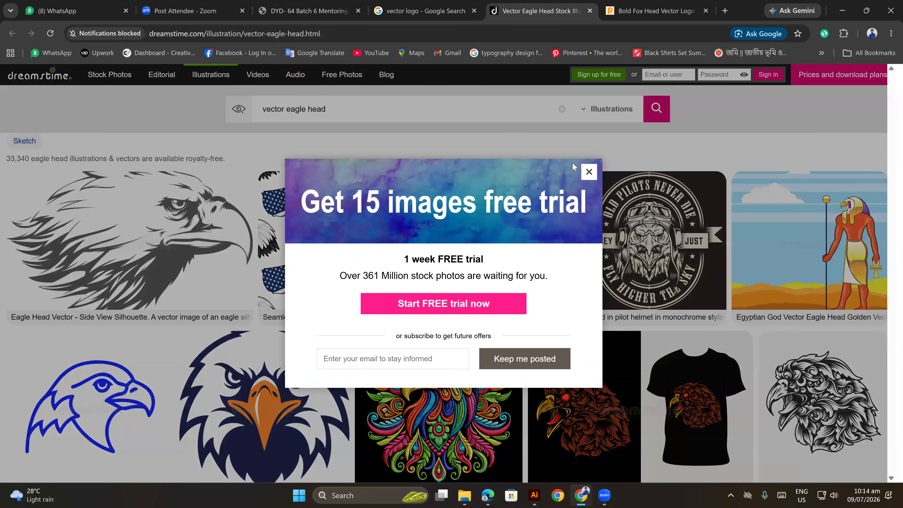
pyautogui.click(589, 172)
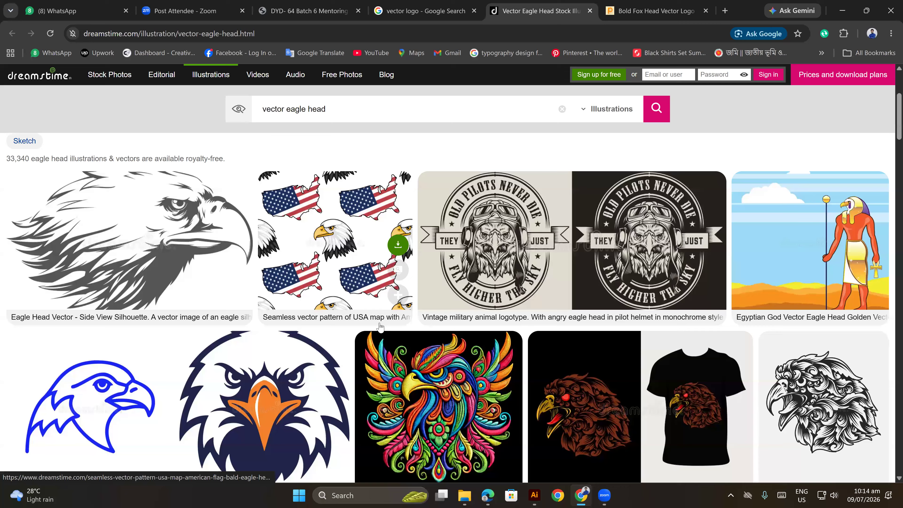
# Examine the first rows of Dreamstime's eagle head results, comparing the silhouette, line-art, mascot and ornamental vector styles
pyautogui.scroll(-4, 567, 372)
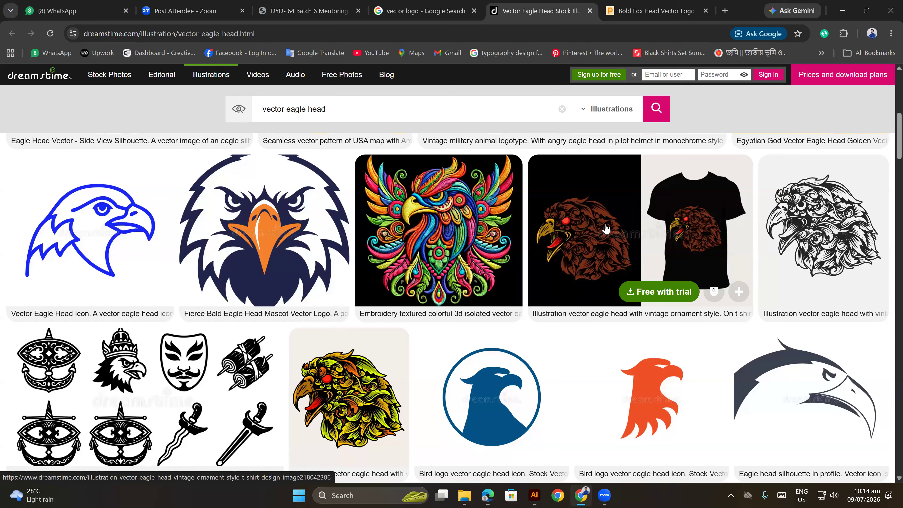
pyautogui.scroll(8, 606, 228)
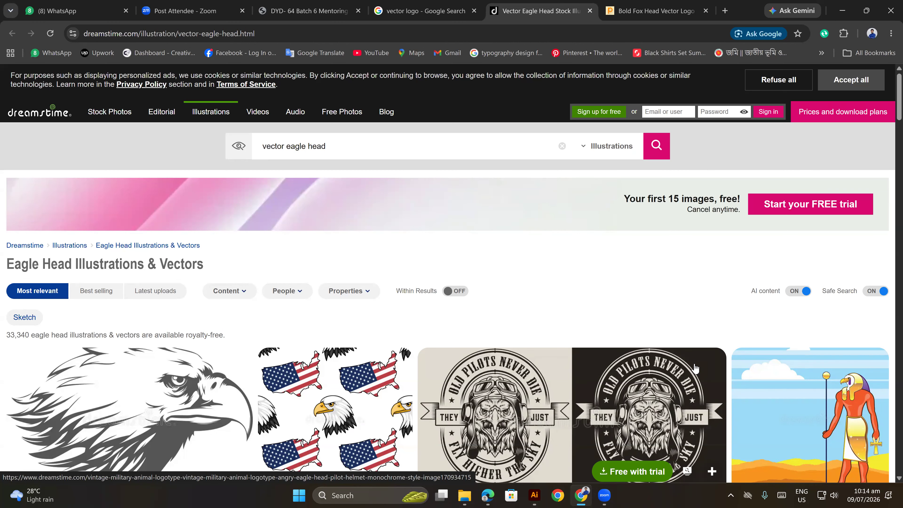
pyautogui.scroll(-7, 688, 340)
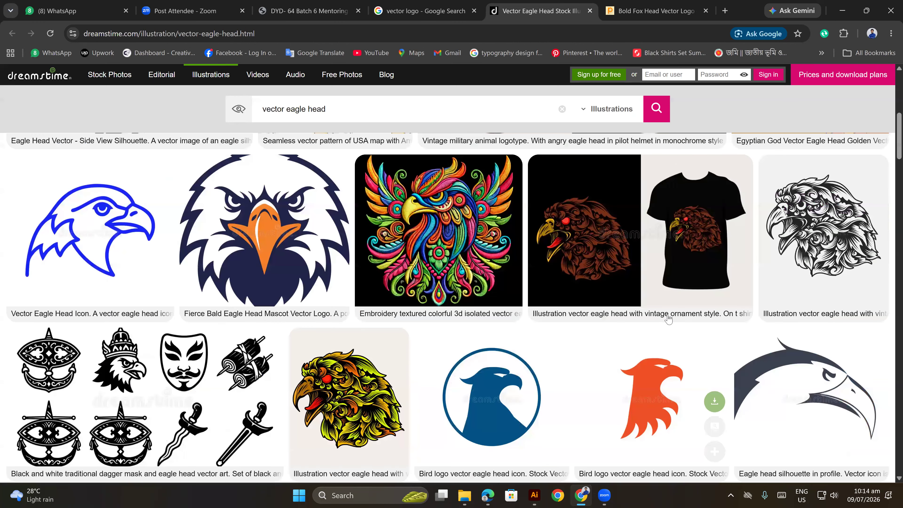
pyautogui.scroll(5, 619, 313)
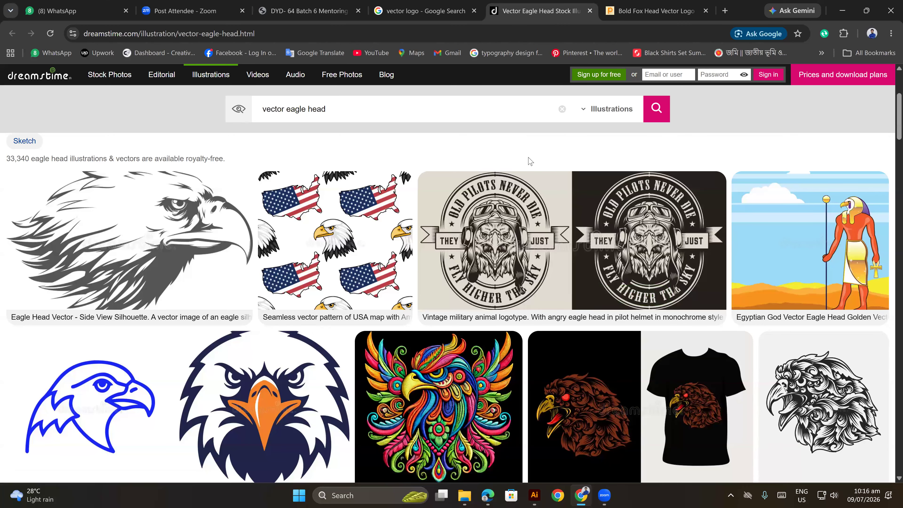
pyautogui.scroll(-3, 508, 199)
pyautogui.scroll(-3, 509, 199)
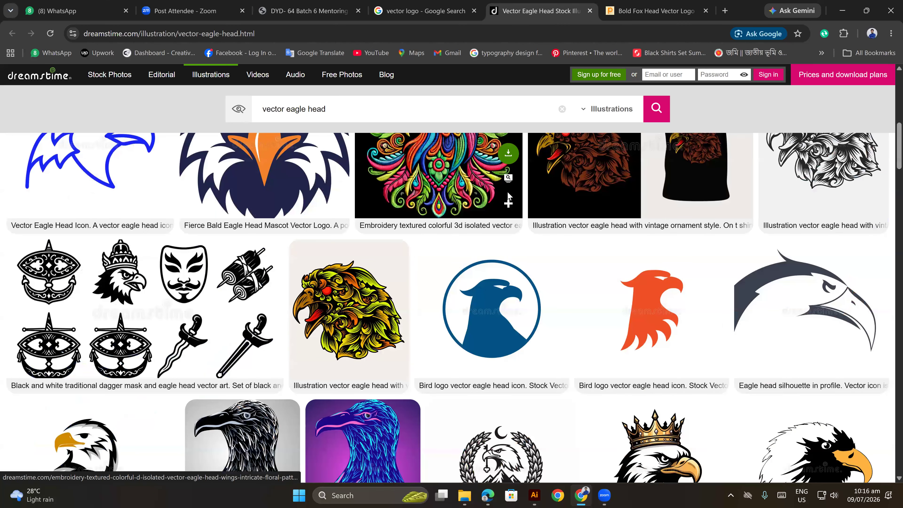
pyautogui.scroll(8, 459, 331)
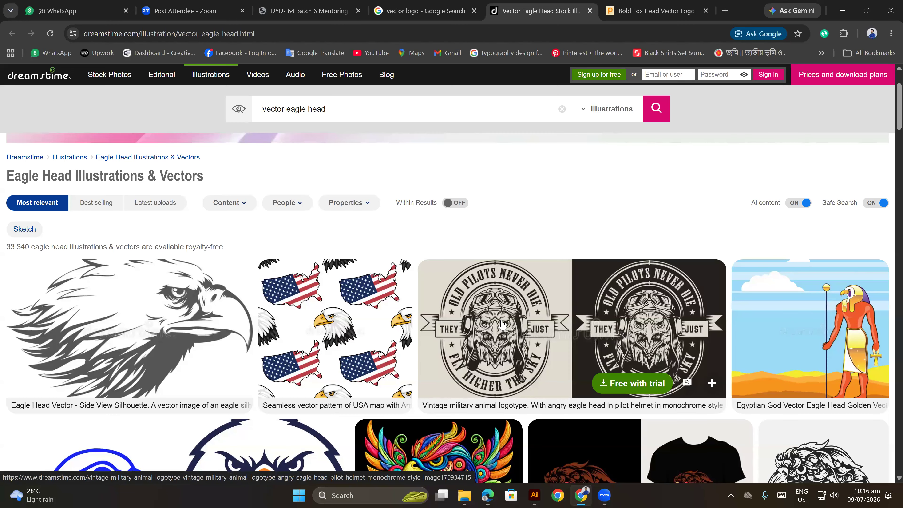
pyautogui.scroll(-2, 501, 320)
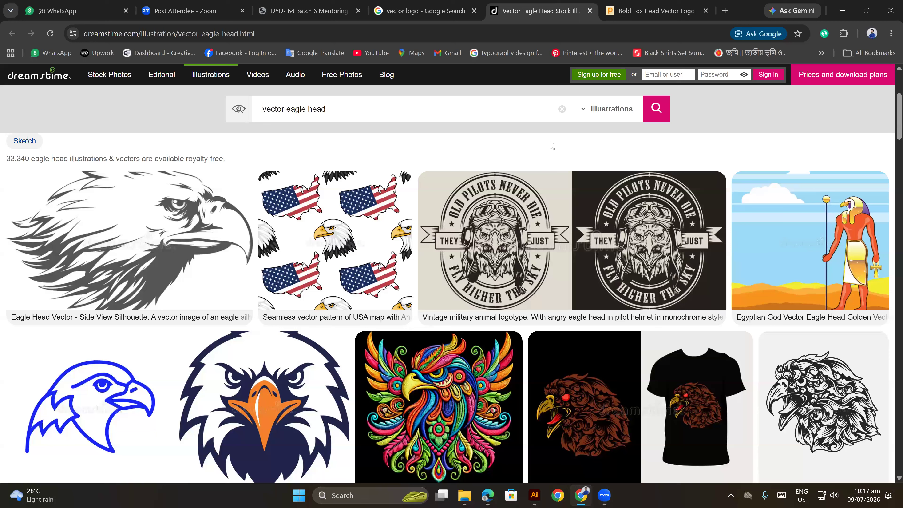
pyautogui.moveTo(536, 232)
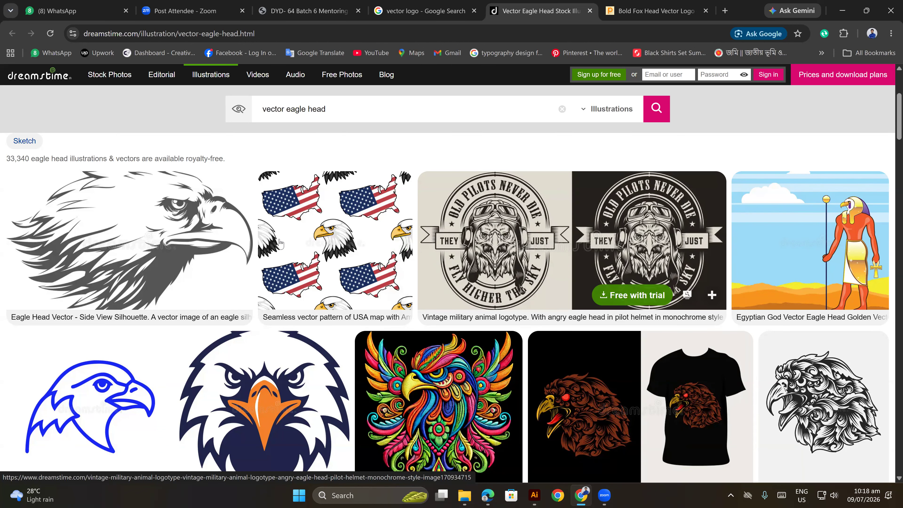
# Browse further through the eagle head illustrations and open the black-and-white "Striking eagle head illustration" page
pyautogui.scroll(-5, 169, 246)
pyautogui.scroll(-2, 318, 282)
pyautogui.scroll(2, 318, 197)
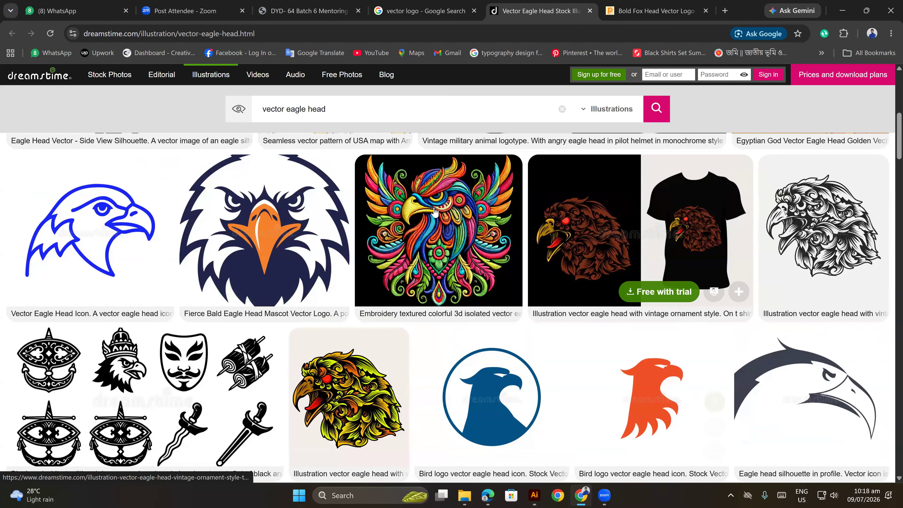
pyautogui.scroll(-10, 799, 312)
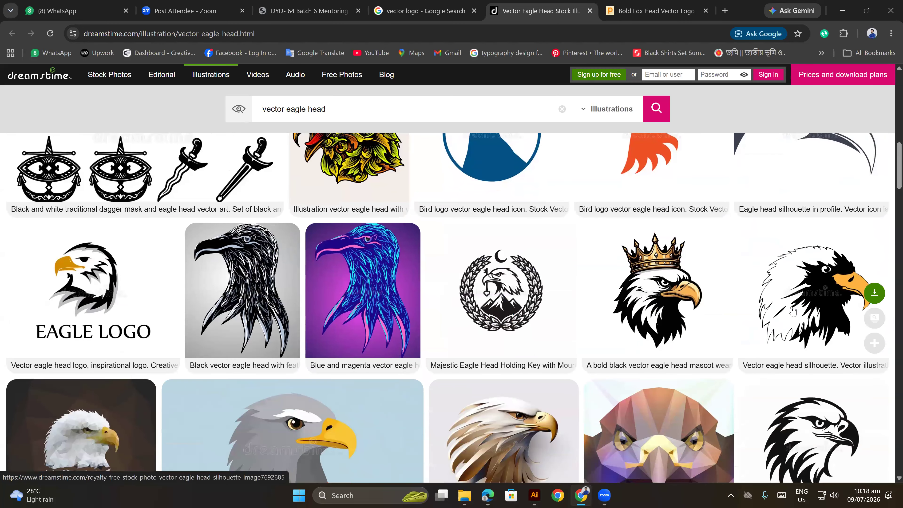
pyautogui.scroll(-2, 744, 326)
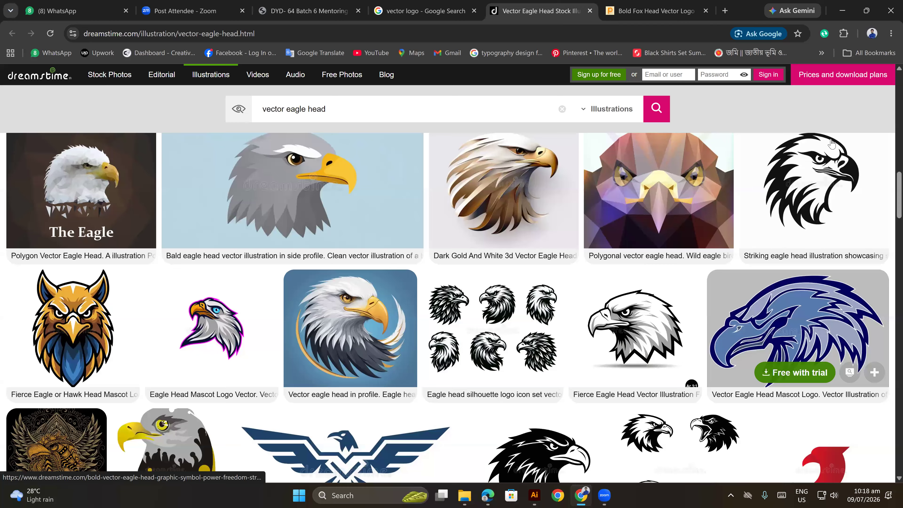
pyautogui.click(811, 179)
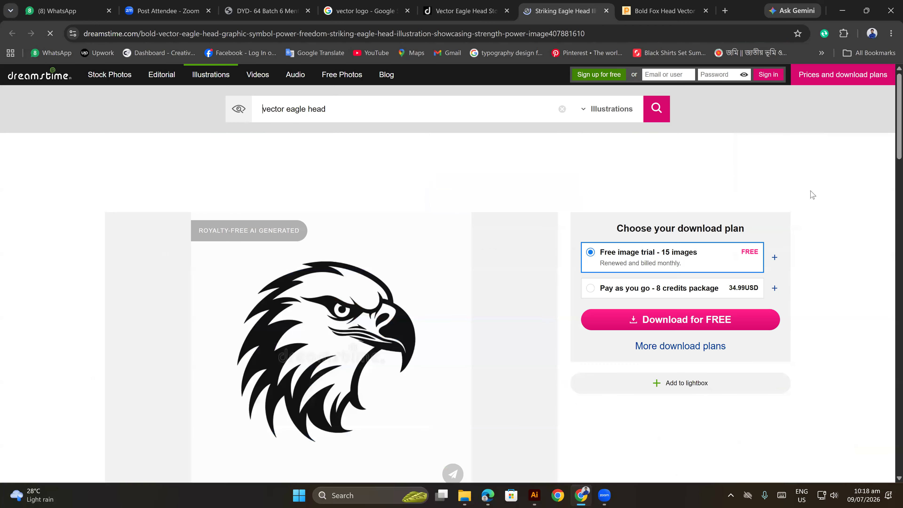
# Copy the black-and-white eagle head image from the stock page and paste it into the open Illustrator document
pyautogui.scroll(-2, 427, 326)
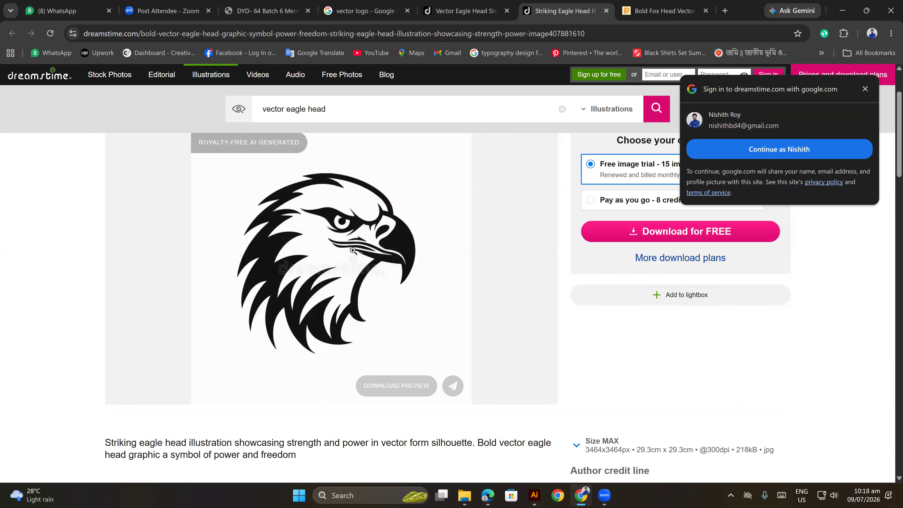
pyautogui.rightClick(370, 269)
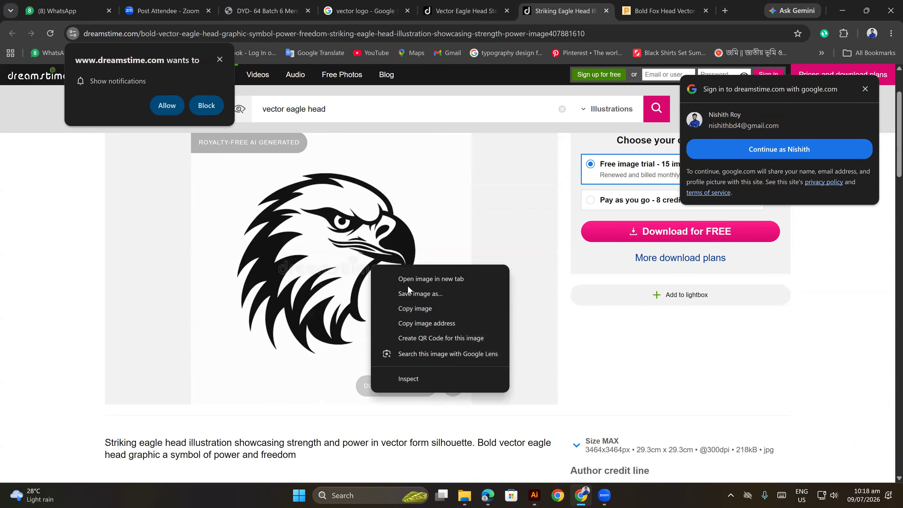
pyautogui.click(427, 309)
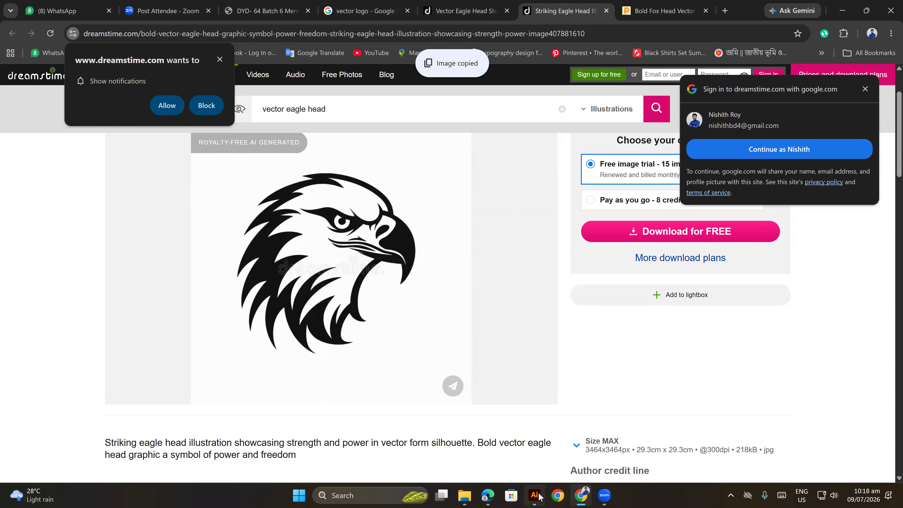
pyautogui.click(534, 496)
pyautogui.hotkey('ctrl', 'v')
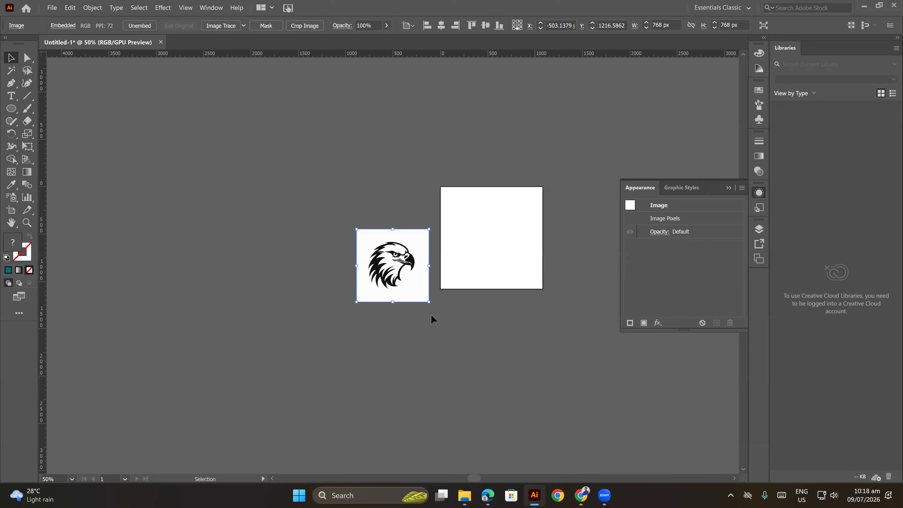
# Examine the feather edges and watermark area of the pasted eagle image up close for pixelation
pyautogui.scroll(4, 386, 256)
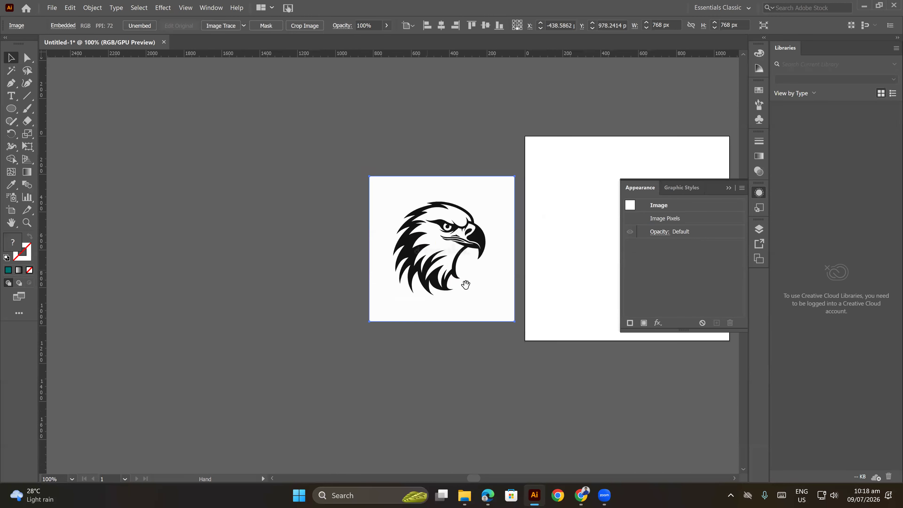
pyautogui.scroll(5, 518, 244)
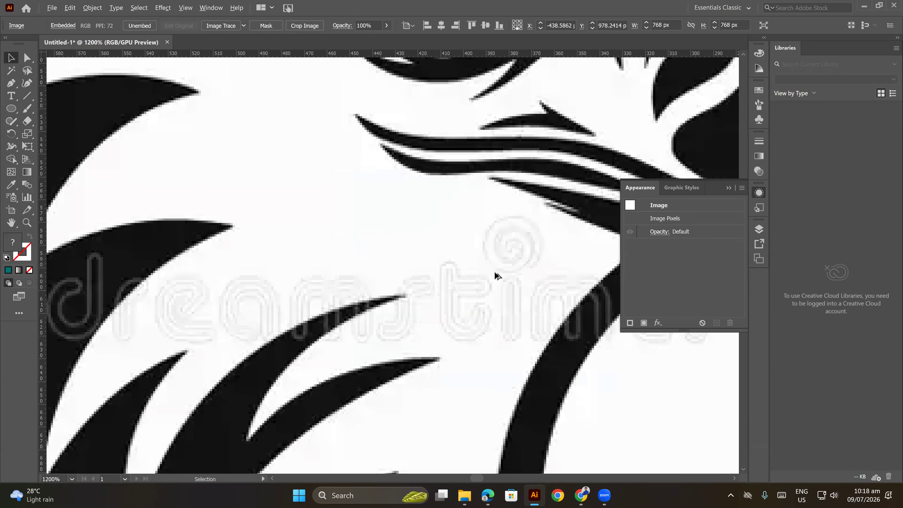
pyautogui.moveTo(198, 332); pyautogui.dragTo(456, 330)
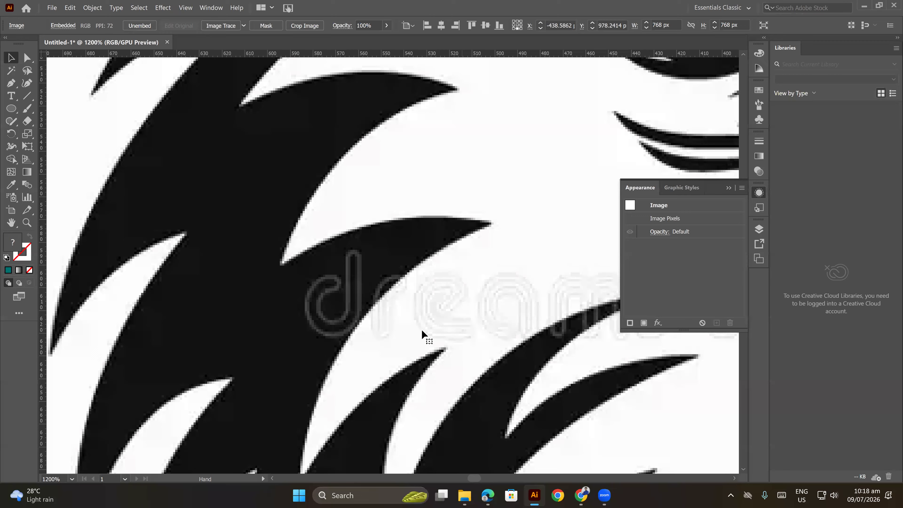
pyautogui.scroll(2, 404, 244)
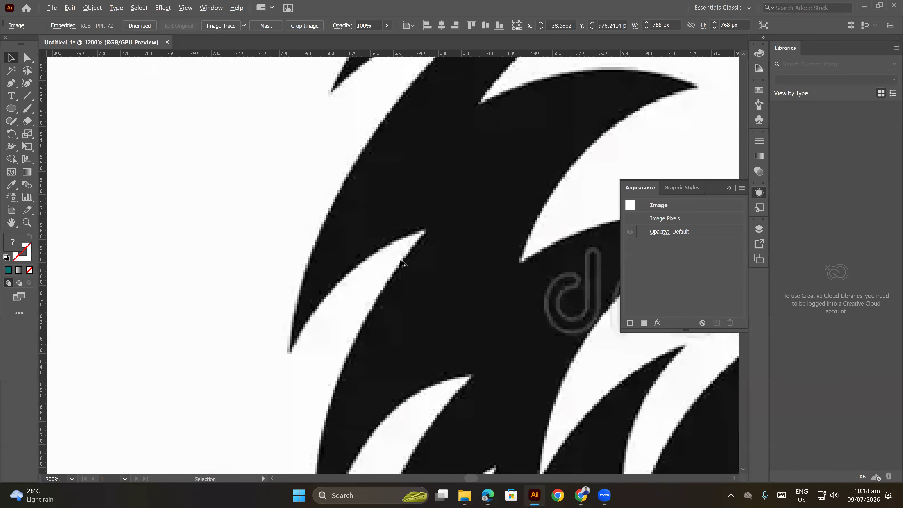
pyautogui.scroll(2, 403, 263)
pyautogui.moveTo(464, 262); pyautogui.dragTo(487, 351)
pyautogui.moveTo(372, 235); pyautogui.dragTo(327, 344)
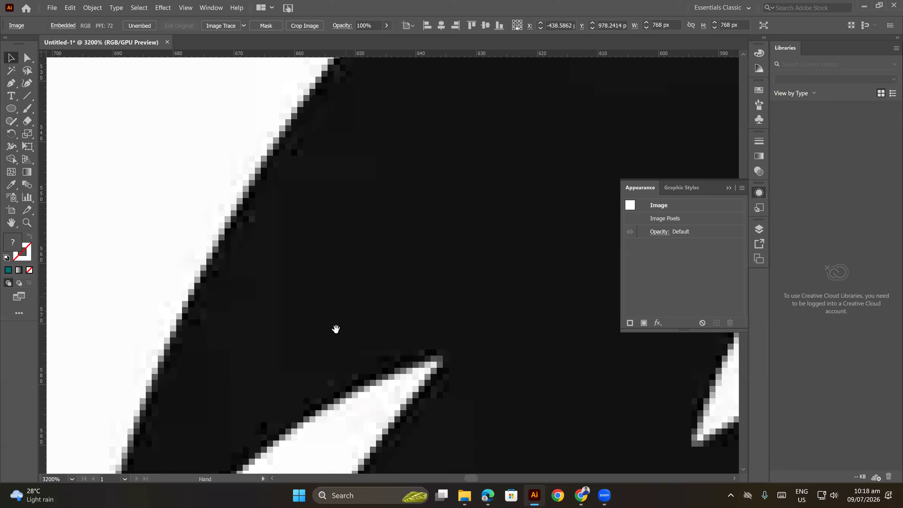
pyautogui.moveTo(434, 258); pyautogui.dragTo(344, 392)
pyautogui.moveTo(500, 270); pyautogui.dragTo(326, 393)
pyautogui.moveTo(439, 208); pyautogui.dragTo(277, 377)
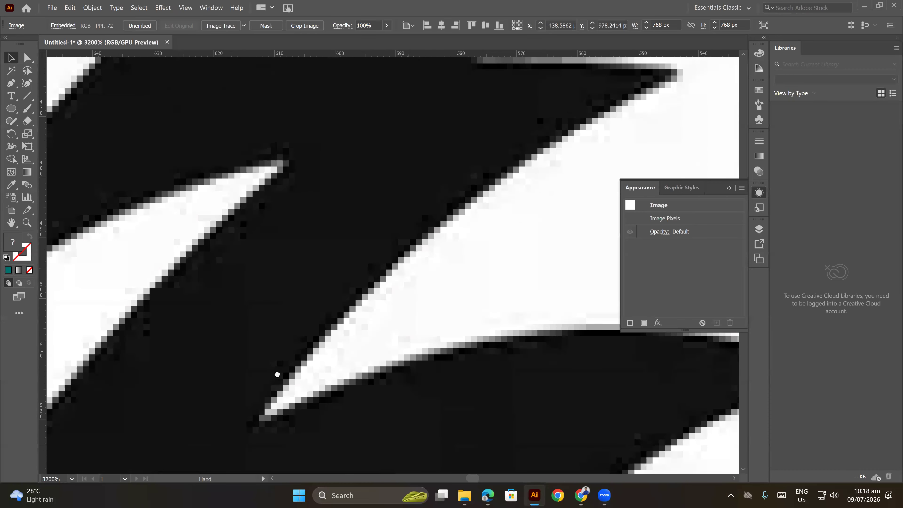
pyautogui.moveTo(425, 255)
pyautogui.mouseDown()
pyautogui.moveTo(378, 319)
pyautogui.moveTo(420, 299)
pyautogui.moveTo(406, 317)
pyautogui.mouseUp()
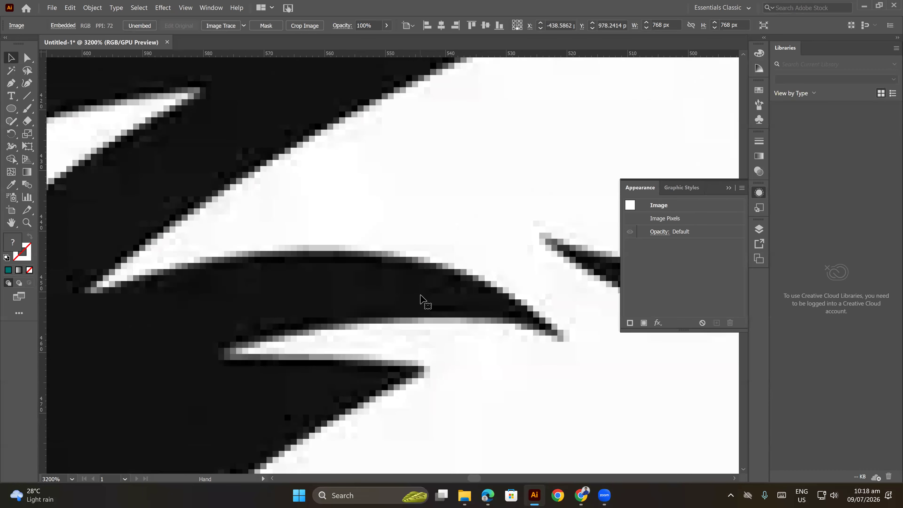
pyautogui.scroll(-8, 461, 251)
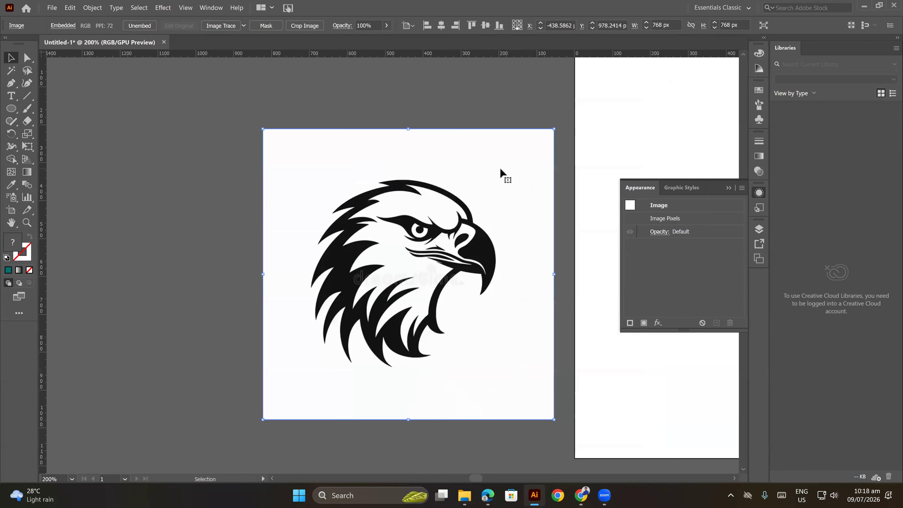
# Run Image Trace on the pasted eagle image with the default preset
pyautogui.click(573, 132)
pyautogui.click(505, 160)
pyautogui.click(220, 26)
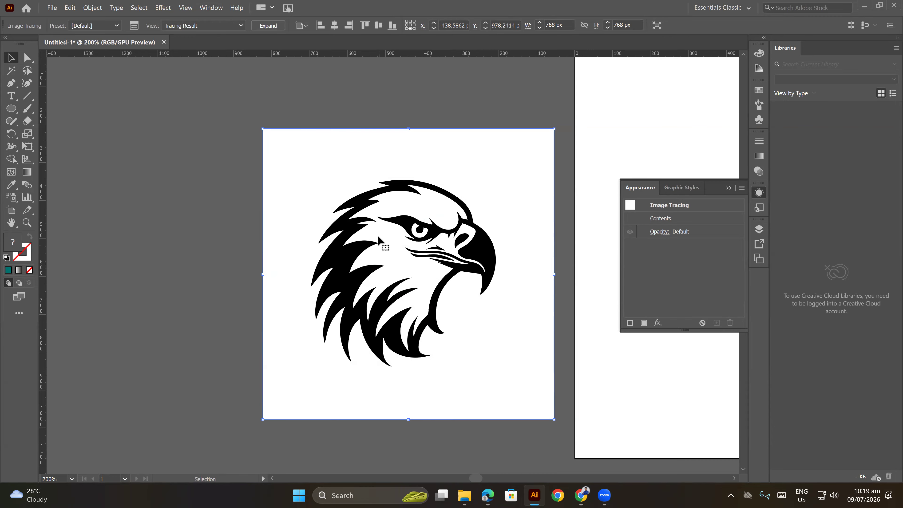
# Inspect the traced eagle's feather tips, eye and beak contours up close for edge quality
pyautogui.scroll(6, 361, 213)
pyautogui.scroll(3, 362, 214)
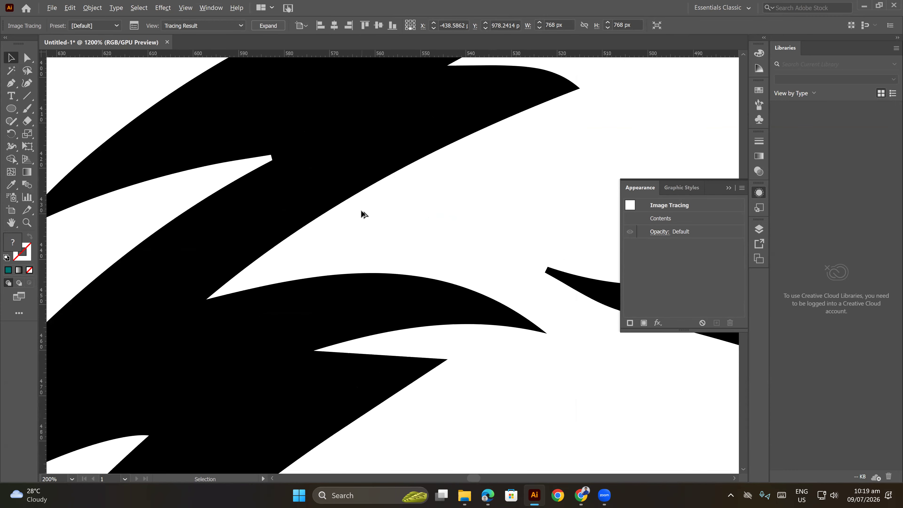
pyautogui.press('space')
pyautogui.moveTo(410, 205); pyautogui.dragTo(326, 349)
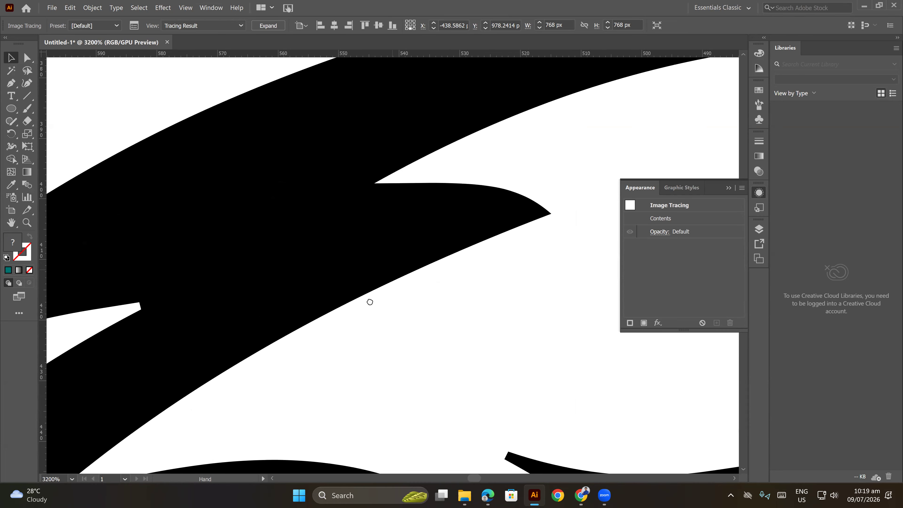
pyautogui.scroll(3, 443, 274)
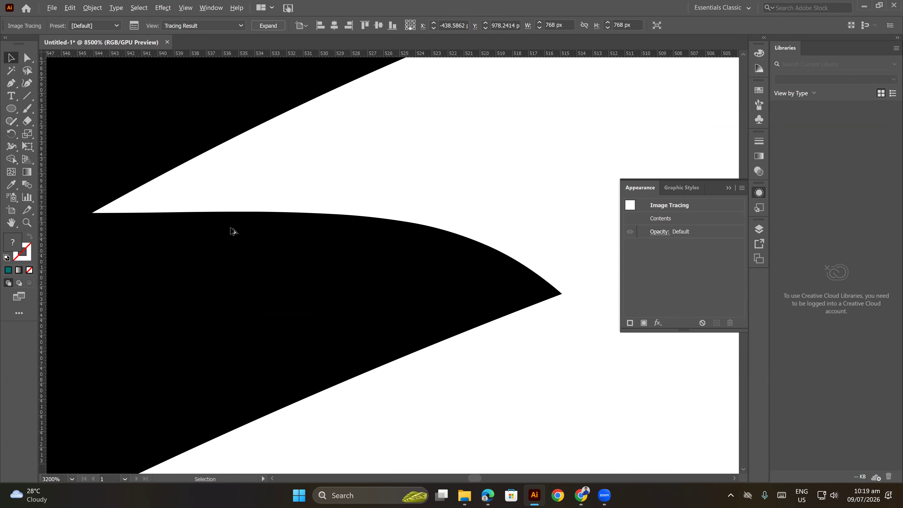
pyautogui.scroll(-10, 500, 242)
pyautogui.press('space')
pyautogui.scroll(-2, 370, 193)
pyautogui.scroll(-2, 429, 240)
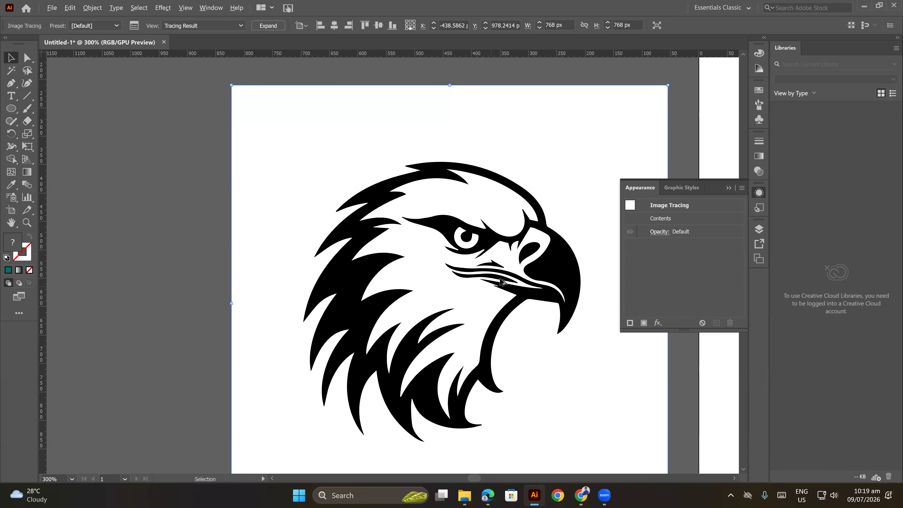
pyautogui.scroll(2, 503, 282)
pyautogui.moveTo(517, 275); pyautogui.dragTo(474, 289)
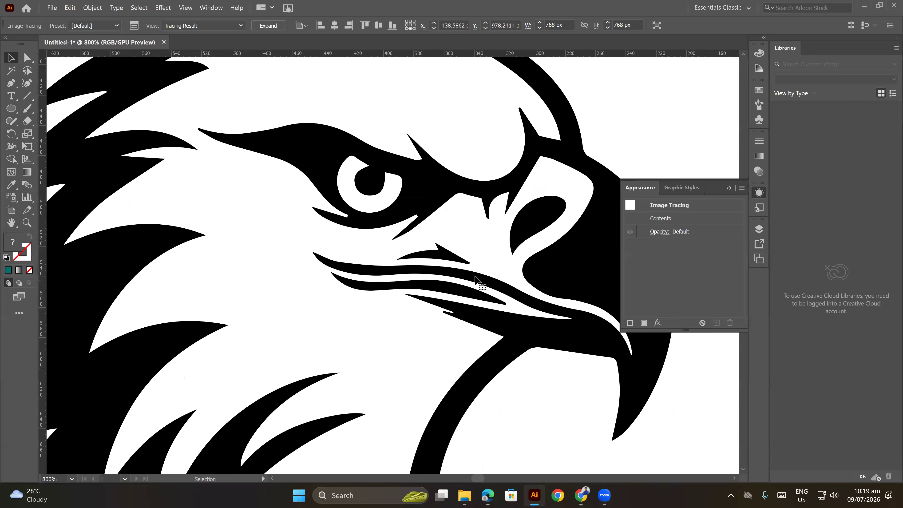
pyautogui.scroll(3, 478, 272)
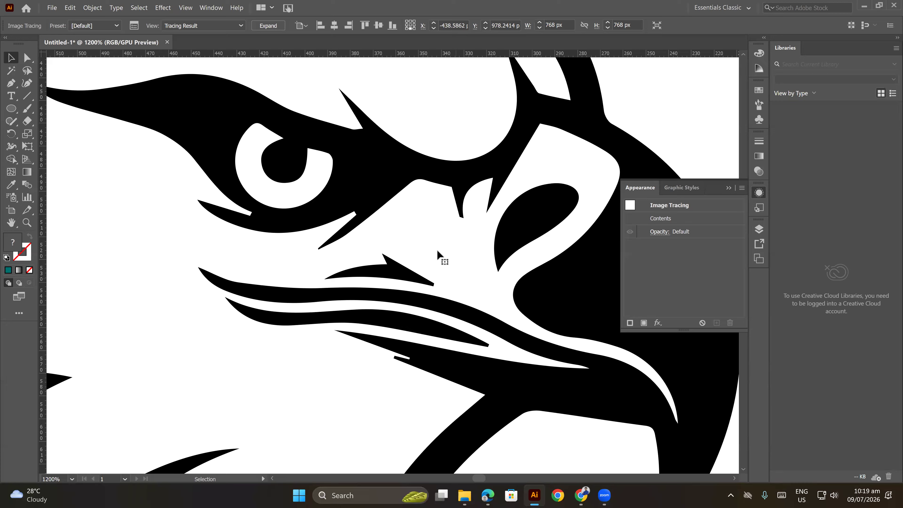
# Open the Image Trace settings for the eagle, expand the advanced options and move them clear of the beak
pyautogui.click(134, 27)
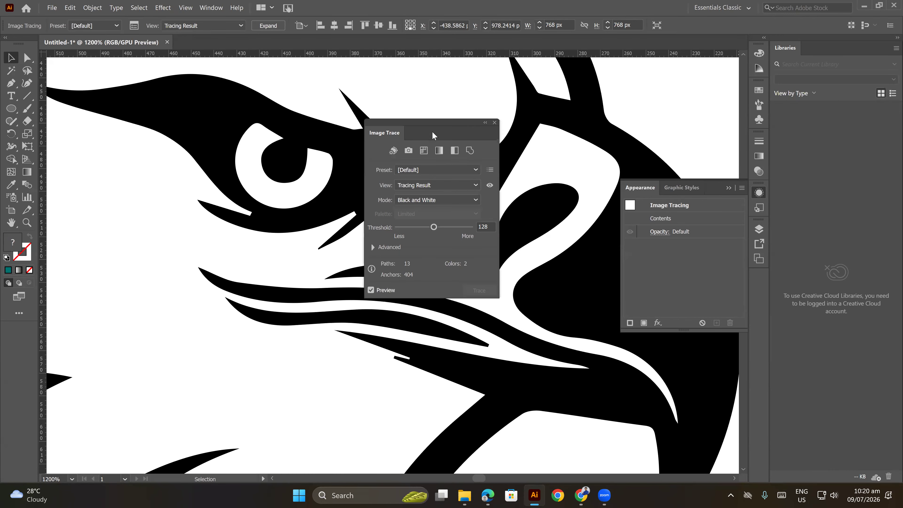
pyautogui.moveTo(432, 122)
pyautogui.mouseDown()
pyautogui.moveTo(311, 130)
pyautogui.moveTo(164, 158)
pyautogui.mouseUp()
pyautogui.click(115, 281)
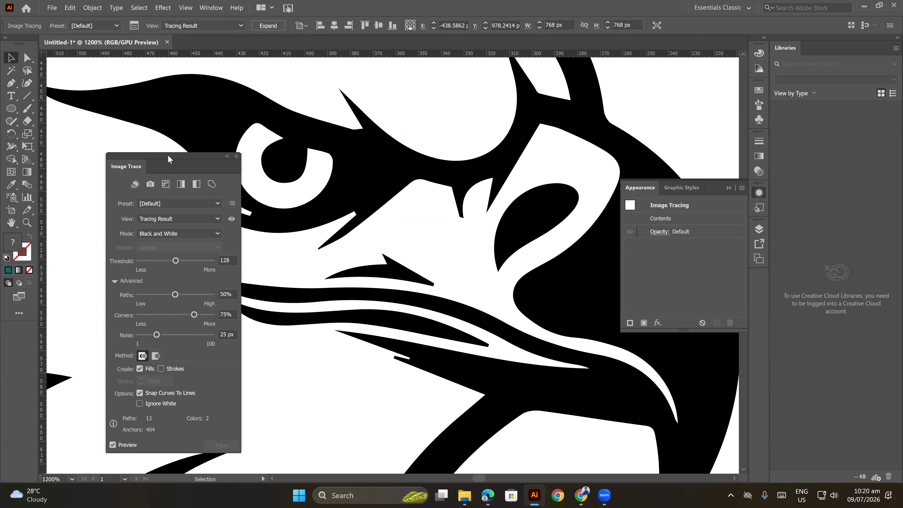
pyautogui.moveTo(169, 159); pyautogui.dragTo(131, 102)
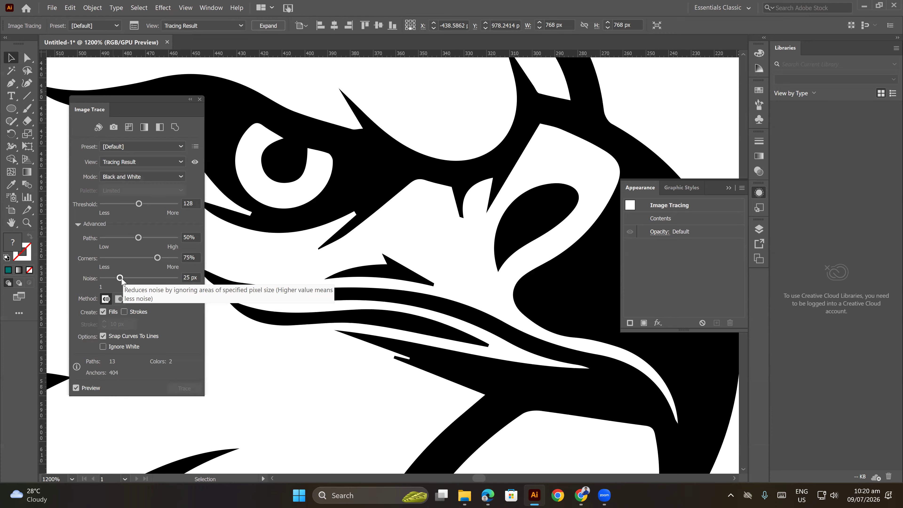
# Try a trace Noise of 1 px, check the spike tips around the eye and beak, and settle on 5 px
pyautogui.moveTo(119, 279); pyautogui.dragTo(106, 282)
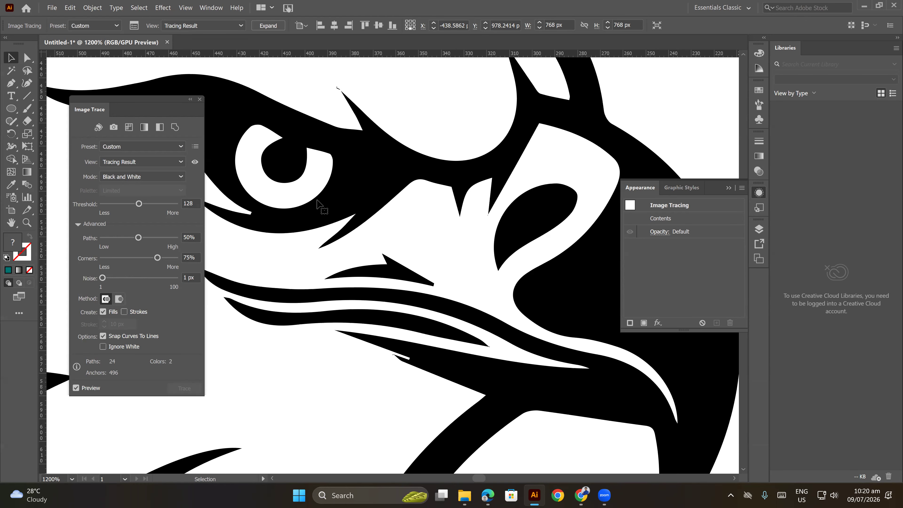
pyautogui.scroll(5, 352, 85)
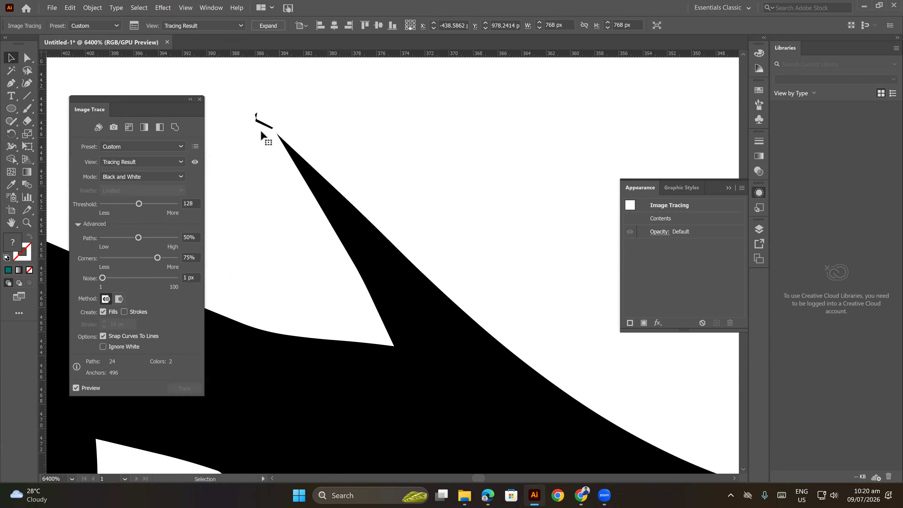
pyautogui.moveTo(397, 280); pyautogui.dragTo(276, 97)
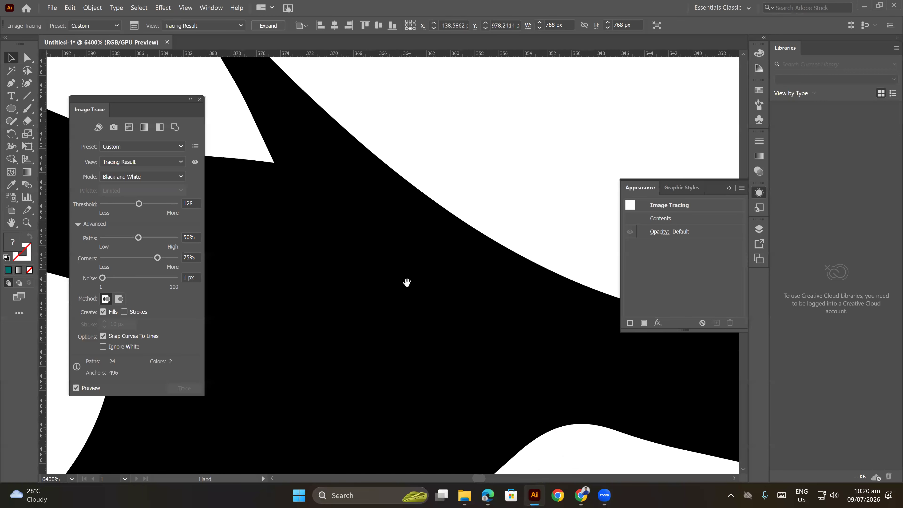
pyautogui.scroll(-3, 407, 282)
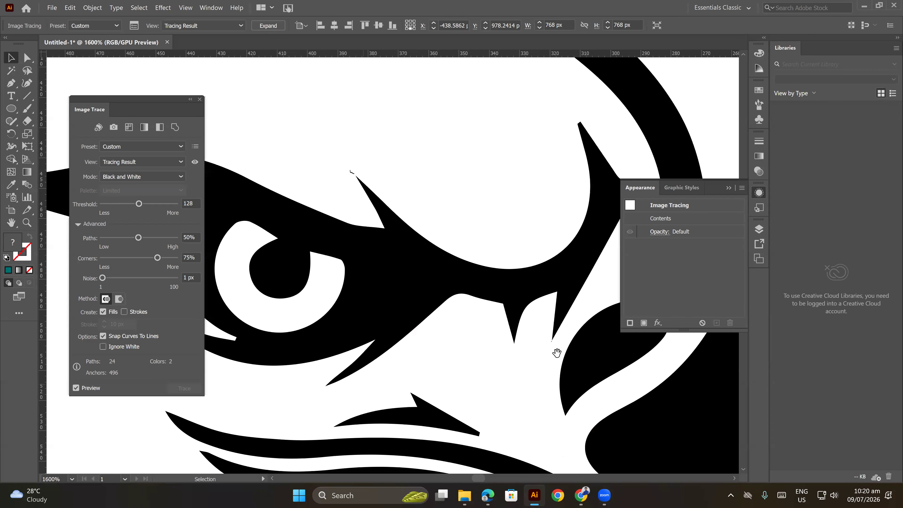
pyautogui.scroll(3, 506, 329)
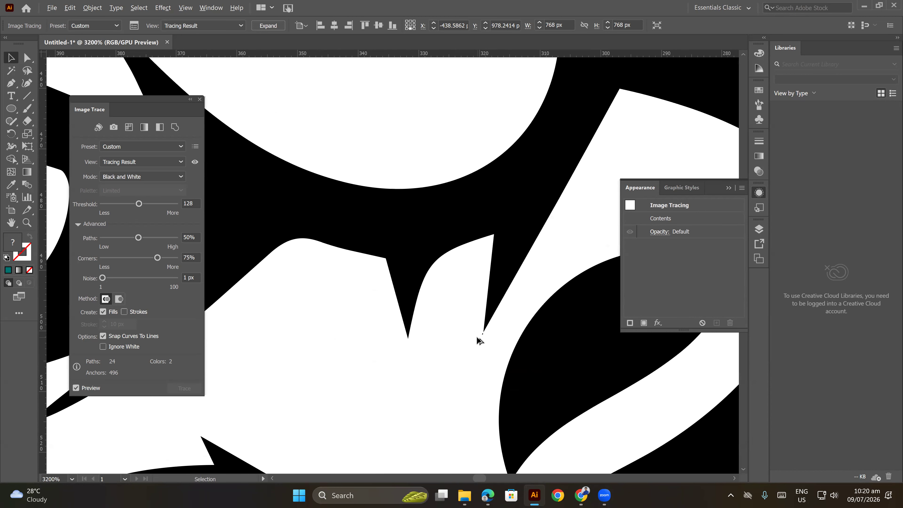
pyautogui.scroll(3, 480, 338)
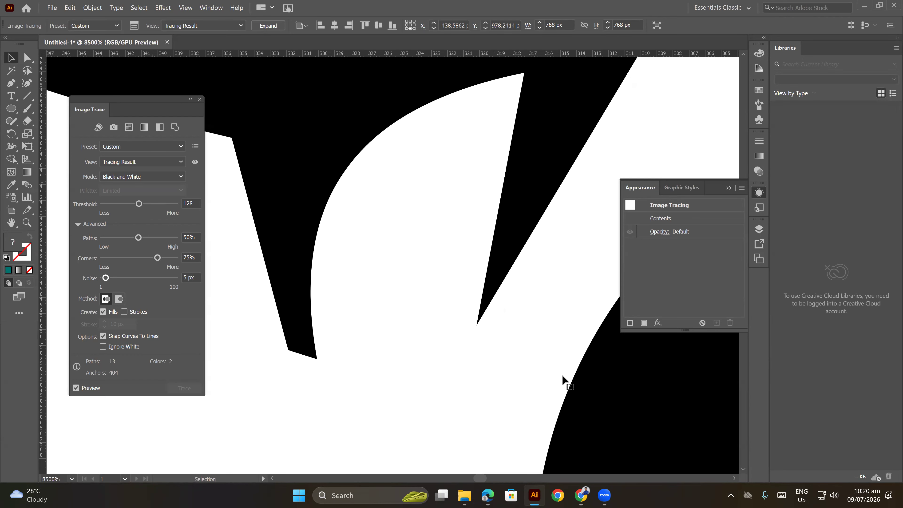
# Check the traced tips around the eye and beak and raise the trace's Corners value to 93%
pyautogui.scroll(-6, 575, 353)
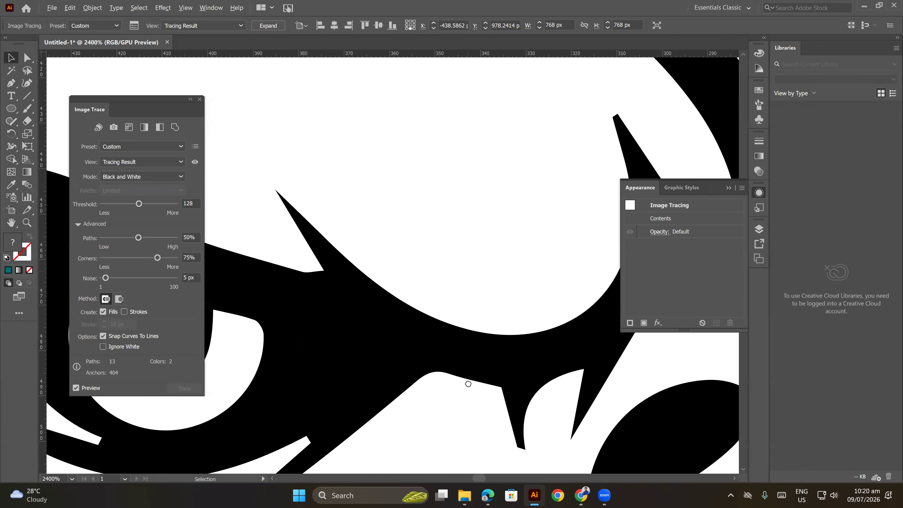
pyautogui.moveTo(494, 343); pyautogui.dragTo(465, 167)
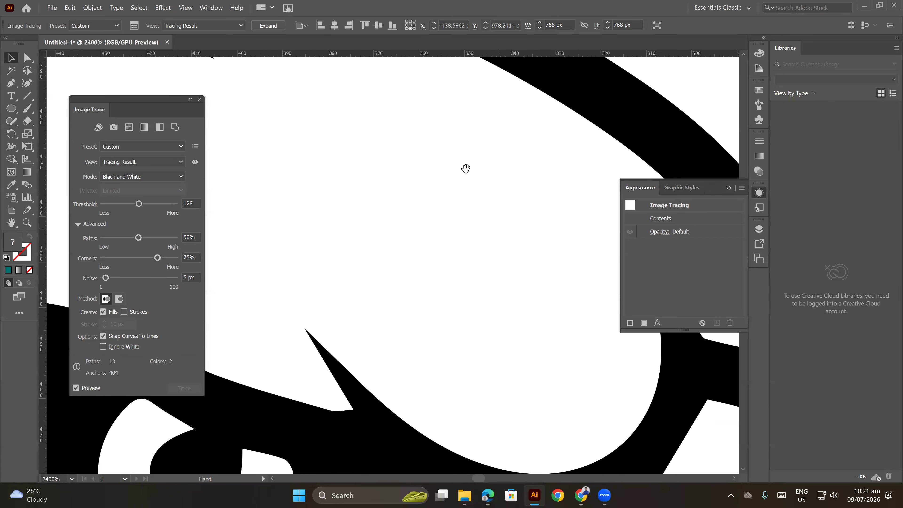
pyautogui.scroll(-3, 461, 266)
pyautogui.scroll(-4, 461, 266)
pyautogui.scroll(2, 462, 309)
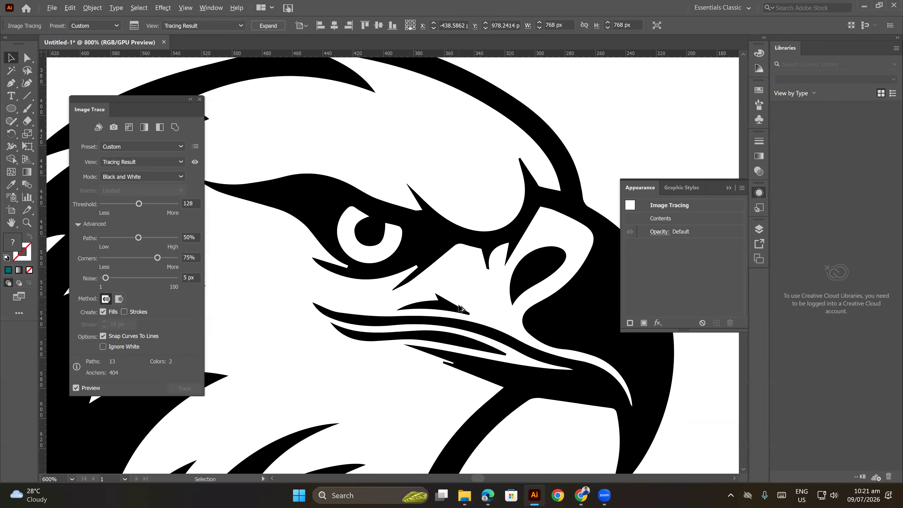
pyautogui.moveTo(438, 279); pyautogui.dragTo(454, 263)
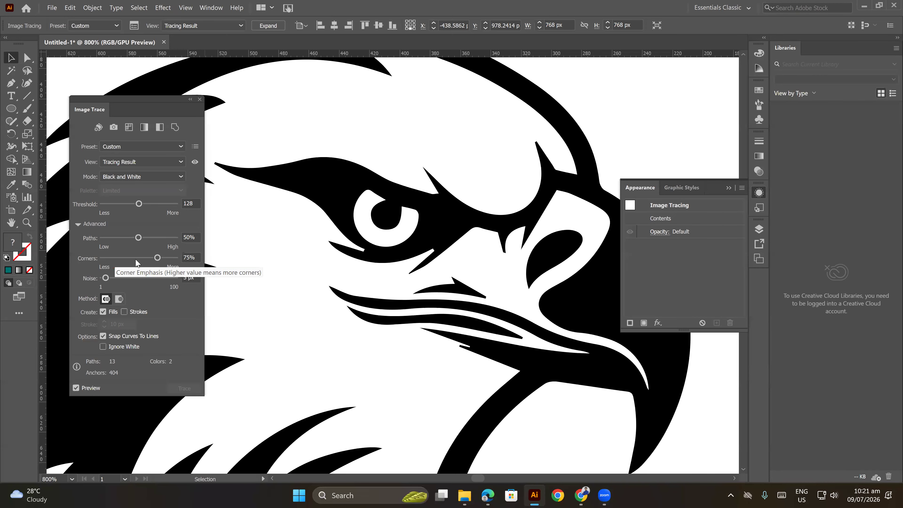
pyautogui.scroll(3, 472, 294)
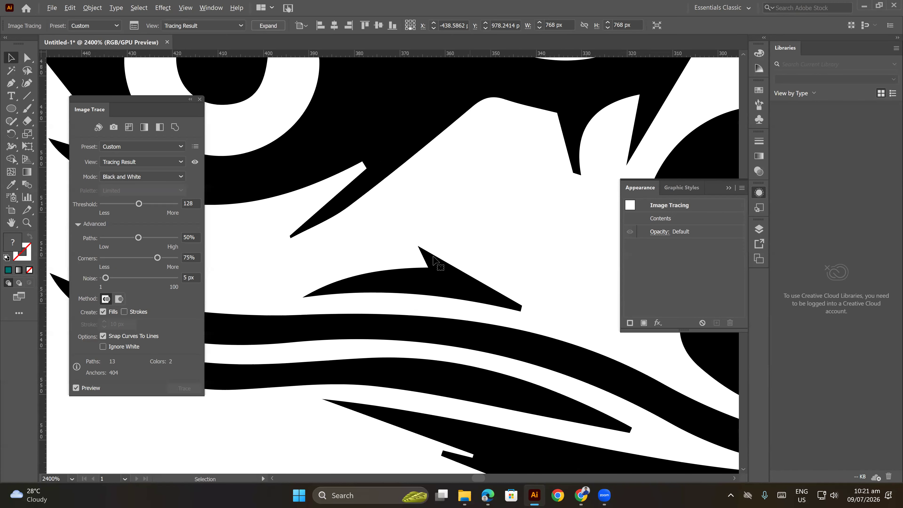
pyautogui.scroll(-1, 445, 284)
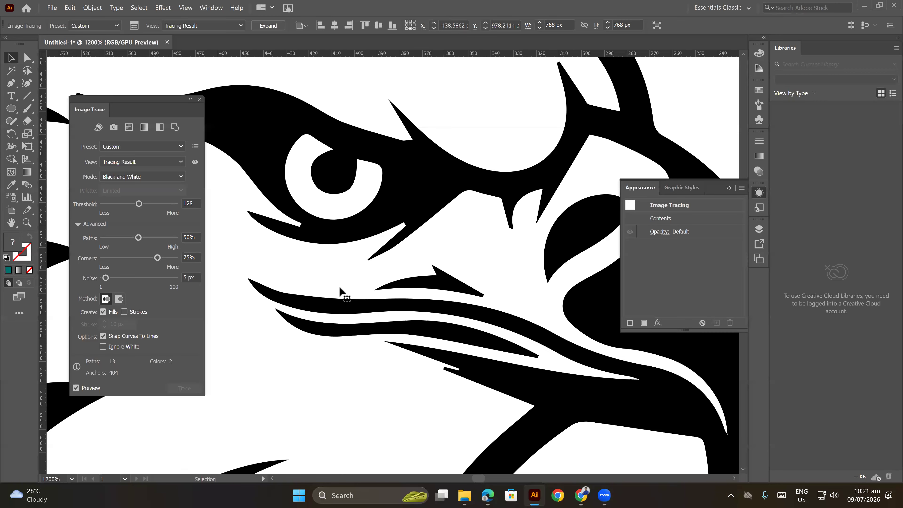
pyautogui.moveTo(168, 262); pyautogui.dragTo(170, 263)
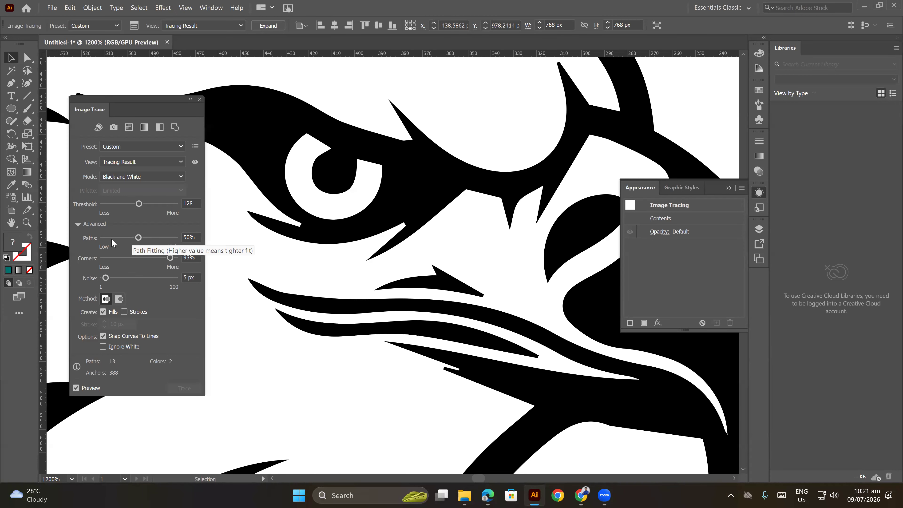
# Compare low Paths values of about 10% with high ones on the traced eagle and set Paths to 90%
pyautogui.moveTo(137, 238); pyautogui.dragTo(110, 243)
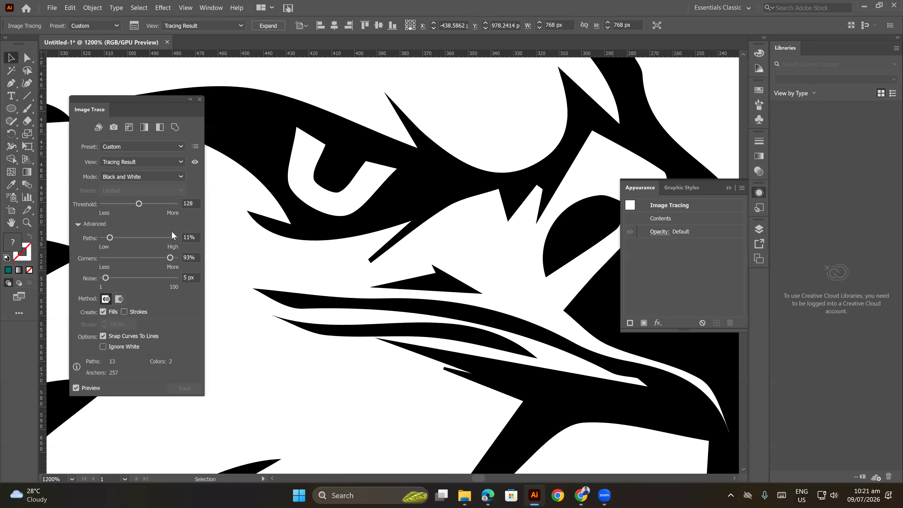
pyautogui.moveTo(117, 237); pyautogui.dragTo(169, 239)
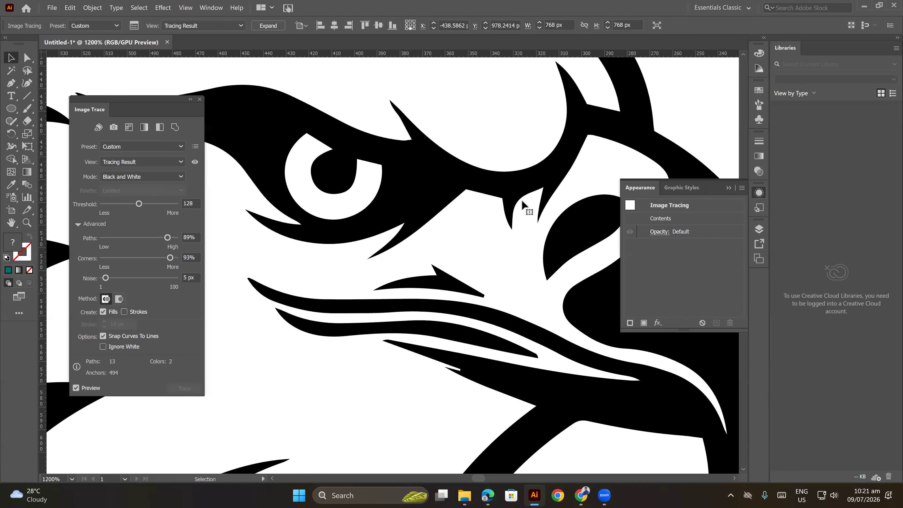
pyautogui.moveTo(535, 207)
pyautogui.mouseDown()
pyautogui.moveTo(491, 221)
pyautogui.moveTo(493, 235)
pyautogui.moveTo(527, 208)
pyautogui.moveTo(500, 240)
pyautogui.mouseUp()
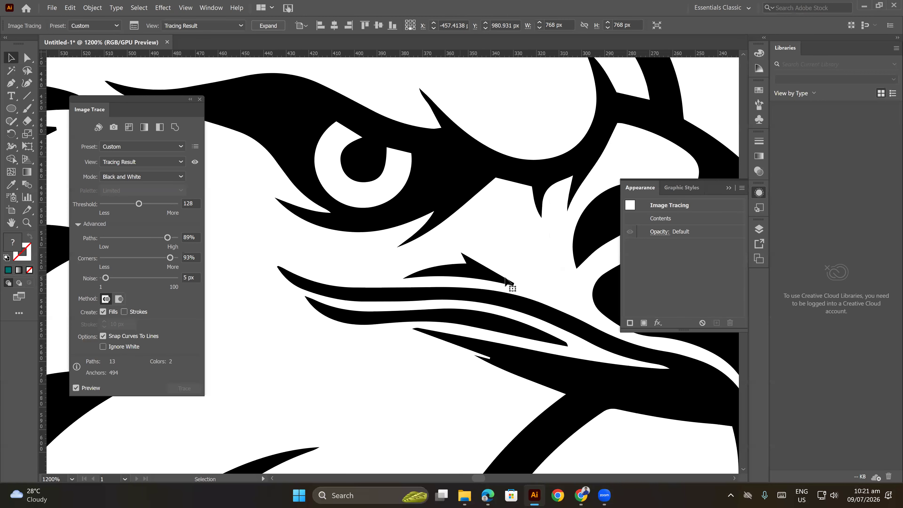
pyautogui.moveTo(167, 238); pyautogui.dragTo(109, 241)
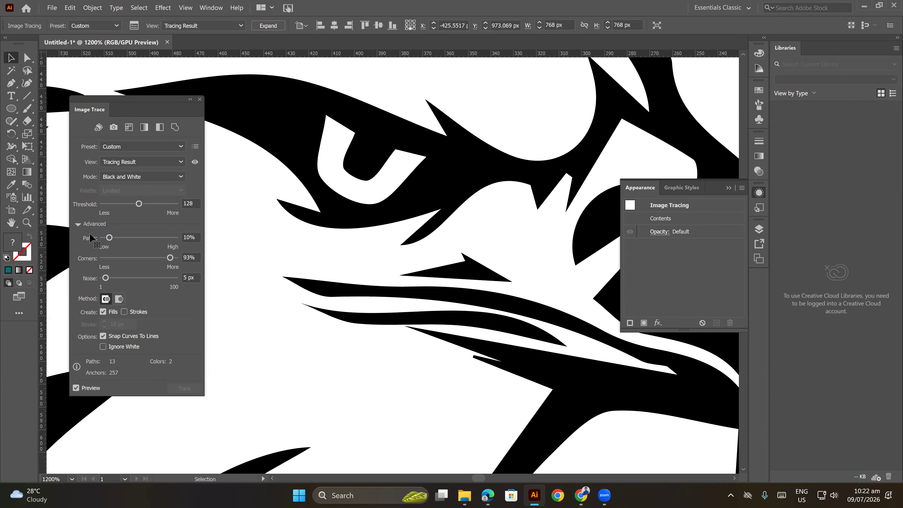
pyautogui.moveTo(117, 238); pyautogui.dragTo(170, 242)
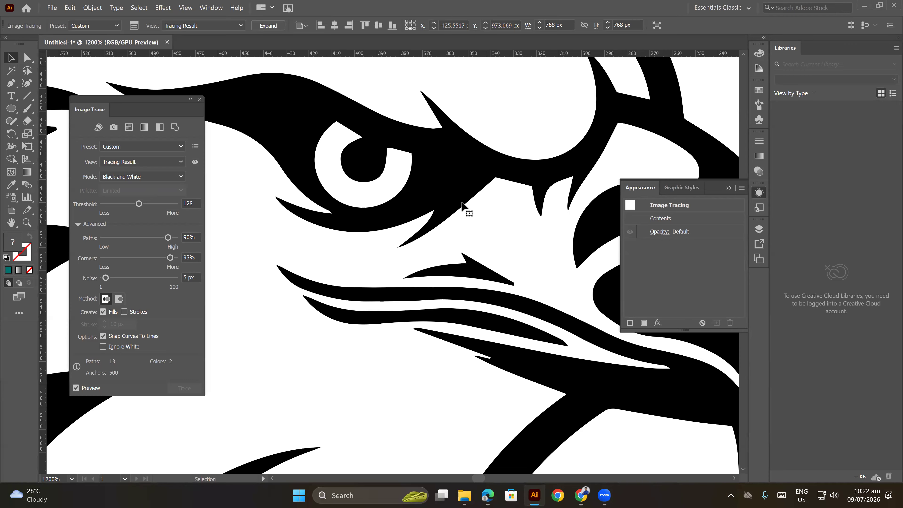
# Compare the tracing result with the source image repeatedly around the eagle's eye, spikes and beak
pyautogui.click(195, 163)
pyautogui.click(195, 162)
pyautogui.click(194, 161)
pyautogui.click(195, 162)
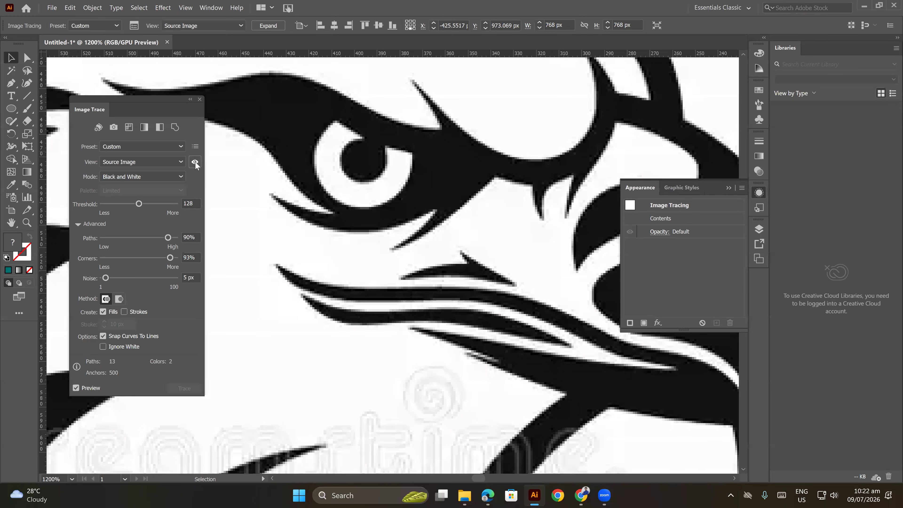
pyautogui.click(195, 162)
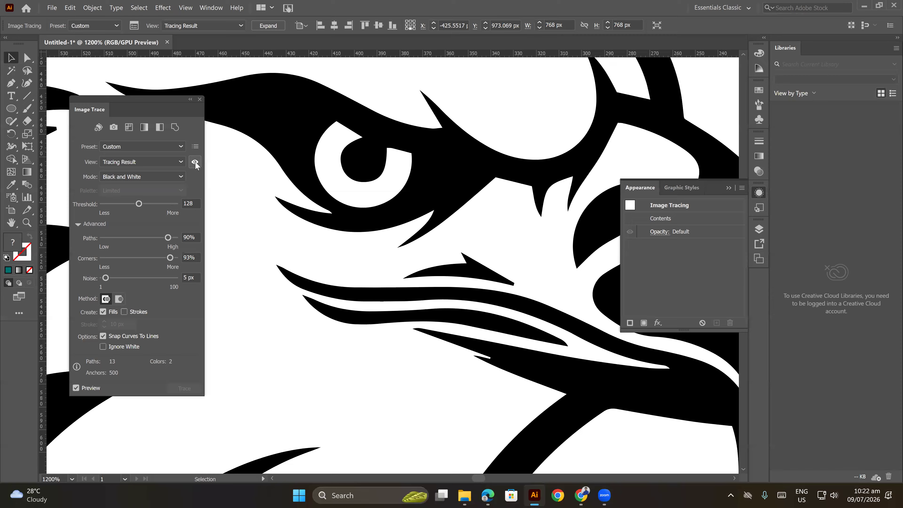
pyautogui.click(195, 162)
pyautogui.click(194, 163)
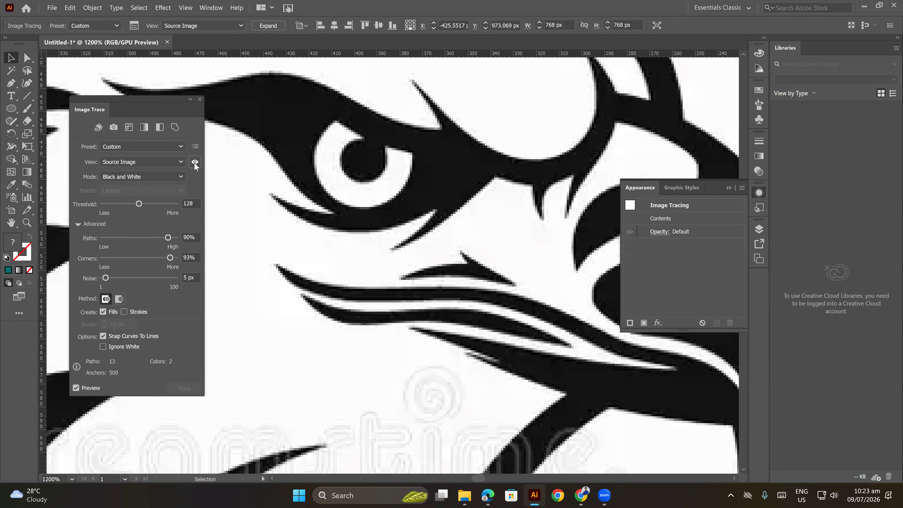
pyautogui.click(194, 163)
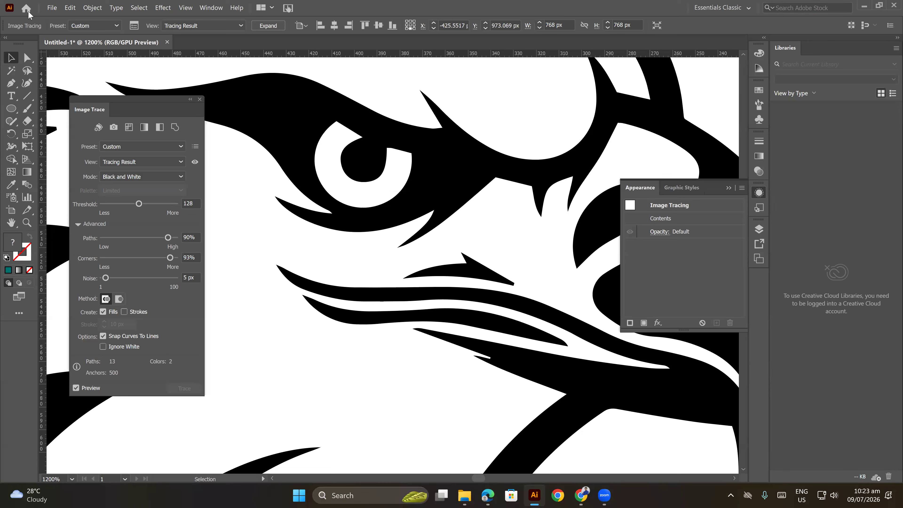
pyautogui.click(92, 8)
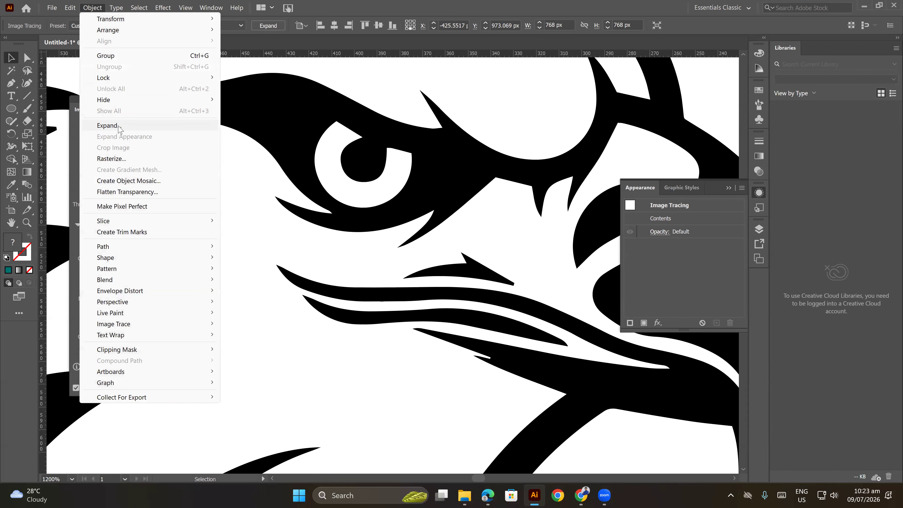
pyautogui.click(313, 118)
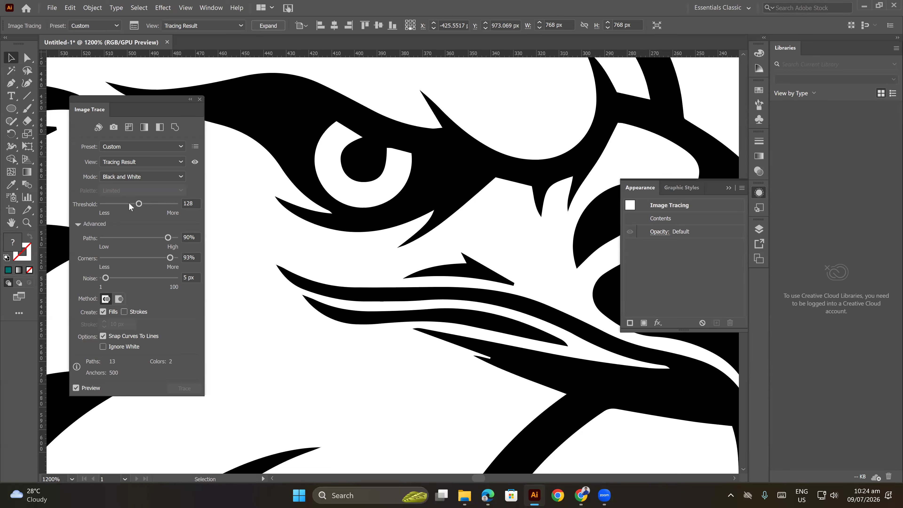
# Try trace Threshold values of 220, 25 and 182 against the source image, and settle on 169
pyautogui.moveTo(139, 204); pyautogui.dragTo(166, 206)
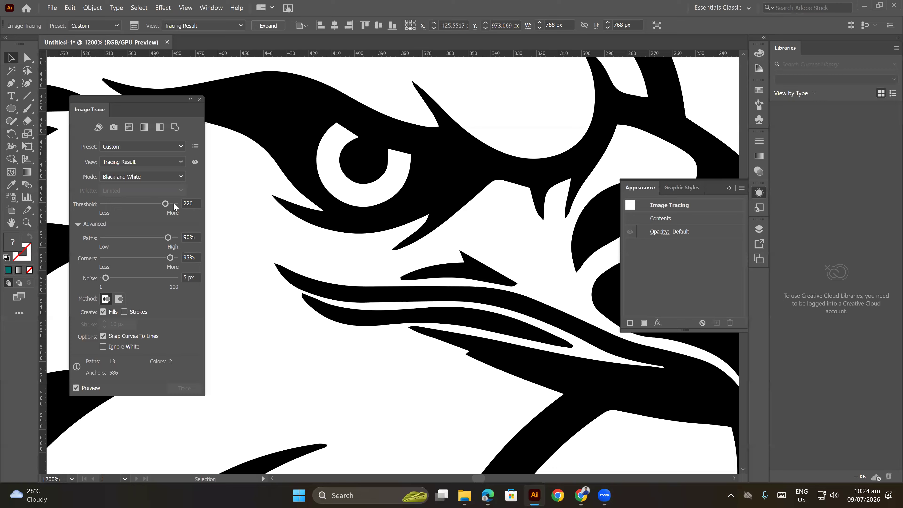
pyautogui.moveTo(167, 205); pyautogui.dragTo(110, 206)
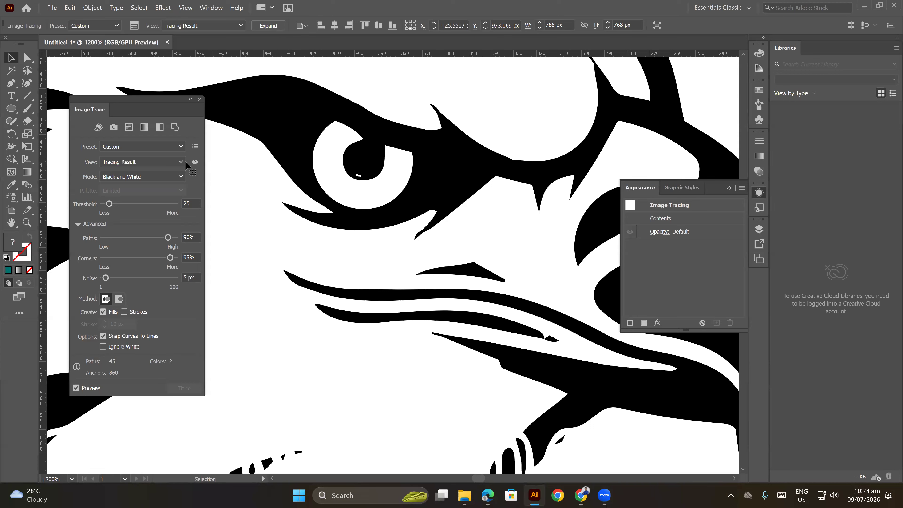
pyautogui.click(194, 163)
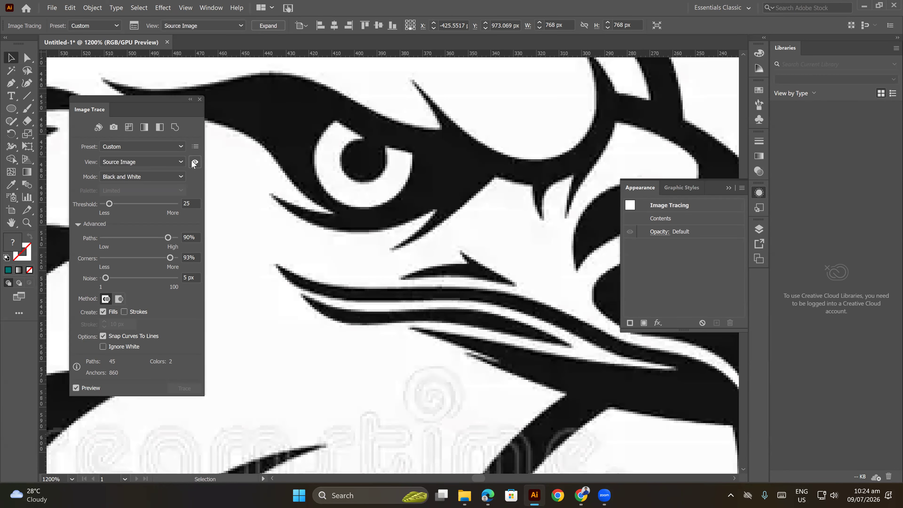
pyautogui.click(195, 162)
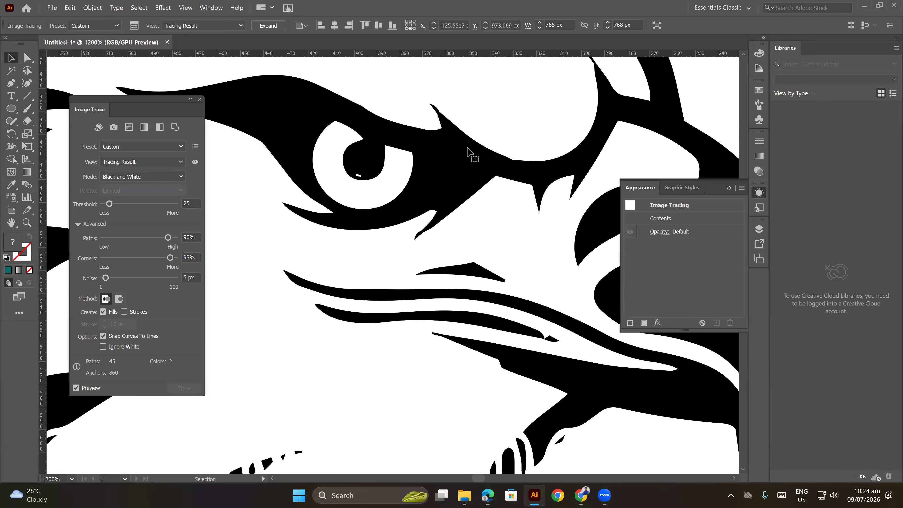
pyautogui.moveTo(110, 204); pyautogui.dragTo(154, 205)
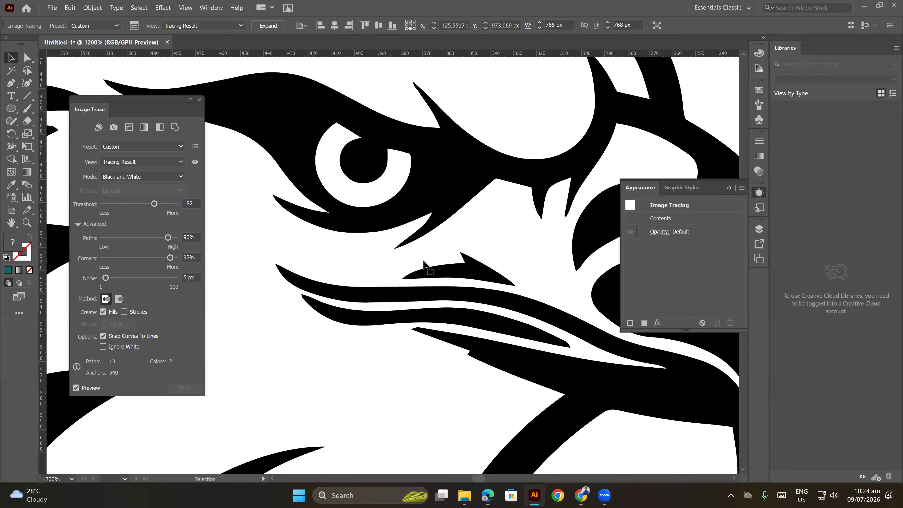
pyautogui.click(195, 162)
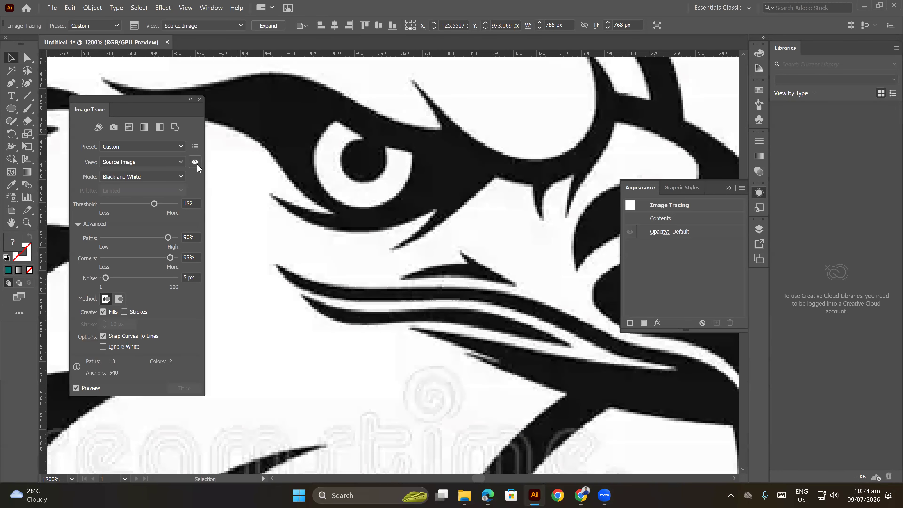
pyautogui.click(196, 163)
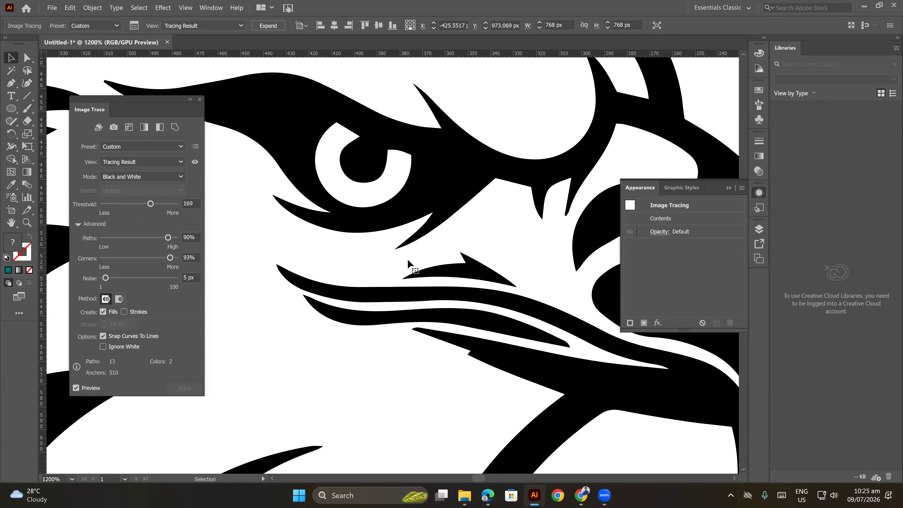
# Expand the traced eagle into editable paths, then close the trace settings and ungroup the artwork
pyautogui.scroll(-4, 436, 242)
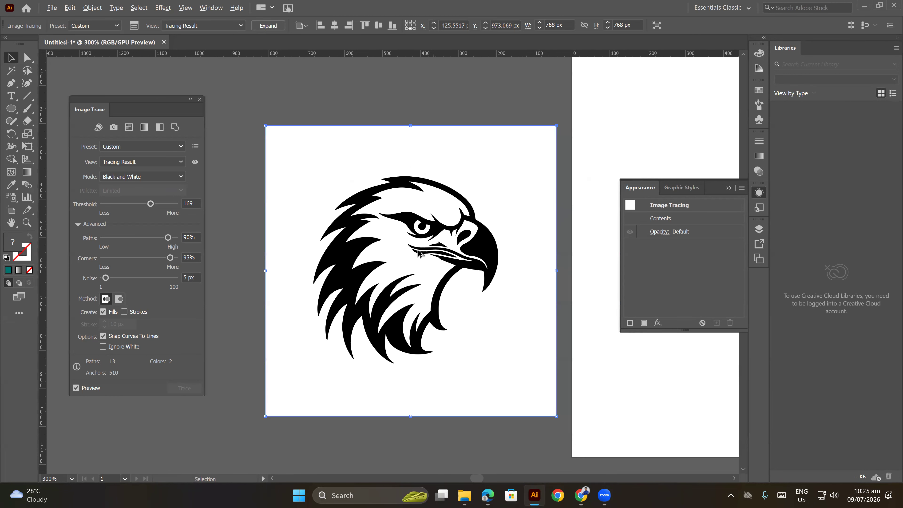
pyautogui.scroll(-1, 426, 249)
pyautogui.click(279, 27)
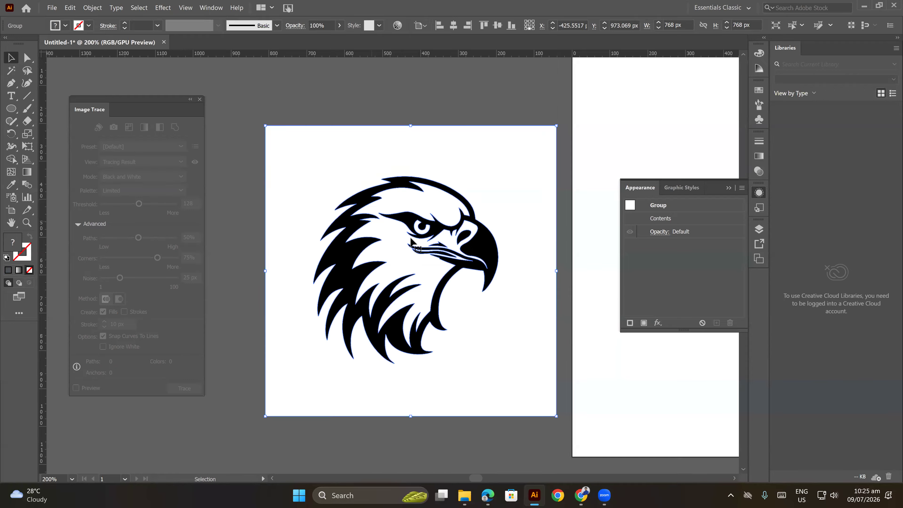
pyautogui.click(200, 100)
pyautogui.rightClick(343, 158)
pyautogui.click(372, 242)
pyautogui.click(212, 175)
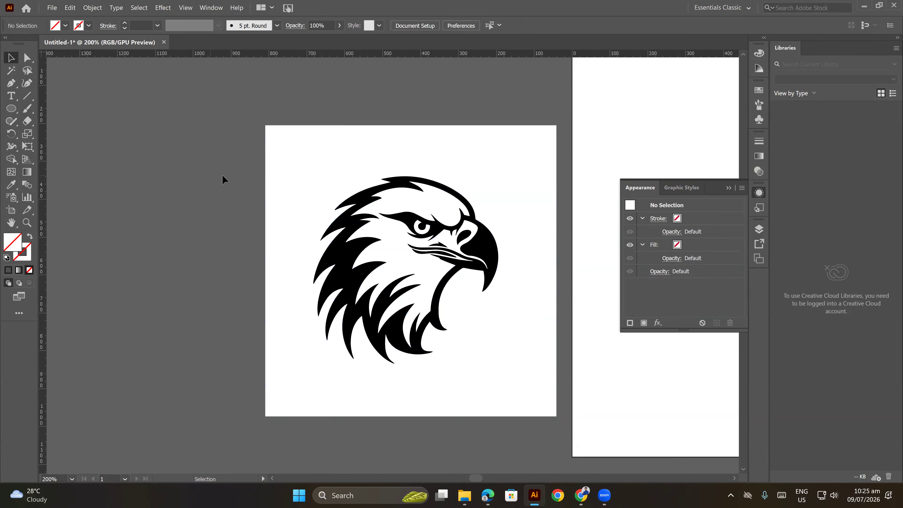
# Delete the white background square, the white head shape and the white eye shapes, keeping only the eagle's black artwork
pyautogui.click(307, 162)
pyautogui.press('Delete')
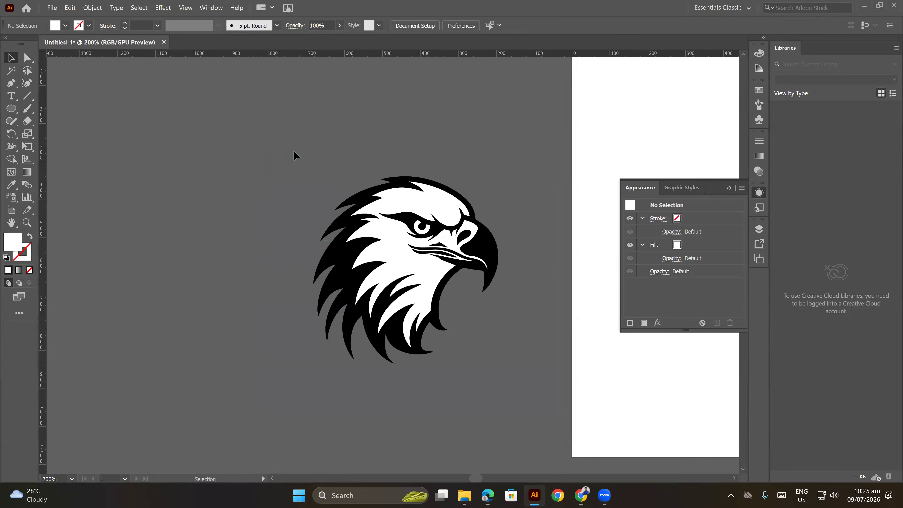
pyautogui.moveTo(367, 245); pyautogui.dragTo(114, 164)
pyautogui.press('Delete')
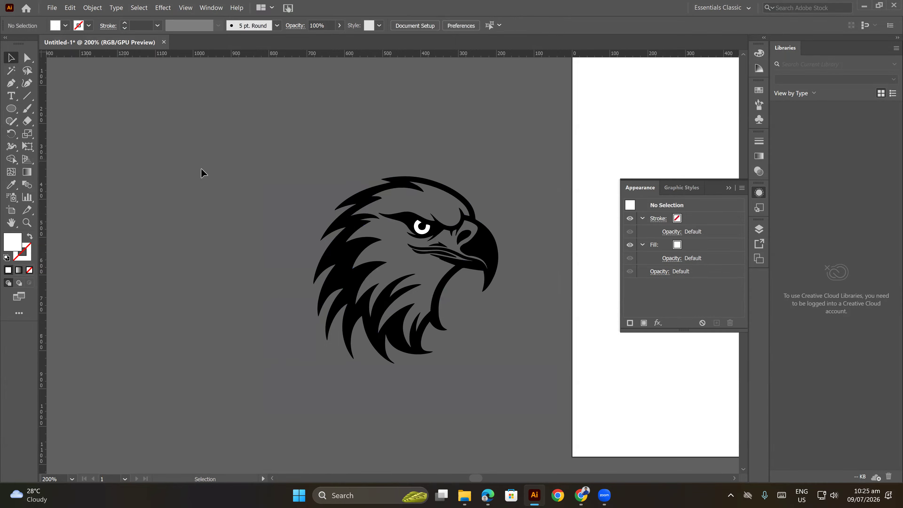
pyautogui.moveTo(431, 239); pyautogui.dragTo(216, 187)
pyautogui.press('Delete')
pyautogui.hotkey('ctrl', 'a')
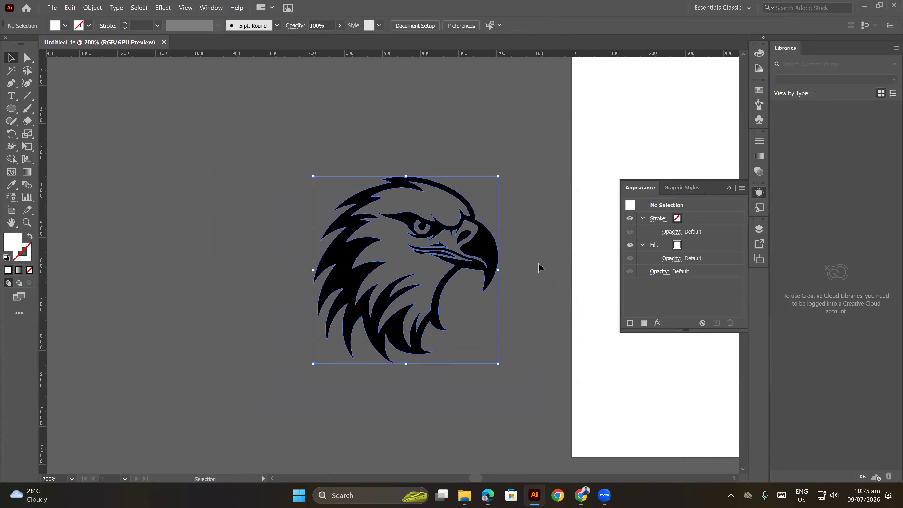
pyautogui.click(540, 266)
# Inspect the black eagle's feather edges, eye and beak contours up close for smoothness and sharp tips
pyautogui.scroll(4, 444, 245)
pyautogui.moveTo(229, 232); pyautogui.dragTo(383, 178)
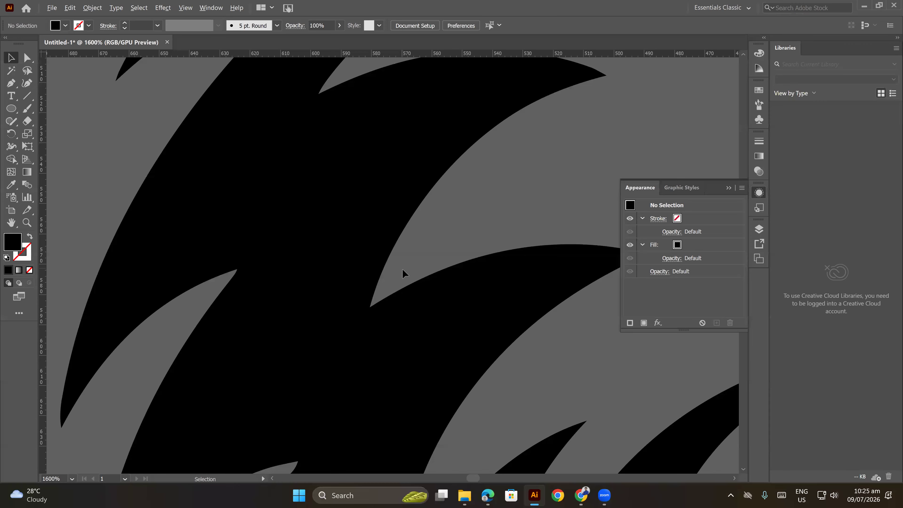
pyautogui.scroll(-3, 398, 270)
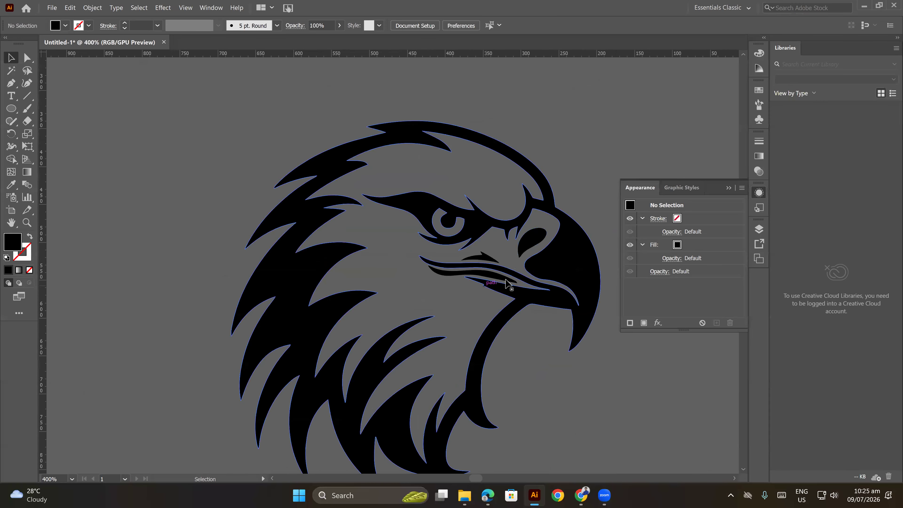
pyautogui.scroll(3, 486, 291)
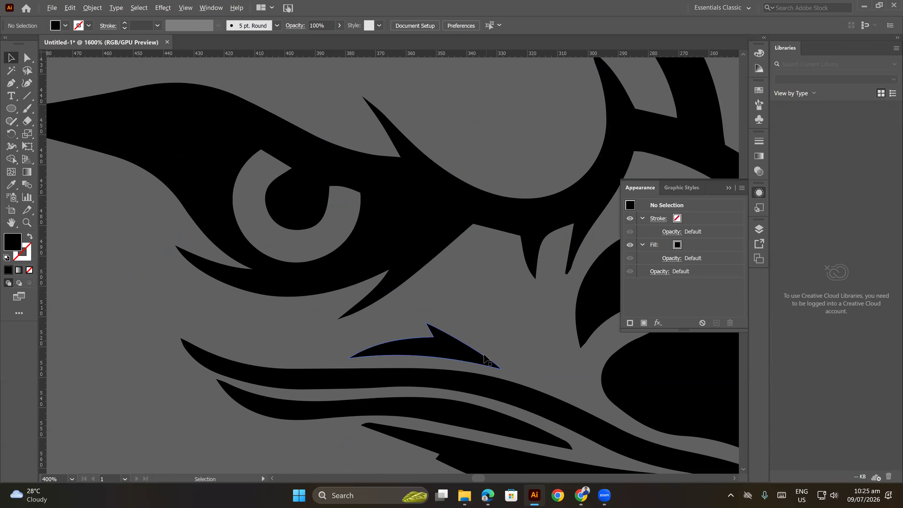
pyautogui.scroll(5, 510, 377)
pyautogui.scroll(-2, 440, 258)
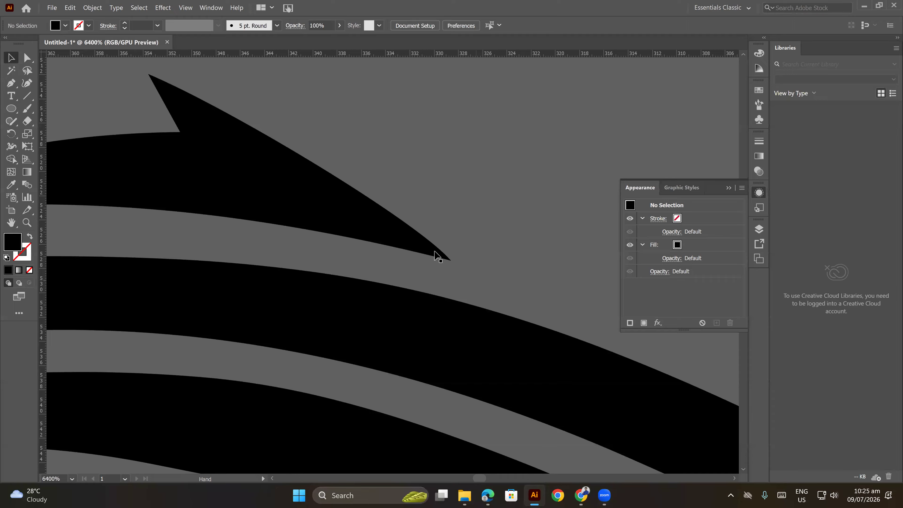
pyautogui.scroll(-2, 439, 258)
pyautogui.scroll(-2, 439, 265)
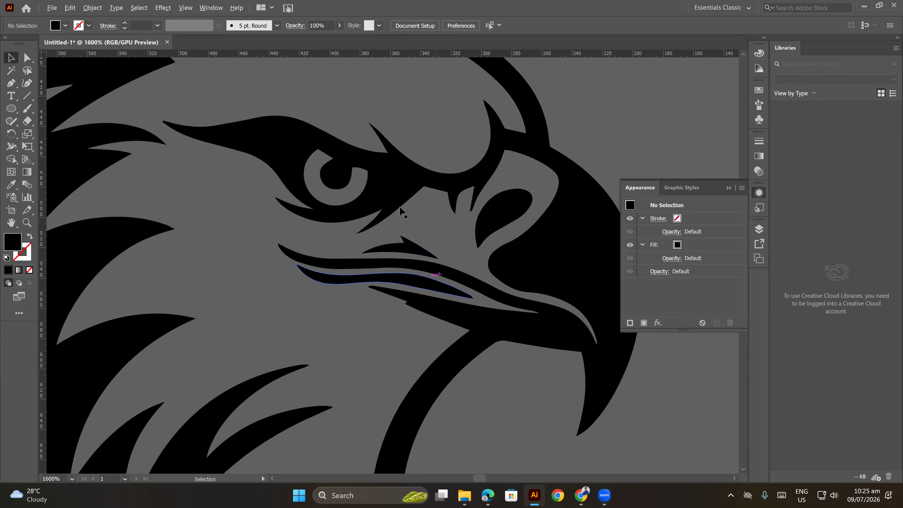
pyautogui.scroll(-2, 465, 245)
pyautogui.scroll(-3, 383, 245)
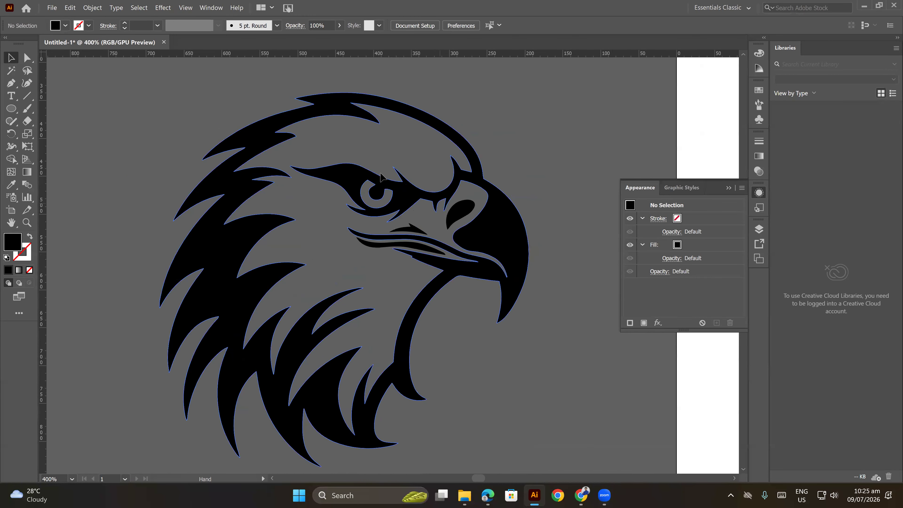
pyautogui.scroll(-2, 384, 175)
pyautogui.scroll(3, 373, 253)
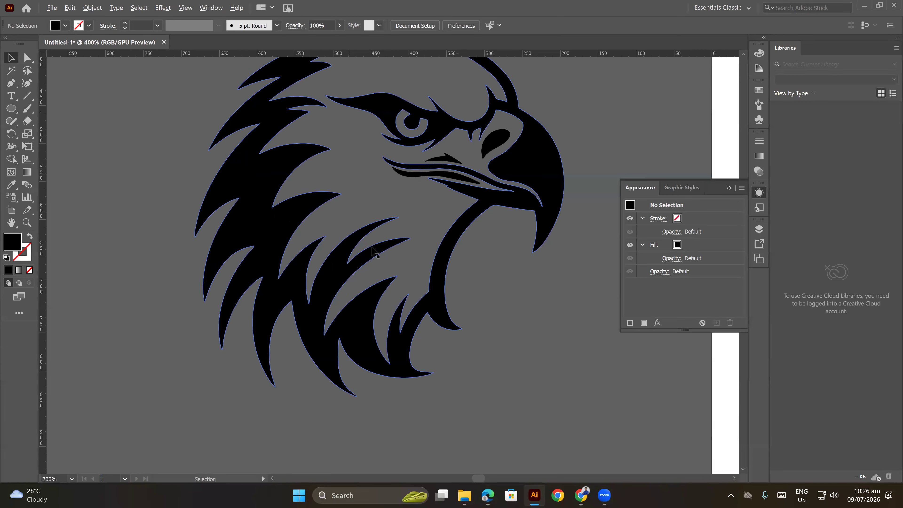
pyautogui.scroll(-5, 432, 234)
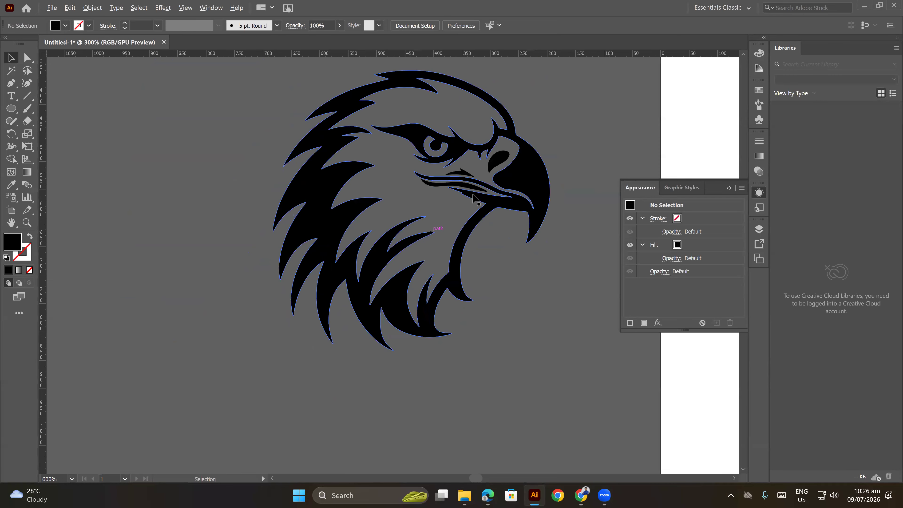
# Select all of the eagle's black shapes and move them onto the white artboard
pyautogui.moveTo(308, 125); pyautogui.dragTo(544, 357)
pyautogui.moveTo(490, 187); pyautogui.dragTo(562, 216)
pyautogui.click(604, 151)
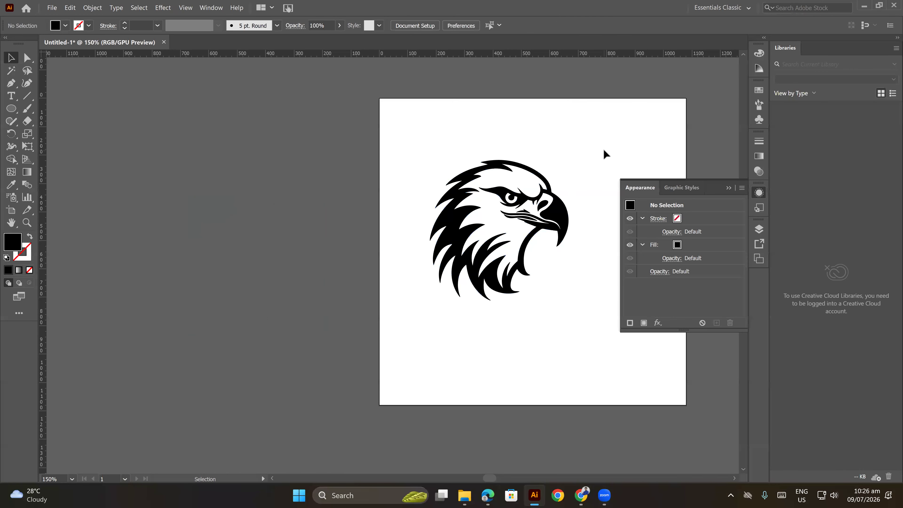
# Select the whole eagle on the artboard and delete it
pyautogui.moveTo(608, 136); pyautogui.dragTo(367, 373)
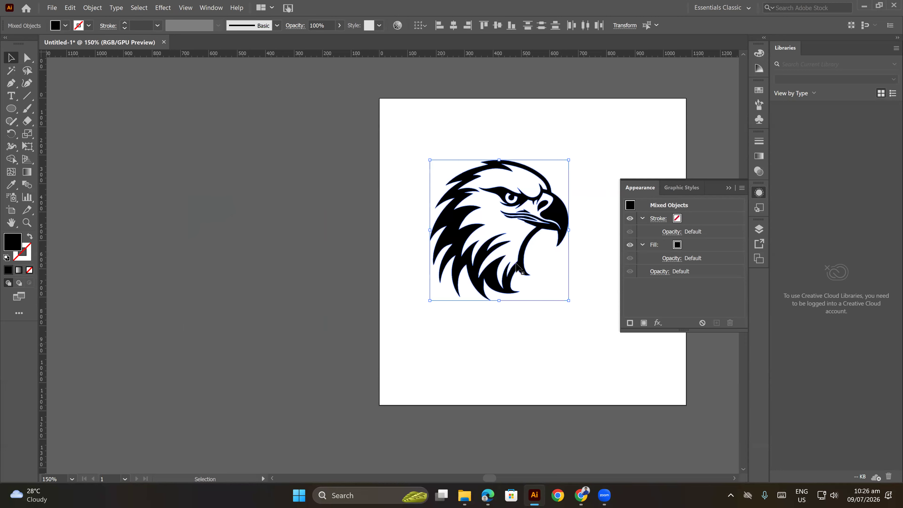
pyautogui.moveTo(597, 127); pyautogui.dragTo(336, 385)
pyautogui.press('Delete')
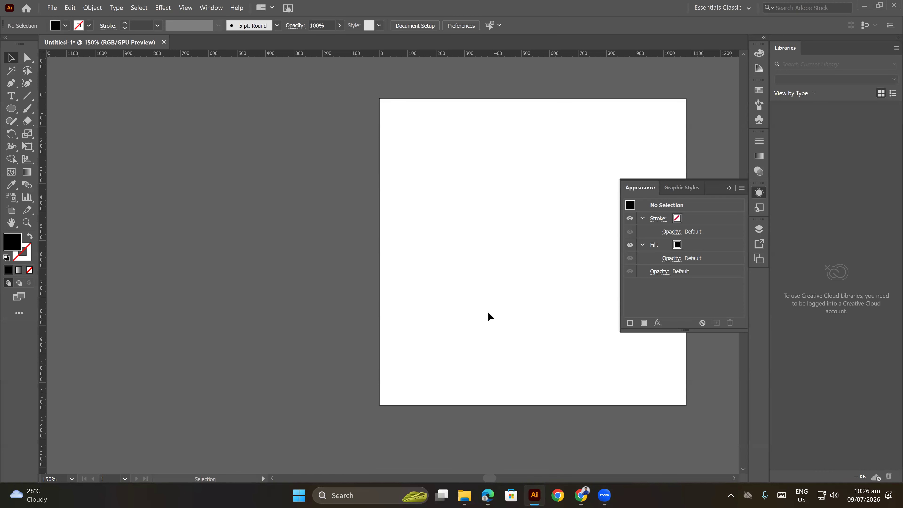
# Switch to Chrome, open the fierce eagle or hawk head mascot illustration from the Dreamstime results, and copy its preview image
pyautogui.click(581, 496)
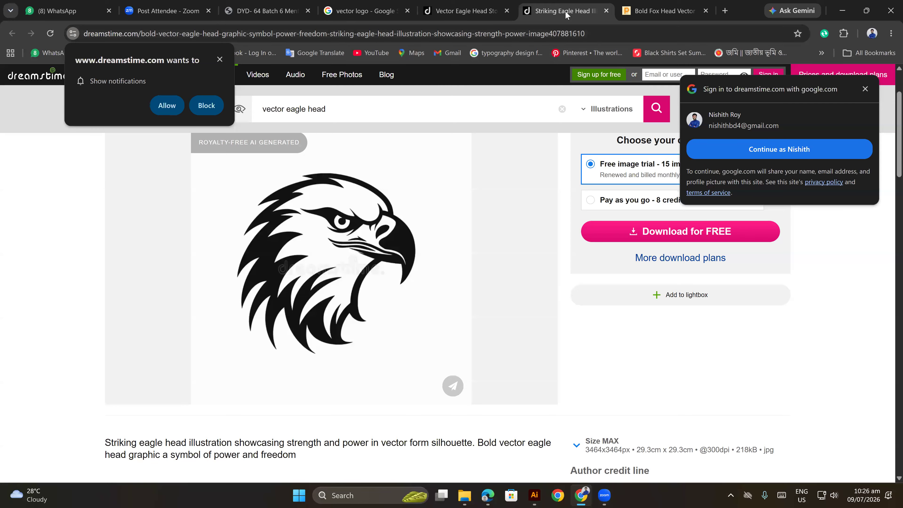
pyautogui.click(459, 11)
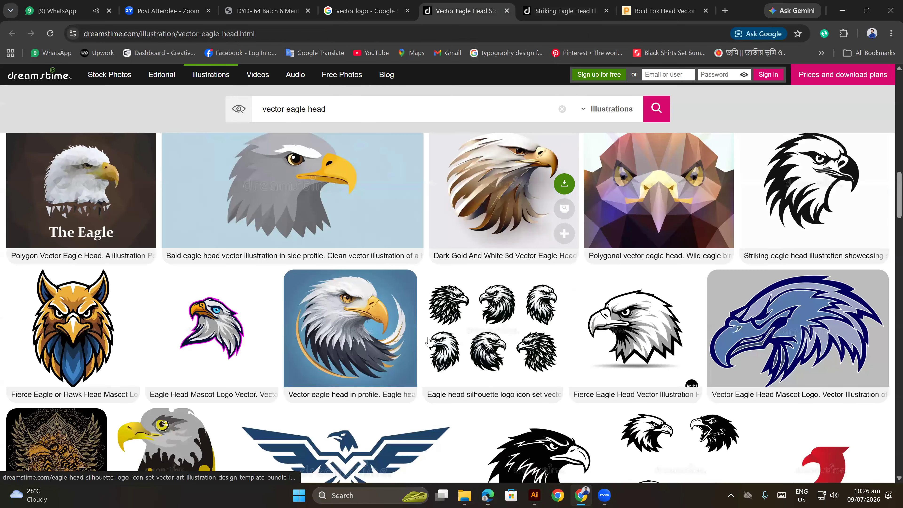
pyautogui.click(68, 313)
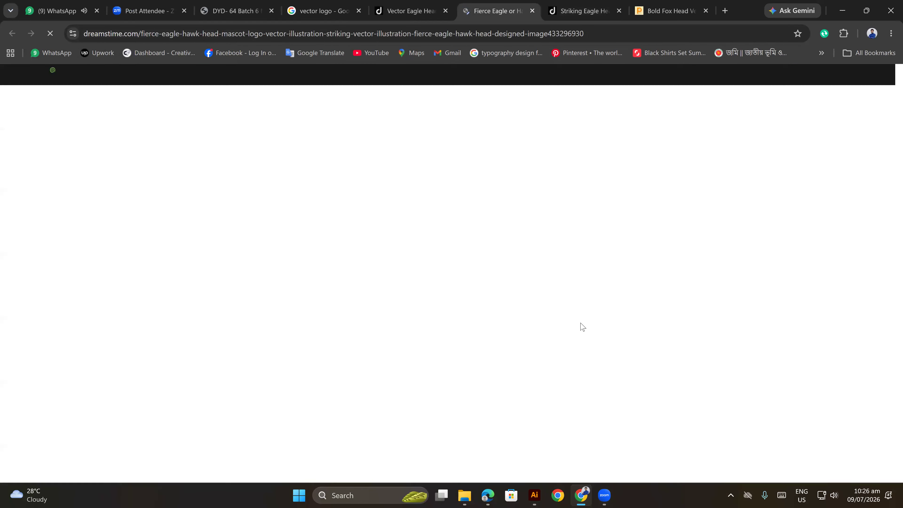
pyautogui.scroll(-2, 341, 241)
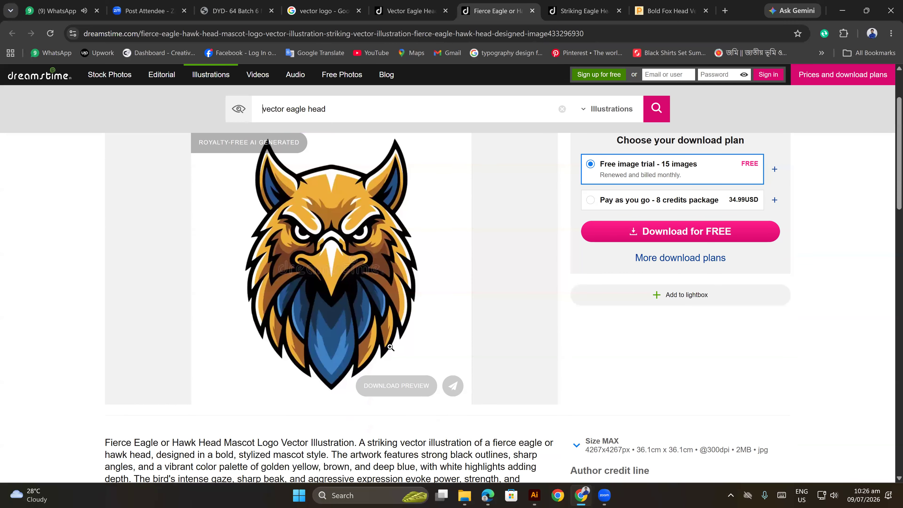
pyautogui.rightClick(340, 242)
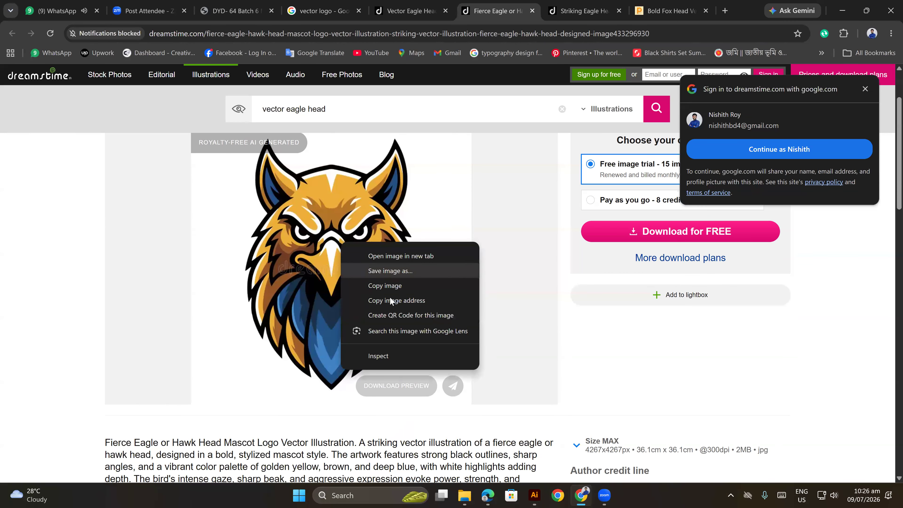
pyautogui.click(384, 286)
# Switch back to Illustrator, paste the copied mascot image, and place it beside the white artboard
pyautogui.moveTo(543, 497)
pyautogui.click(570, 398)
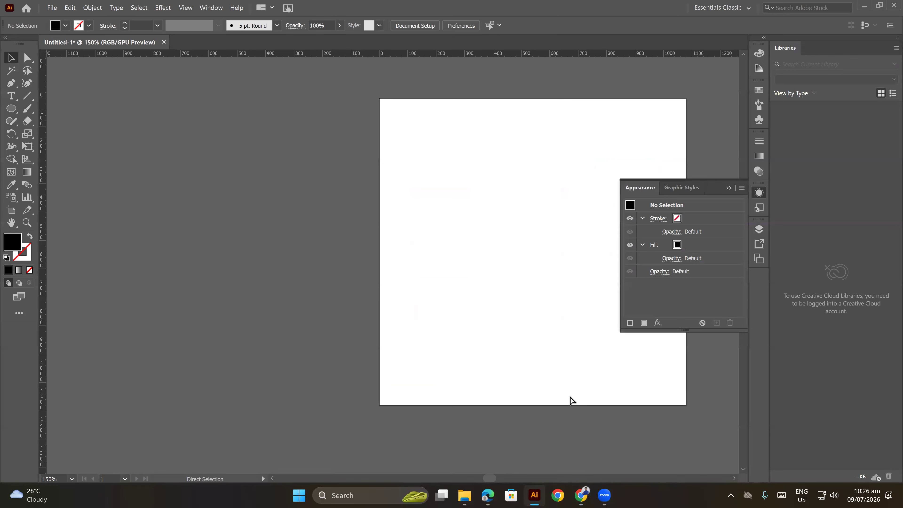
pyautogui.hotkey('ctrl', 'v')
pyautogui.moveTo(387, 308); pyautogui.dragTo(204, 308)
pyautogui.hscroll(-5, 418, 335)
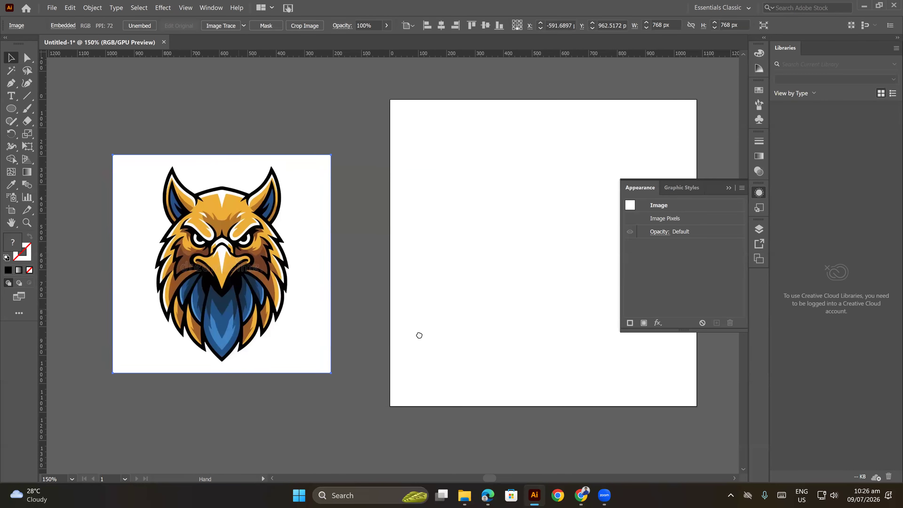
# Examine the pasted mascot image up close, checking the color areas and pixel edges of the face, beak and feathers
pyautogui.scroll(3, 430, 321)
pyautogui.scroll(-1, 433, 322)
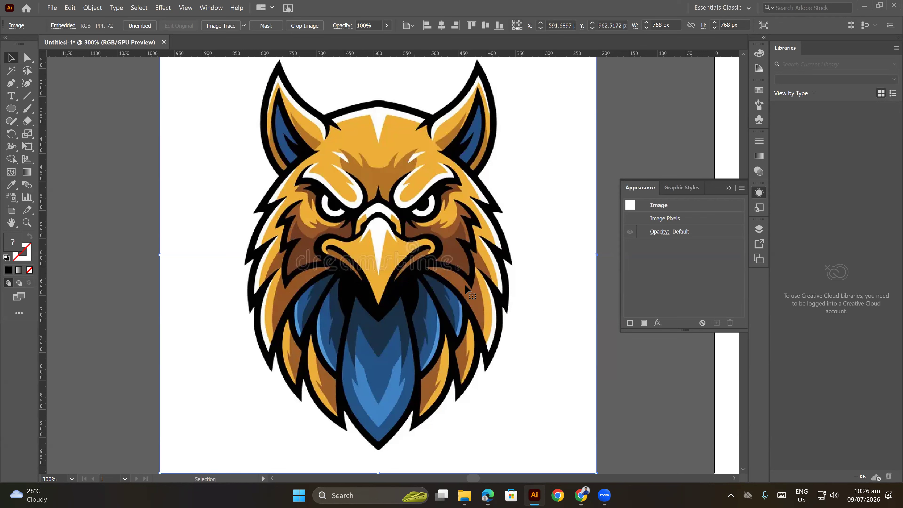
pyautogui.scroll(1, 470, 266)
pyautogui.scroll(1, 468, 265)
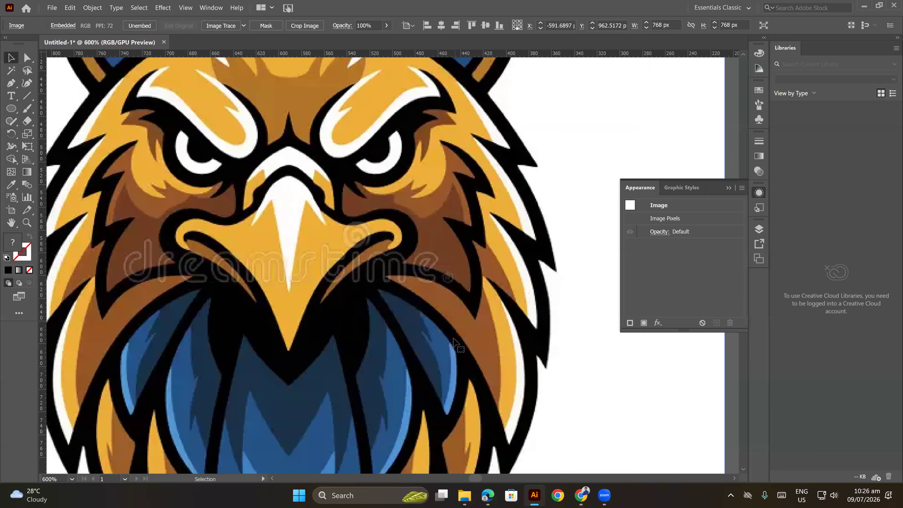
pyautogui.moveTo(441, 378); pyautogui.dragTo(451, 304)
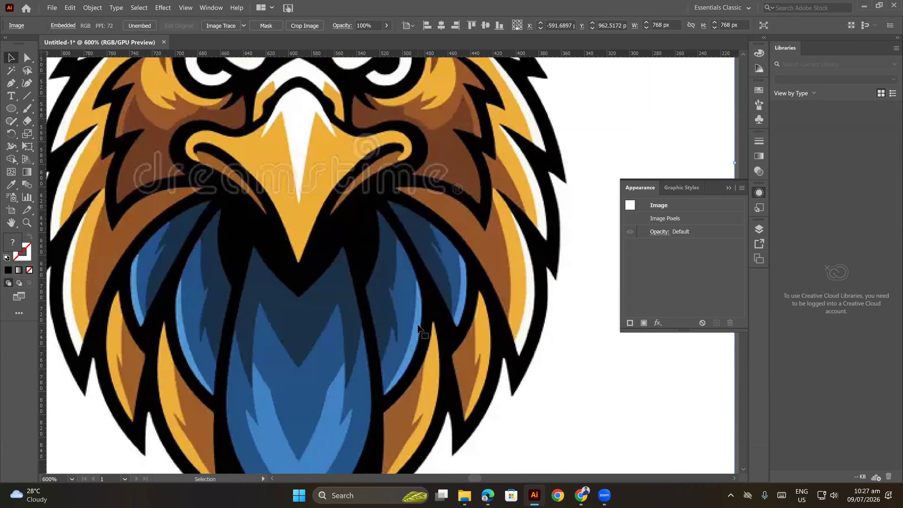
pyautogui.scroll(-5, 359, 330)
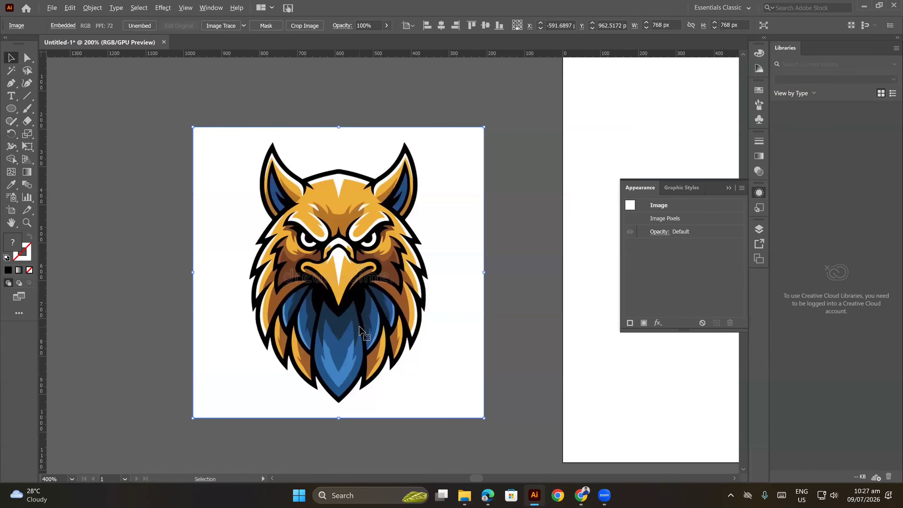
pyautogui.scroll(4, 356, 331)
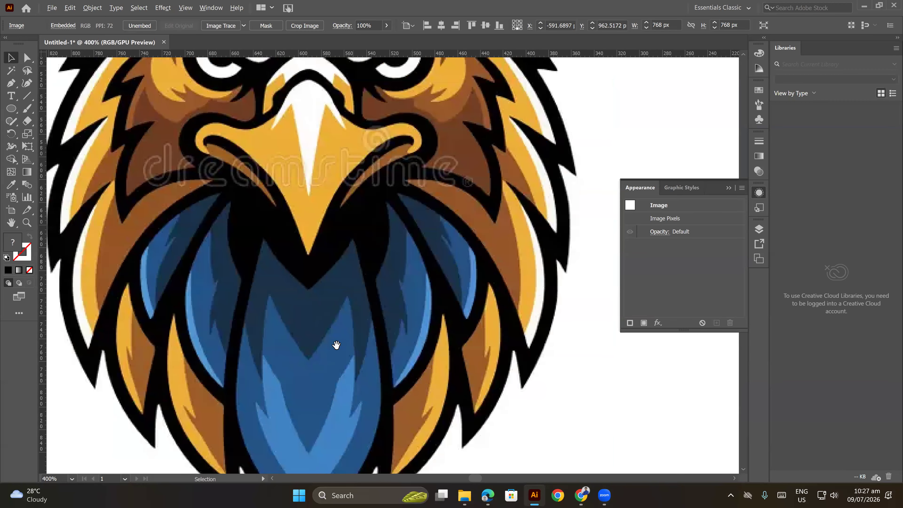
pyautogui.scroll(2, 342, 342)
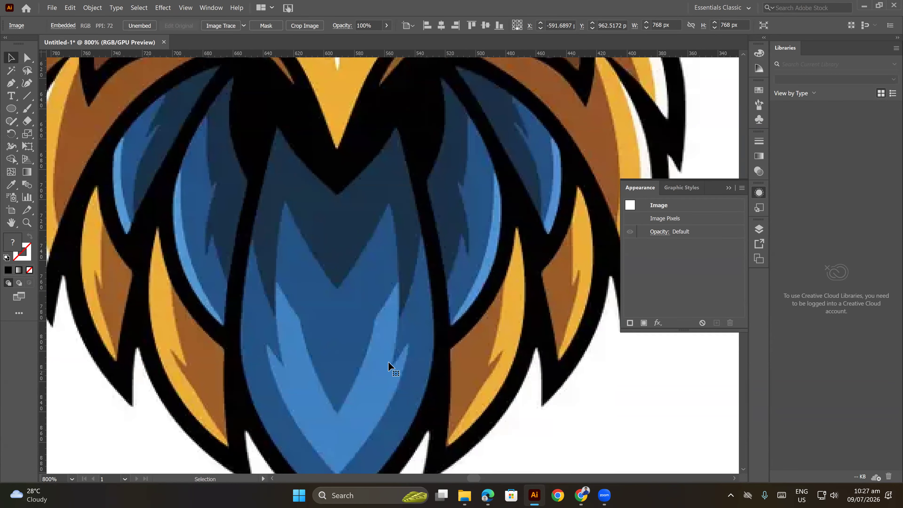
pyautogui.scroll(-4, 461, 272)
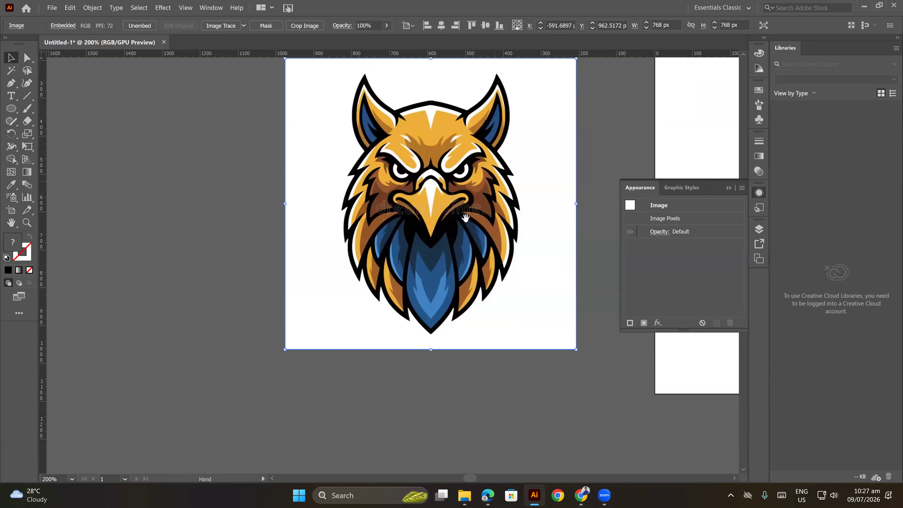
pyautogui.scroll(1, 451, 236)
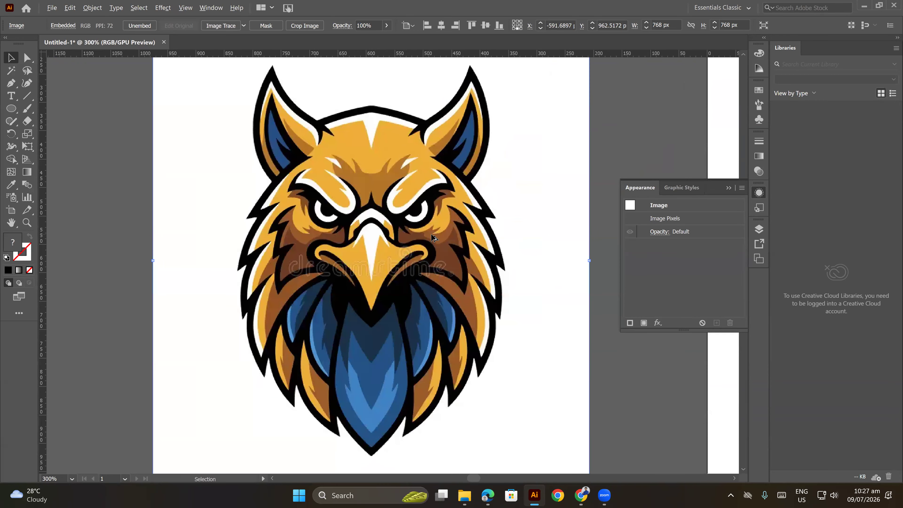
pyautogui.moveTo(423, 228); pyautogui.dragTo(420, 226)
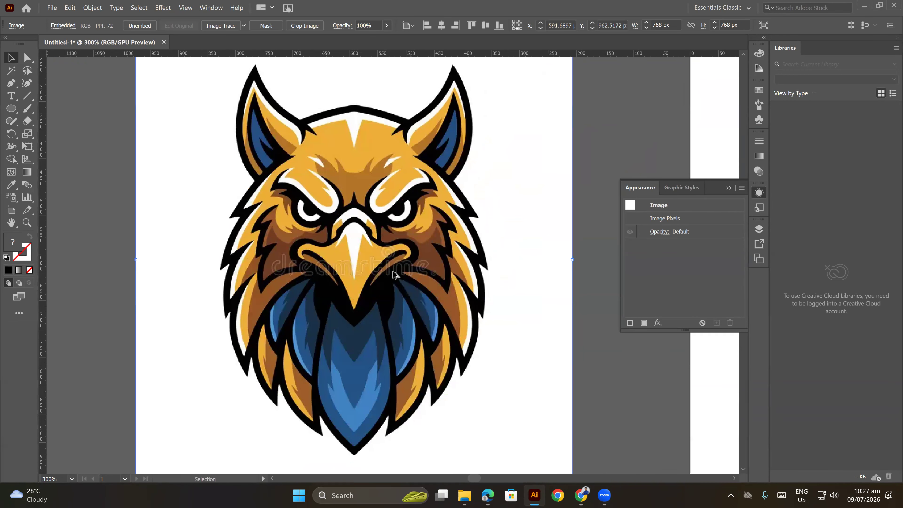
pyautogui.scroll(4, 399, 270)
# Trace the mascot image with the Low Fidelity Photo preset of Image Trace
pyautogui.scroll(-5, 400, 269)
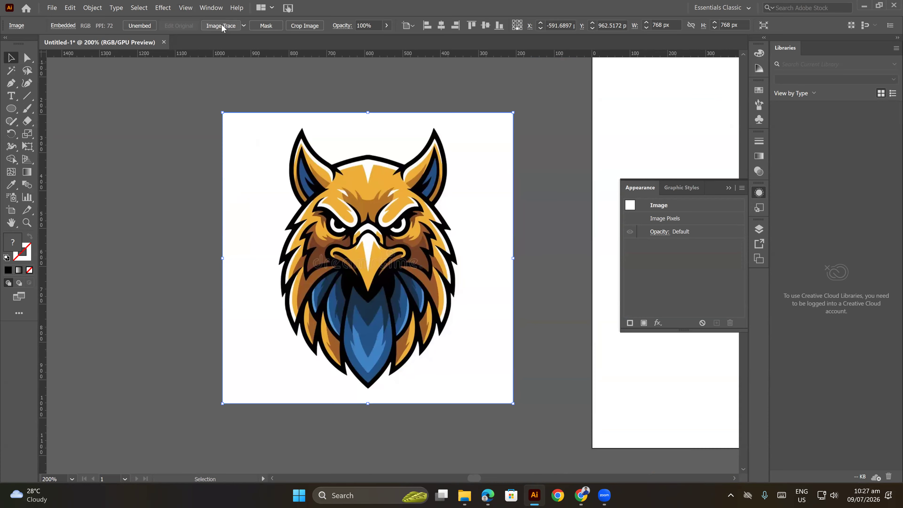
pyautogui.click(244, 26)
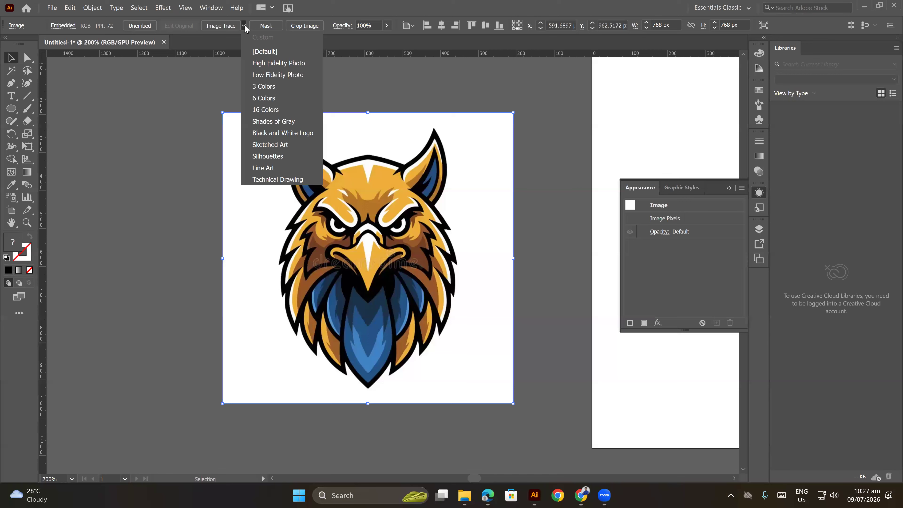
pyautogui.click(282, 75)
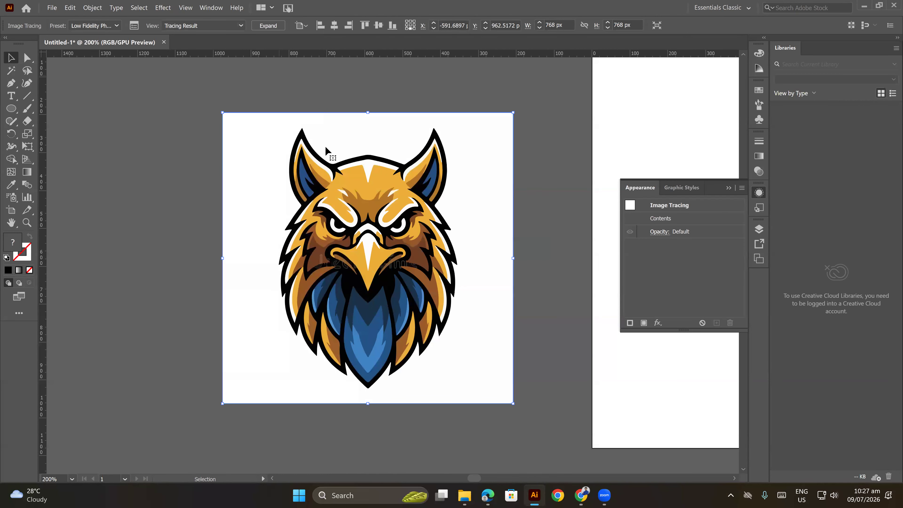
# Inspect the traced ear, crown and beak up close for contour quality and for leftover watermark letters across the face
pyautogui.scroll(4, 393, 256)
pyautogui.moveTo(435, 229); pyautogui.dragTo(412, 339)
pyautogui.moveTo(421, 164); pyautogui.dragTo(481, 350)
pyautogui.moveTo(502, 159); pyautogui.dragTo(417, 270)
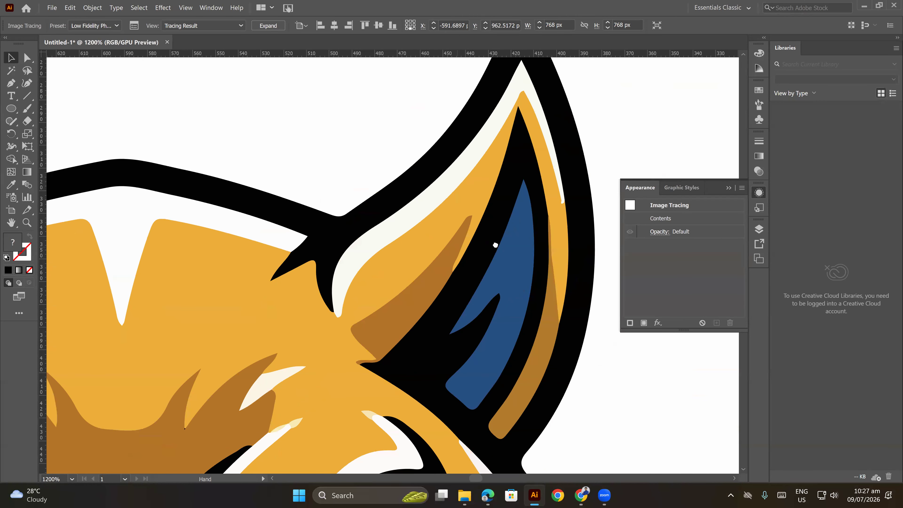
pyautogui.moveTo(535, 188); pyautogui.dragTo(497, 245)
pyautogui.scroll(4, 502, 246)
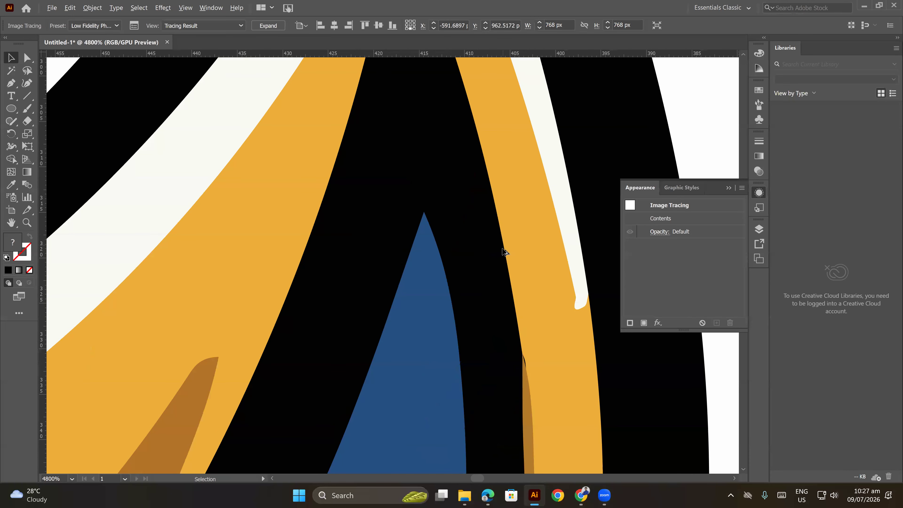
pyautogui.scroll(-9, 503, 252)
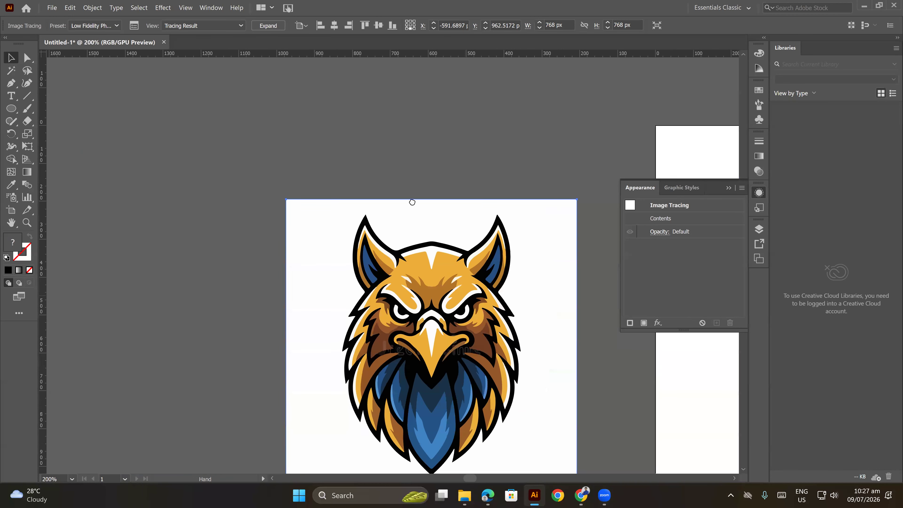
pyautogui.moveTo(466, 295); pyautogui.dragTo(412, 202)
pyautogui.scroll(1, 443, 283)
pyautogui.moveTo(452, 229); pyautogui.dragTo(444, 233)
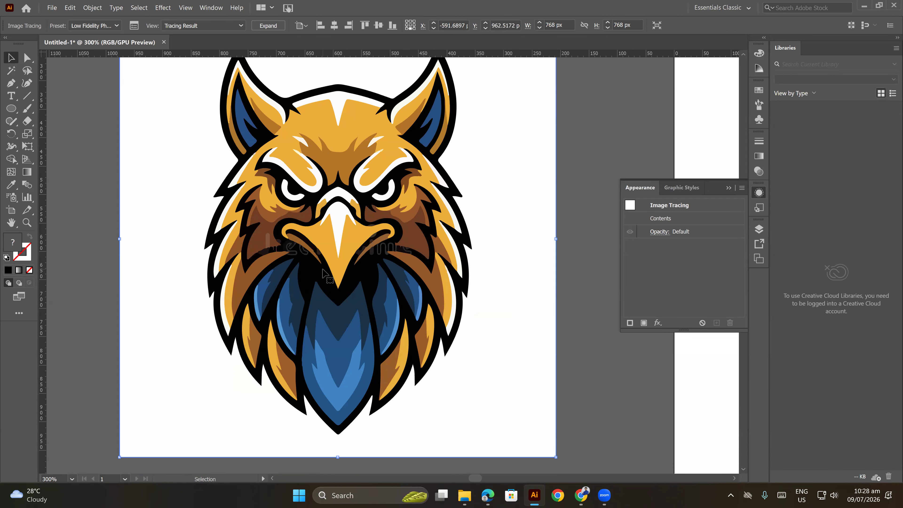
pyautogui.scroll(2, 384, 253)
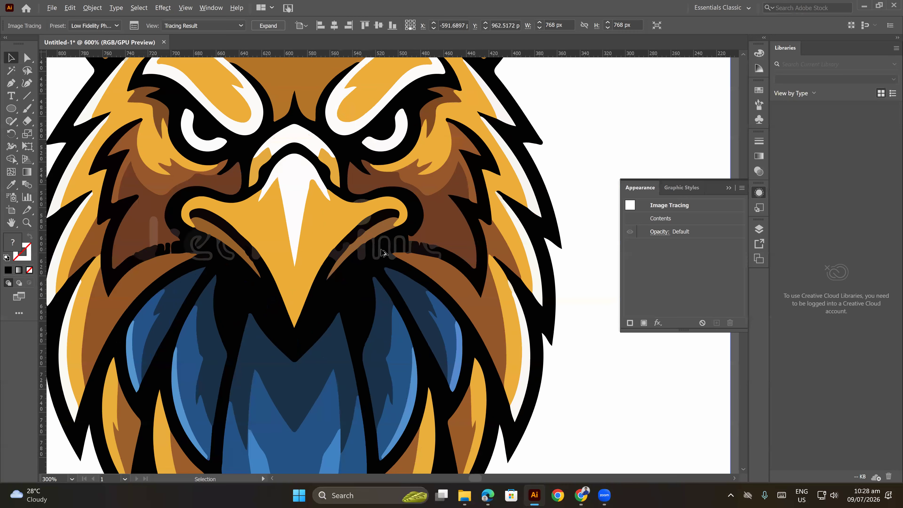
pyautogui.scroll(1, 384, 253)
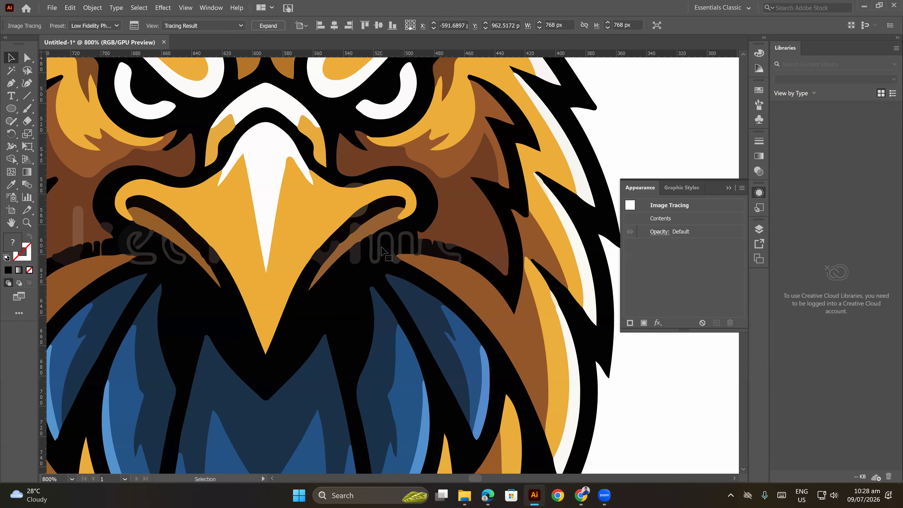
pyautogui.scroll(2, 384, 251)
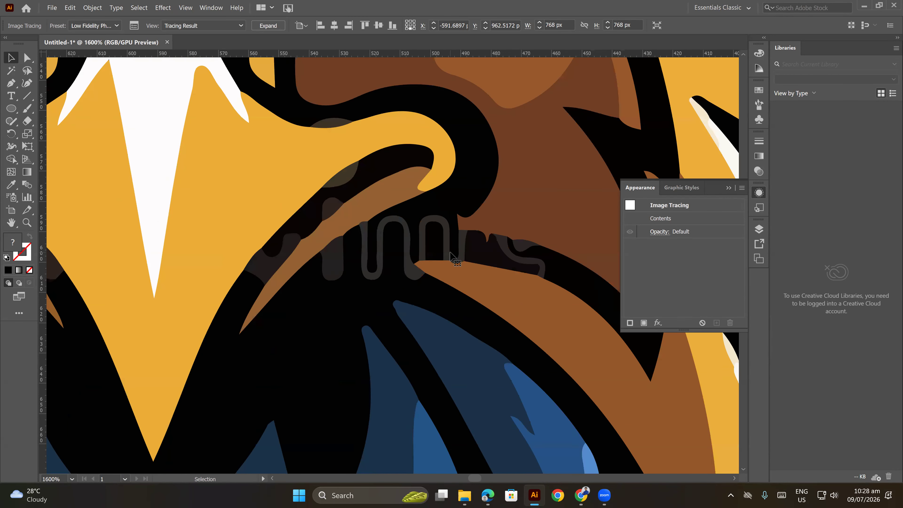
pyautogui.scroll(-4, 400, 233)
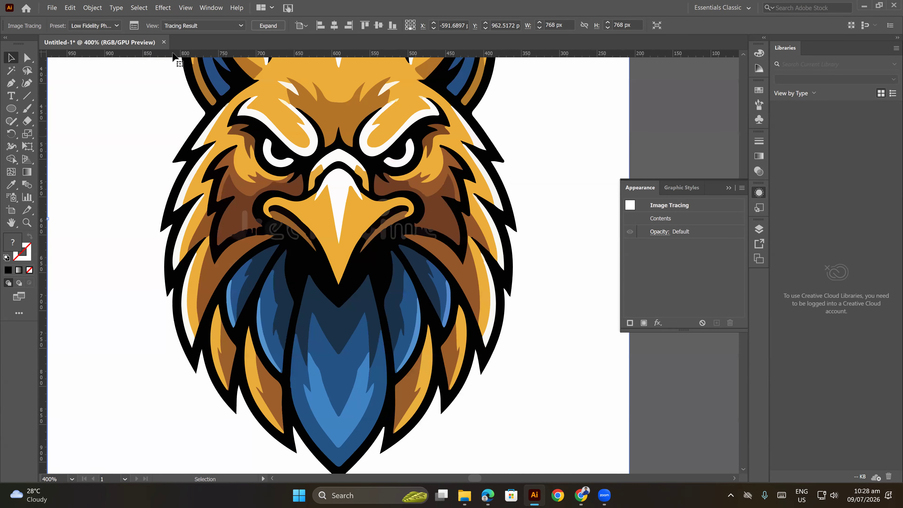
# Open the detailed Image Trace settings and compare the source image with the tracing result repeatedly
pyautogui.click(135, 26)
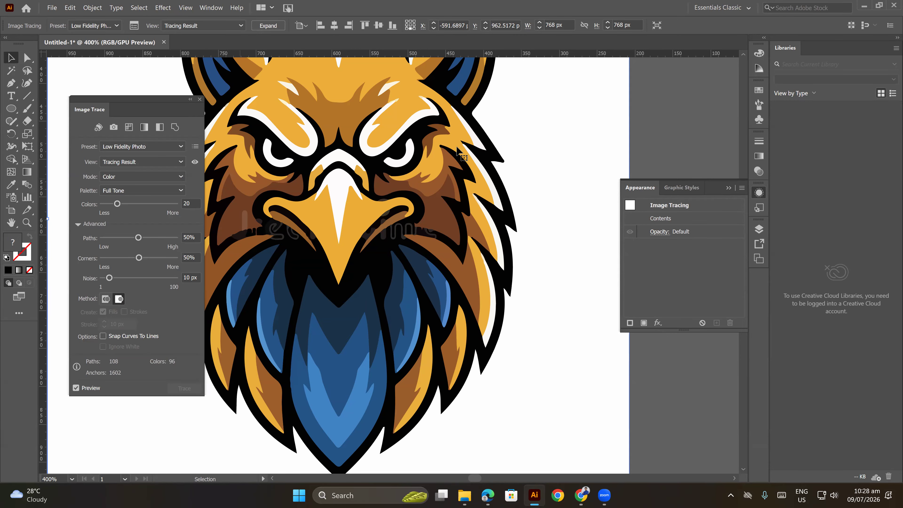
pyautogui.moveTo(348, 171)
pyautogui.mouseDown()
pyautogui.moveTo(478, 200)
pyautogui.moveTo(470, 204)
pyautogui.mouseUp()
pyautogui.click(195, 162)
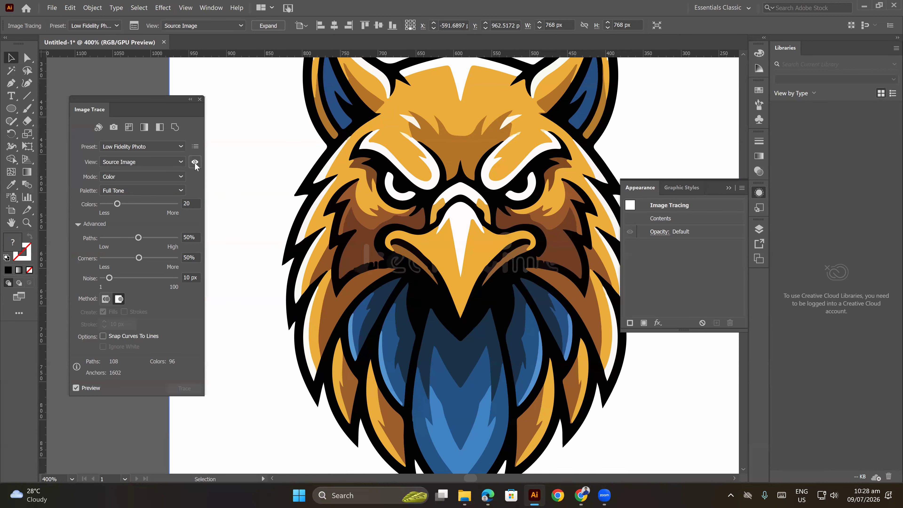
pyautogui.moveTo(195, 162); pyautogui.dragTo(194, 163)
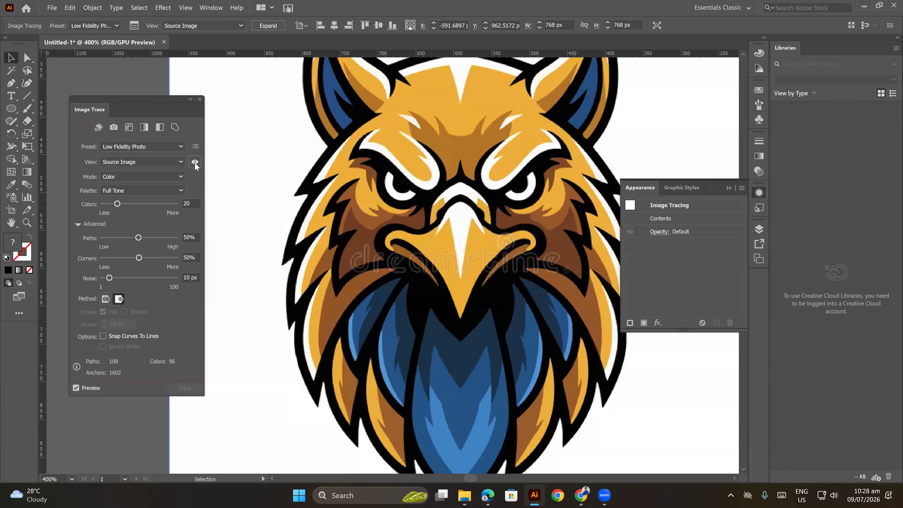
pyautogui.click(195, 162)
pyautogui.moveTo(195, 162); pyautogui.dragTo(195, 163)
pyautogui.click(195, 162)
pyautogui.click(195, 162)
pyautogui.click(194, 162)
pyautogui.click(195, 163)
pyautogui.moveTo(194, 162); pyautogui.dragTo(195, 162)
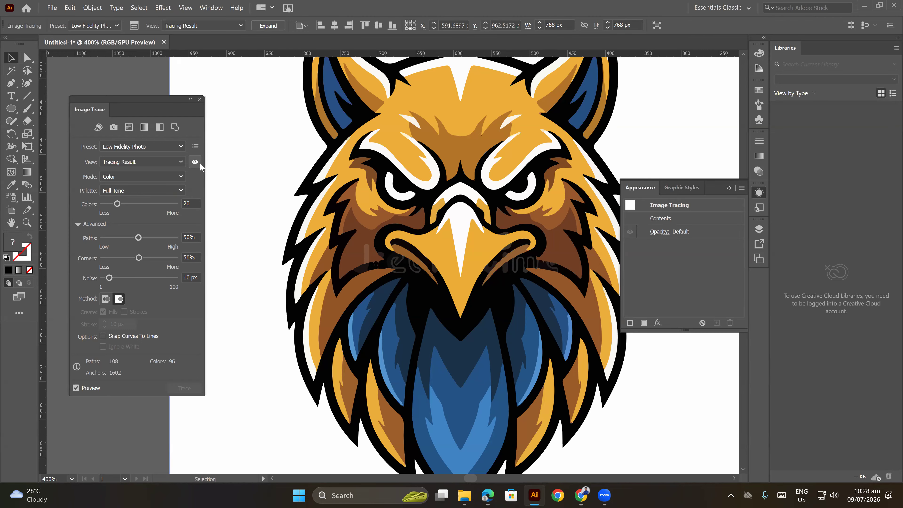
pyautogui.click(198, 162)
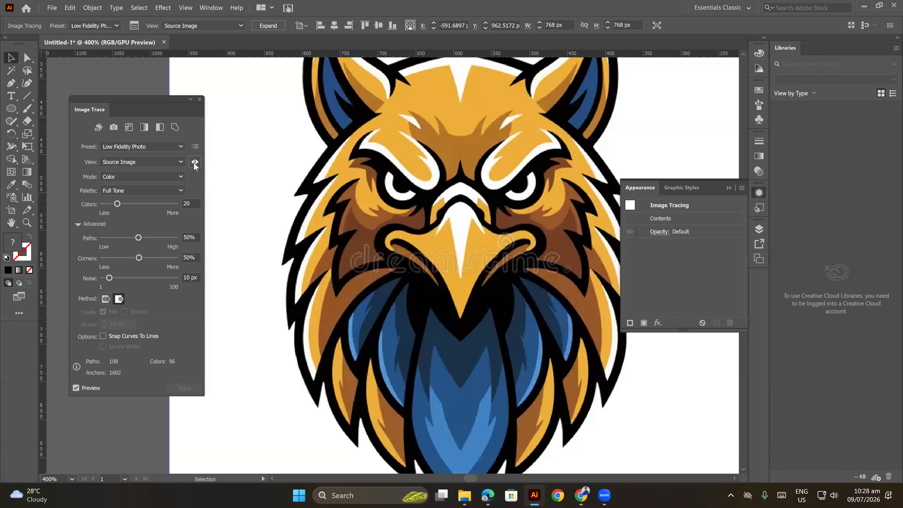
pyautogui.click(195, 162)
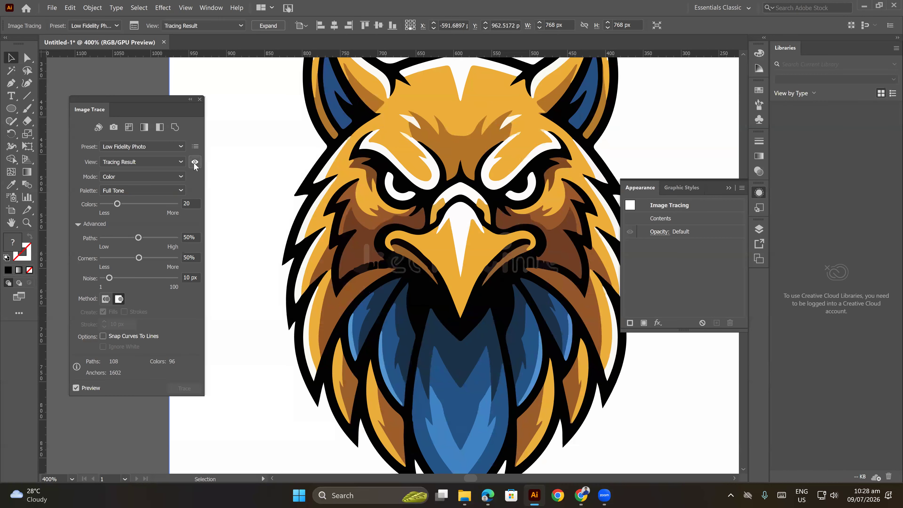
pyautogui.click(194, 162)
pyautogui.click(195, 162)
pyautogui.click(194, 162)
pyautogui.click(195, 162)
pyautogui.click(194, 163)
pyautogui.click(194, 163)
# Set the trace's Paths to 74% and Corners to 81%, and expand the tracing into editable vector shapes
pyautogui.moveTo(139, 237); pyautogui.dragTo(157, 237)
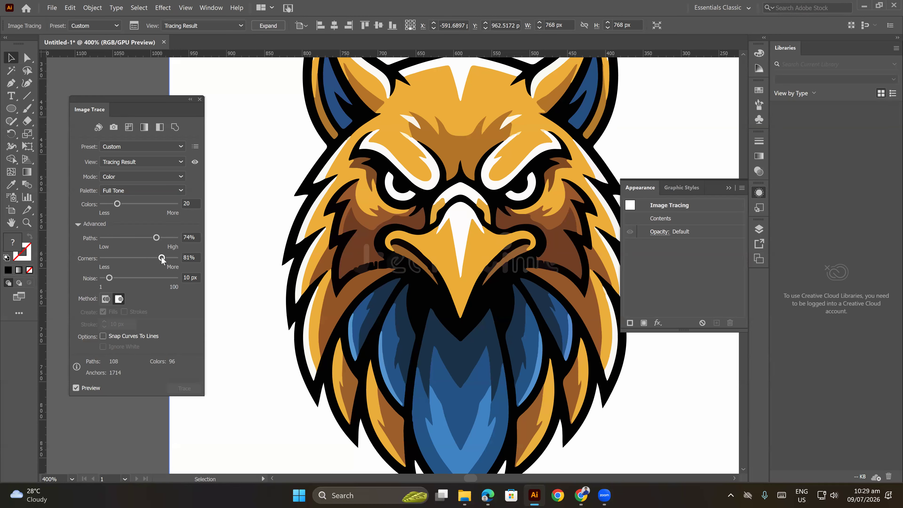
pyautogui.moveTo(162, 258); pyautogui.dragTo(161, 258)
pyautogui.click(275, 29)
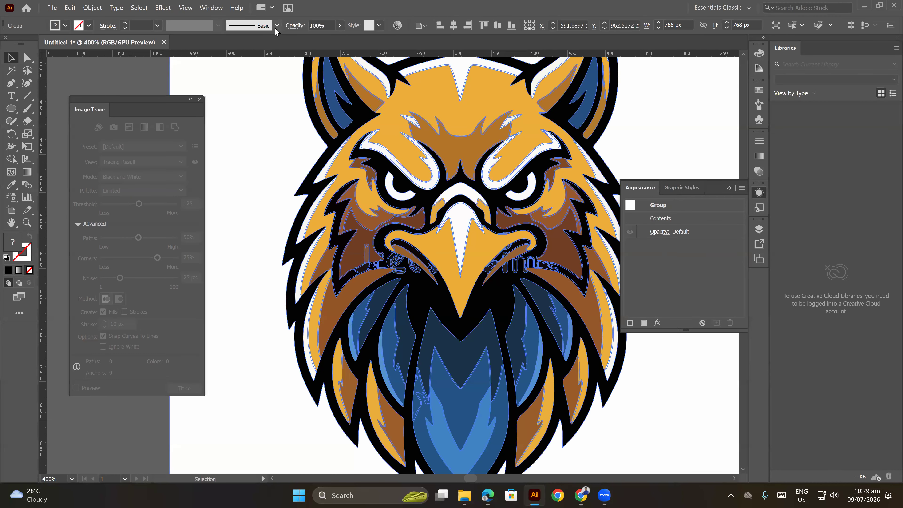
# Close the Image Trace settings, ungroup the expanded mascot tracing and delete its white background shape
pyautogui.scroll(-3, 250, 159)
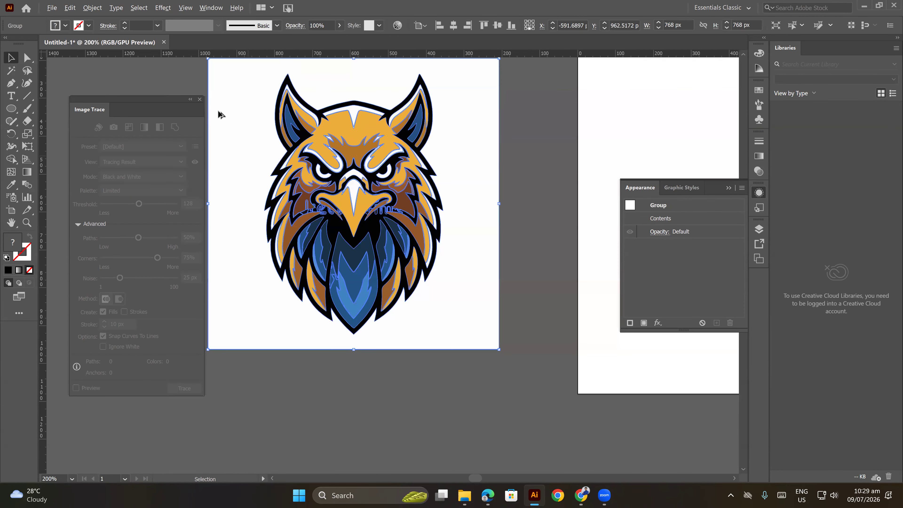
pyautogui.click(200, 100)
pyautogui.rightClick(254, 127)
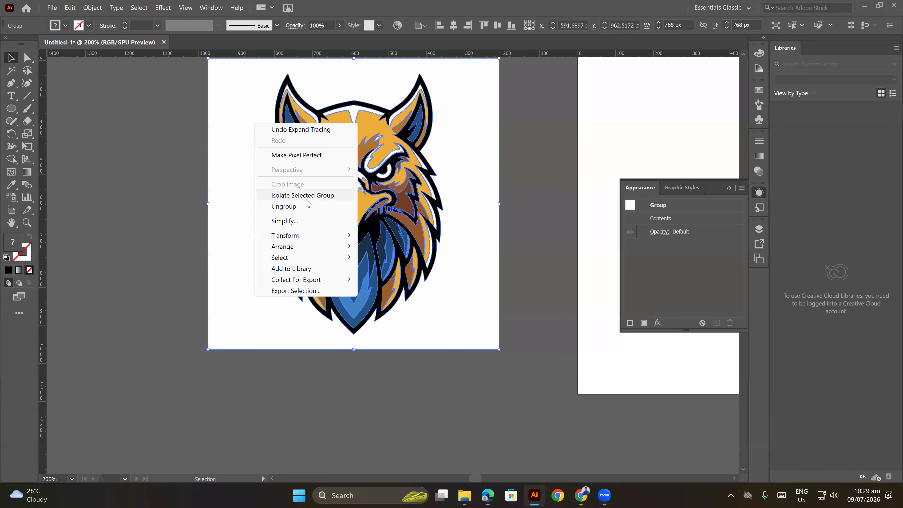
pyautogui.click(284, 206)
pyautogui.click(477, 163)
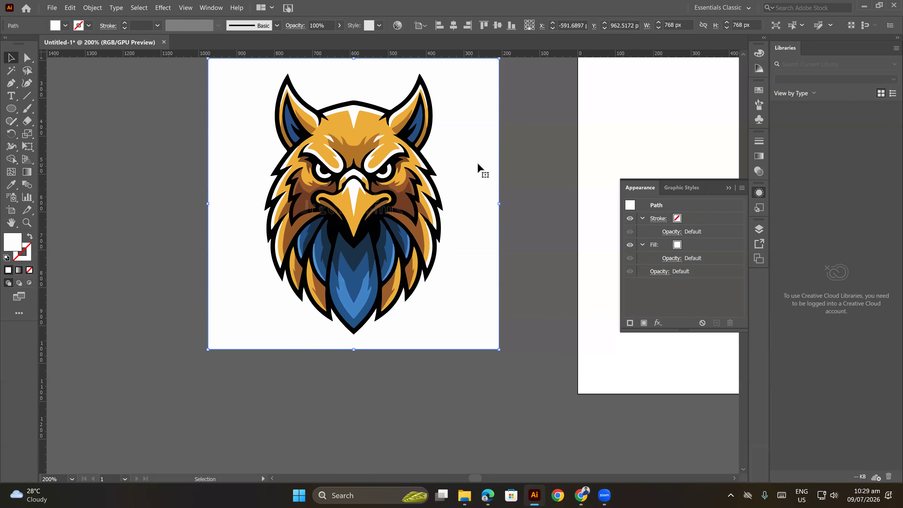
pyautogui.press('Delete')
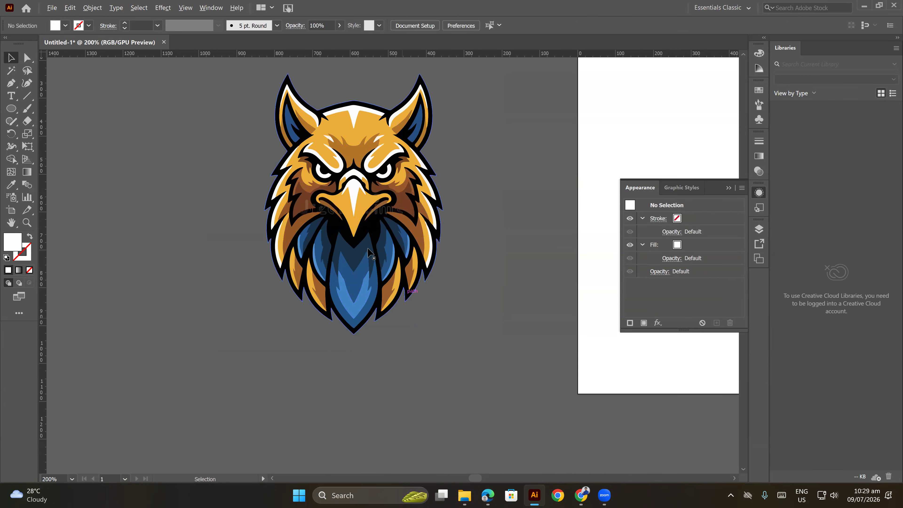
# Recolor the watermark letter on the mascot's left cheek with the dark brown sampled from the surrounding cheek
pyautogui.scroll(3, 368, 246)
pyautogui.moveTo(220, 158); pyautogui.dragTo(435, 291)
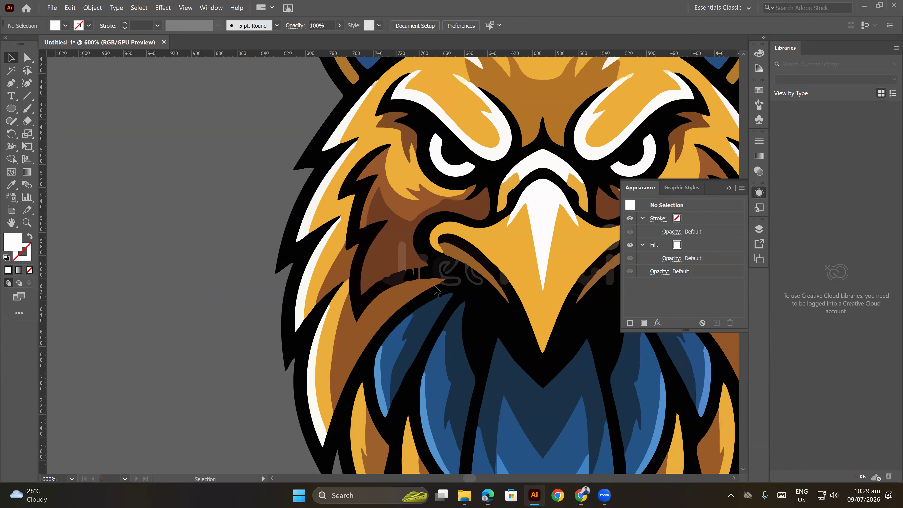
pyautogui.scroll(2, 427, 276)
pyautogui.hscroll(2, 409, 265)
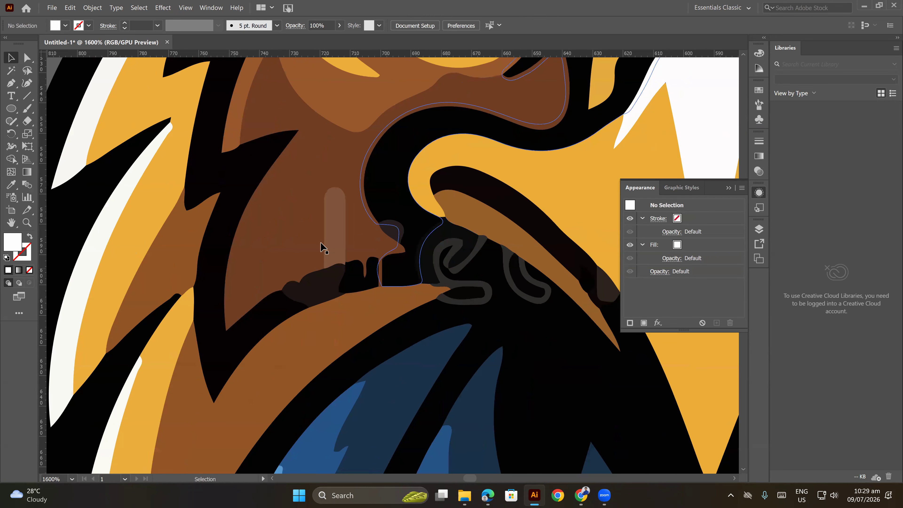
pyautogui.click(335, 239)
pyautogui.click(11, 185)
pyautogui.click(313, 156)
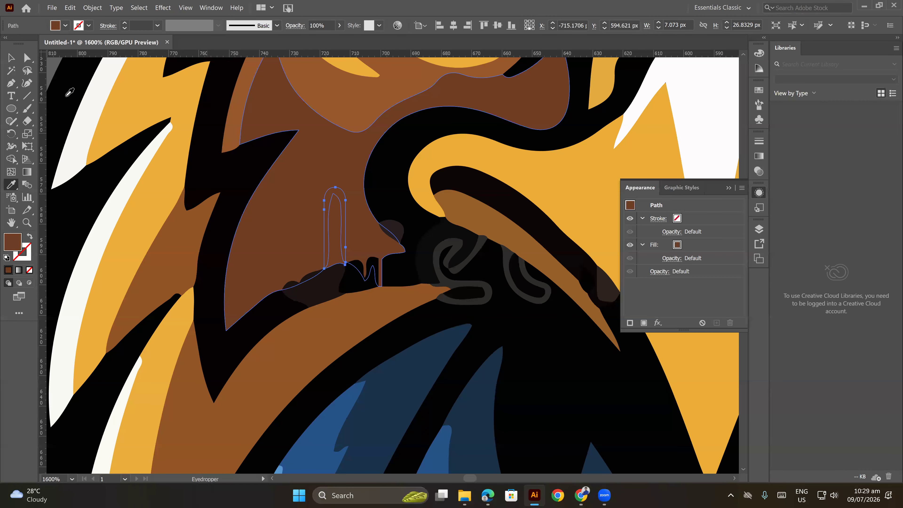
pyautogui.press('v')
pyautogui.click(103, 103)
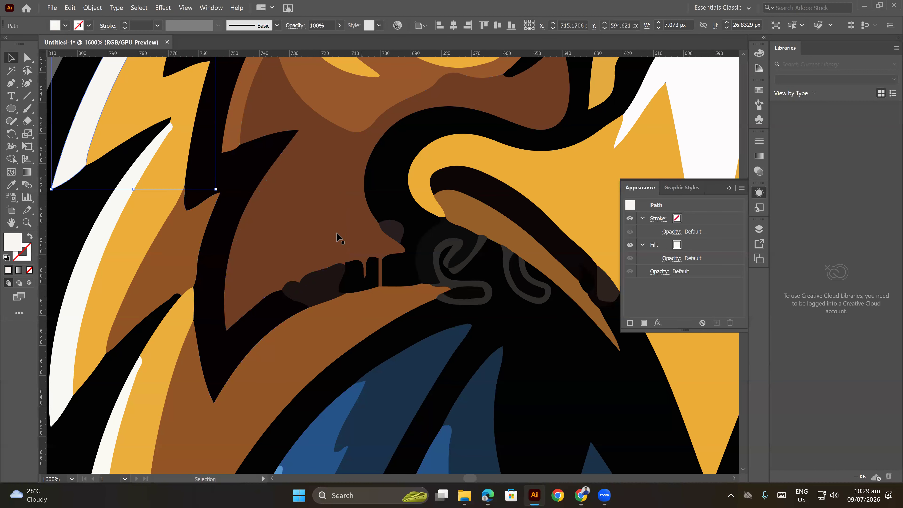
# Start a Pen tool patch along the left cheek's lower edge, out to its feather tip and back along the brown feather below
pyautogui.click(322, 289)
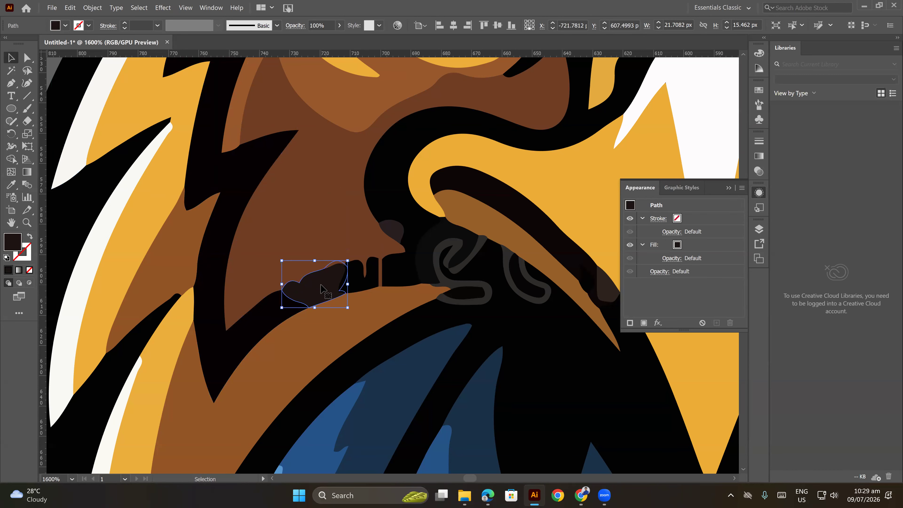
pyautogui.click(335, 212)
pyautogui.scroll(-2, 430, 238)
pyautogui.hscroll(2, 429, 238)
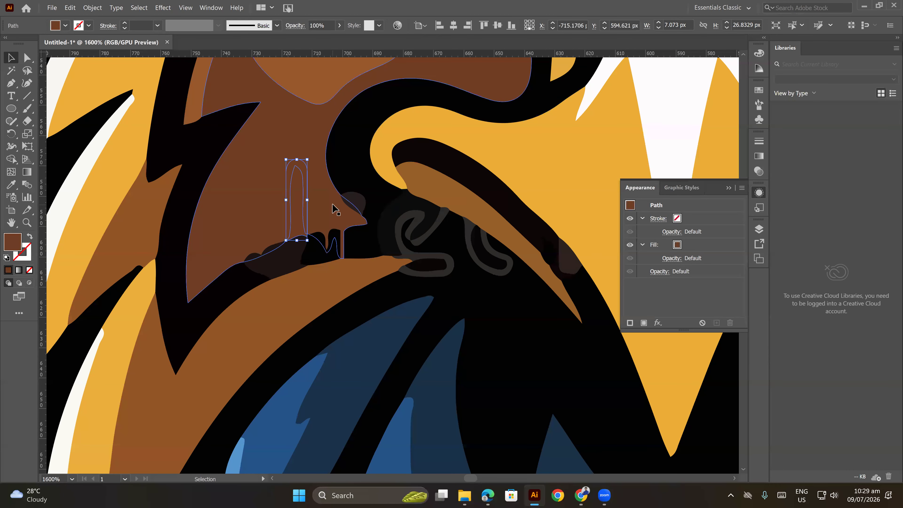
pyautogui.click(11, 83)
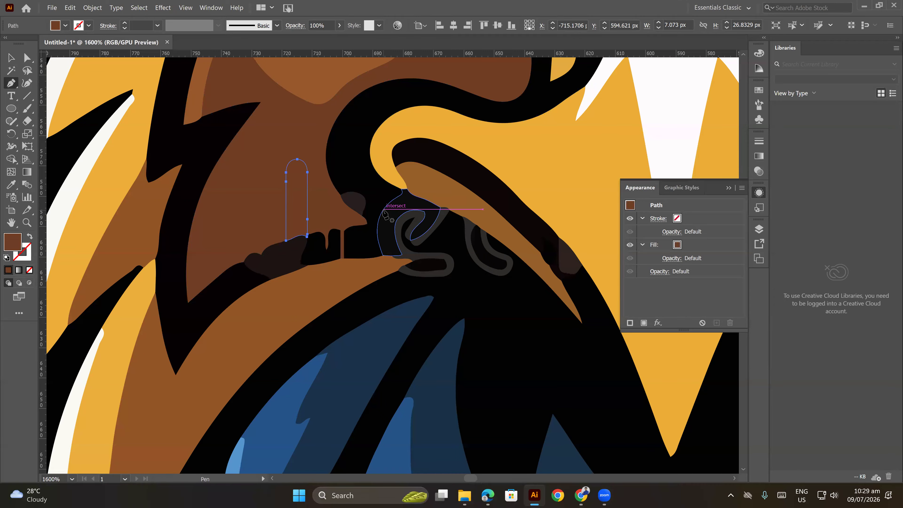
pyautogui.click(329, 176)
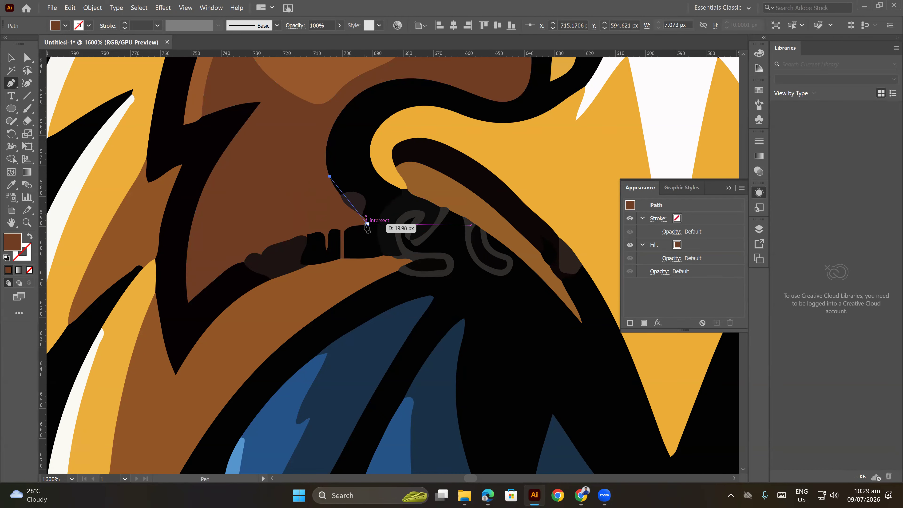
pyautogui.moveTo(367, 223); pyautogui.dragTo(392, 238)
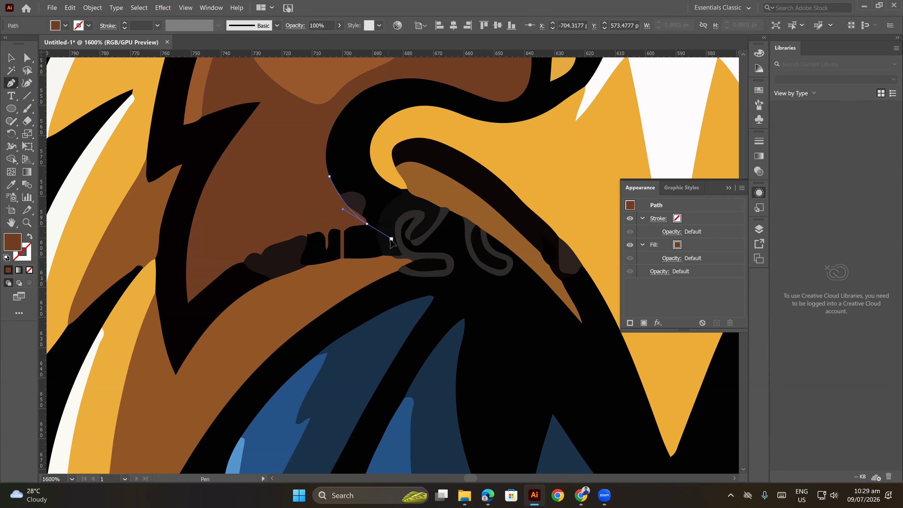
pyautogui.keyDown('alt'); pyautogui.click(368, 223); pyautogui.keyUp('alt')
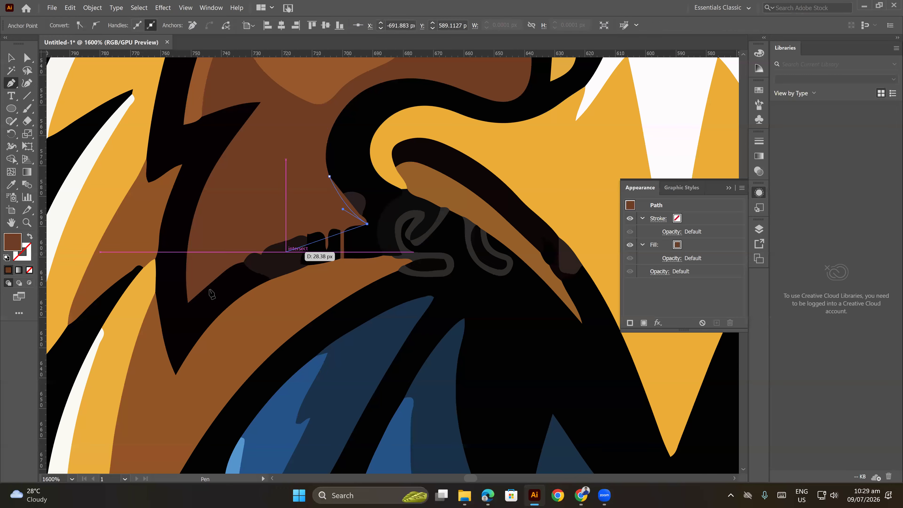
pyautogui.moveTo(188, 303); pyautogui.dragTo(142, 377)
pyautogui.click(187, 302)
pyautogui.click(212, 321)
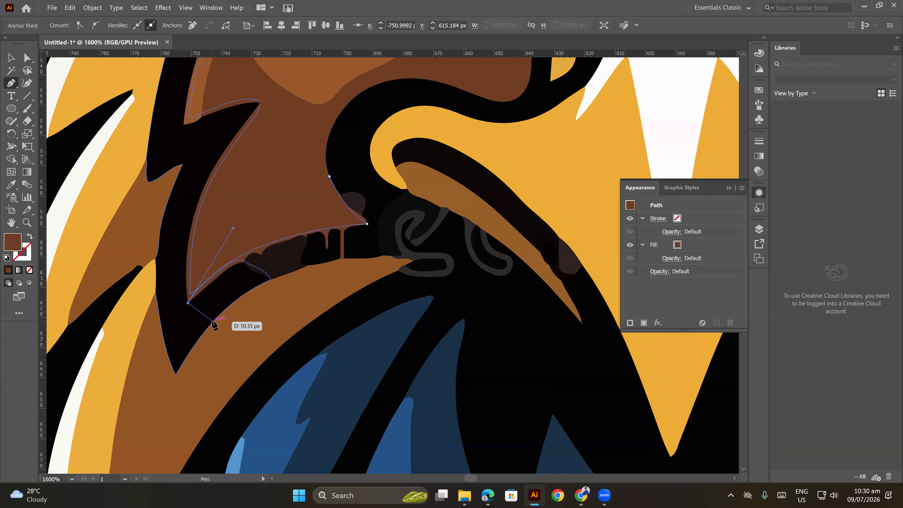
pyautogui.moveTo(414, 262)
pyautogui.mouseDown()
pyautogui.moveTo(527, 284)
pyautogui.moveTo(413, 263)
pyautogui.mouseUp()
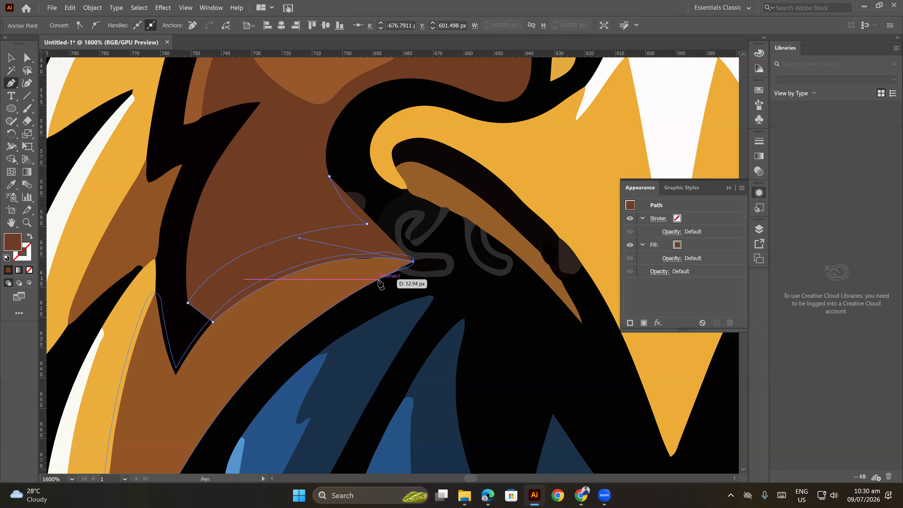
# Continue the patch outline across the black area under the beak and along the beak's left underside, closing it over the watermark letters
pyautogui.click(426, 296)
pyautogui.click(481, 284)
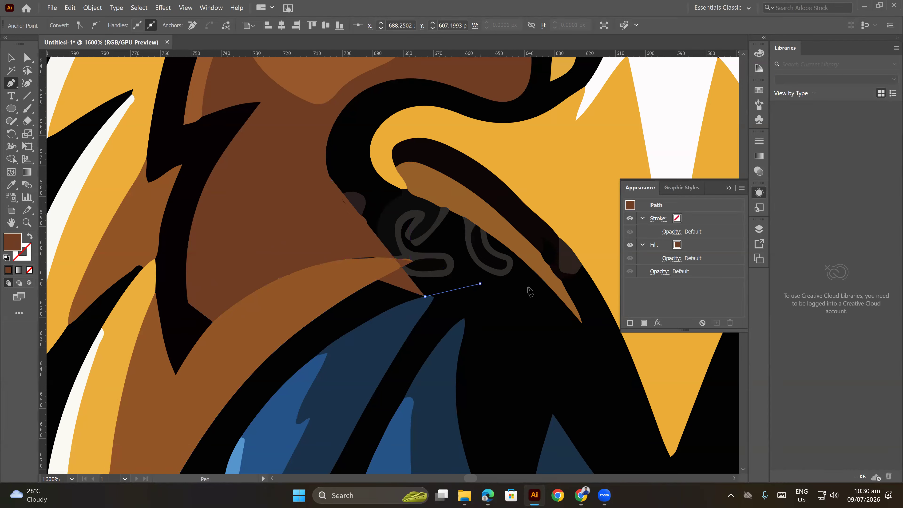
pyautogui.click(544, 280)
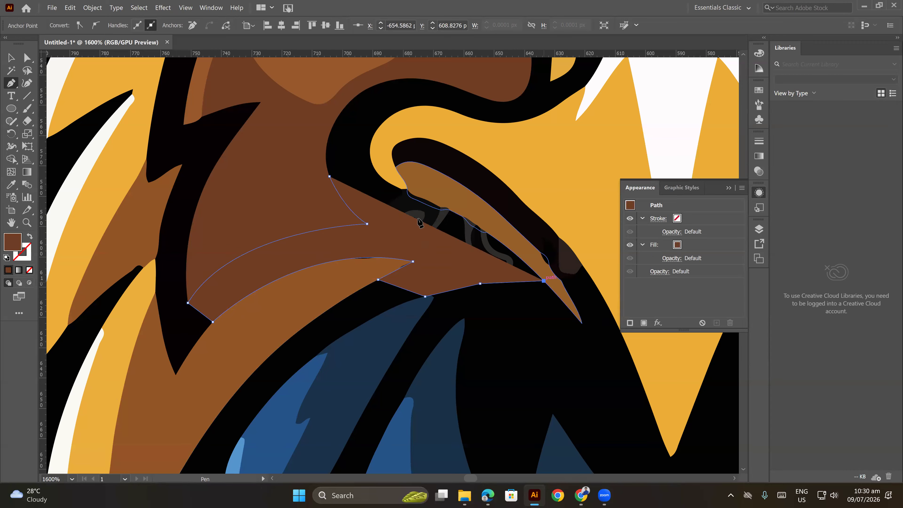
pyautogui.moveTo(407, 189); pyautogui.dragTo(322, 162)
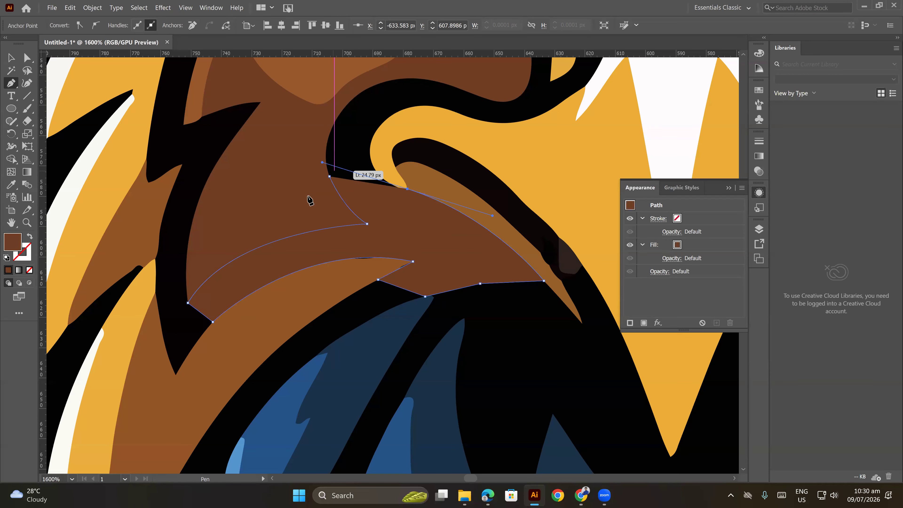
pyautogui.click(28, 237)
pyautogui.click(408, 188)
pyautogui.click(379, 192)
pyautogui.click(347, 177)
pyautogui.click(329, 176)
pyautogui.click(29, 238)
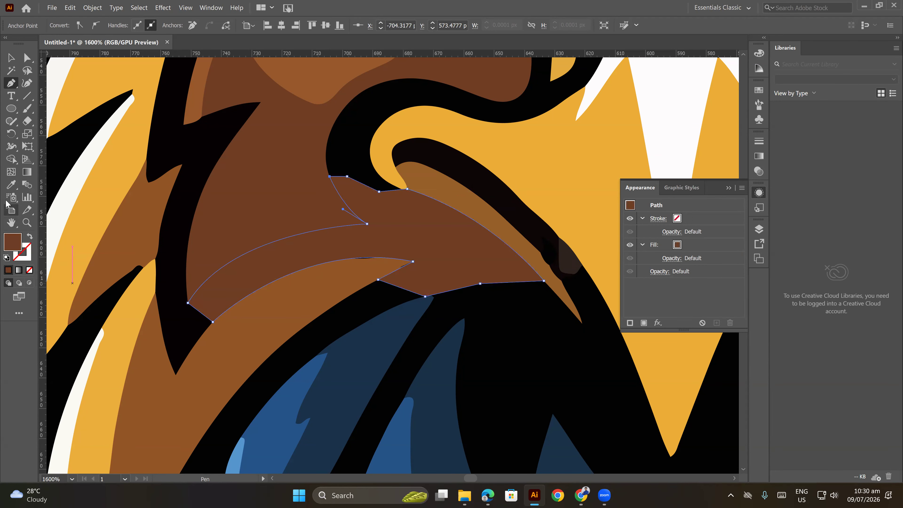
# Fill the closed patch with the black sampled from the beak's outline and deselect it
pyautogui.click(11, 184)
pyautogui.click(346, 139)
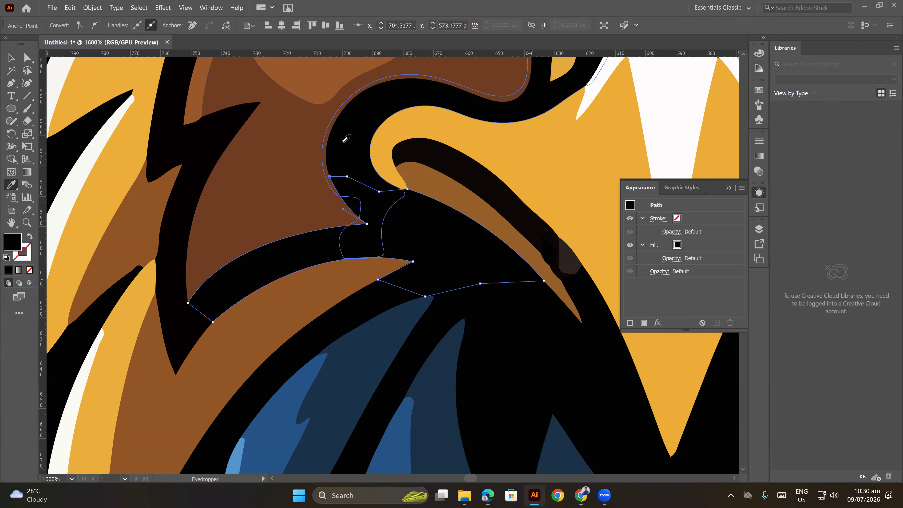
pyautogui.press('v')
pyautogui.scroll(-1, 284, 204)
pyautogui.scroll(-2, 294, 211)
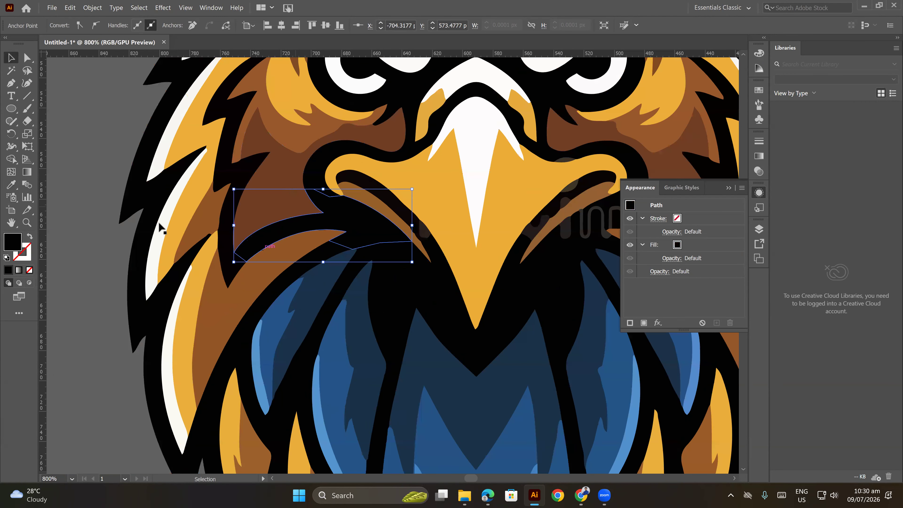
pyautogui.click(117, 170)
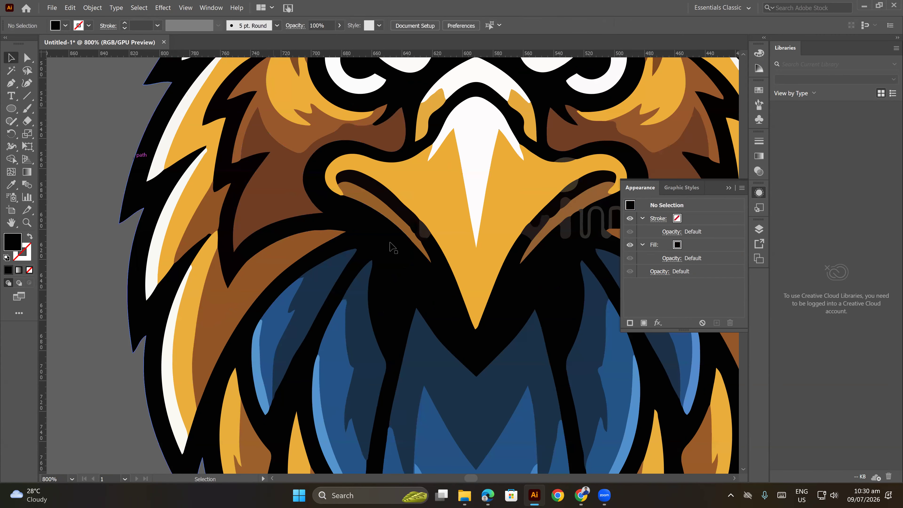
# Recolor the small leftover watermark fragment on the beak's lower left edge with the near-black sampled from the adjacent mouth line
pyautogui.scroll(3, 347, 200)
pyautogui.click(11, 185)
pyautogui.click(330, 123)
pyautogui.click(18, 57)
# Draw a closed near-black Pen patch over the watermark remnant along the upper edge of the beak's right side
pyautogui.scroll(-3, 220, 159)
pyautogui.moveTo(435, 205); pyautogui.dragTo(410, 232)
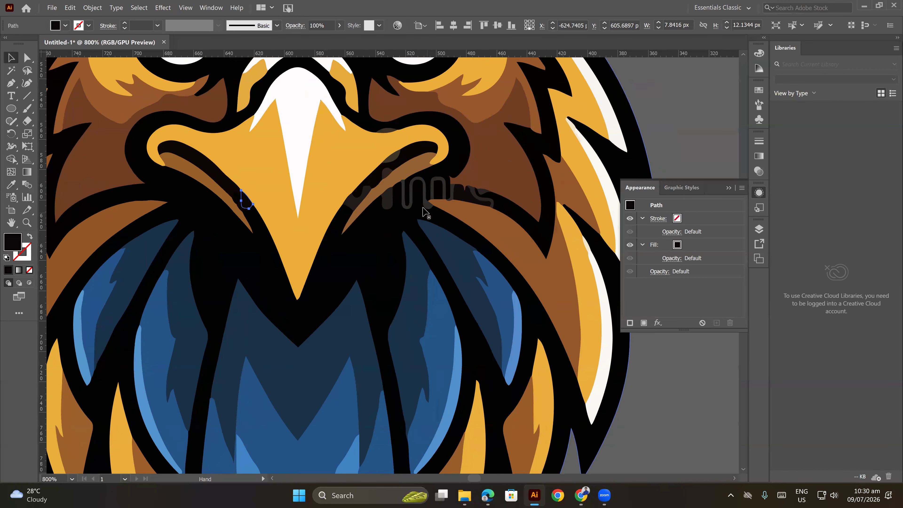
pyautogui.scroll(2, 390, 178)
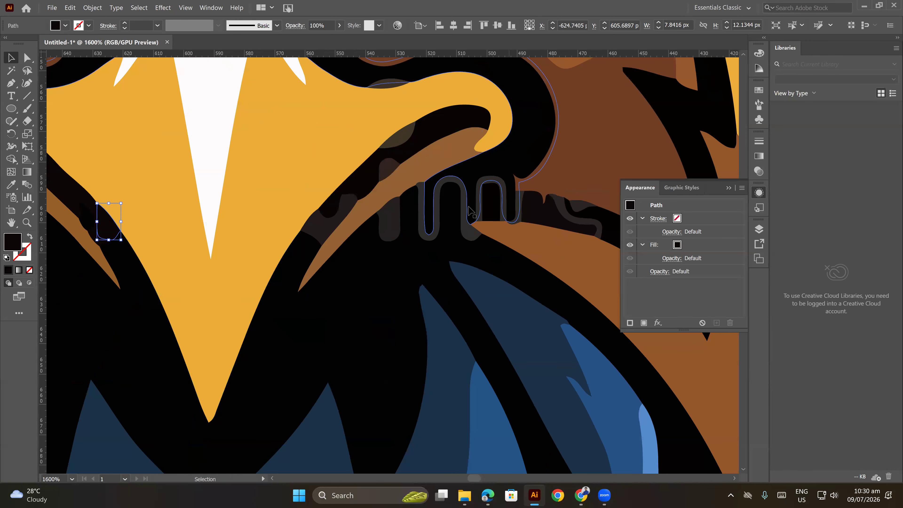
pyautogui.moveTo(405, 232); pyautogui.dragTo(387, 273)
pyautogui.press('p')
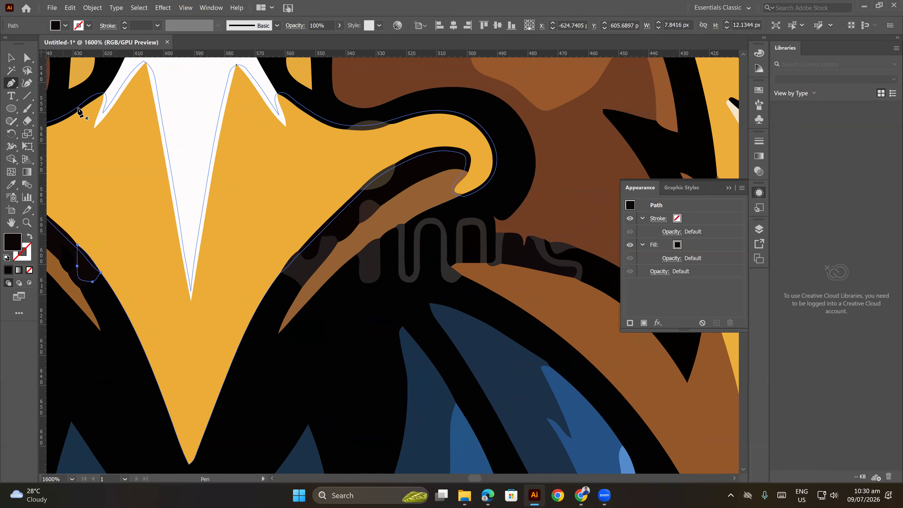
pyautogui.click(320, 121)
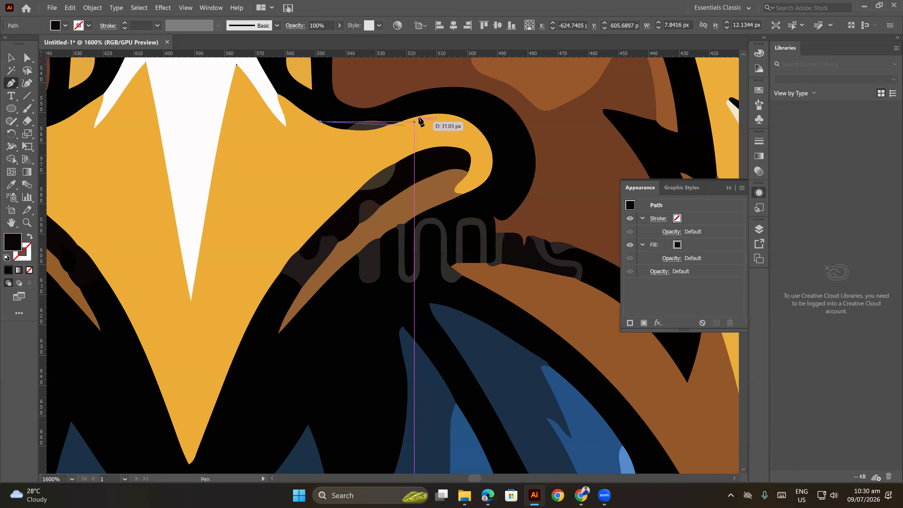
pyautogui.moveTo(425, 115); pyautogui.dragTo(499, 80)
pyautogui.click(406, 110)
pyautogui.click(339, 115)
pyautogui.click(320, 121)
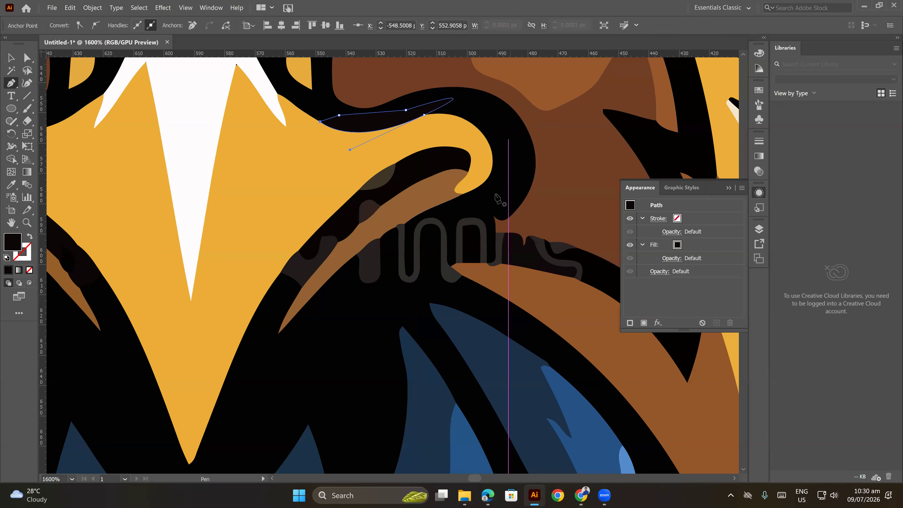
# Draw a closed near-black Pen patch over the mouth line on the beak's right side, between the yellow beak and its brown shading
pyautogui.click(422, 150)
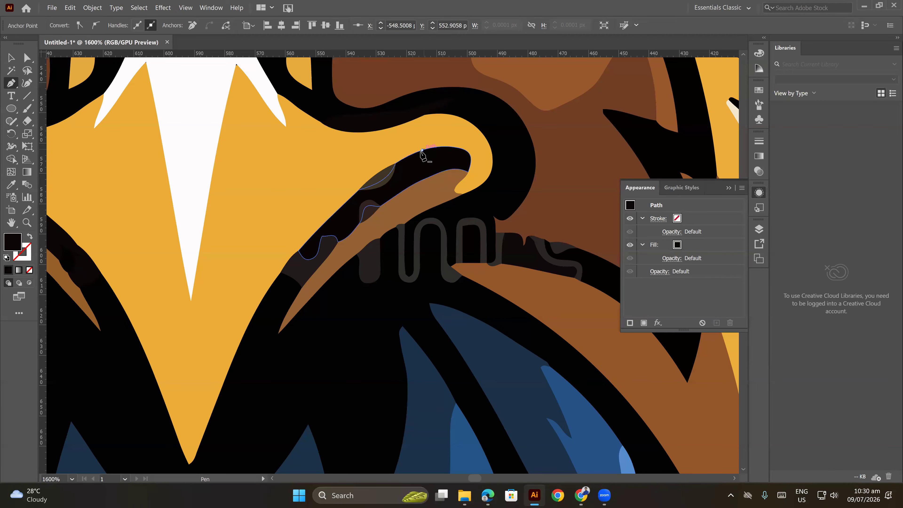
pyautogui.moveTo(260, 303); pyautogui.dragTo(199, 421)
pyautogui.click(260, 303)
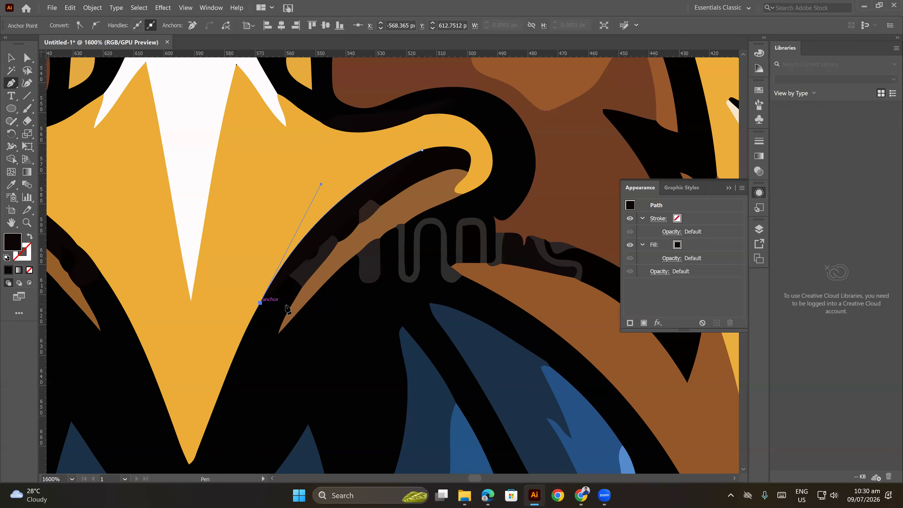
pyautogui.moveTo(288, 310); pyautogui.dragTo(375, 230)
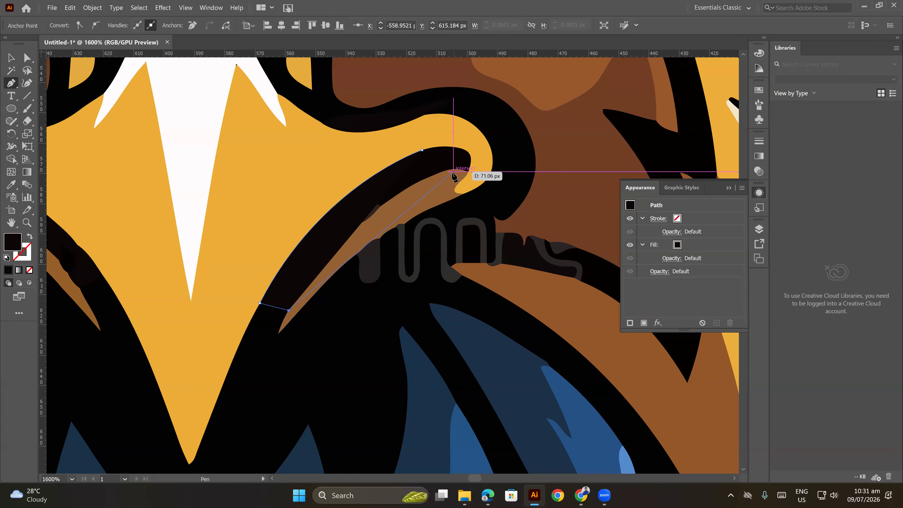
pyautogui.moveTo(451, 170); pyautogui.dragTo(534, 146)
pyautogui.click(452, 170)
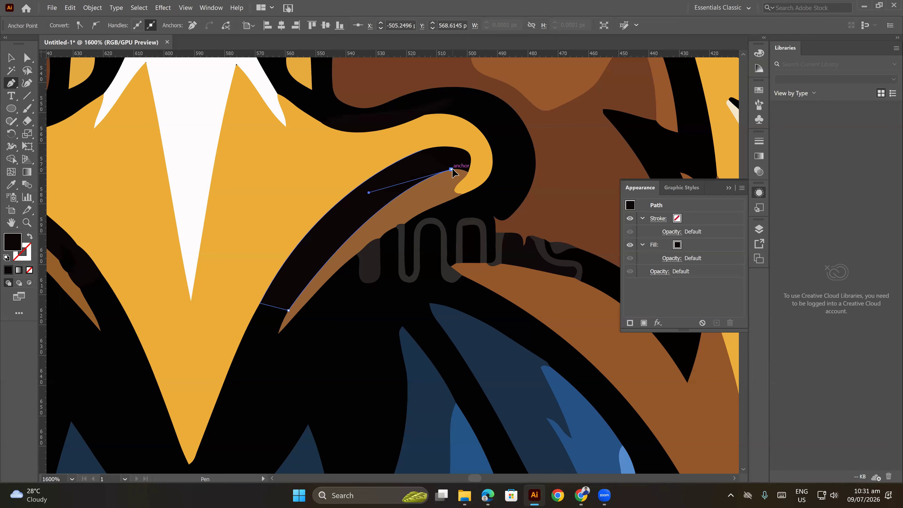
pyautogui.click(423, 150)
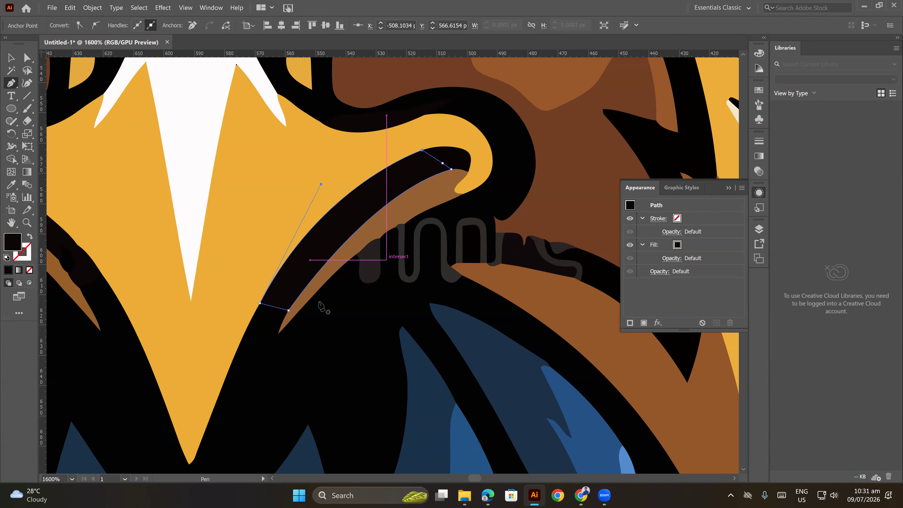
# Start a near-black Pen patch along the lower edge of the beak's right brown shading, extending past the beak's corner to the brown cheek
pyautogui.click(312, 297)
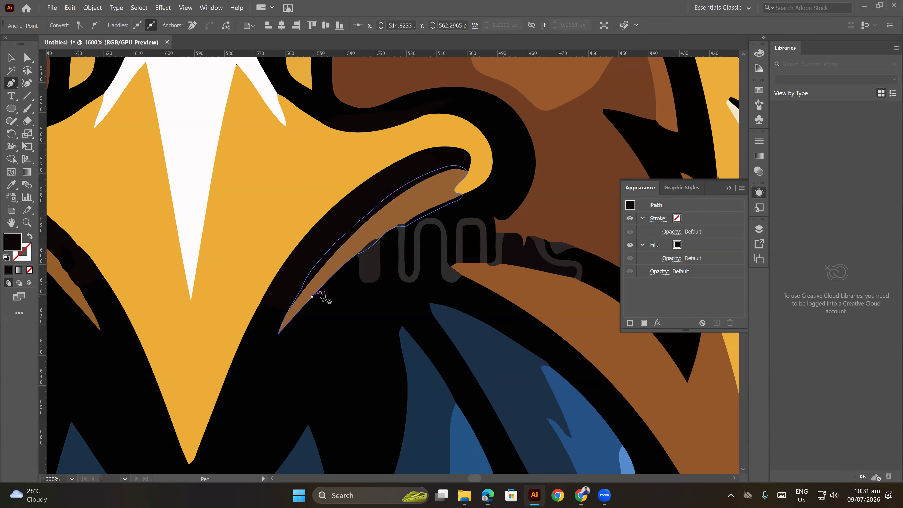
pyautogui.click(463, 194)
pyautogui.moveTo(463, 194); pyautogui.dragTo(547, 176)
pyautogui.moveTo(463, 195); pyautogui.dragTo(475, 210)
pyautogui.click(471, 208)
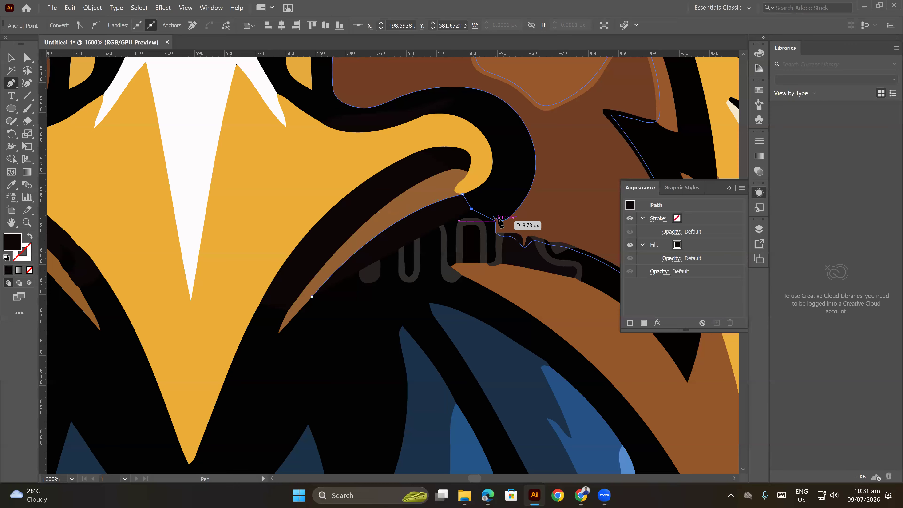
pyautogui.click(520, 206)
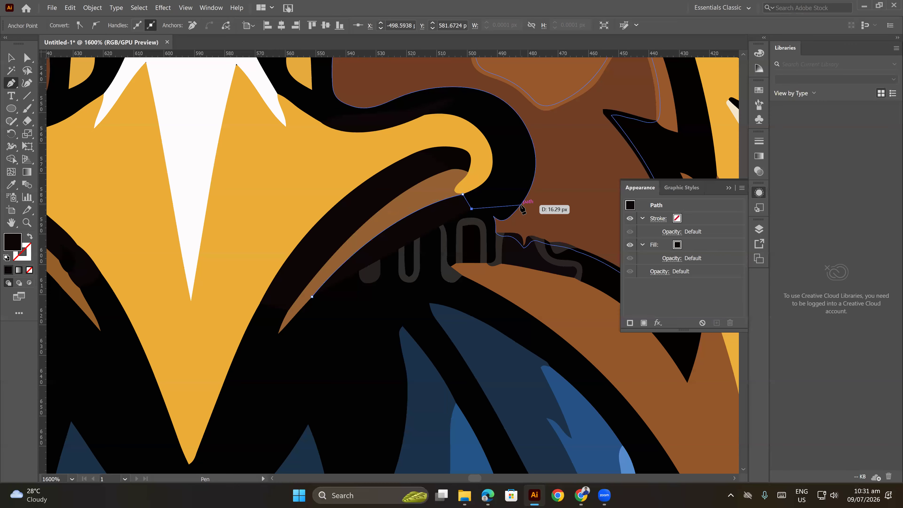
pyautogui.click(495, 233)
# Continue the patch with a curve along the brown cheek's lower edge, turning back beneath the last watermark letter
pyautogui.moveTo(535, 242); pyautogui.dragTo(398, 203)
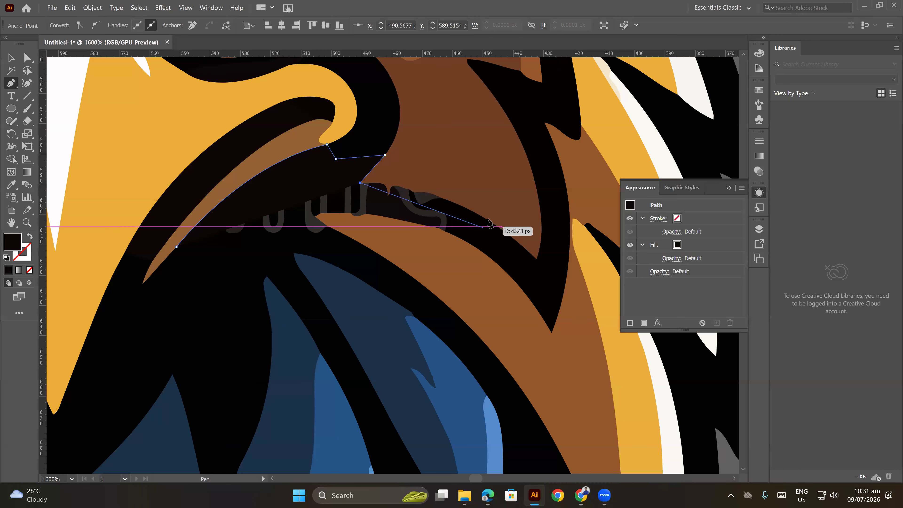
pyautogui.moveTo(493, 223); pyautogui.dragTo(559, 268)
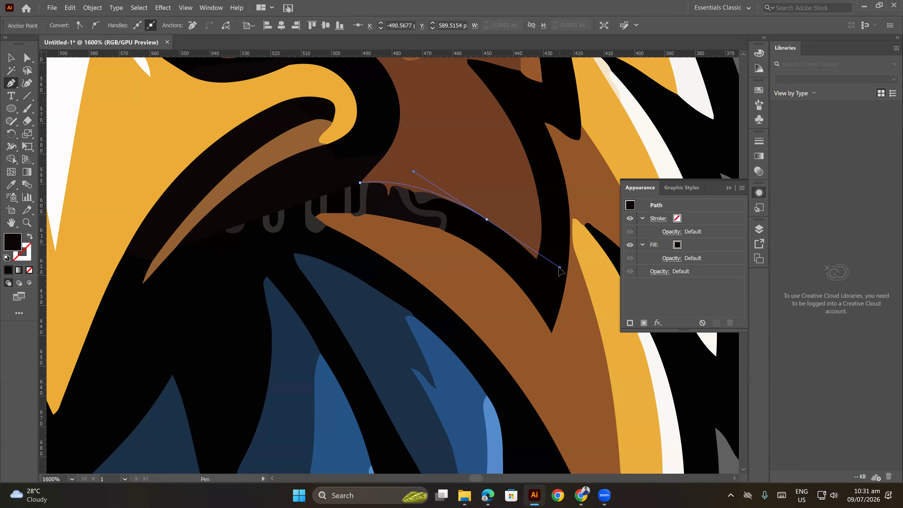
pyautogui.click(487, 219)
pyautogui.click(465, 235)
pyautogui.click(457, 237)
pyautogui.moveTo(295, 232); pyautogui.dragTo(373, 225)
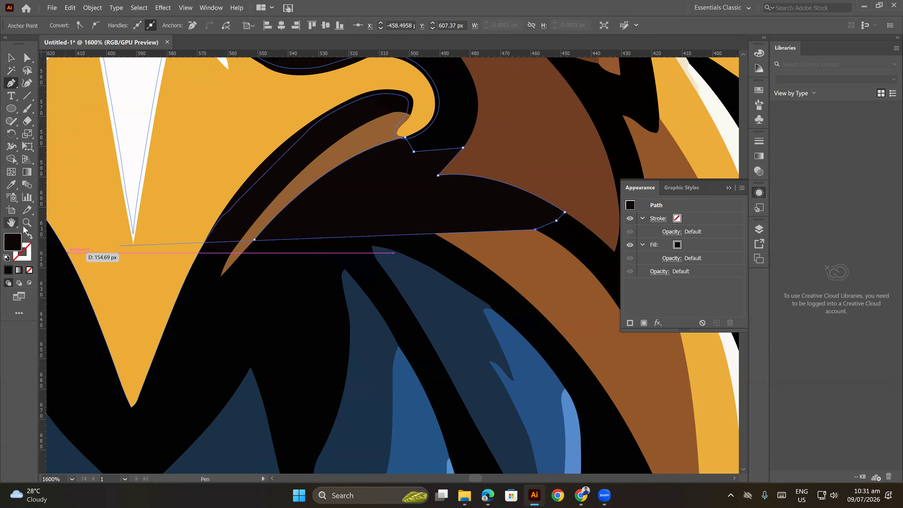
# Swap the path's fill and stroke, trace it around the brown feather's tip, and close it below the watermark letters
pyautogui.hotkey('shift', 'x')
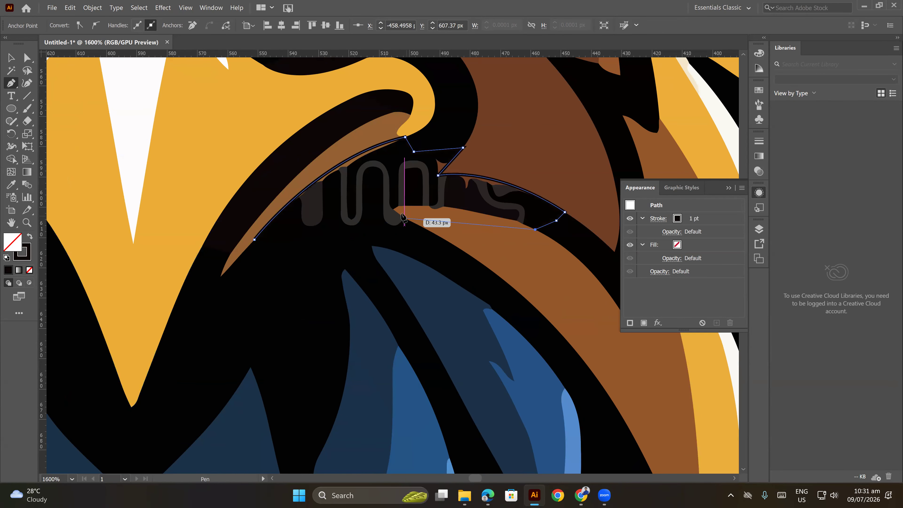
pyautogui.click(397, 210)
pyautogui.moveTo(398, 211); pyautogui.dragTo(327, 219)
pyautogui.click(398, 212)
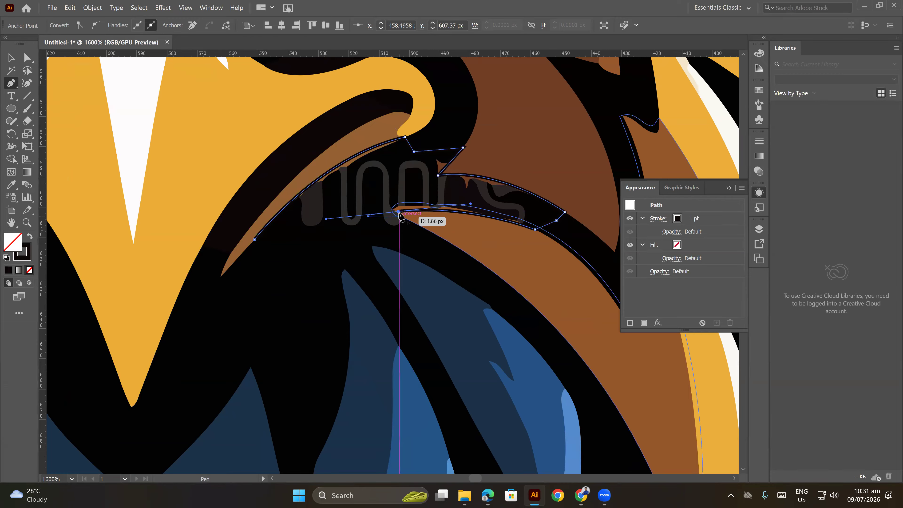
pyautogui.click(492, 271)
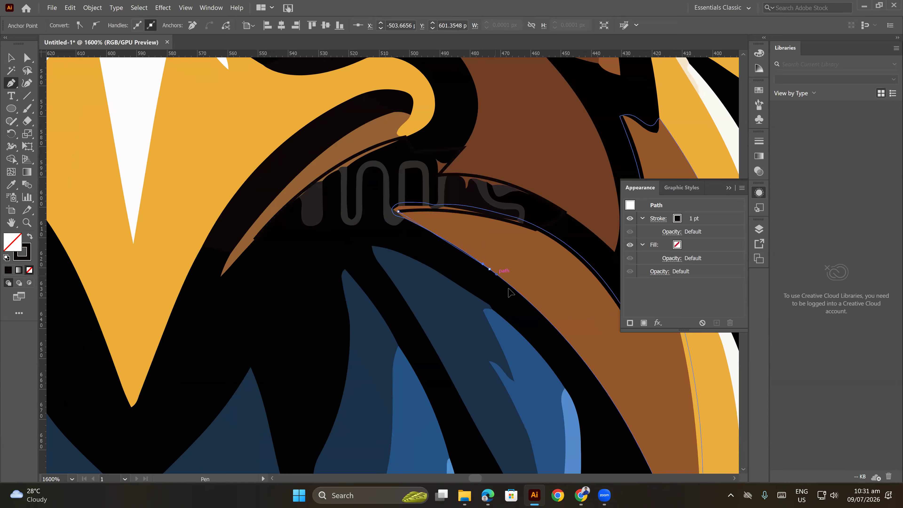
pyautogui.click(356, 233)
pyautogui.click(301, 250)
pyautogui.click(255, 241)
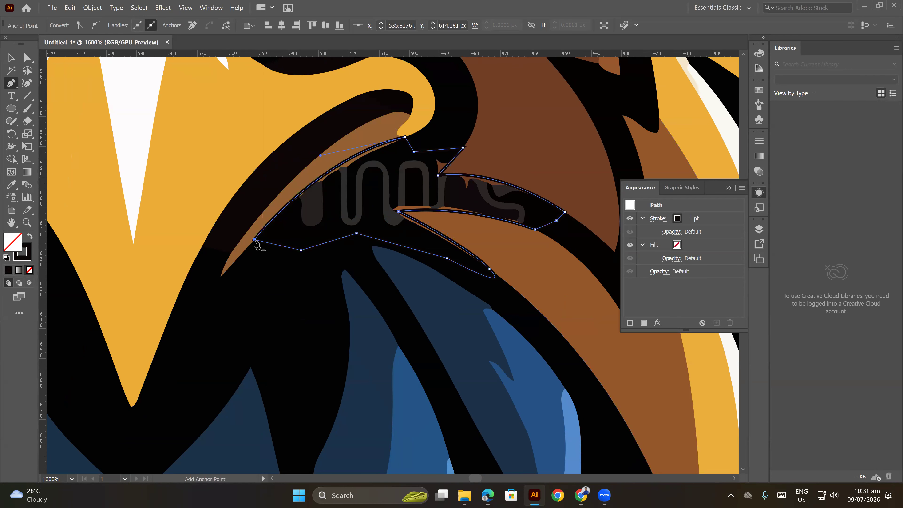
# Fill the closed patch with the black sampled from the area below the beak, without a stroke, and deselect it
pyautogui.click(11, 59)
pyautogui.click(10, 184)
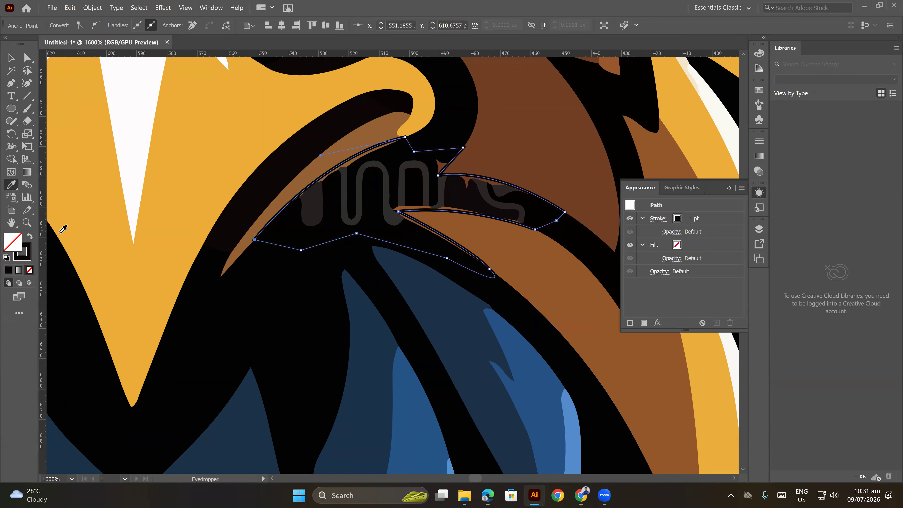
pyautogui.click(317, 313)
pyautogui.click(16, 59)
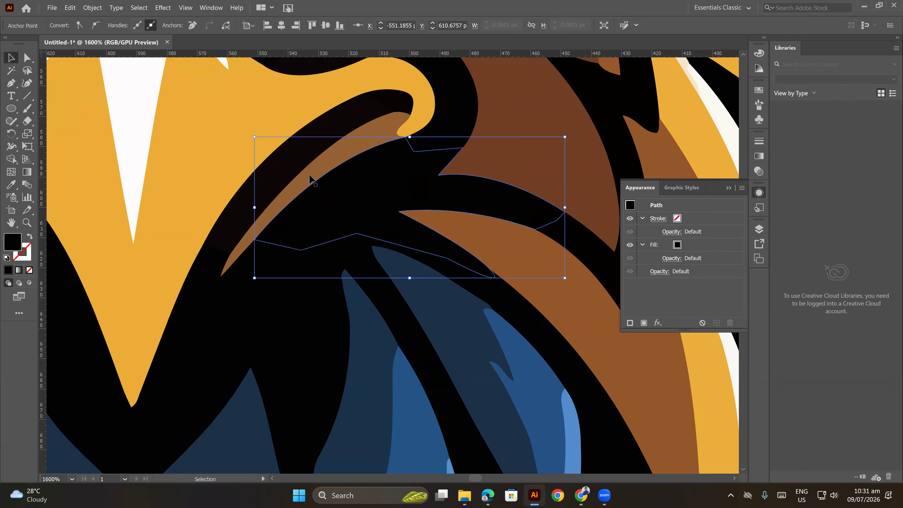
pyautogui.scroll(-4, 322, 179)
pyautogui.click(490, 139)
pyautogui.moveTo(491, 159); pyautogui.dragTo(518, 205)
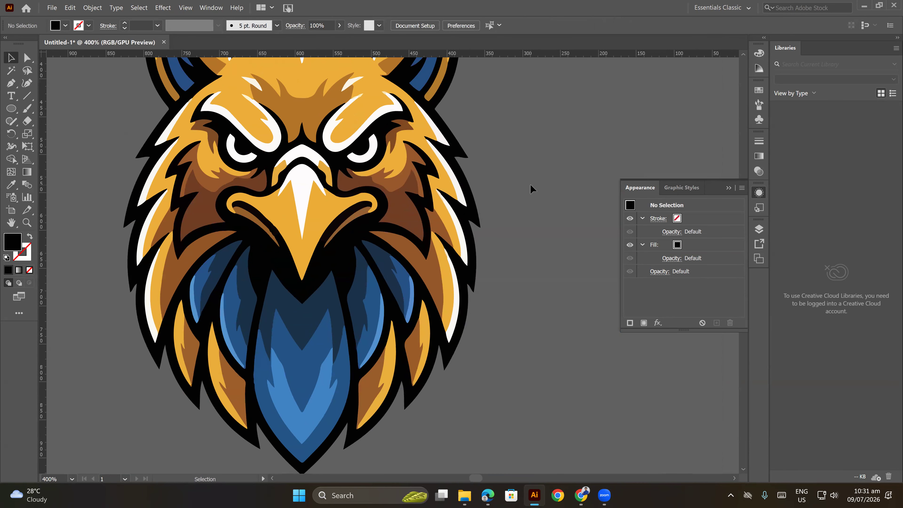
# Draw a closed Pen patch over the notched edge of the beak's left brown shading and fill it with the brown sampled from that shading
pyautogui.scroll(3, 276, 219)
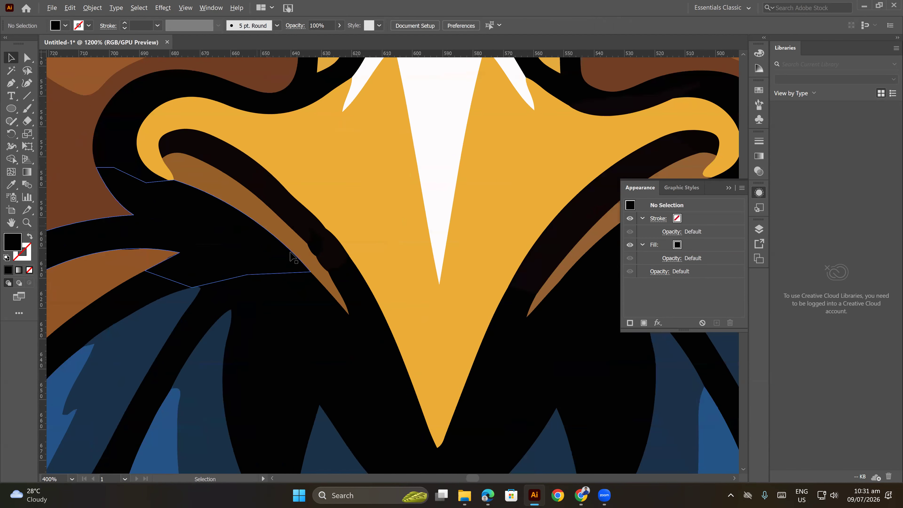
pyautogui.scroll(3, 312, 265)
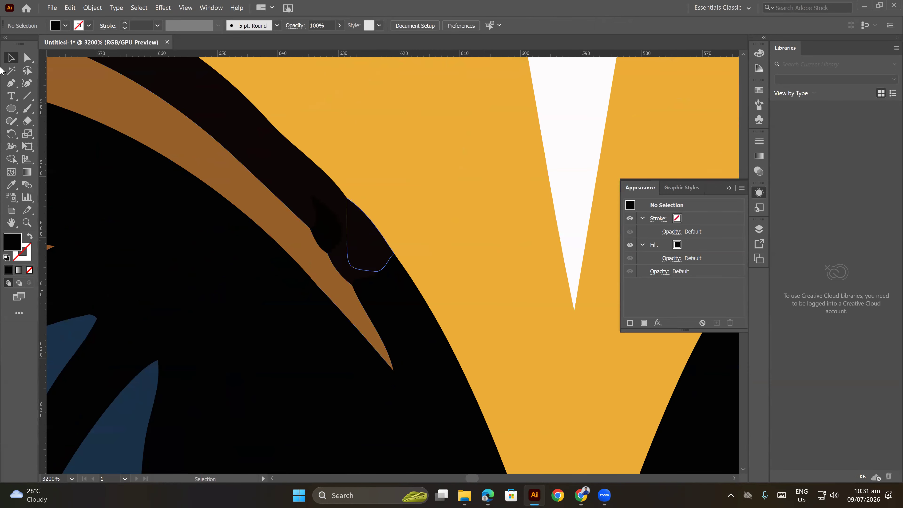
pyautogui.click(11, 82)
pyautogui.click(247, 169)
pyautogui.moveTo(377, 332); pyautogui.dragTo(419, 429)
pyautogui.click(378, 332)
pyautogui.click(333, 285)
pyautogui.click(250, 194)
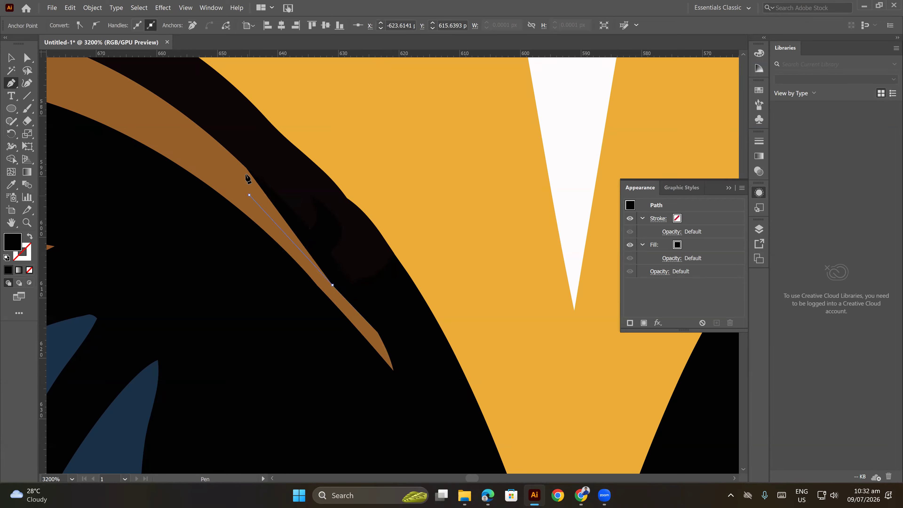
pyautogui.click(246, 168)
pyautogui.click(12, 185)
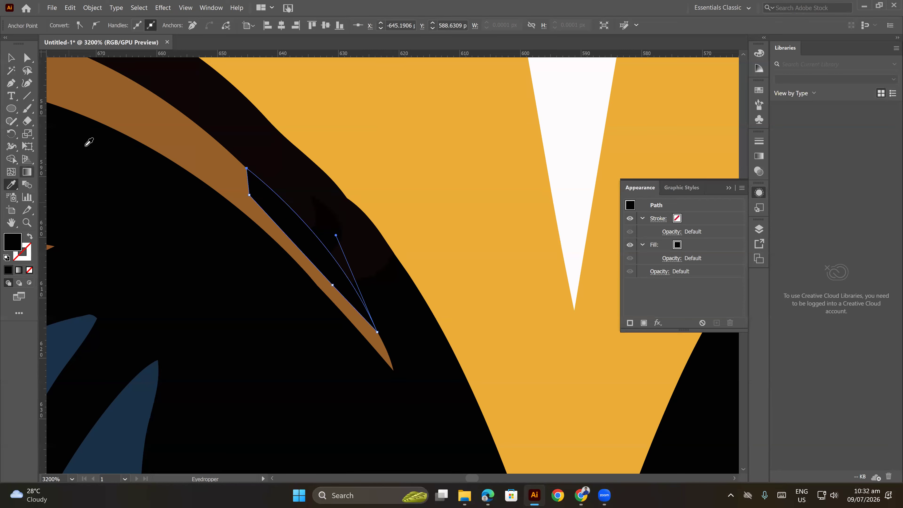
pyautogui.click(139, 114)
pyautogui.click(11, 59)
# Draw a closed Pen patch with a smooth curved edge along the uneven border between the yellow beak and its left mouth line
pyautogui.click(11, 83)
pyautogui.click(285, 106)
pyautogui.click(285, 137)
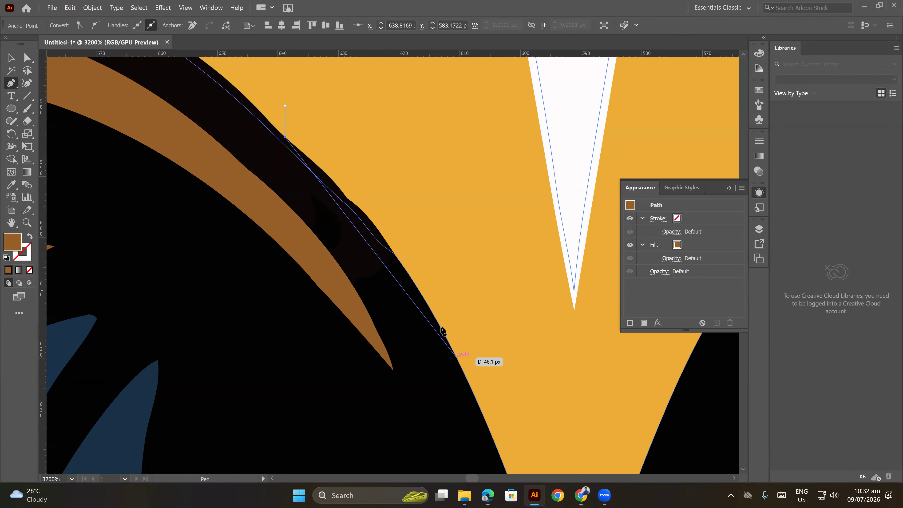
pyautogui.moveTo(436, 319); pyautogui.dragTo(494, 418)
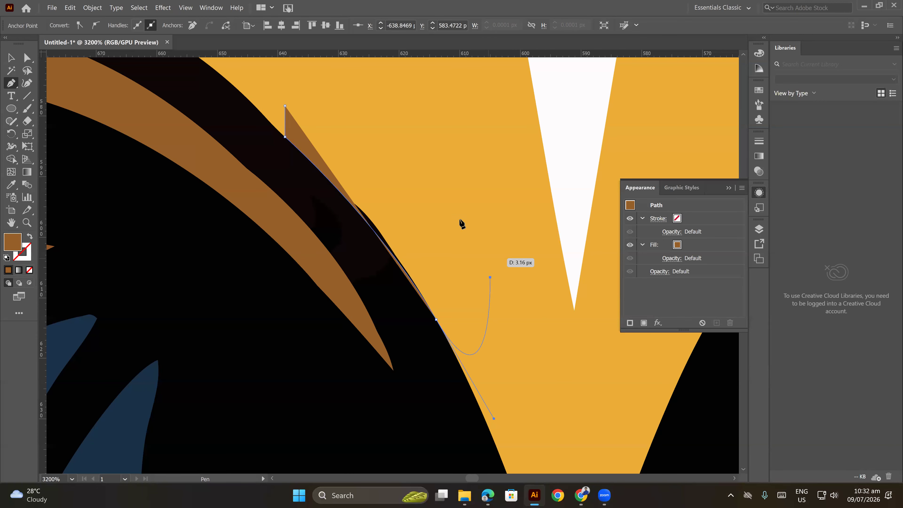
pyautogui.click(490, 277)
pyautogui.click(380, 133)
pyautogui.click(285, 106)
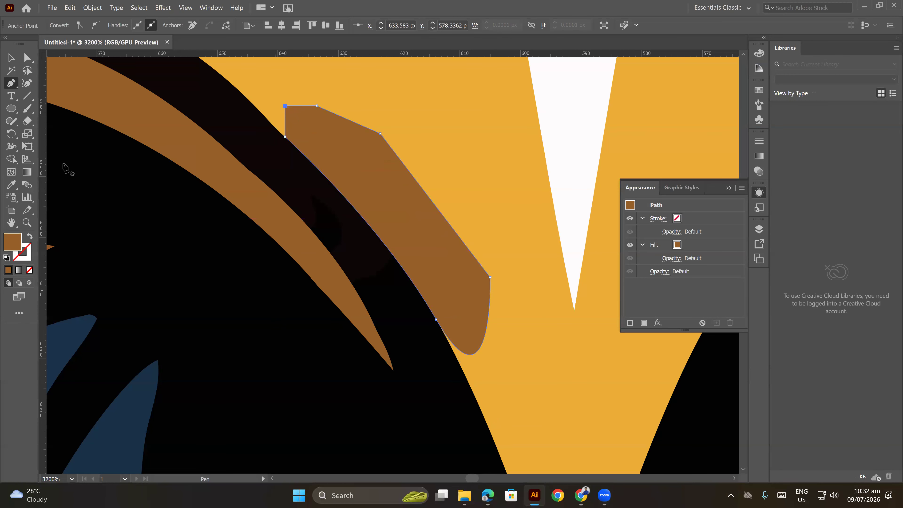
# Fill the beak edge patch with the yellow sampled from the beak and deselect it
pyautogui.press('i')
pyautogui.click(395, 88)
pyautogui.press('v')
pyautogui.scroll(-4, 281, 185)
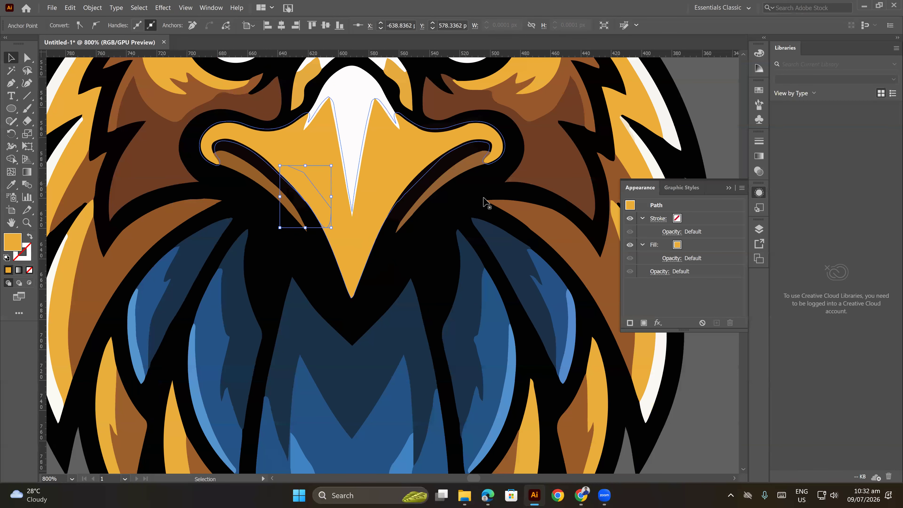
pyautogui.scroll(-2, 484, 202)
pyautogui.click(636, 138)
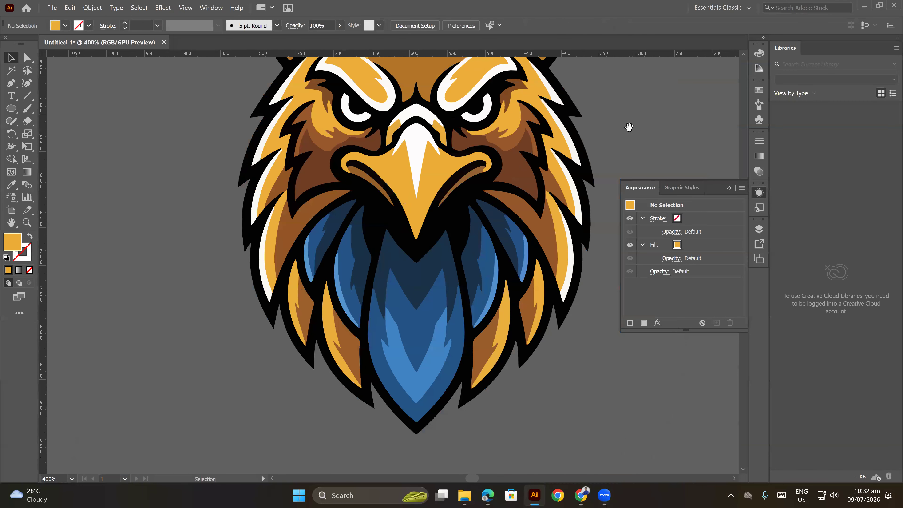
# Group the whole eagle artwork together with its cover patches and deselect it
pyautogui.moveTo(626, 129); pyautogui.dragTo(608, 145)
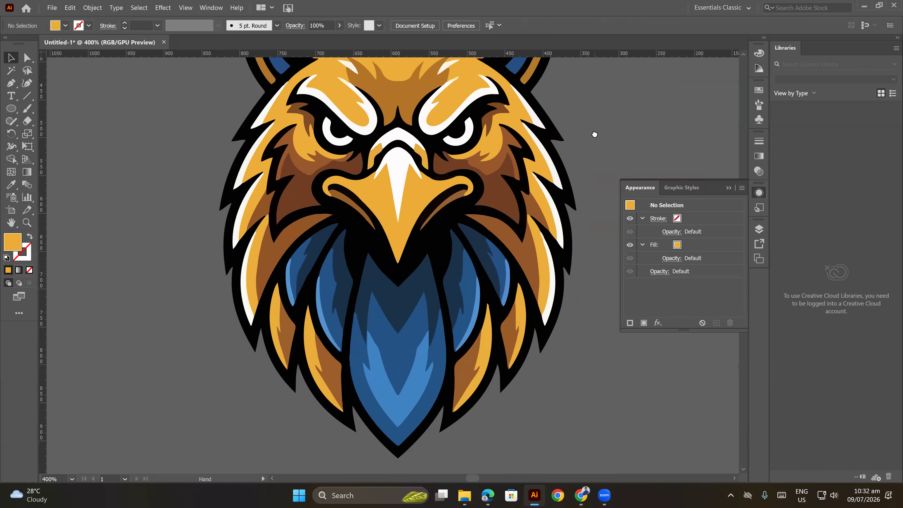
pyautogui.scroll(-2, 445, 246)
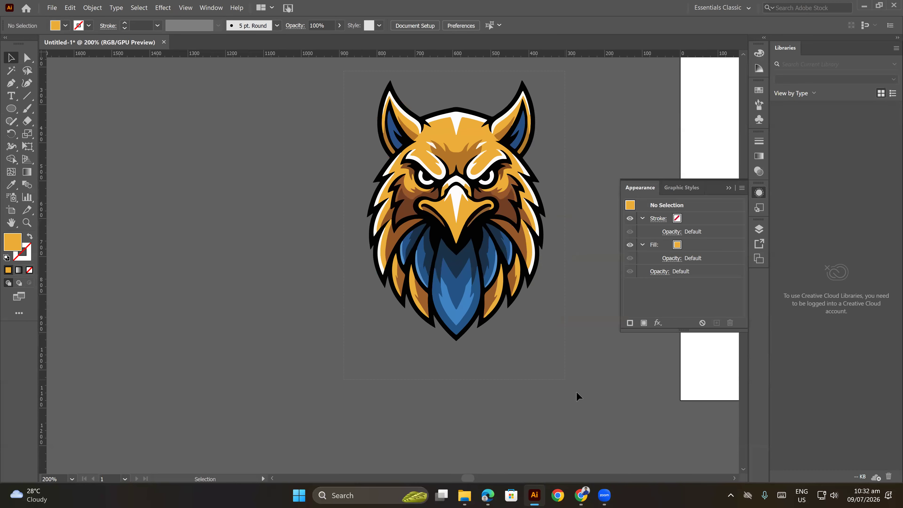
pyautogui.hotkey('ctrl', 'a')
pyautogui.rightClick(577, 176)
pyautogui.click(600, 236)
pyautogui.hotkey('ctrl', 'shift', 'a')
# Inspect the grouped eagle mascot up close and as a whole, checking that it selects as one object
pyautogui.scroll(4, 418, 263)
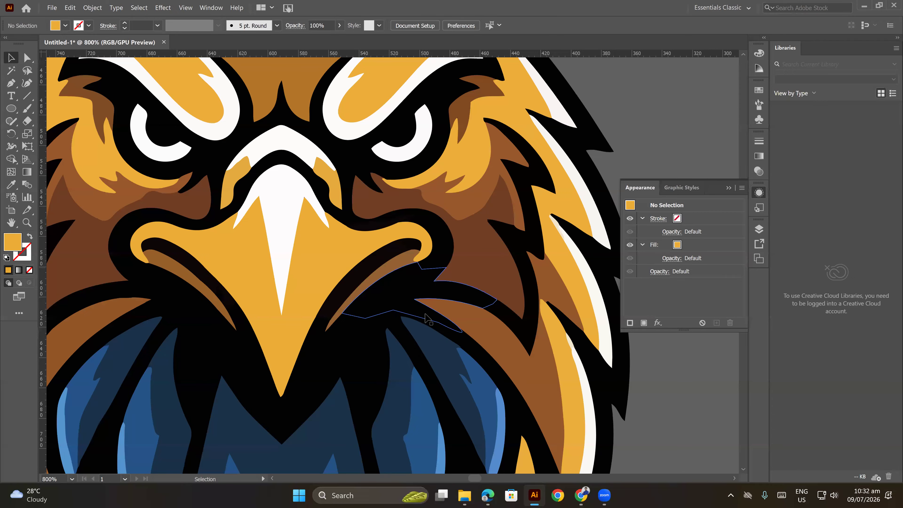
pyautogui.scroll(-6, 426, 317)
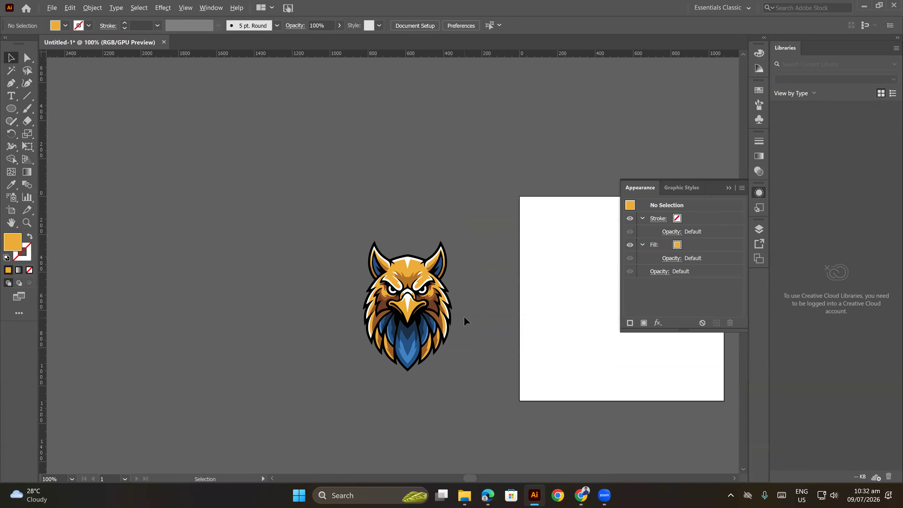
pyautogui.scroll(2, 464, 316)
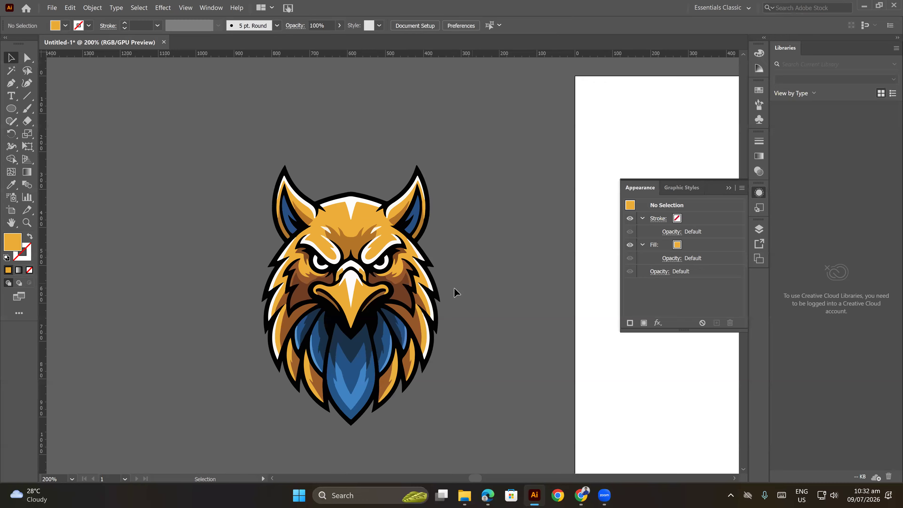
pyautogui.click(377, 278)
pyautogui.click(571, 253)
pyautogui.click(370, 264)
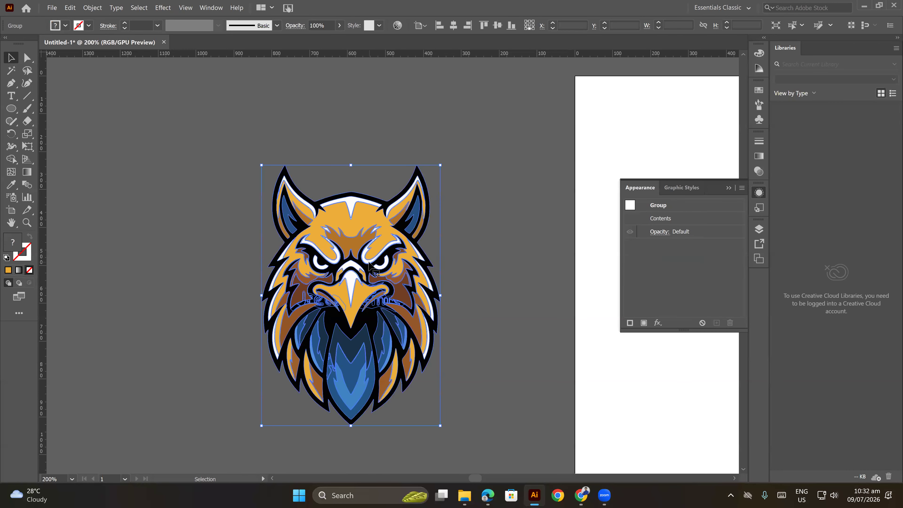
pyautogui.click(478, 234)
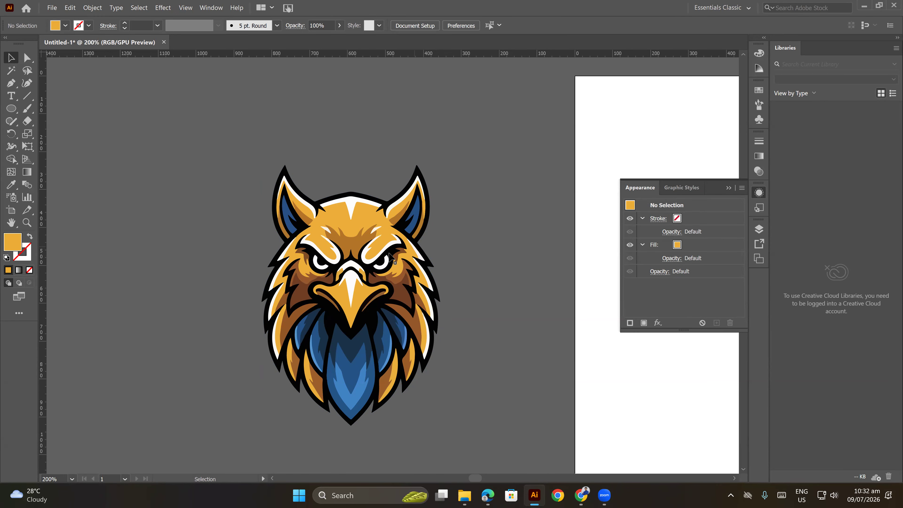
pyautogui.scroll(2, 388, 253)
pyautogui.moveTo(377, 207); pyautogui.dragTo(376, 203)
pyautogui.scroll(-2, 376, 203)
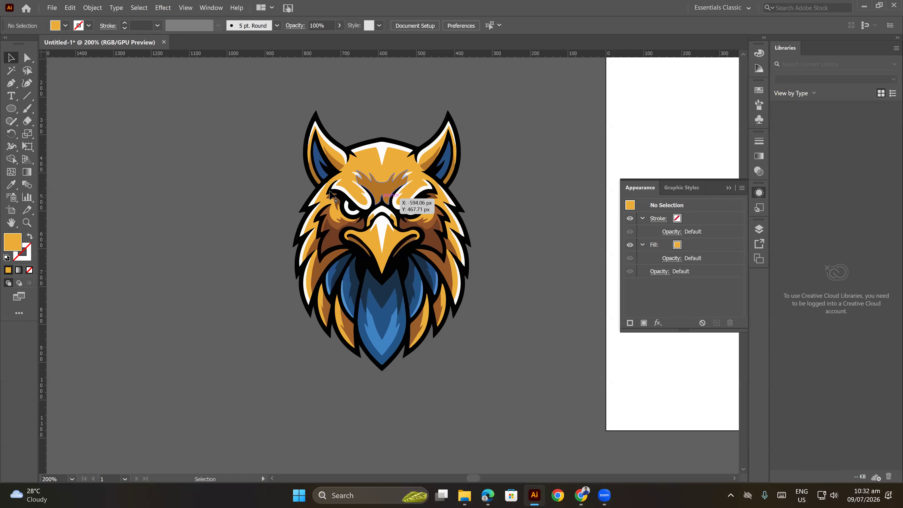
pyautogui.click(354, 214)
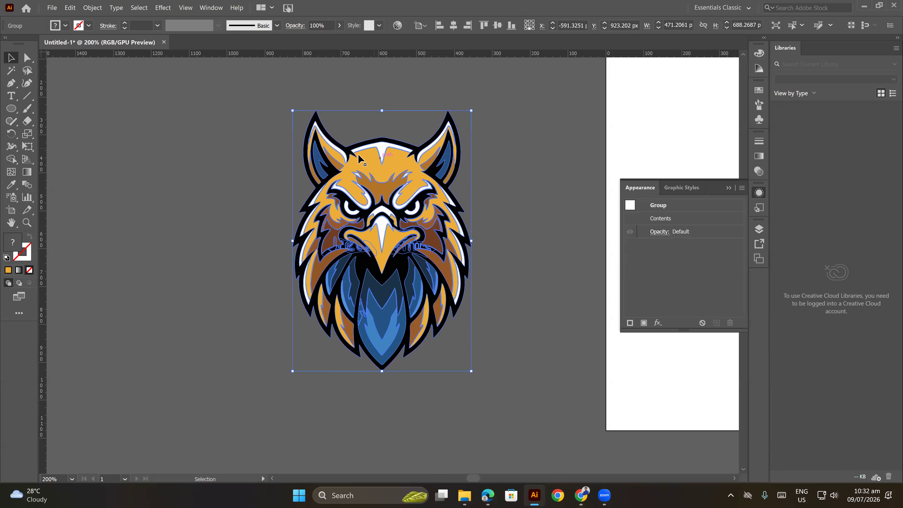
pyautogui.click(225, 132)
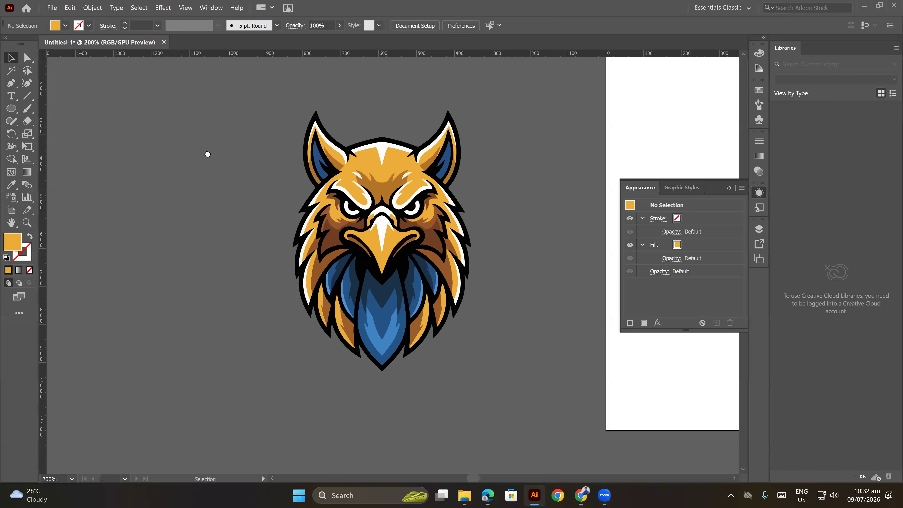
pyautogui.hscroll(-3, 242, 147)
# Switch to Chrome and open the Pikbest page showing the Bold Fox Head Vector Logo
pyautogui.click(591, 497)
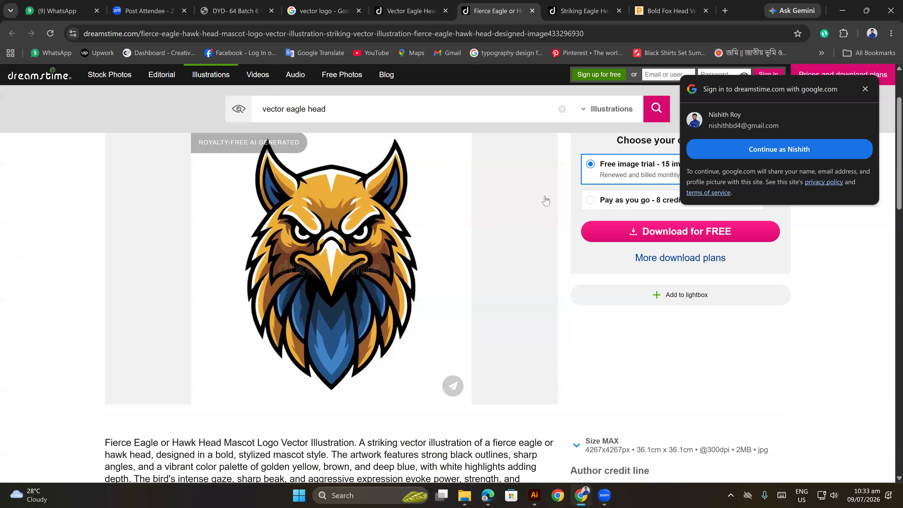
pyautogui.click(580, 12)
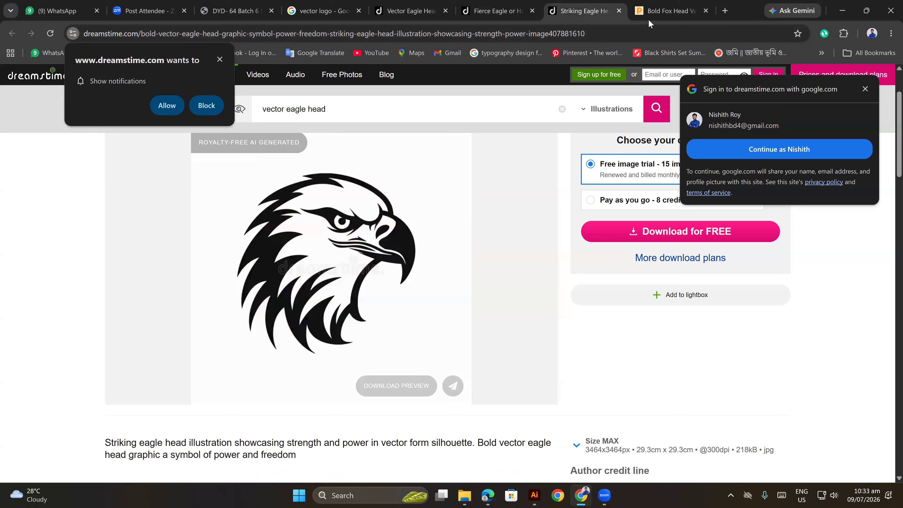
pyautogui.click(665, 11)
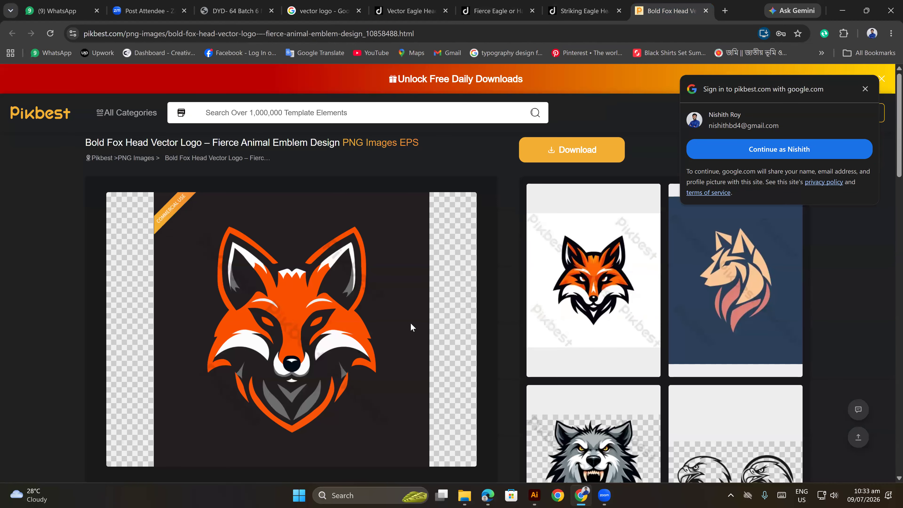
# Copy the fox head image from the Pikbest page, paste it into the Illustrator document and move it beside the eagle mascot
pyautogui.scroll(-2, 412, 326)
pyautogui.rightClick(285, 223)
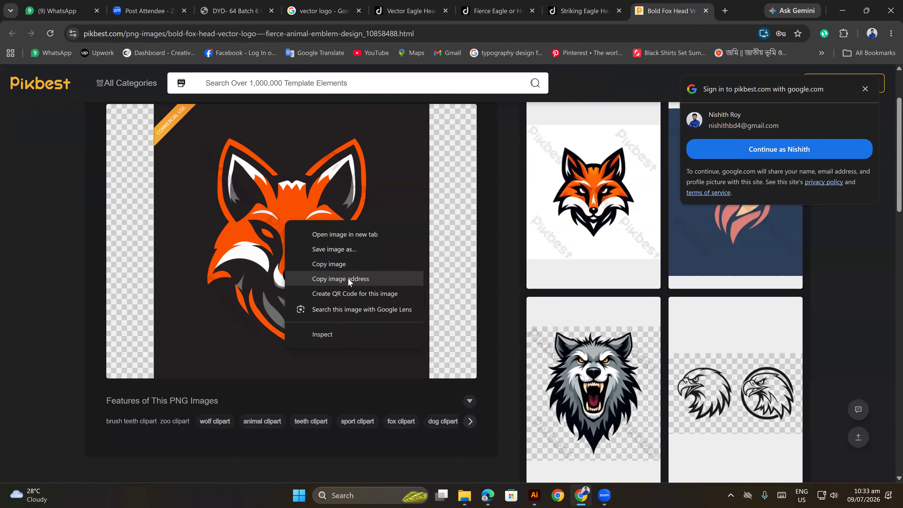
pyautogui.click(344, 263)
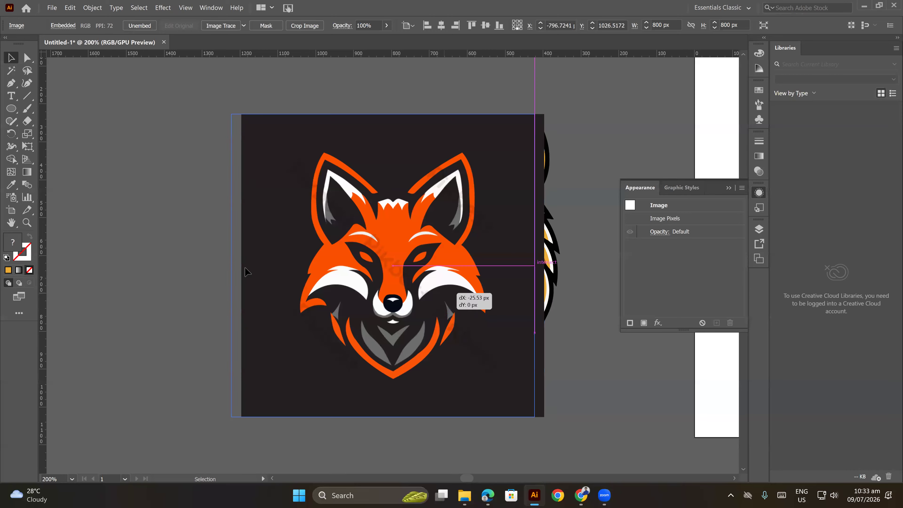
pyautogui.moveTo(460, 298); pyautogui.dragTo(390, 279)
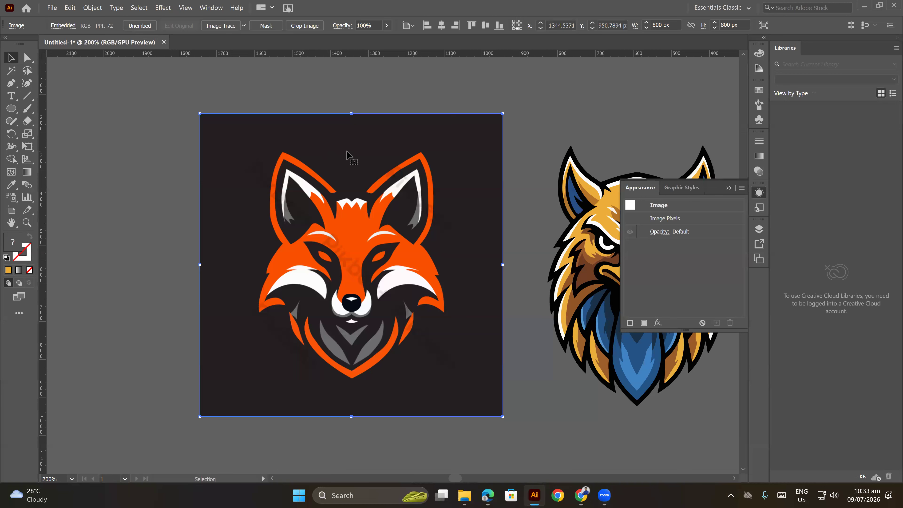
# Trace the fox head image with the 6 Colors tracing preset
pyautogui.click(243, 24)
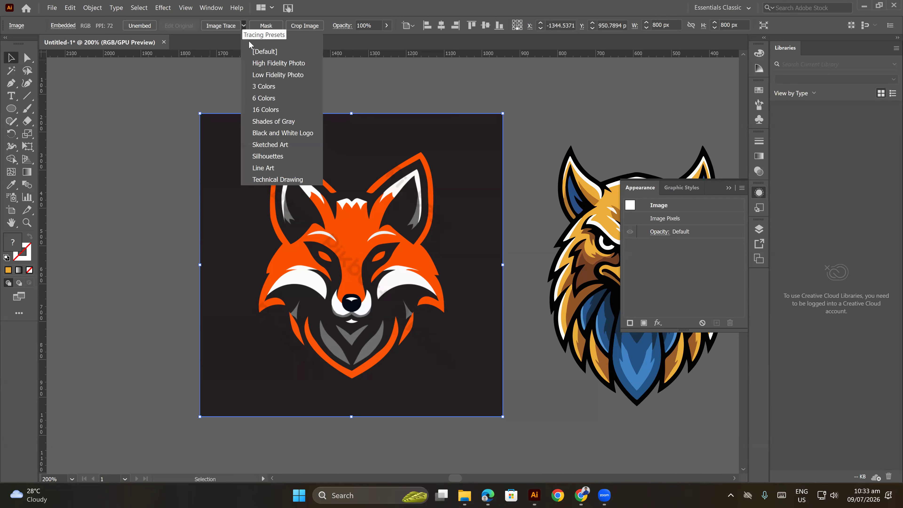
pyautogui.click(264, 98)
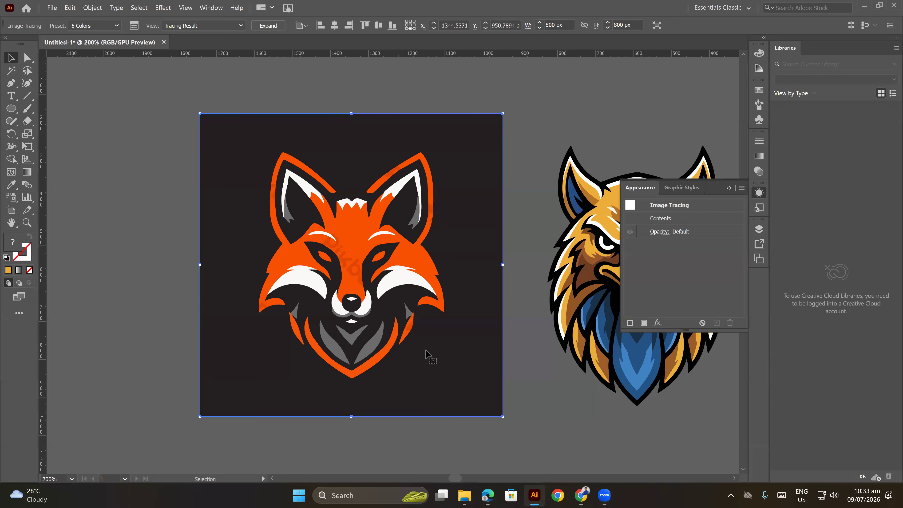
pyautogui.scroll(2, 391, 326)
pyautogui.scroll(-1, 393, 326)
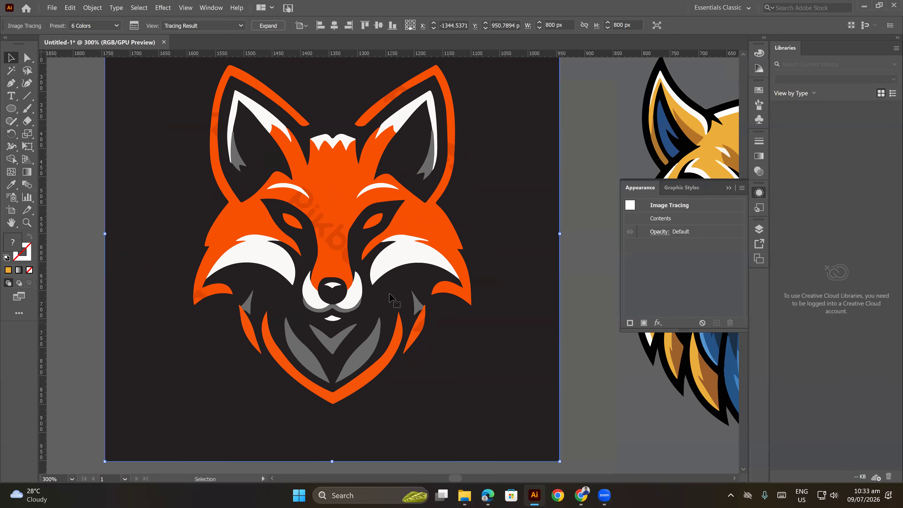
# Compare the fox's tracing result with the source image repeatedly in the Image Trace settings
pyautogui.click(134, 25)
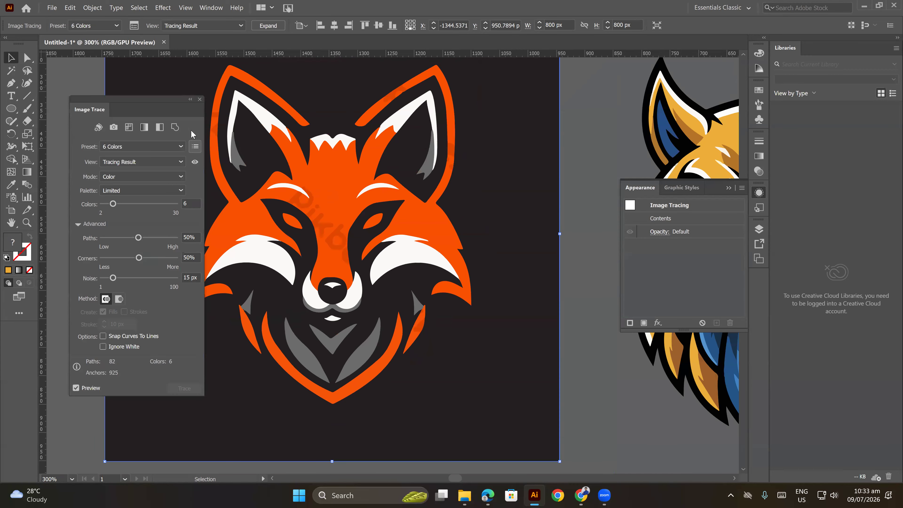
pyautogui.moveTo(169, 105); pyautogui.dragTo(146, 90)
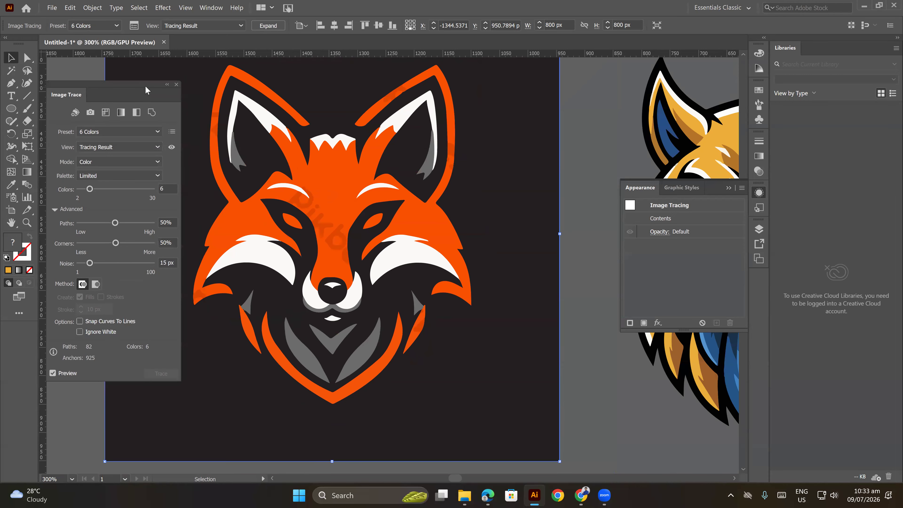
pyautogui.click(172, 148)
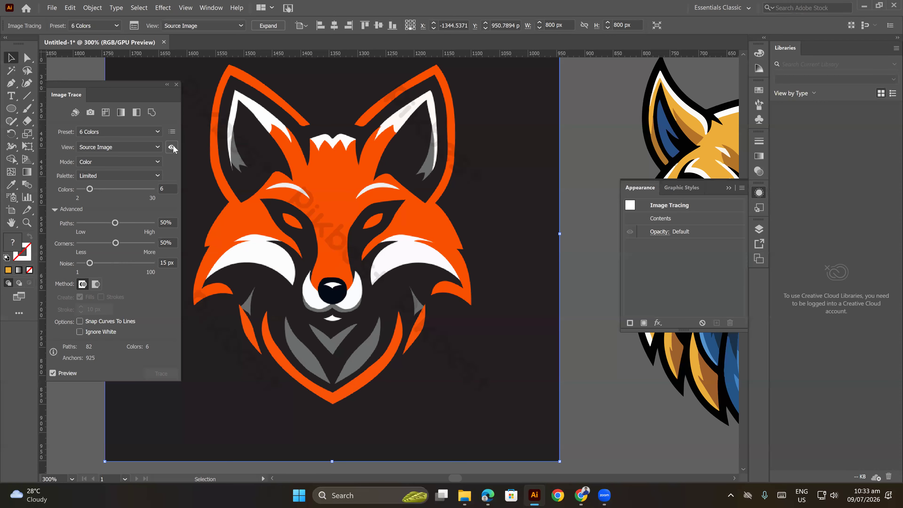
pyautogui.click(172, 147)
pyautogui.click(173, 148)
pyautogui.click(172, 147)
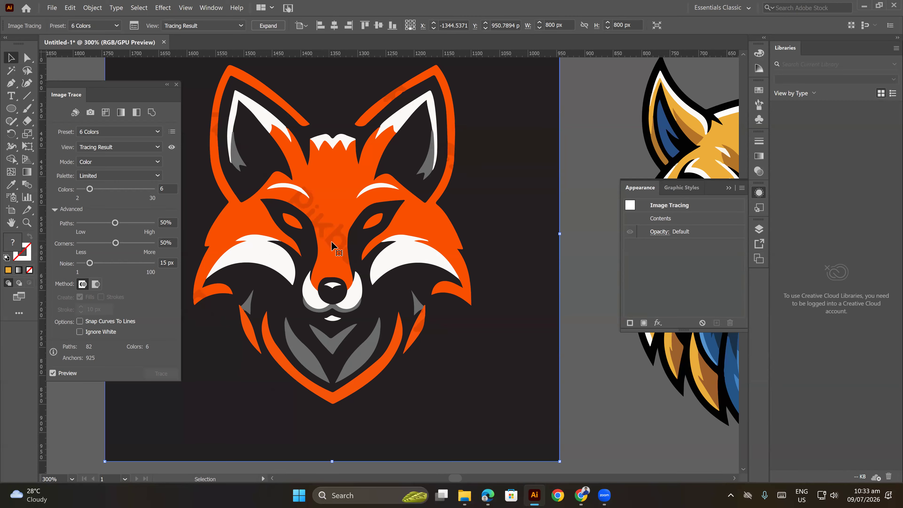
pyautogui.click(172, 148)
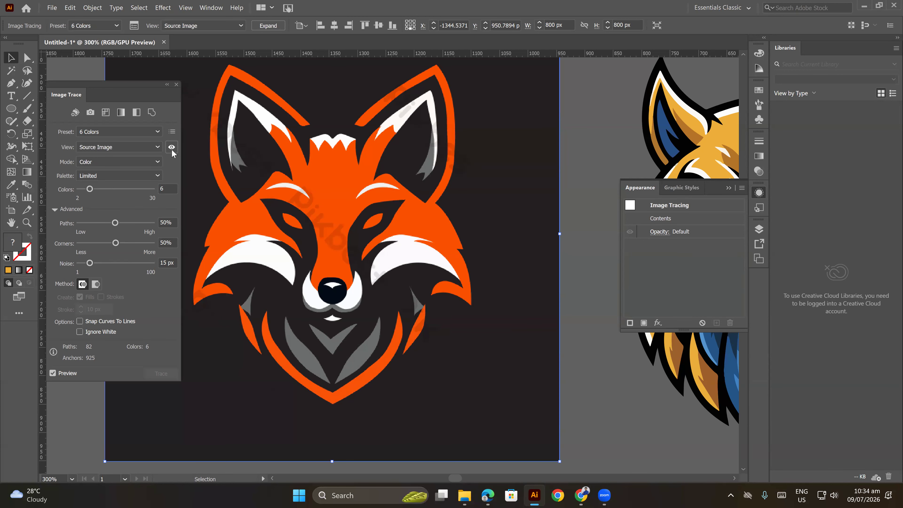
pyautogui.click(172, 148)
# Raise the fox tracing's Paths to 78% and increase its Corners value, then close the trace settings
pyautogui.moveTo(126, 225); pyautogui.dragTo(138, 227)
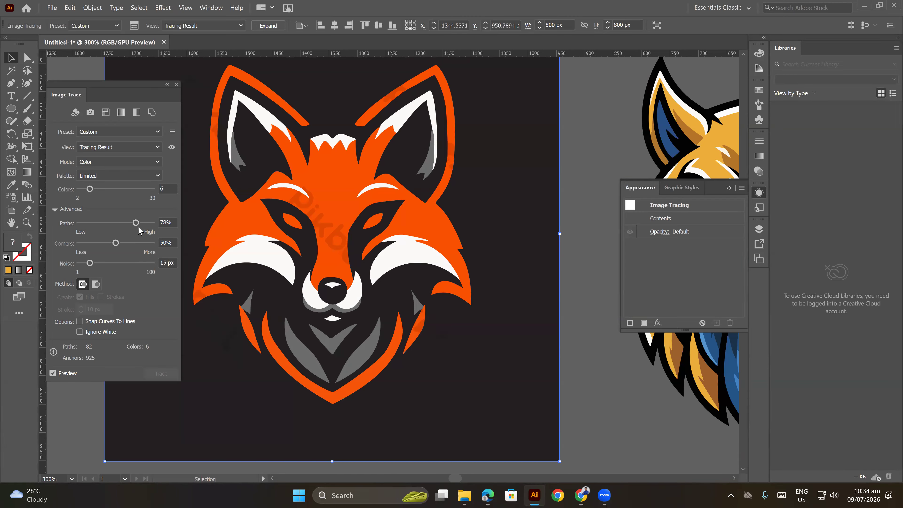
pyautogui.moveTo(121, 244); pyautogui.dragTo(140, 245)
pyautogui.click(177, 85)
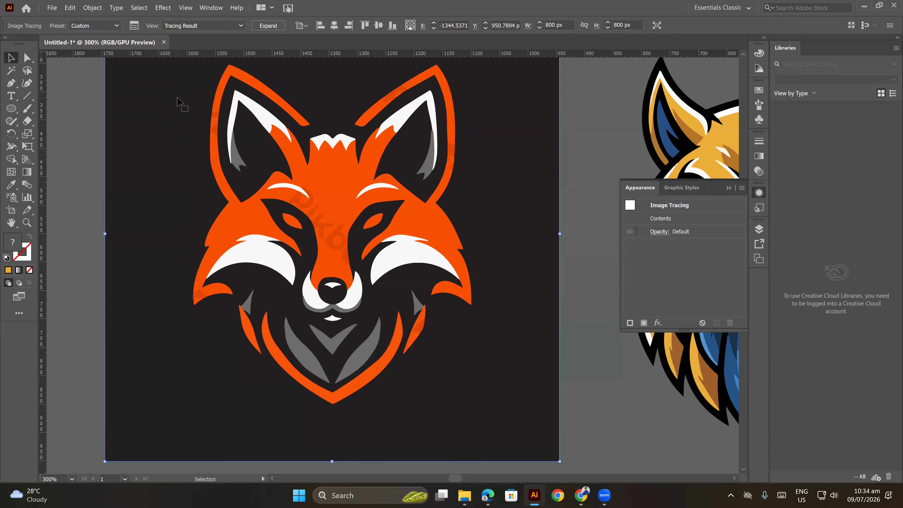
# Expand the fox tracing, ungroup it and delete the dark background shape
pyautogui.rightClick(244, 121)
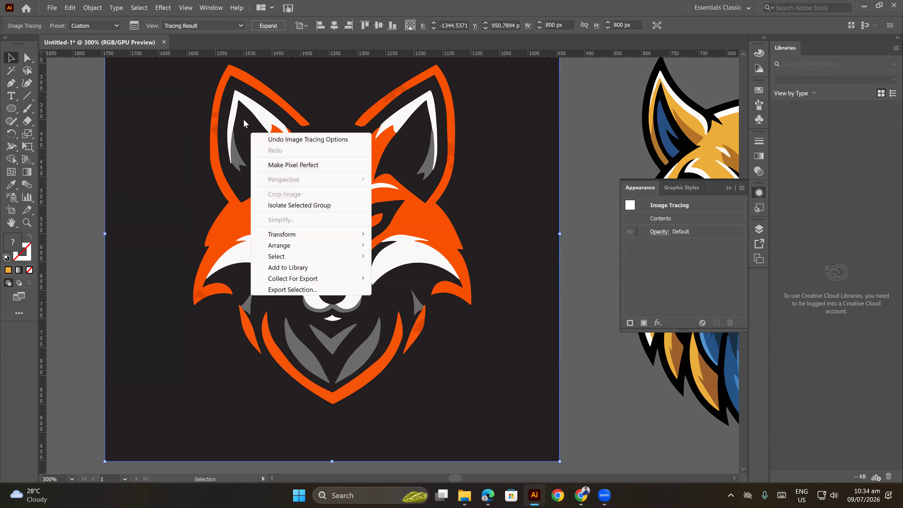
pyautogui.click(259, 29)
pyautogui.rightClick(267, 122)
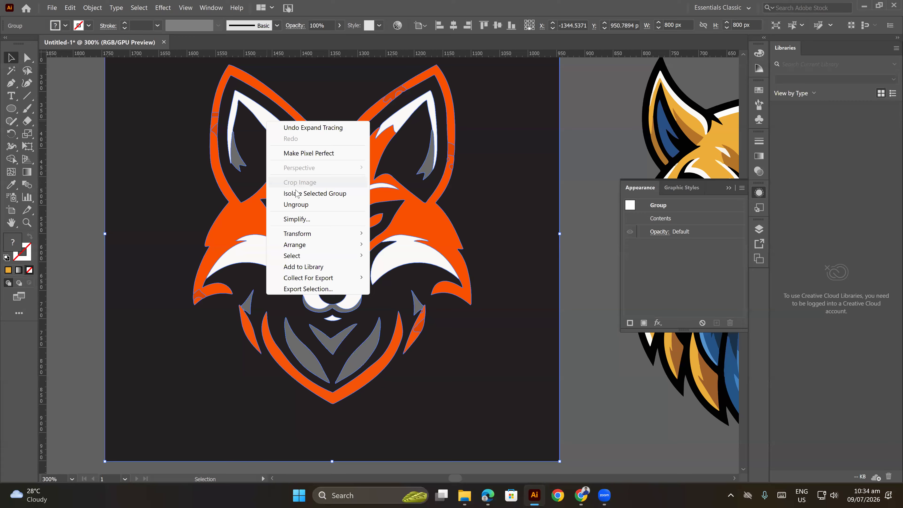
pyautogui.click(299, 205)
pyautogui.click(509, 174)
pyautogui.press('Delete')
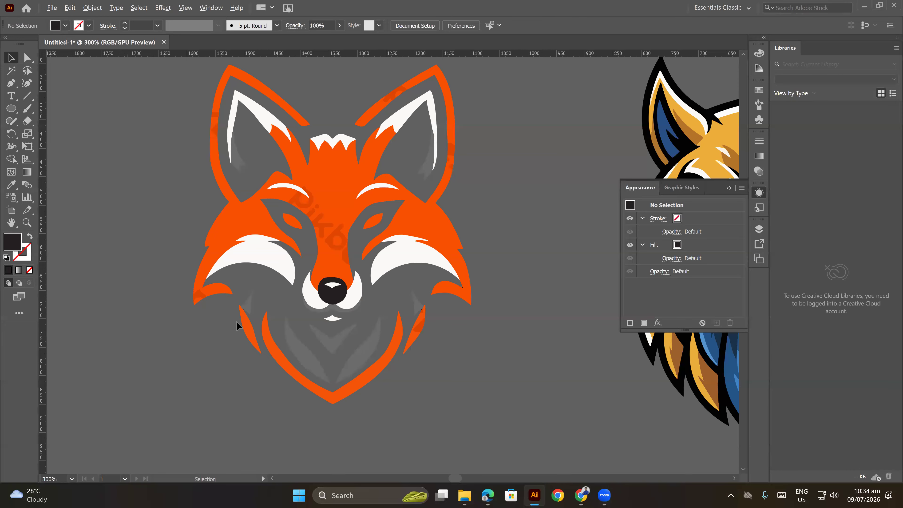
# Select the darker orange watermark patches on the fox's left cheek tip and right neck stripe
pyautogui.scroll(4, 216, 314)
pyautogui.click(139, 233)
pyautogui.scroll(-4, 139, 233)
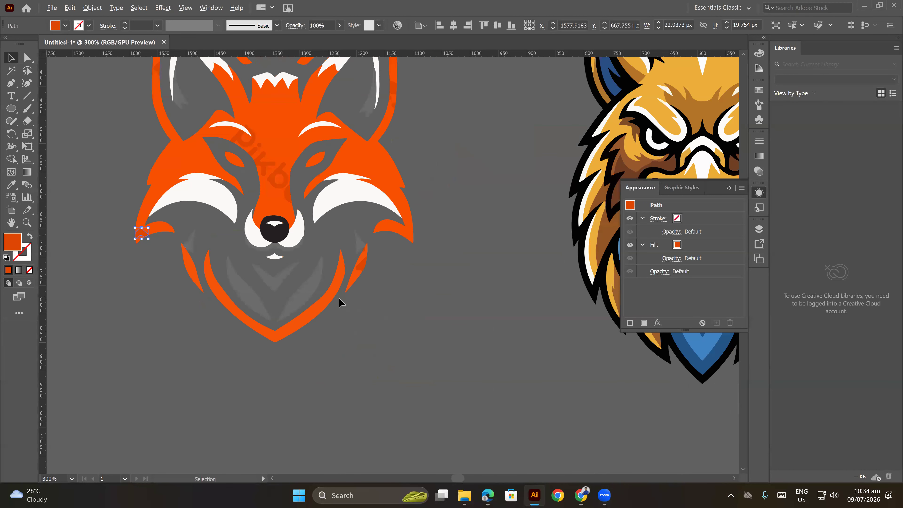
pyautogui.click(362, 267)
pyautogui.scroll(4, 364, 251)
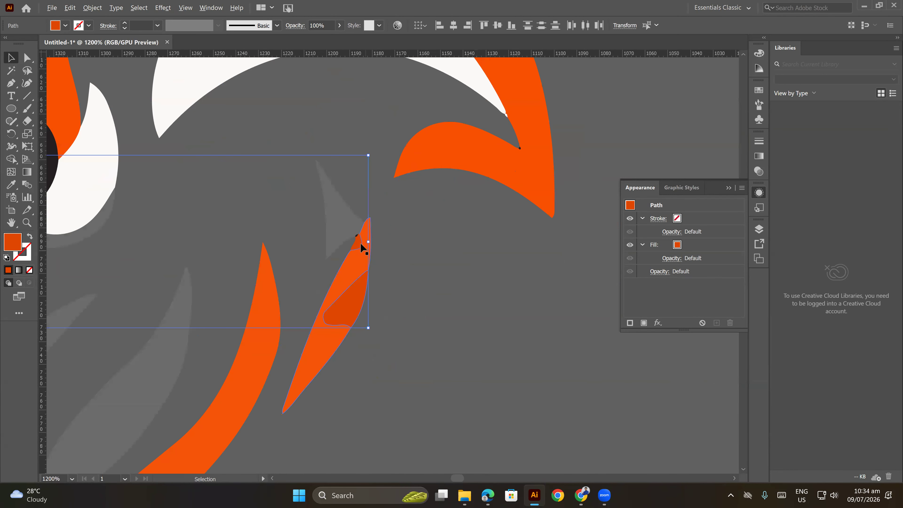
pyautogui.scroll(-4, 359, 249)
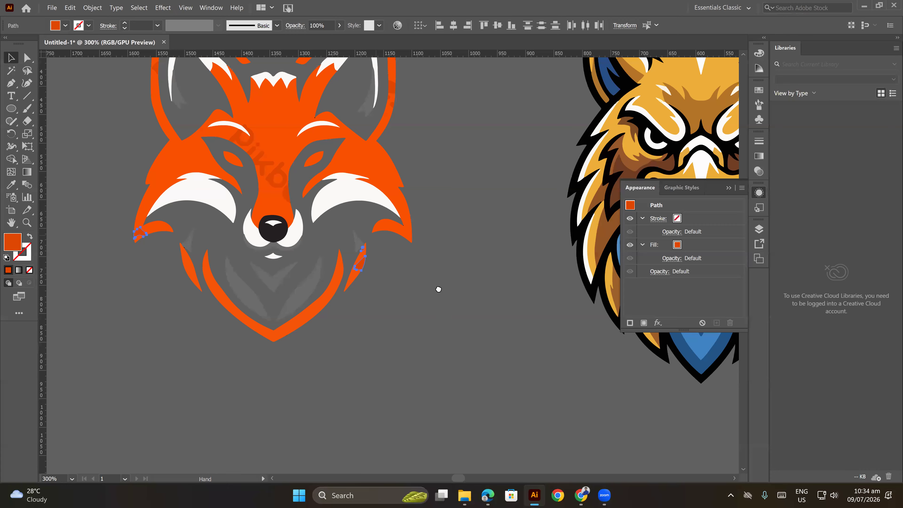
# Add the darker orange watermark patches on the outlines of both fox ears to the selection
pyautogui.moveTo(439, 289); pyautogui.dragTo(498, 395)
pyautogui.scroll(2, 451, 173)
pyautogui.keyDown('shift'); pyautogui.click(450, 219); pyautogui.keyUp('shift')
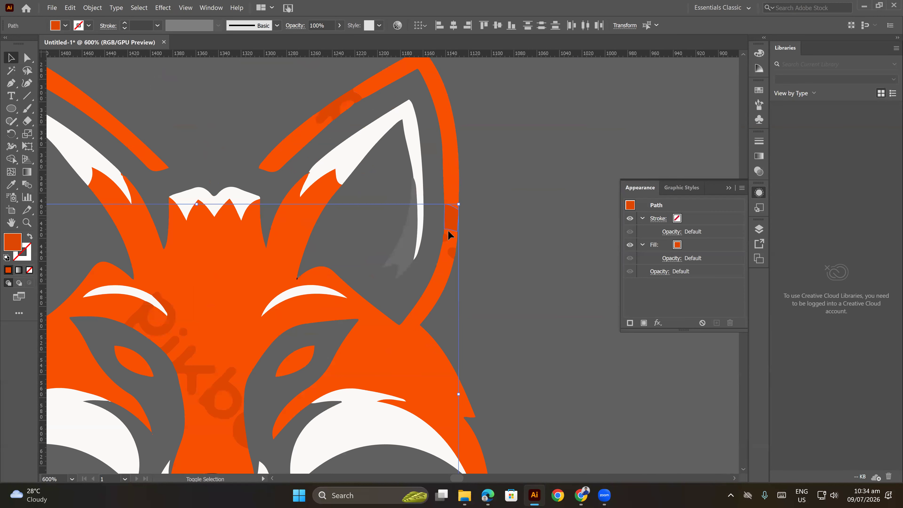
pyautogui.scroll(3, 448, 238)
pyautogui.keyDown('shift'); pyautogui.click(459, 272); pyautogui.keyUp('shift')
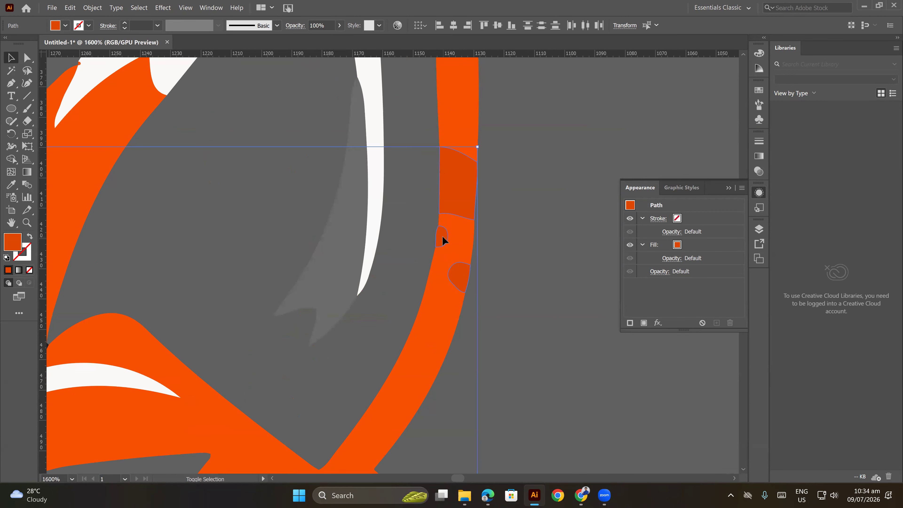
pyautogui.scroll(-2, 489, 249)
pyautogui.moveTo(284, 216); pyautogui.dragTo(539, 308)
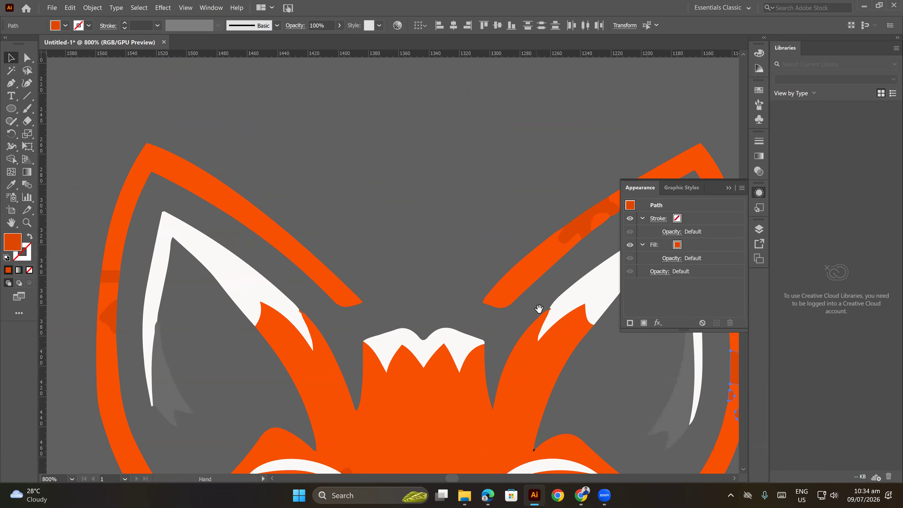
pyautogui.moveTo(272, 264); pyautogui.dragTo(428, 210)
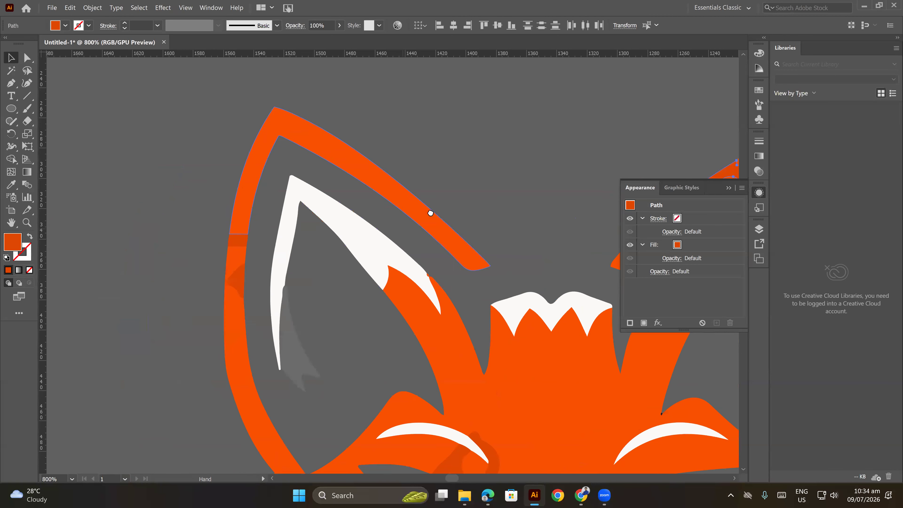
pyautogui.keyDown('shift'); pyautogui.click(271, 223); pyautogui.keyUp('shift')
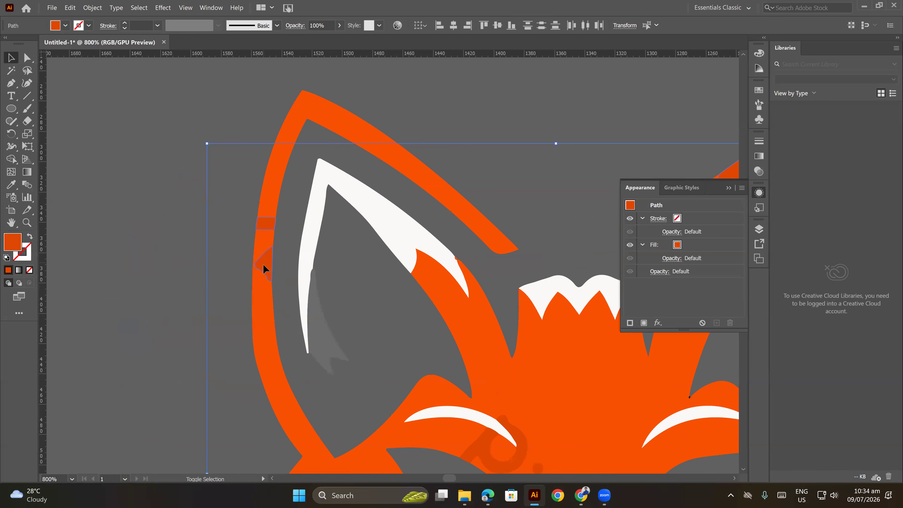
# Add the watermark lettering across the fox's forehead and snout to the selection, and recolor all selected patches with the face's orange
pyautogui.moveTo(289, 290); pyautogui.dragTo(291, 127)
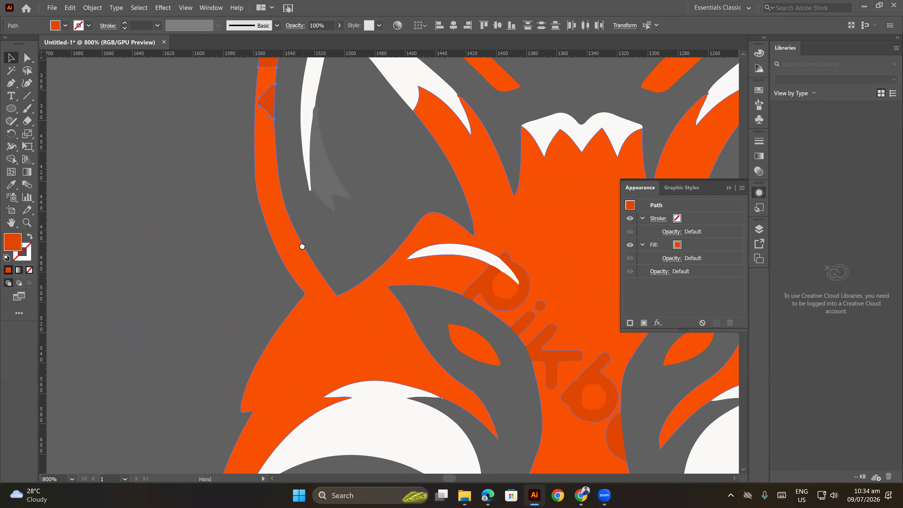
pyautogui.moveTo(361, 329); pyautogui.dragTo(315, 257)
pyautogui.keyDown('shift'); pyautogui.click(567, 364); pyautogui.keyUp('shift')
pyautogui.keyDown('shift'); pyautogui.click(524, 323); pyautogui.keyUp('shift')
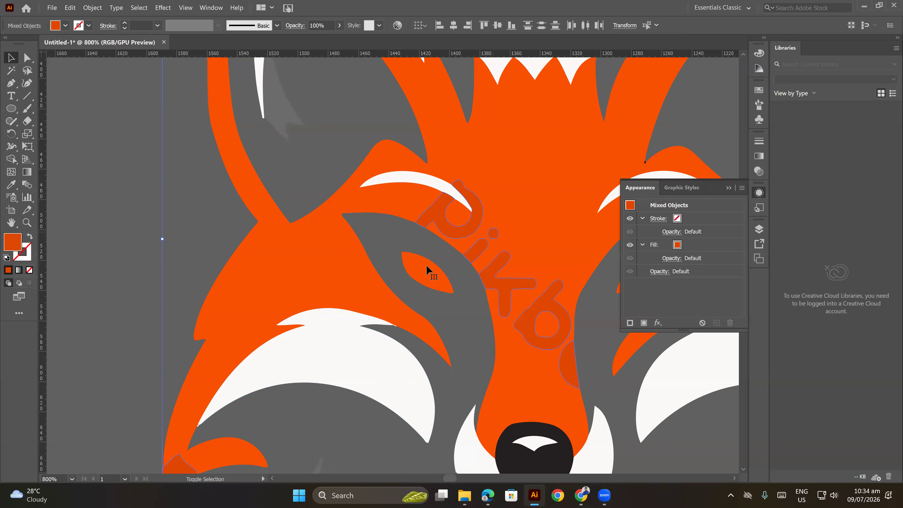
pyautogui.click(11, 185)
pyautogui.click(539, 172)
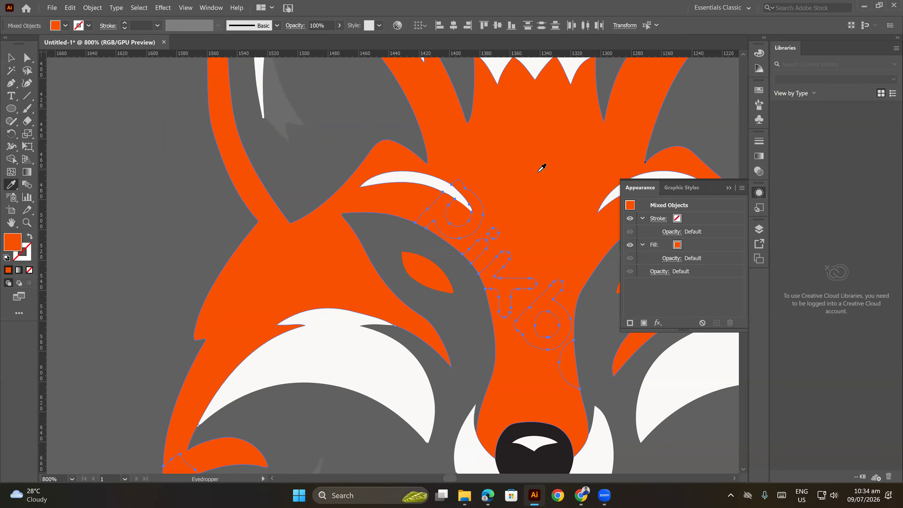
pyautogui.click(11, 57)
pyautogui.click(290, 218)
pyautogui.scroll(-5, 356, 230)
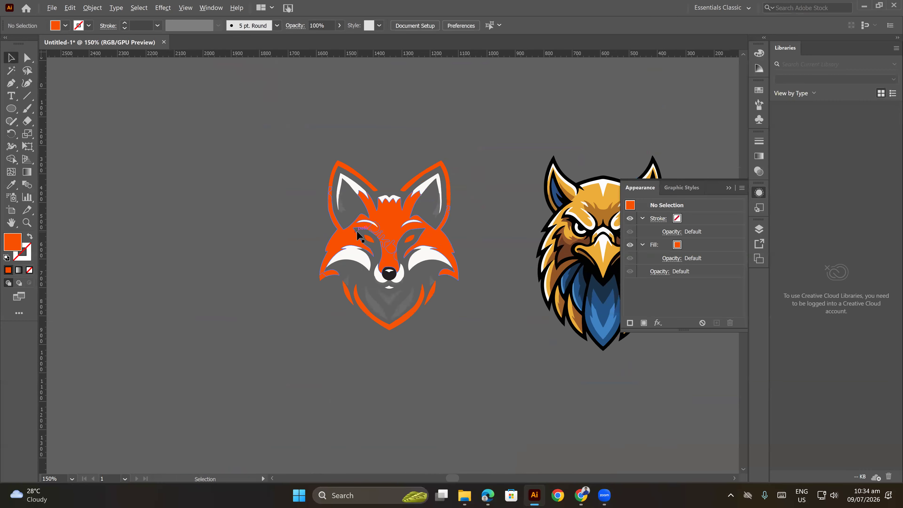
pyautogui.scroll(1, 459, 206)
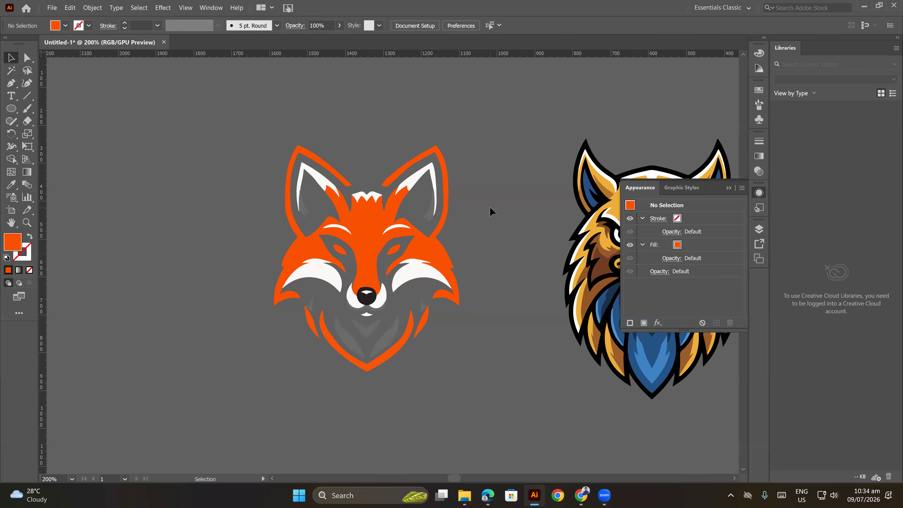
# Group all the fox head shapes together and deselect them
pyautogui.scroll(2, 493, 210)
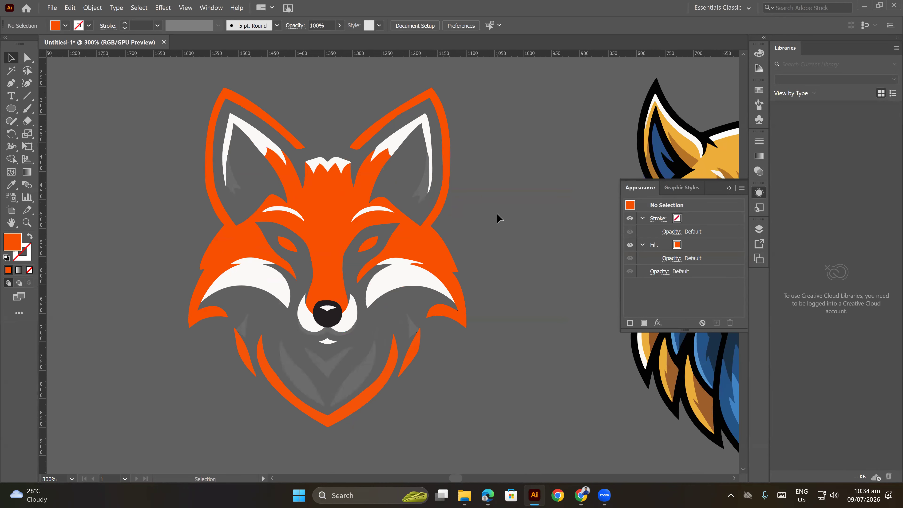
pyautogui.moveTo(484, 235); pyautogui.dragTo(493, 229)
pyautogui.moveTo(394, 319); pyautogui.dragTo(507, 385)
pyautogui.scroll(-3, 510, 285)
pyautogui.rightClick(533, 256)
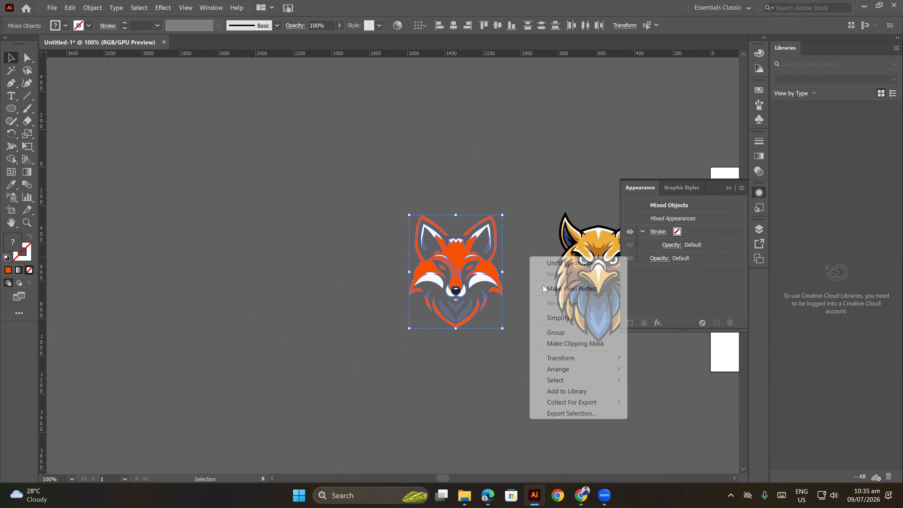
pyautogui.click(557, 333)
pyautogui.click(516, 252)
# Review the fox and eagle mascots side by side, checking that the eagle selects as one object
pyautogui.moveTo(515, 252); pyautogui.dragTo(405, 254)
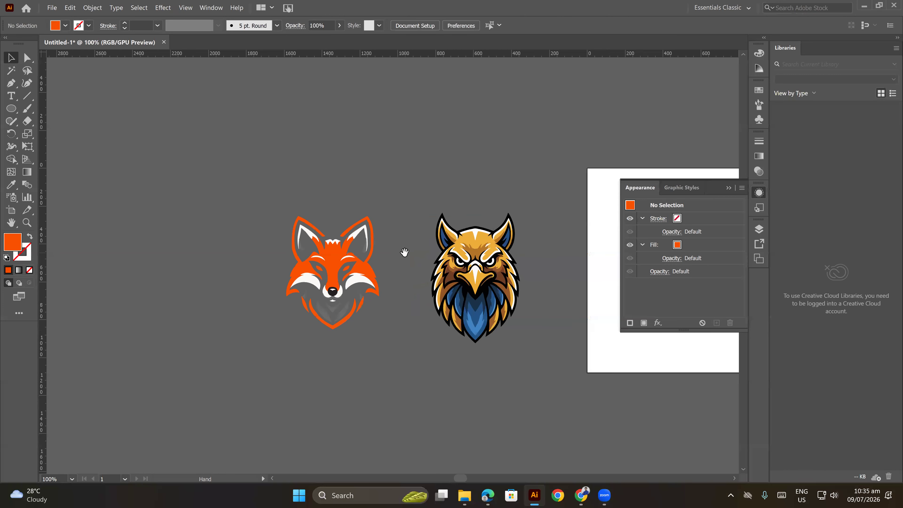
pyautogui.scroll(1, 392, 266)
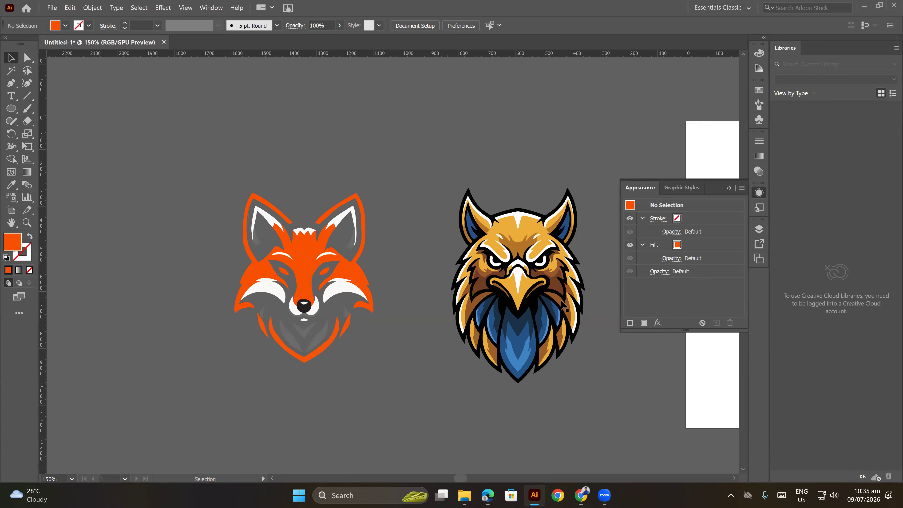
pyautogui.click(546, 283)
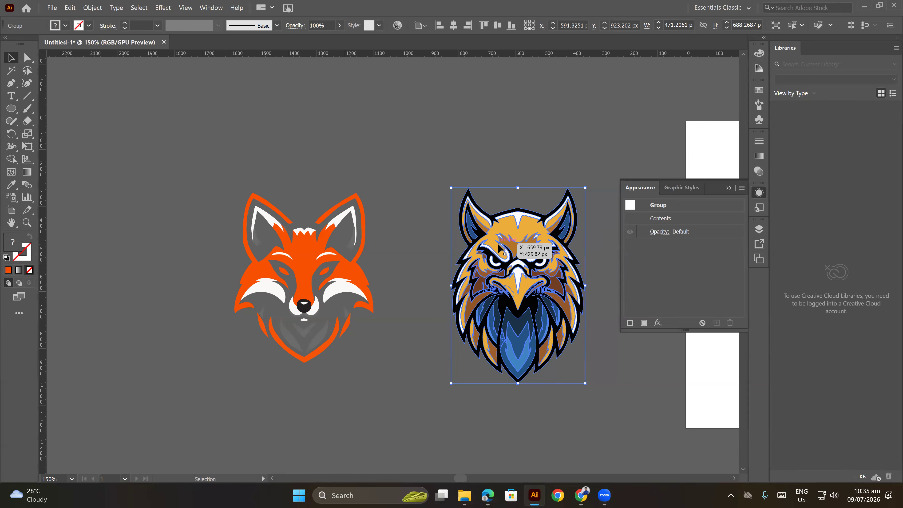
pyautogui.click(518, 144)
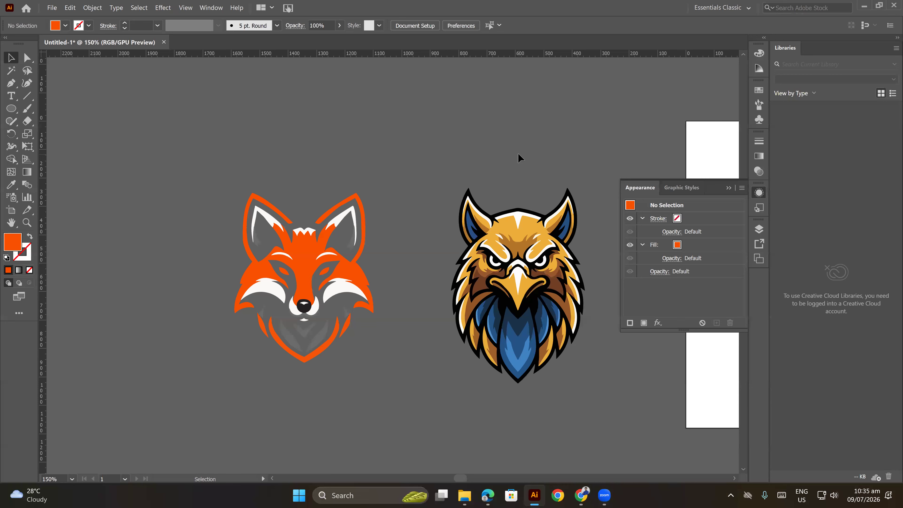
# Try to delete the leftover watermark letter shapes from the fox's forehead and snout inside the isolated group
pyautogui.scroll(4, 302, 238)
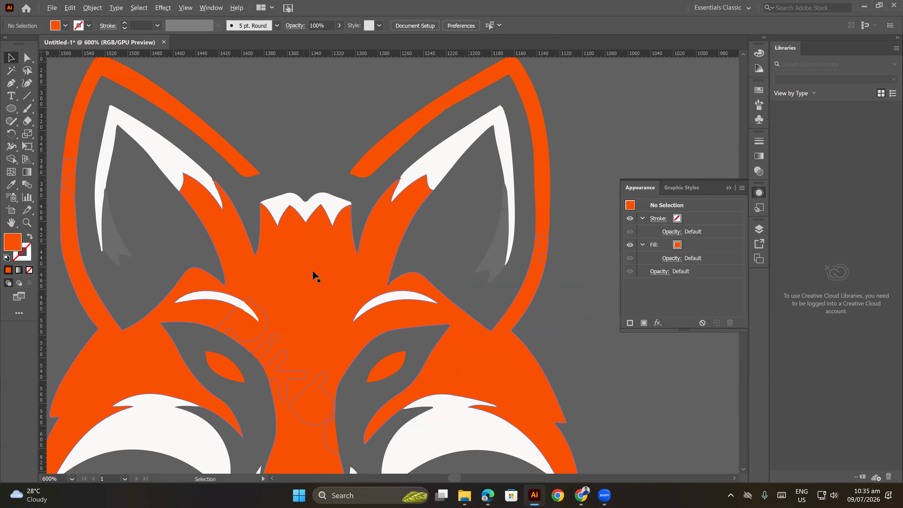
pyautogui.scroll(-2, 313, 270)
pyautogui.hscroll(-2, 313, 270)
pyautogui.click(280, 290)
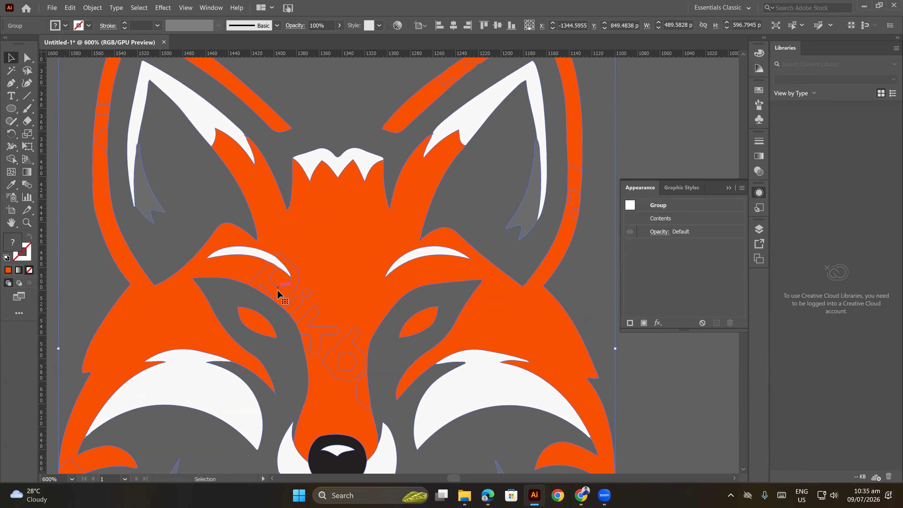
pyautogui.doubleClick(278, 291)
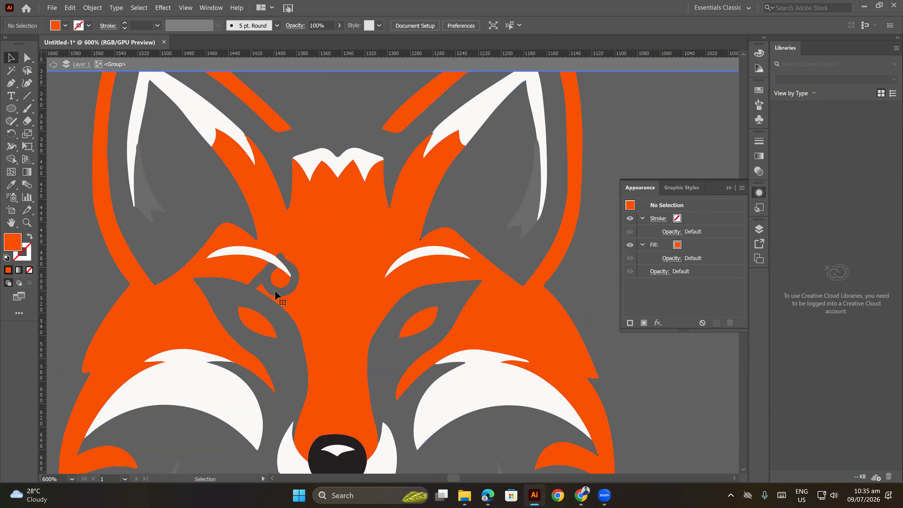
pyautogui.click(319, 329)
pyautogui.press('Delete')
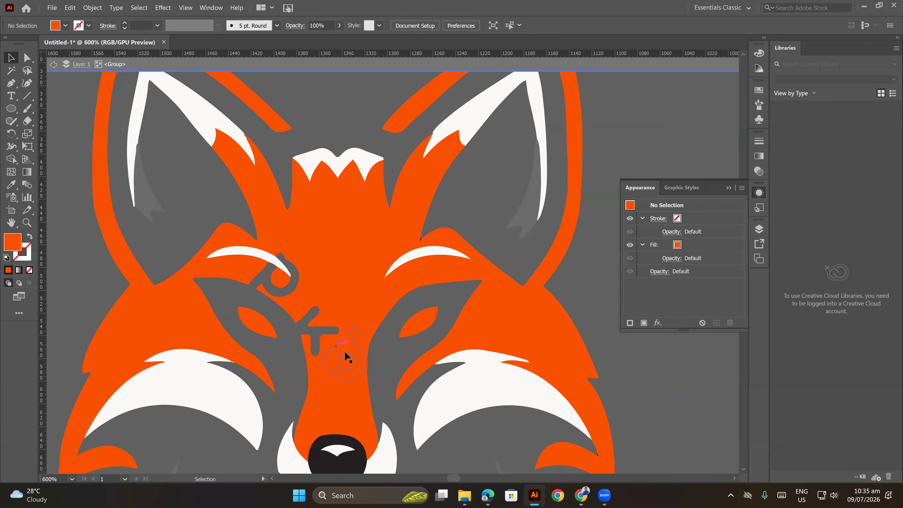
pyautogui.click(358, 356)
pyautogui.press('Delete')
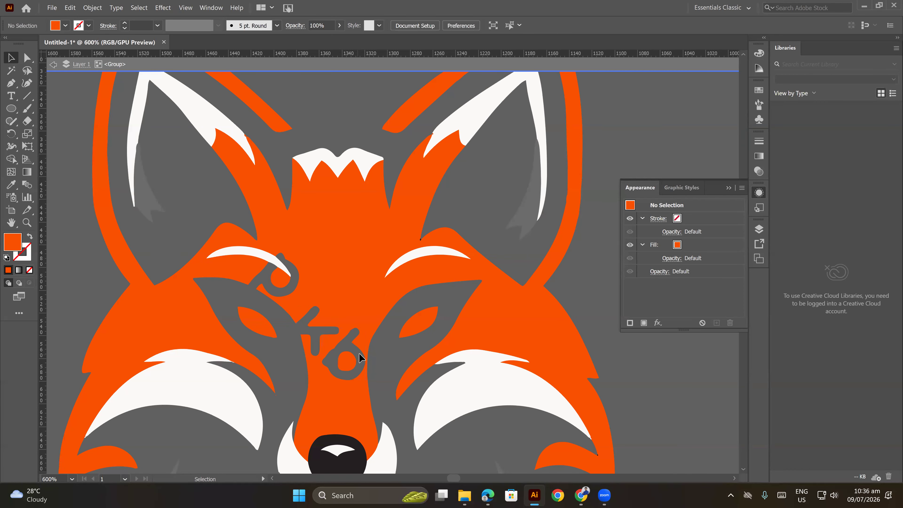
pyautogui.scroll(-3, 405, 287)
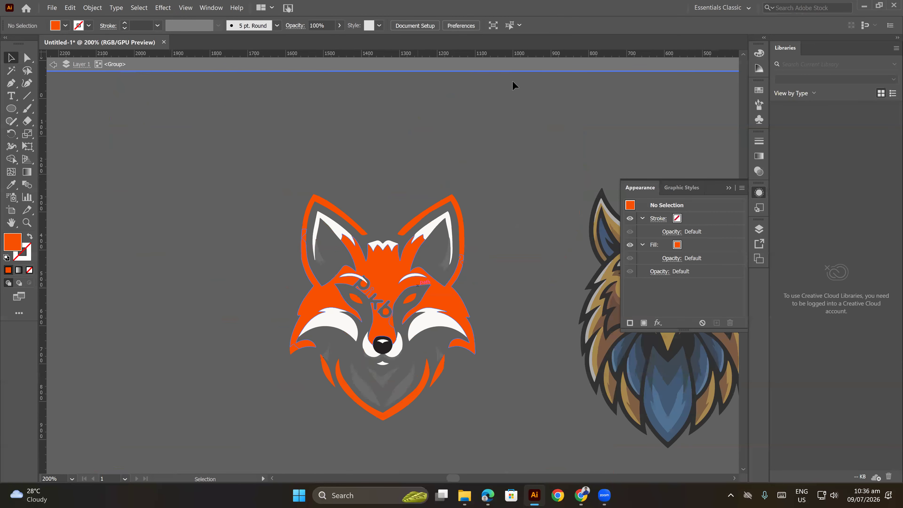
pyautogui.click(519, 66)
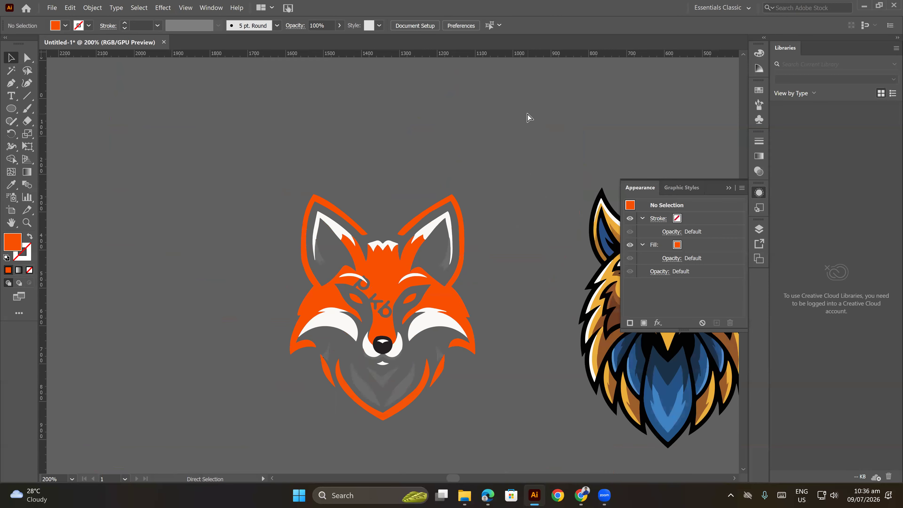
# Undo the deletions of the fox's watermark letters and leave group isolation
pyautogui.hotkey('ctrl', 'z')
pyautogui.hotkey('ctrl', 'z')
pyautogui.hotkey('ctrl', 'z')
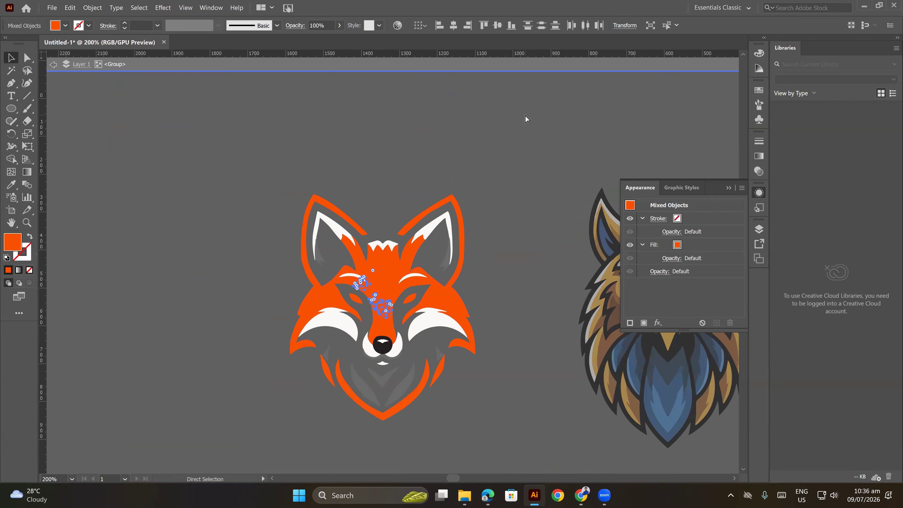
pyautogui.click(513, 117)
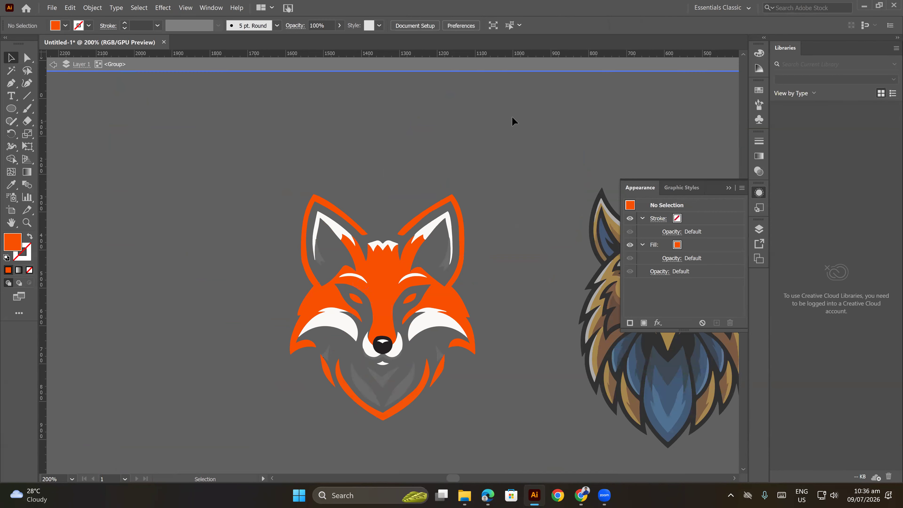
pyautogui.click(486, 70)
pyautogui.scroll(2, 466, 311)
pyautogui.moveTo(498, 251); pyautogui.dragTo(512, 207)
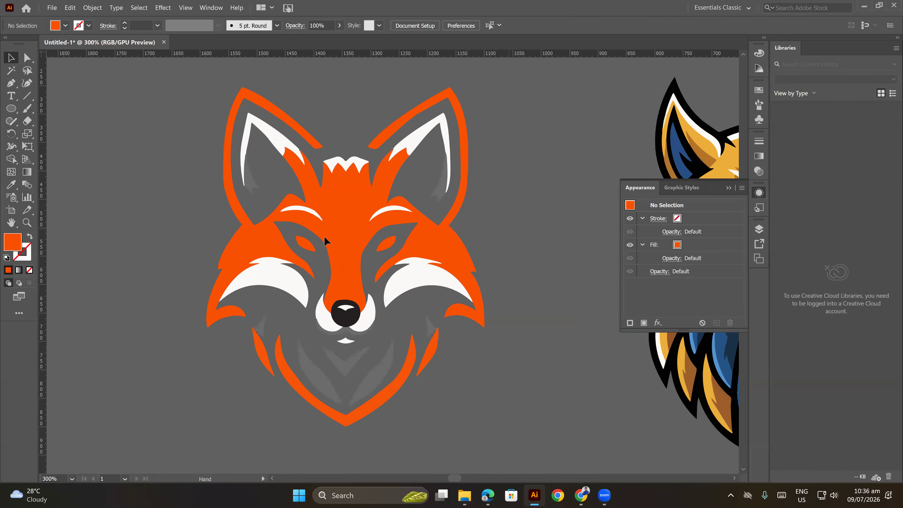
# Ungroup the fox head artwork and deselect its shapes
pyautogui.click(334, 234)
pyautogui.rightClick(350, 223)
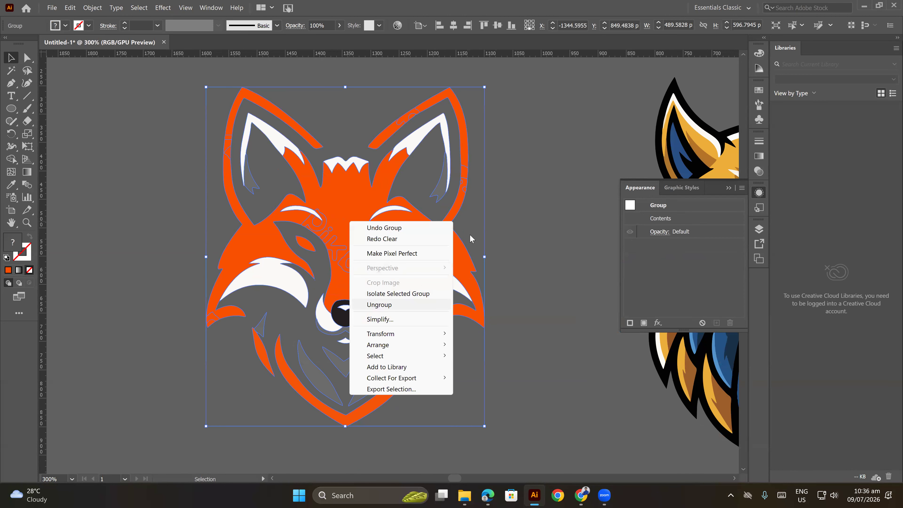
pyautogui.click(511, 191)
pyautogui.scroll(-2, 350, 230)
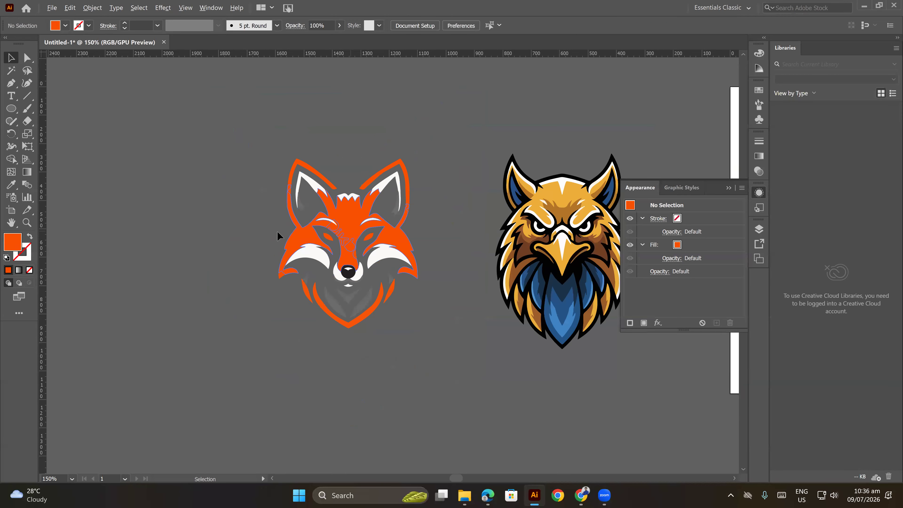
pyautogui.click(345, 236)
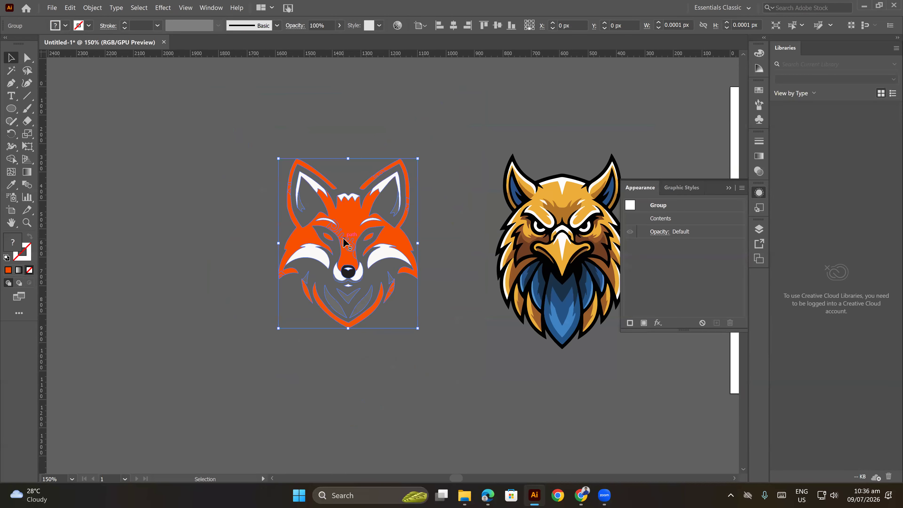
pyautogui.rightClick(350, 203)
pyautogui.click(379, 284)
pyautogui.click(228, 138)
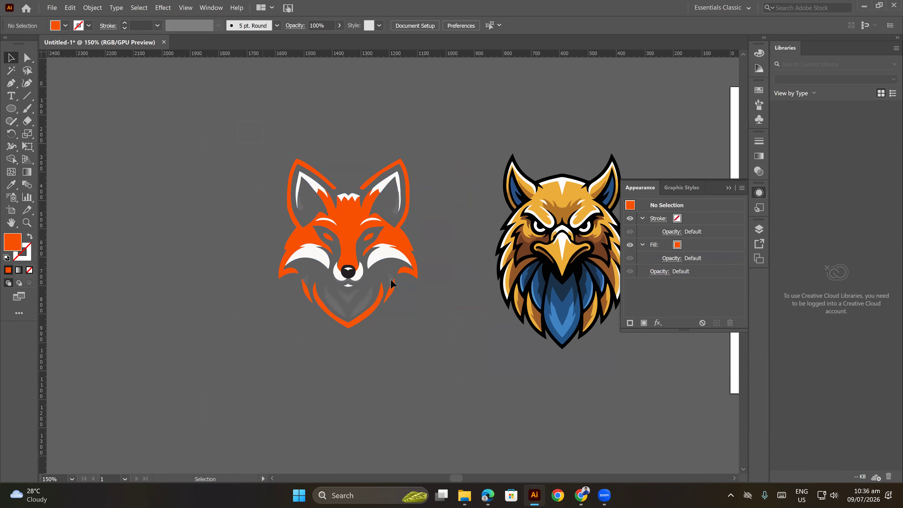
# Apply the Pathfinder Divide operation to all the fox head shapes, and ungroup the resulting pieces
pyautogui.moveTo(437, 340); pyautogui.dragTo(439, 338)
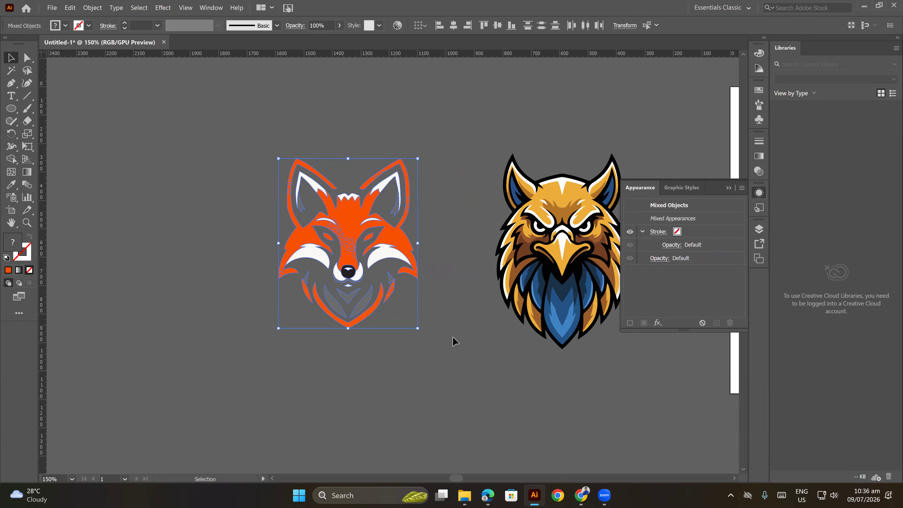
pyautogui.click(211, 8)
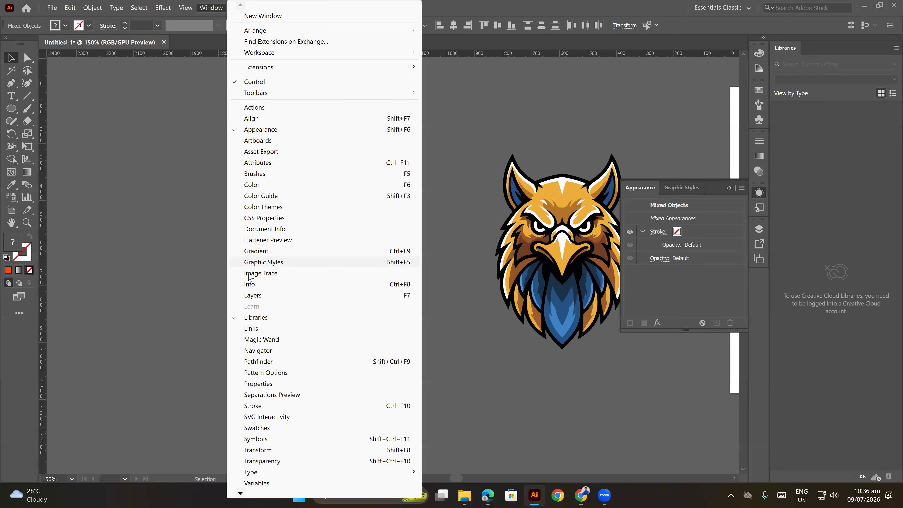
pyautogui.click(259, 362)
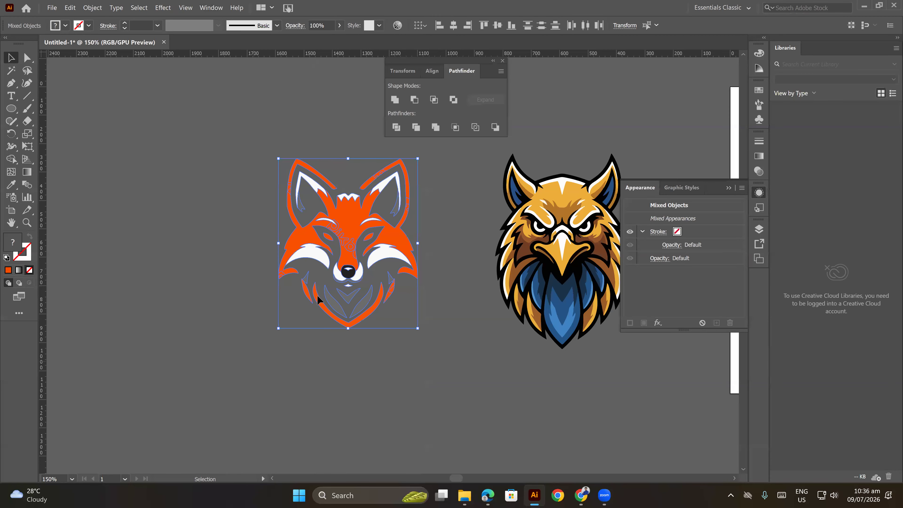
pyautogui.click(397, 128)
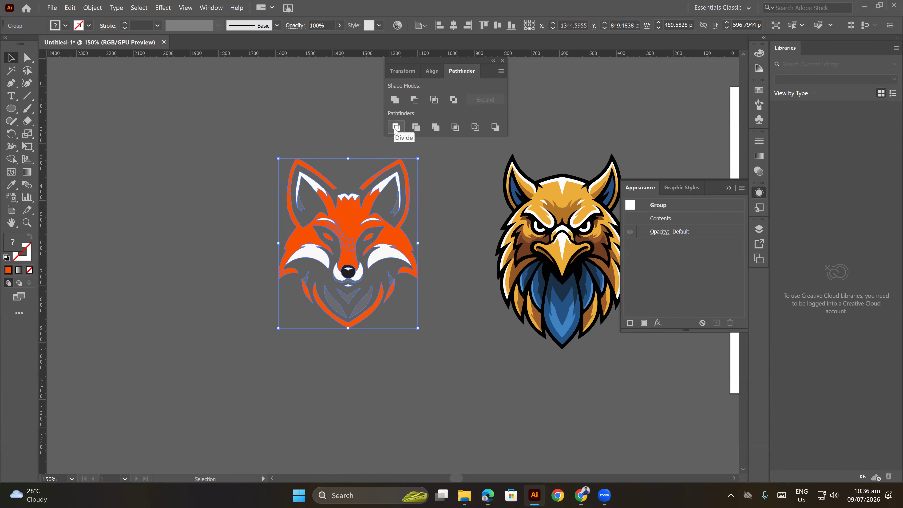
pyautogui.rightClick(370, 229)
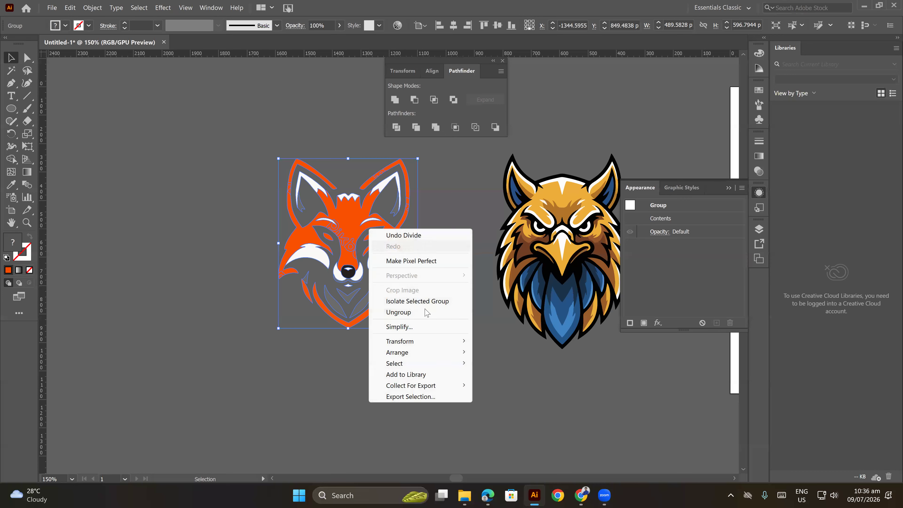
pyautogui.click(411, 313)
pyautogui.click(461, 275)
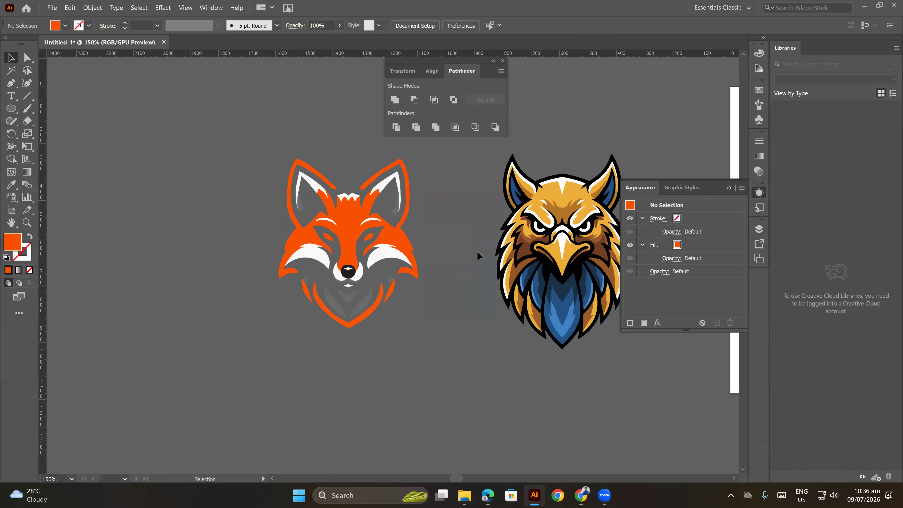
pyautogui.moveTo(482, 159); pyautogui.dragTo(648, 366)
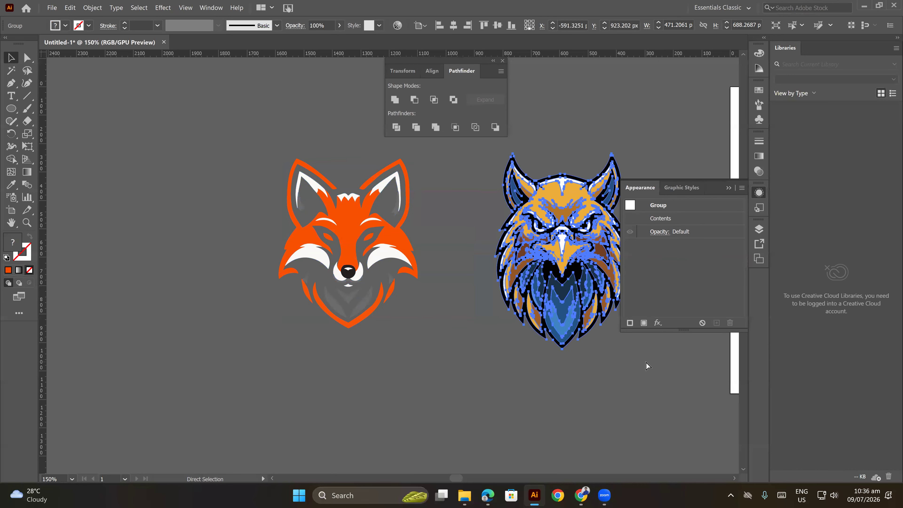
pyautogui.click(648, 366)
# Set the Magic Wand's fill color tolerance to 1 for selecting shapes on the fox head
pyautogui.click(11, 70)
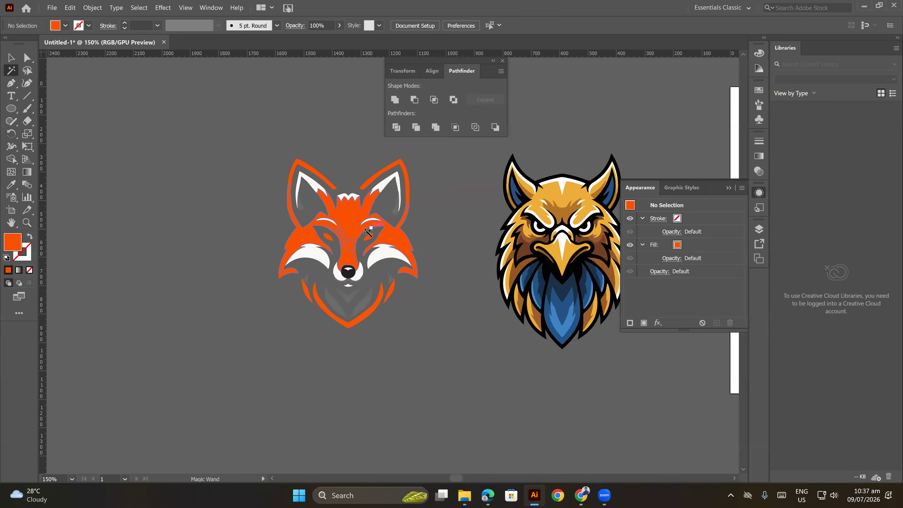
pyautogui.scroll(1, 342, 237)
pyautogui.scroll(1, 342, 236)
pyautogui.moveTo(397, 275); pyautogui.dragTo(472, 307)
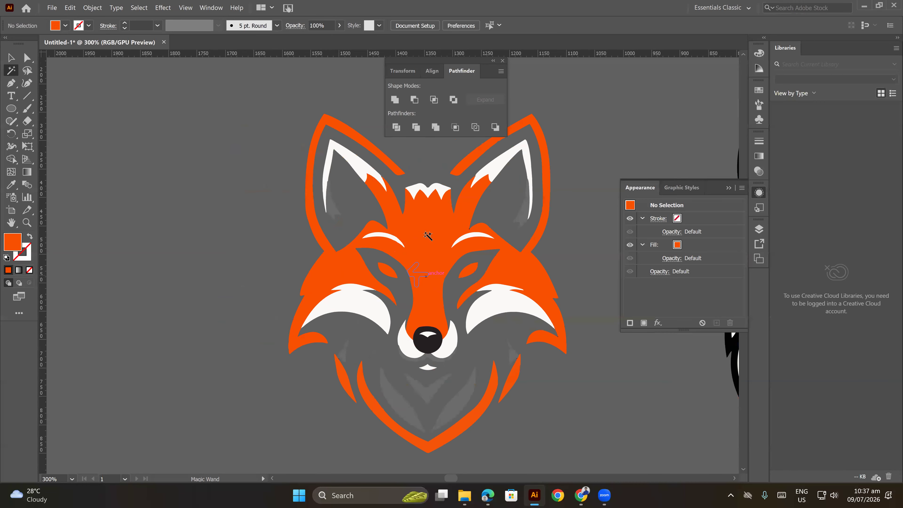
pyautogui.doubleClick(11, 71)
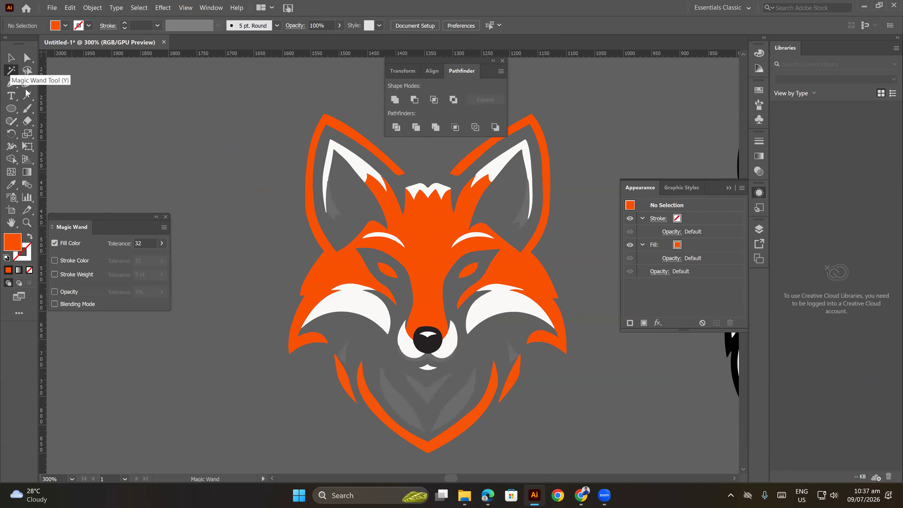
pyautogui.click(146, 244)
pyautogui.write('1')
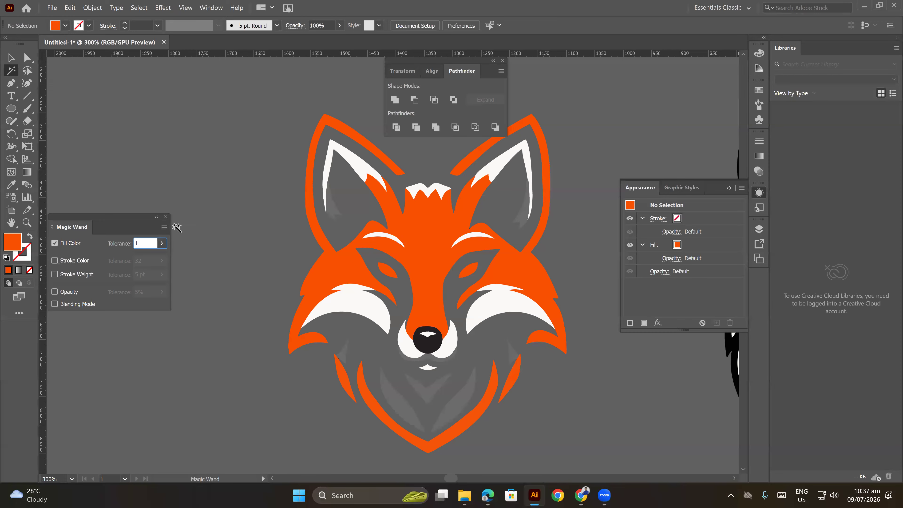
pyautogui.click(166, 216)
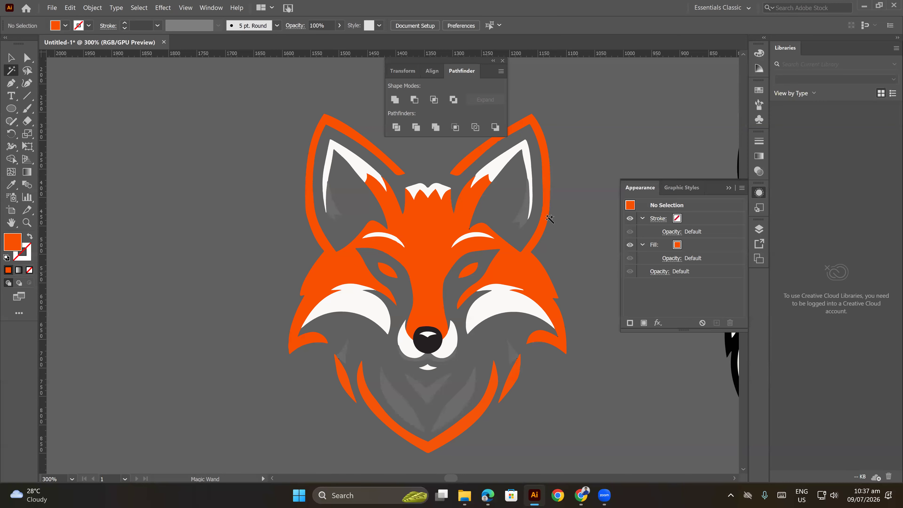
# Select all of the fox's orange shapes by matching fill color, and unite them to merge the watermark patches
pyautogui.click(427, 229)
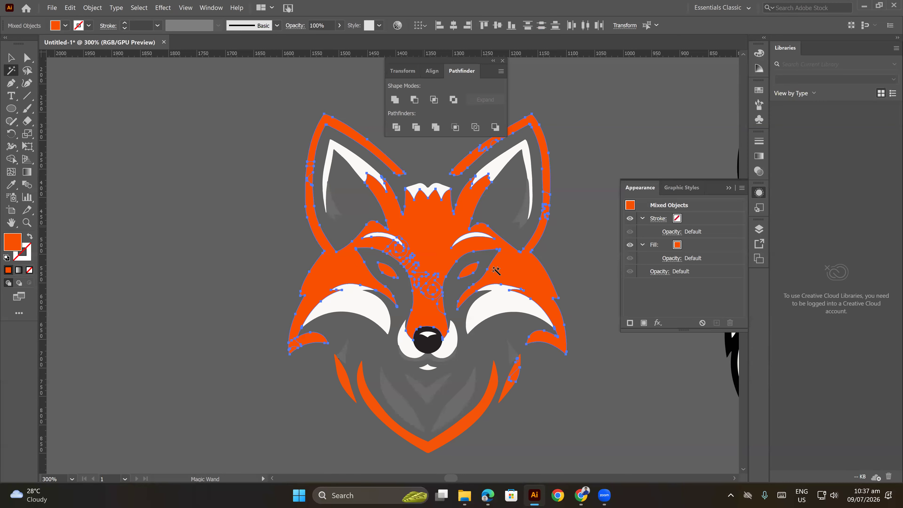
pyautogui.scroll(-1, 473, 280)
pyautogui.scroll(-1, 472, 281)
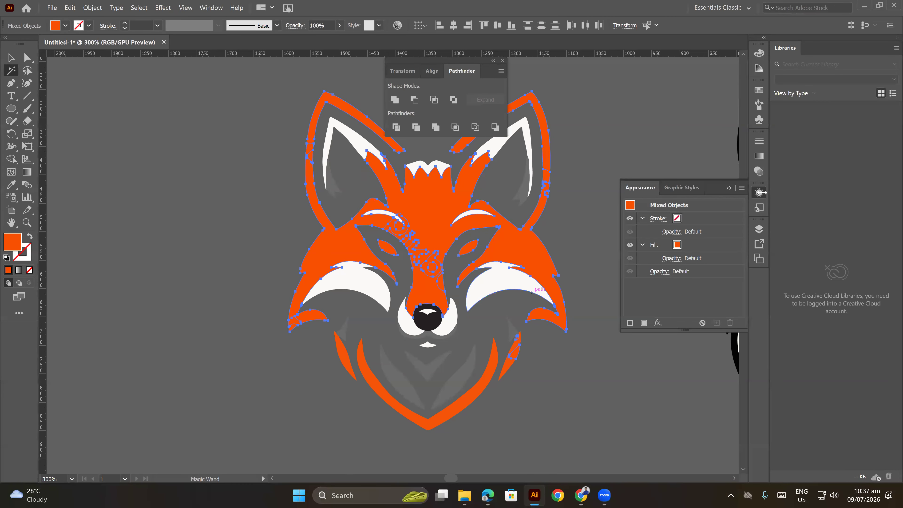
pyautogui.click(395, 100)
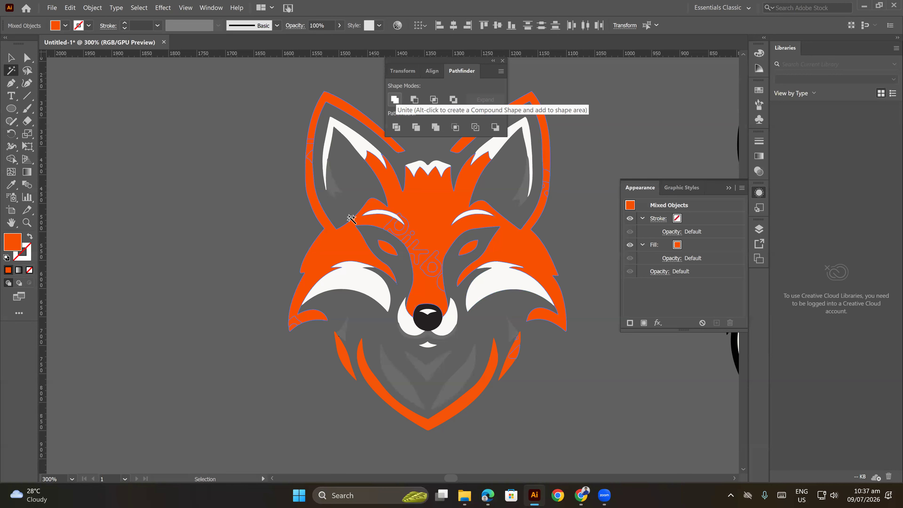
pyautogui.click(395, 100)
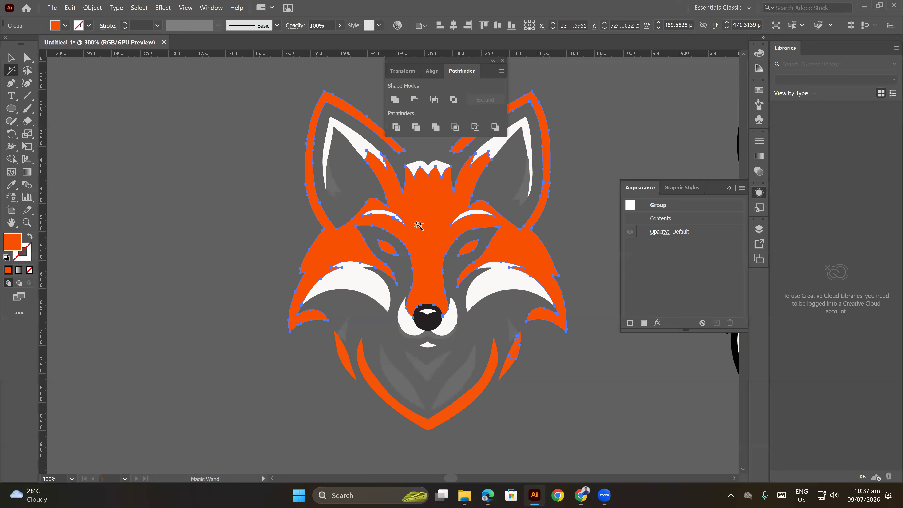
# Unite the fox's white, grey and black shapes color by color using the Magic Wand selection, and deselect everything
pyautogui.click(357, 143)
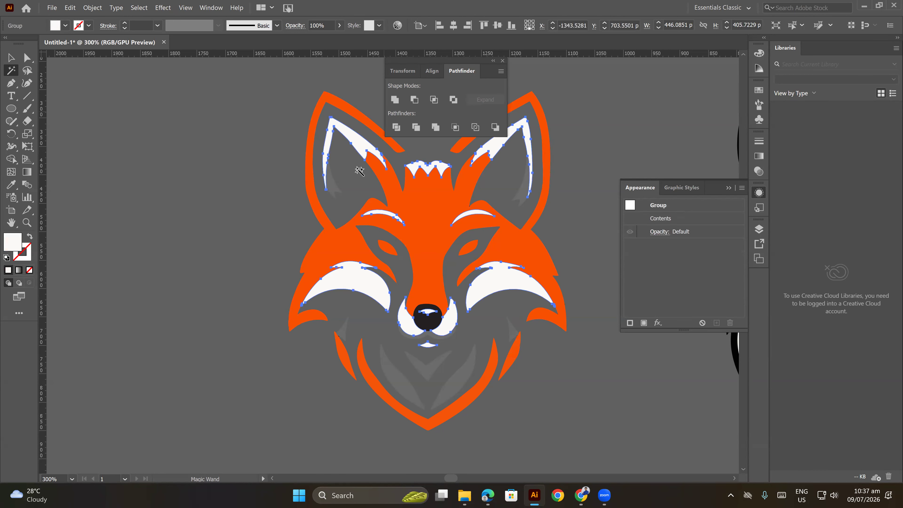
pyautogui.click(335, 182)
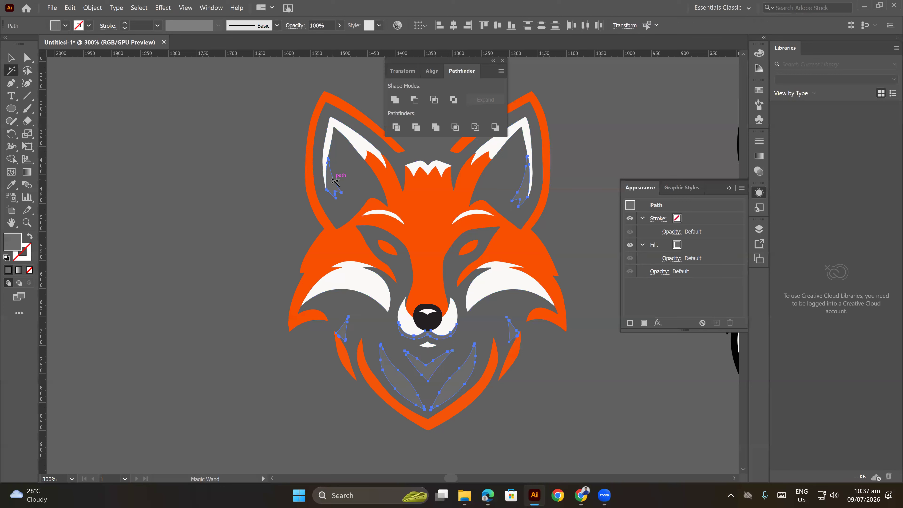
pyautogui.click(395, 99)
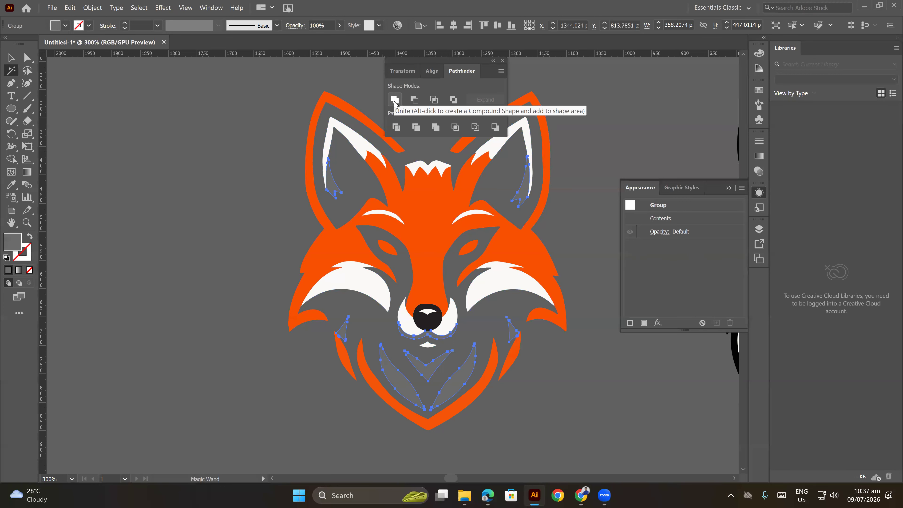
pyautogui.click(430, 320)
pyautogui.click(10, 58)
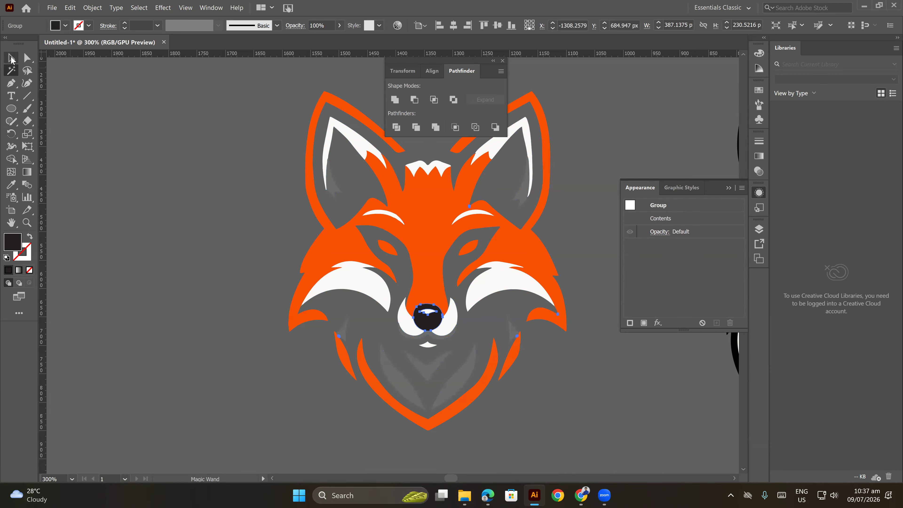
pyautogui.click(278, 245)
# Inspect the fox head's outlines for leftover watermark paths, and check that the orange areas select as one group
pyautogui.scroll(-3, 458, 290)
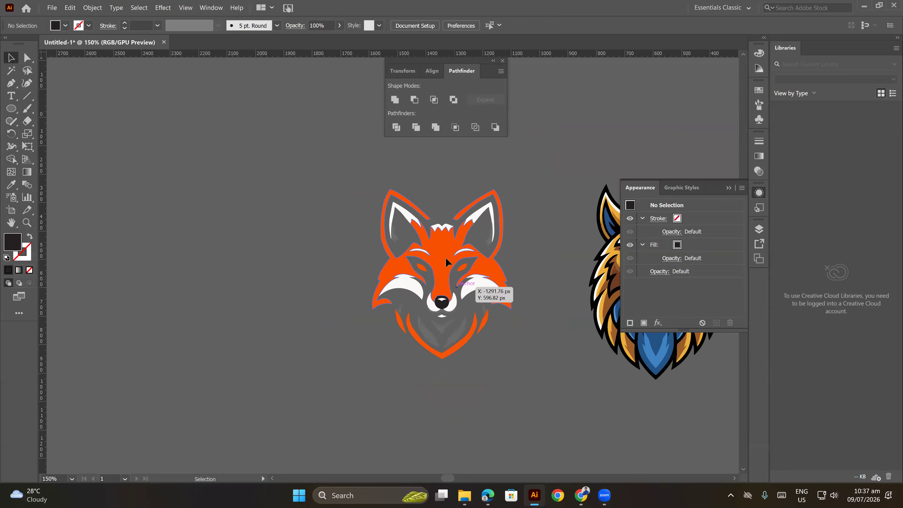
pyautogui.moveTo(482, 329); pyautogui.dragTo(497, 291)
pyautogui.scroll(3, 484, 270)
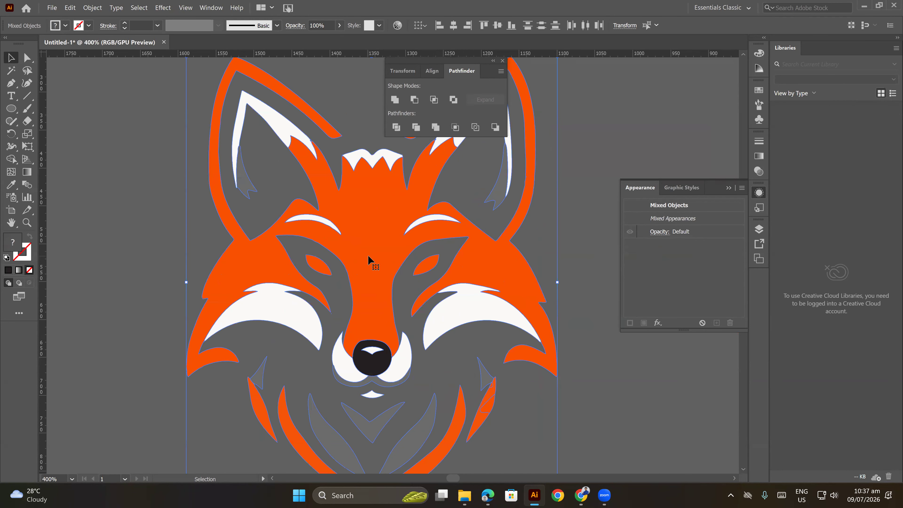
pyautogui.scroll(-2, 370, 254)
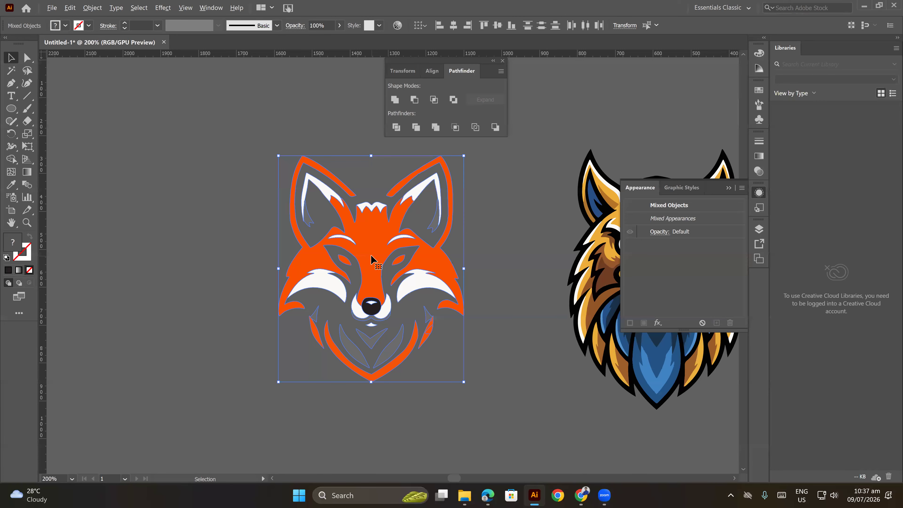
pyautogui.click(489, 266)
pyautogui.click(448, 264)
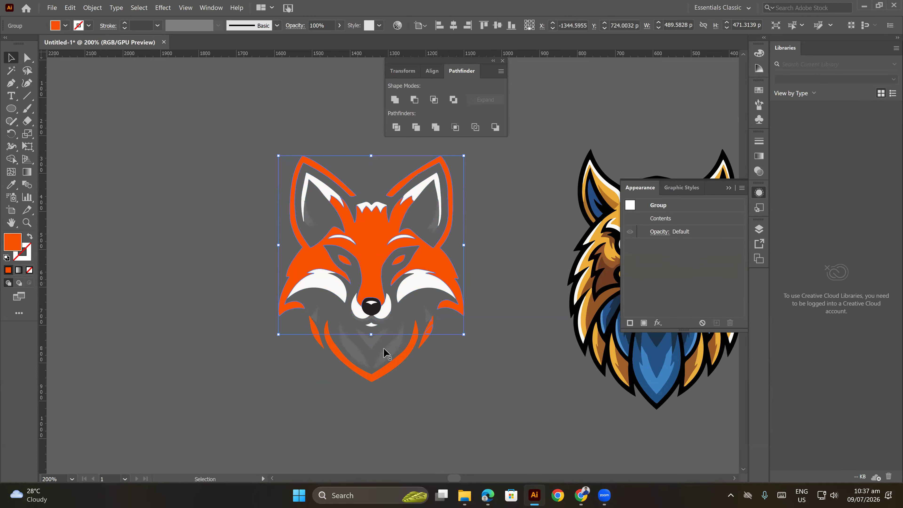
pyautogui.click(493, 284)
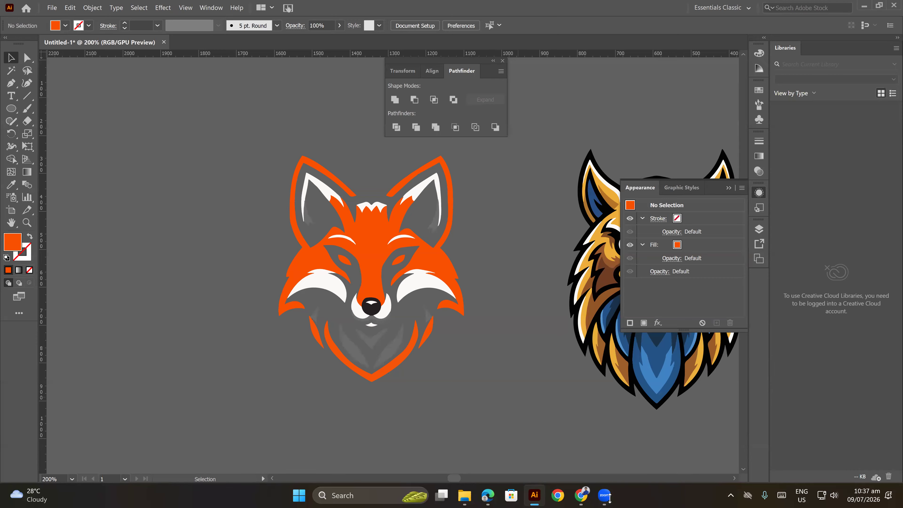
pyautogui.moveTo(609, 496)
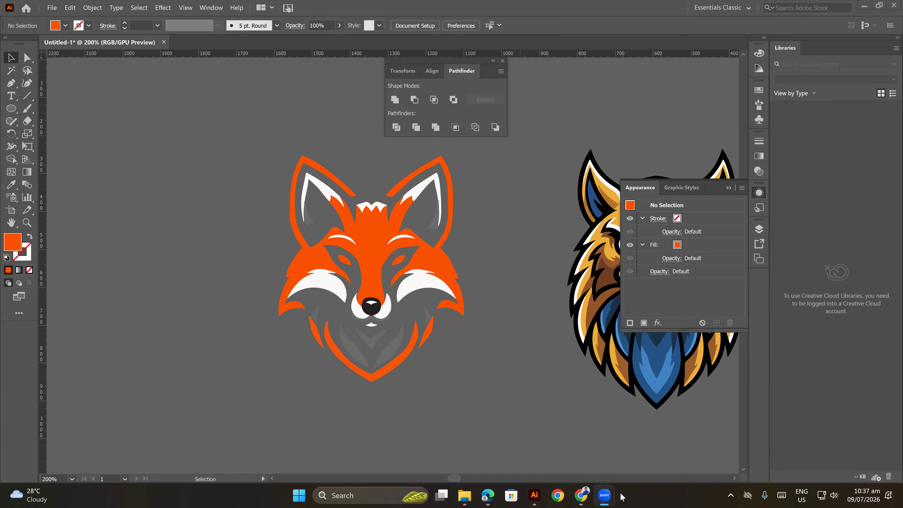